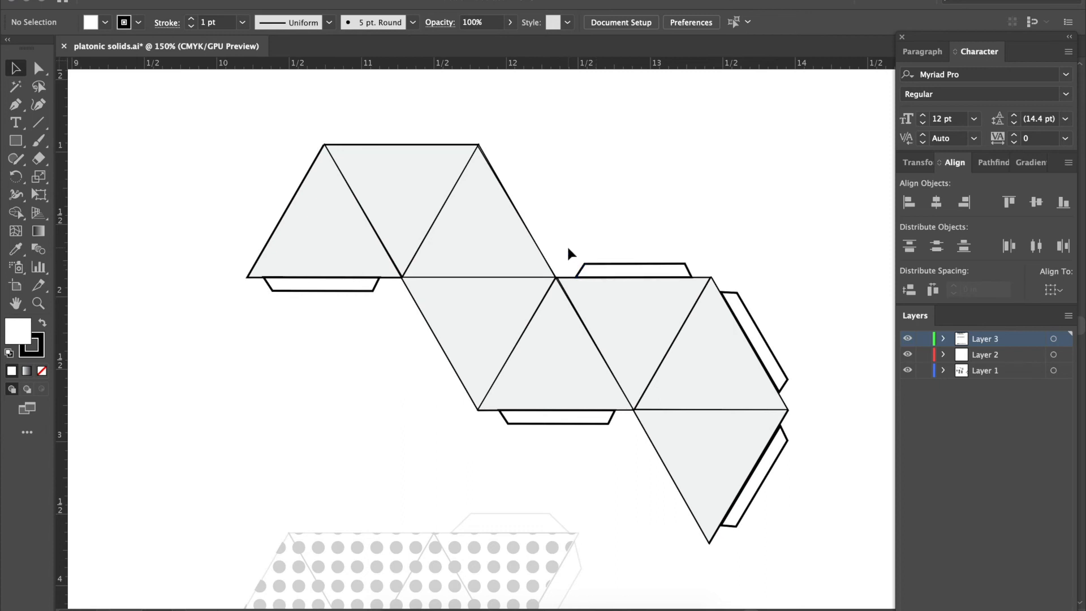
Create a new Letter document, 8.5 x 11 in, in portrait orientation with one artboard.
scroll(568, 248, "down", 2)
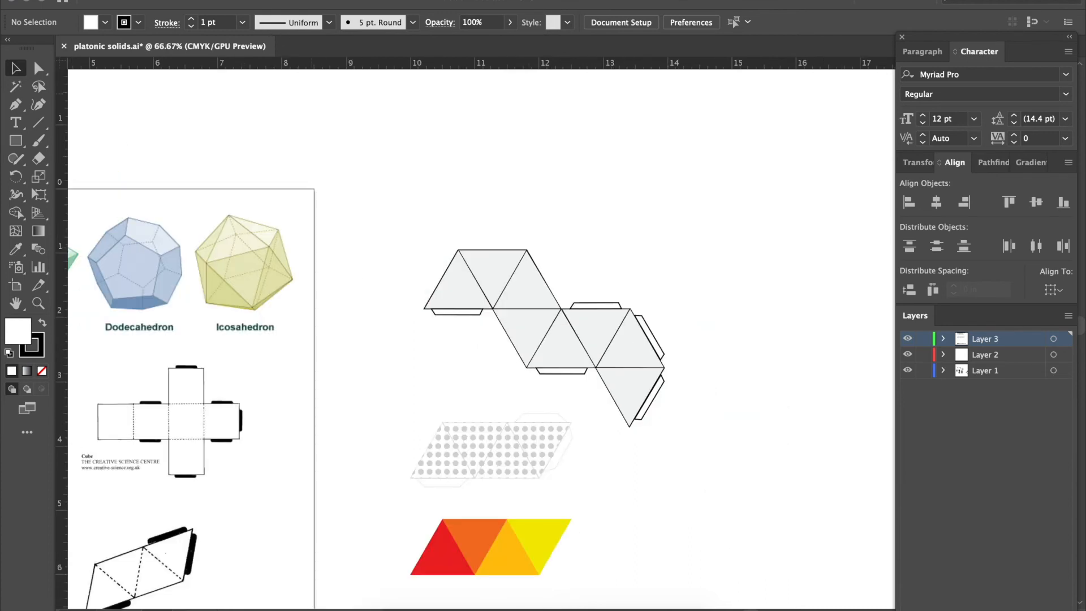
left_click(112, 0)
left_click(129, 0)
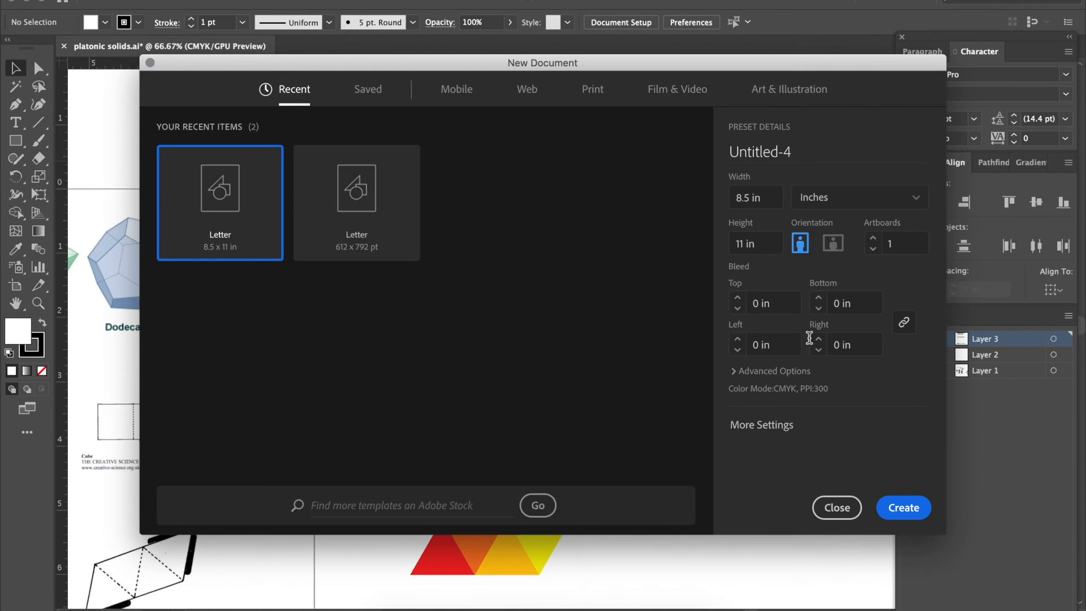
left_click(900, 507)
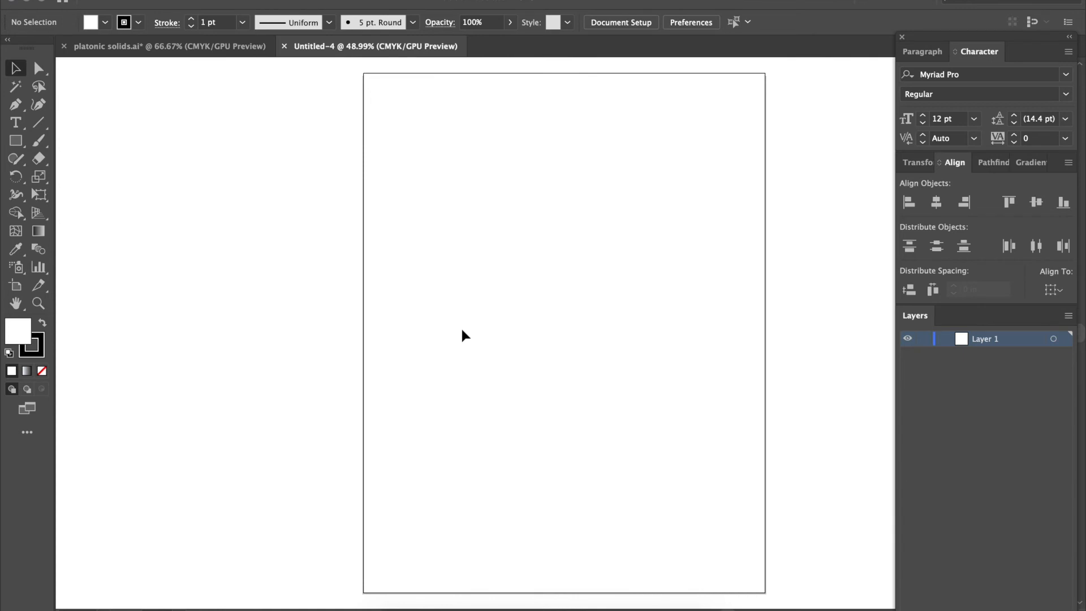
Cycle through the screen modes and leave the new document in full screen mode with the menu bar.
key("f")
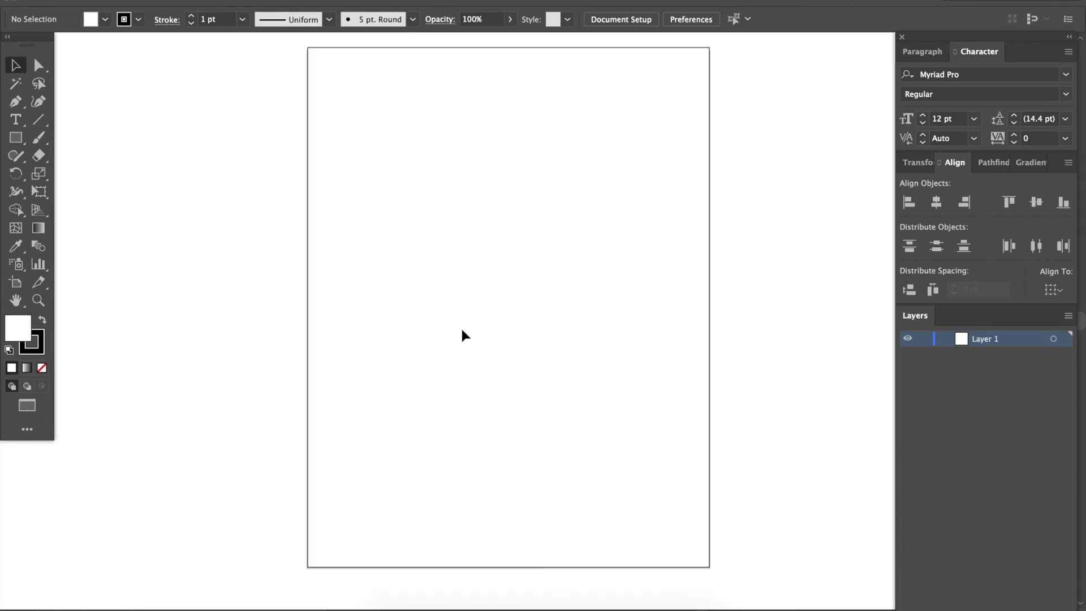
scroll(460, 327, "up", 3)
scroll(460, 327, "down", 2)
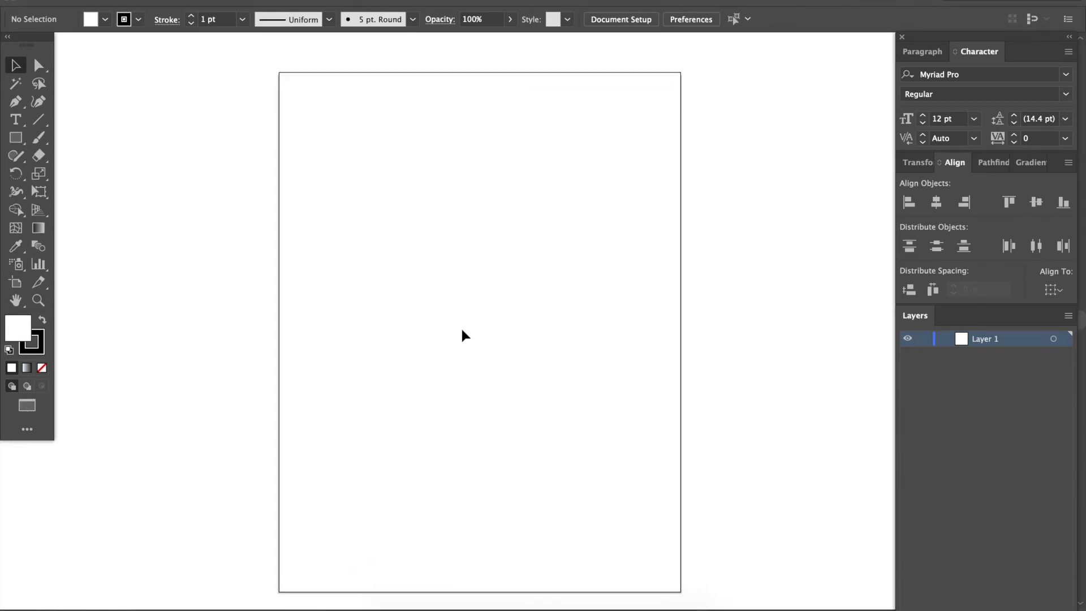
key("f")
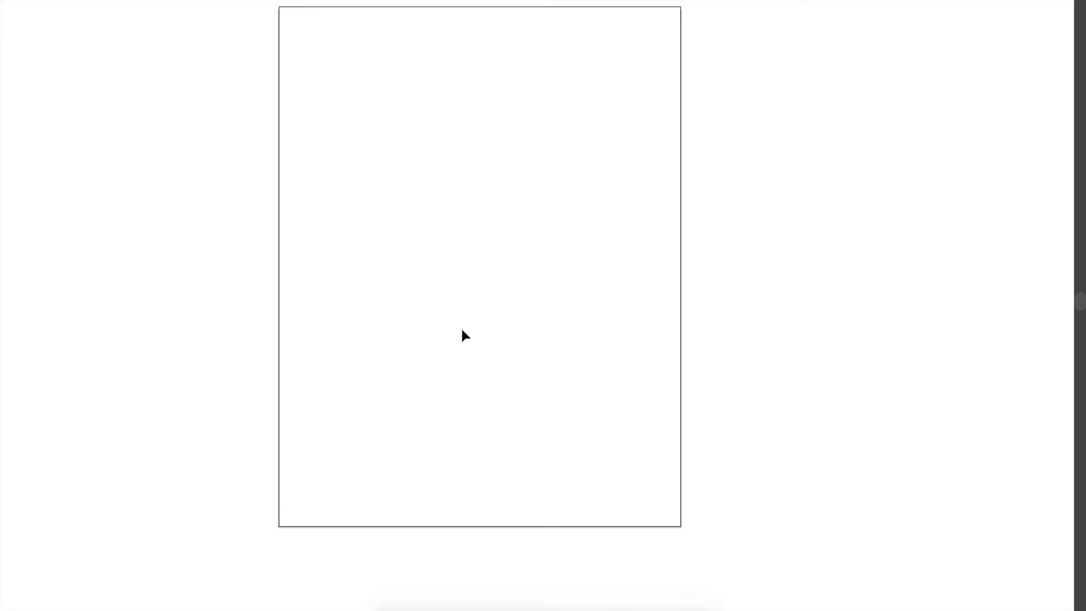
key("f")
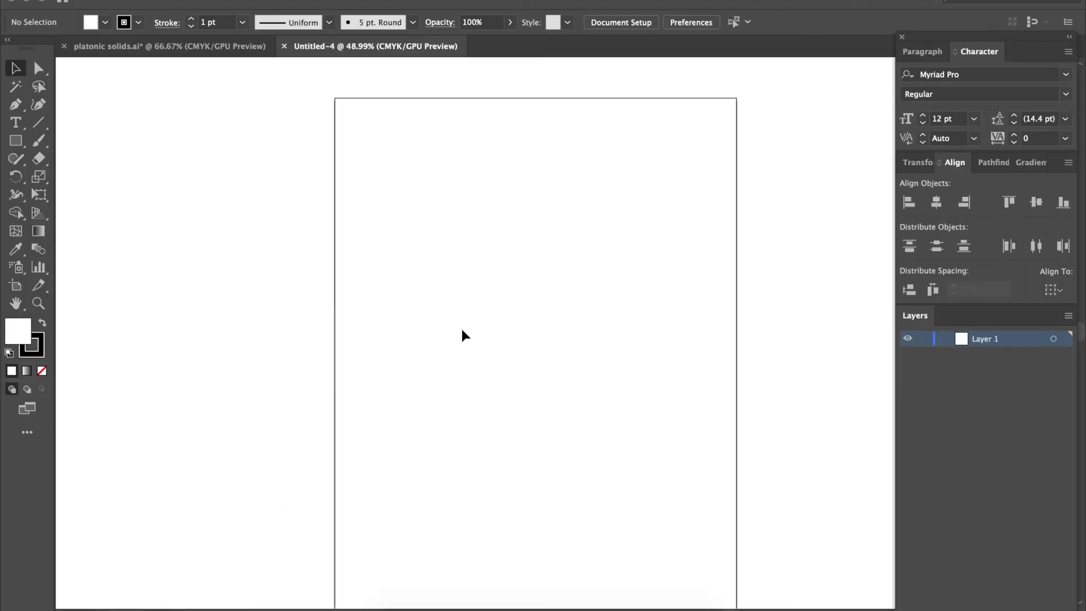
key("f")
key("f")
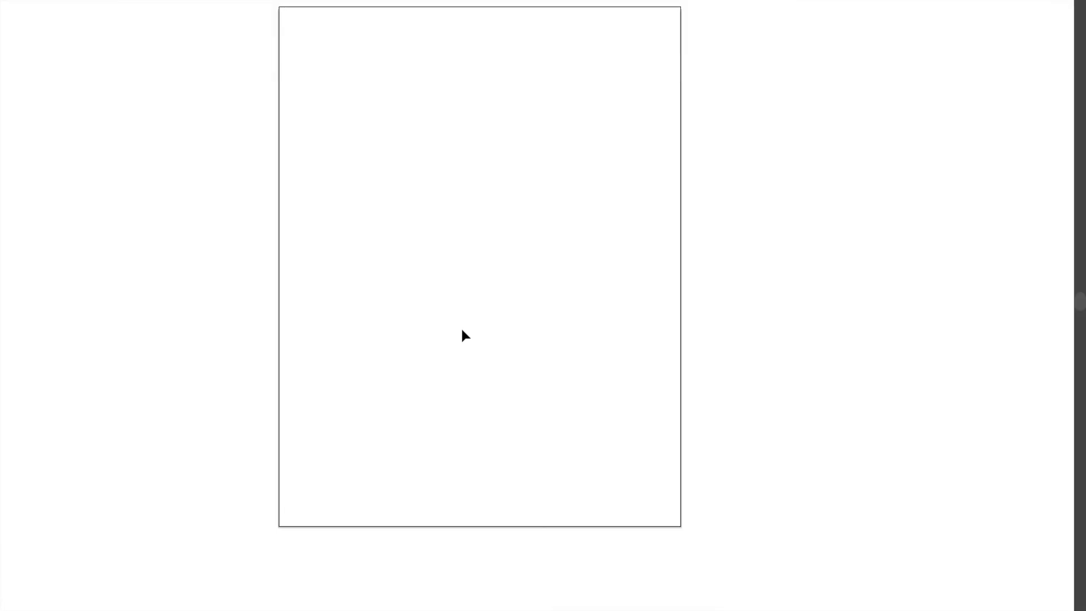
key("f")
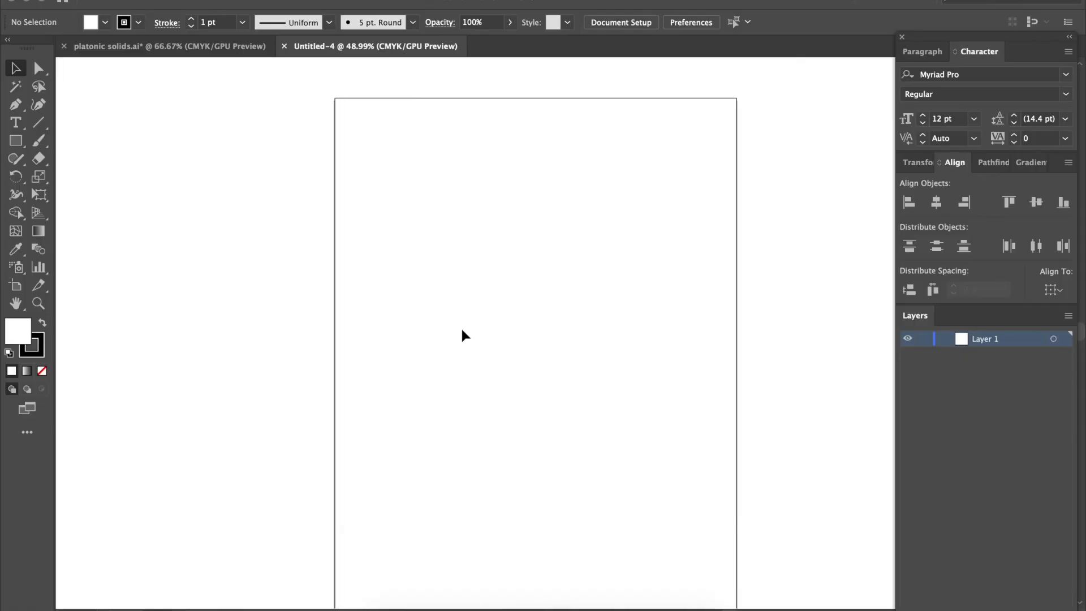
key("f")
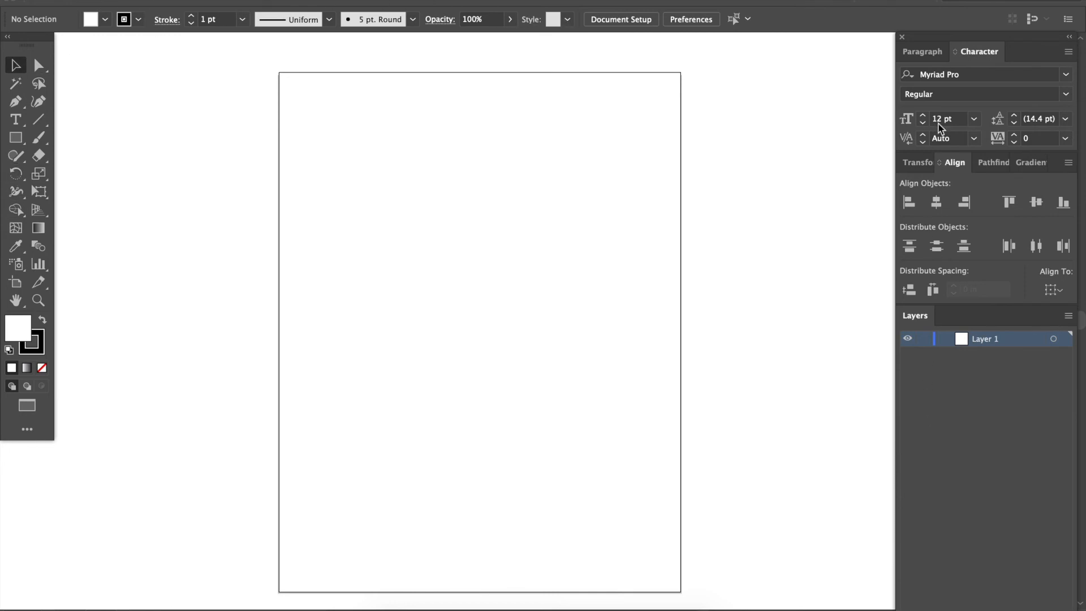
Create a three-sided polygon beside the artboard, then replace it with a large upright triangle drawn freehand.
key("super+minus")
key("super+minus")
key("super+minus")
scroll(633, 242, "right", 10)
scroll(633, 236, "right", 5)
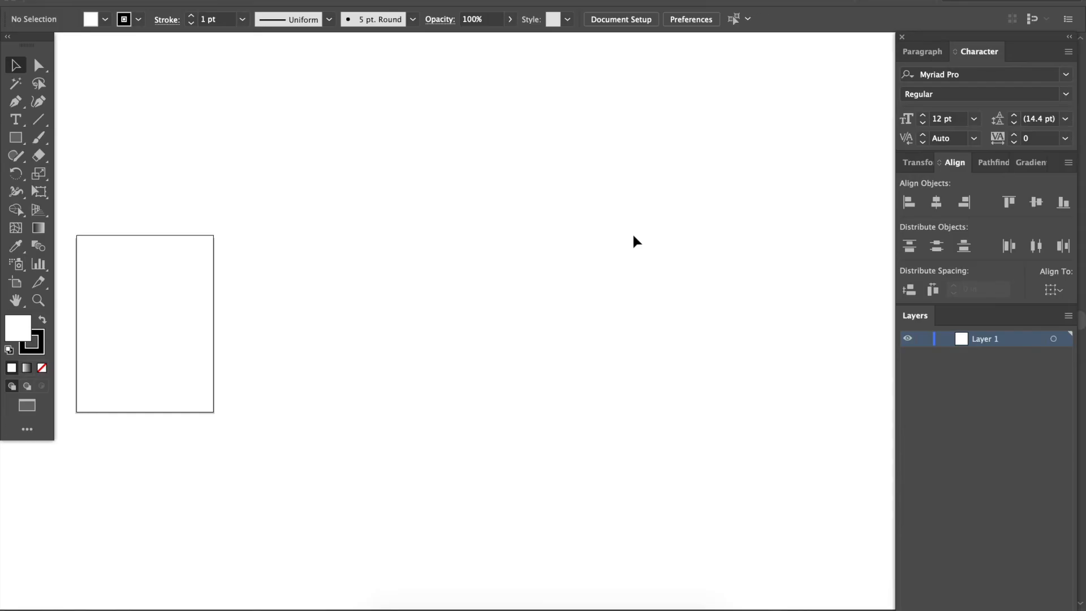
left_click(18, 138)
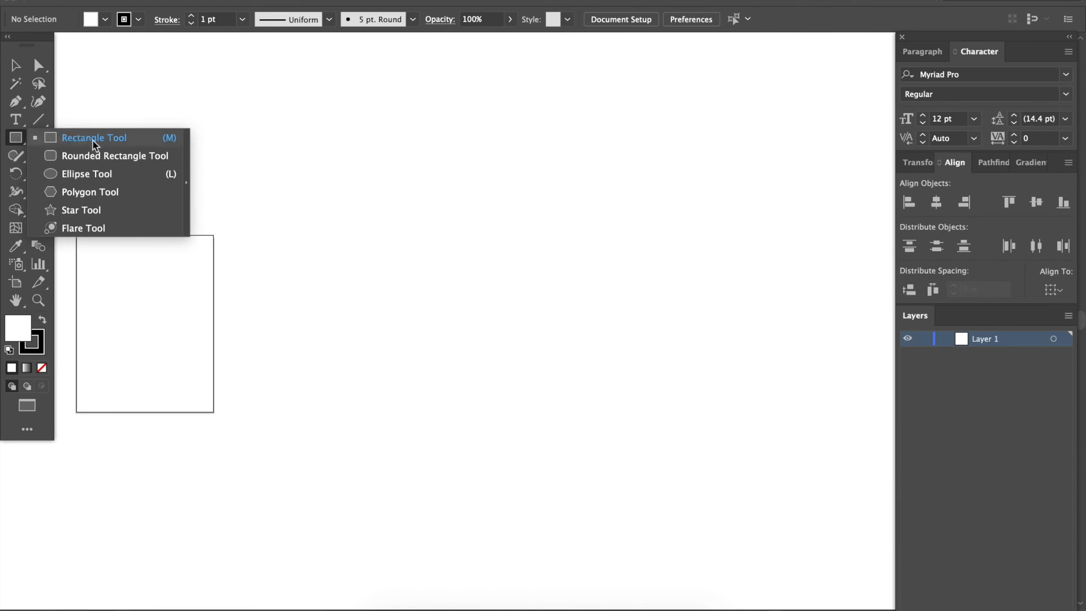
left_click(95, 193)
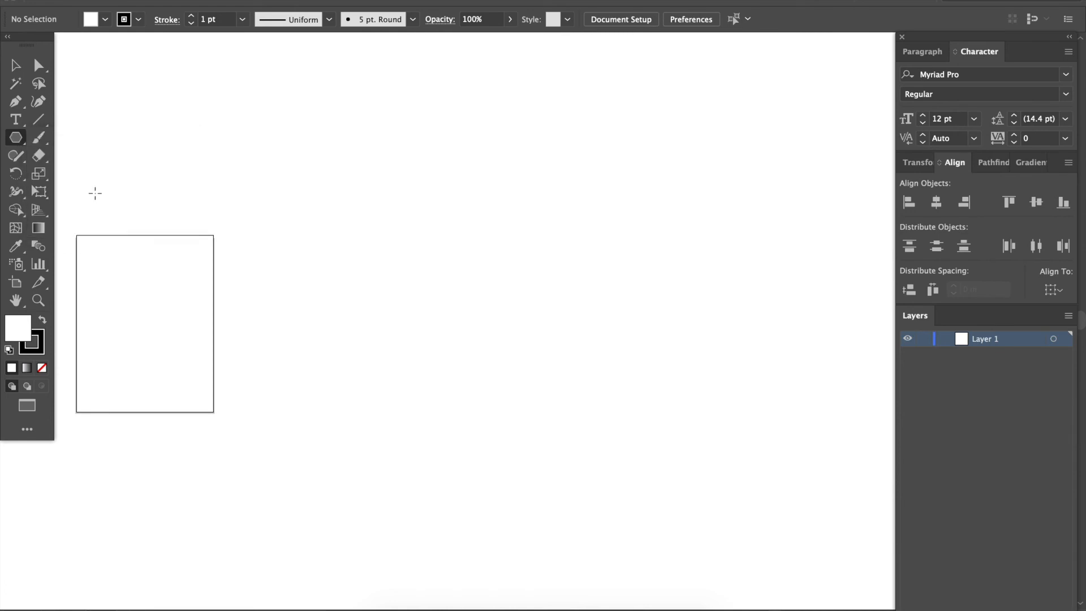
left_click(462, 213)
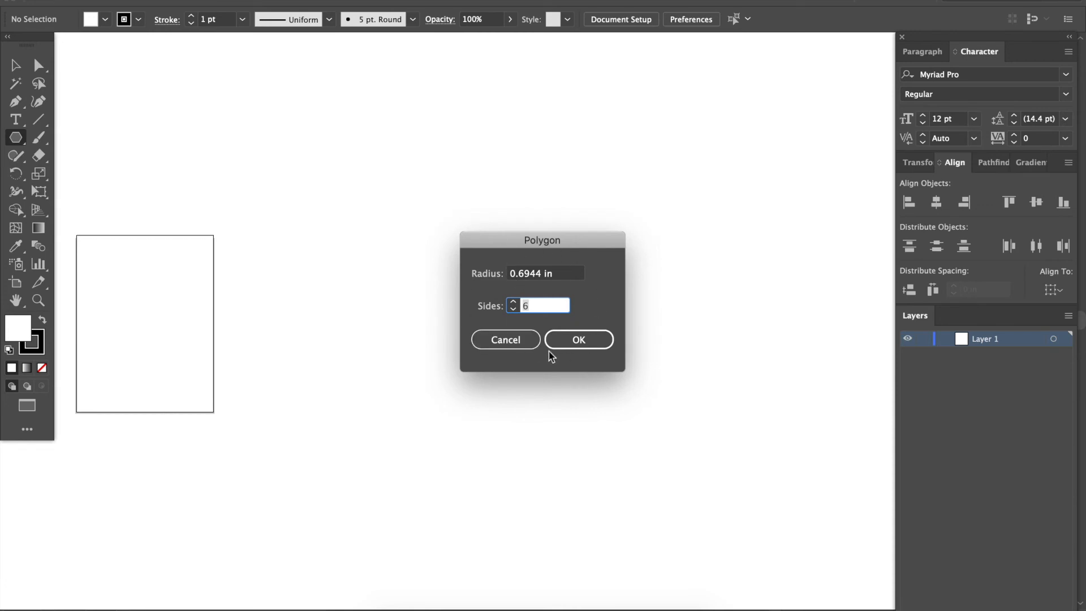
type("3")
left_click(562, 347)
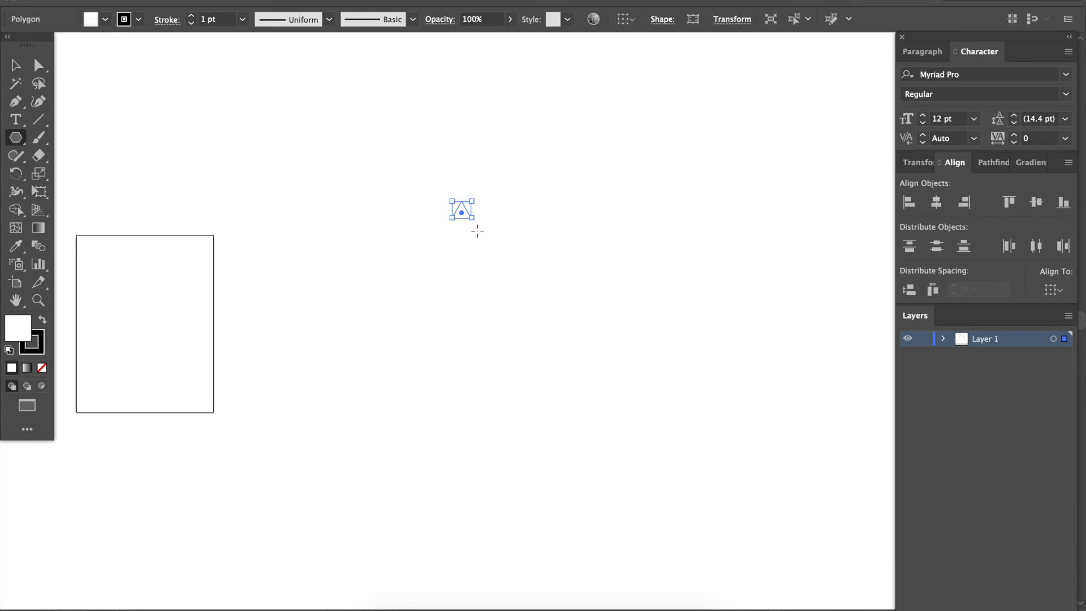
key("Delete")
left_click_drag(439, 235, 539, 294)
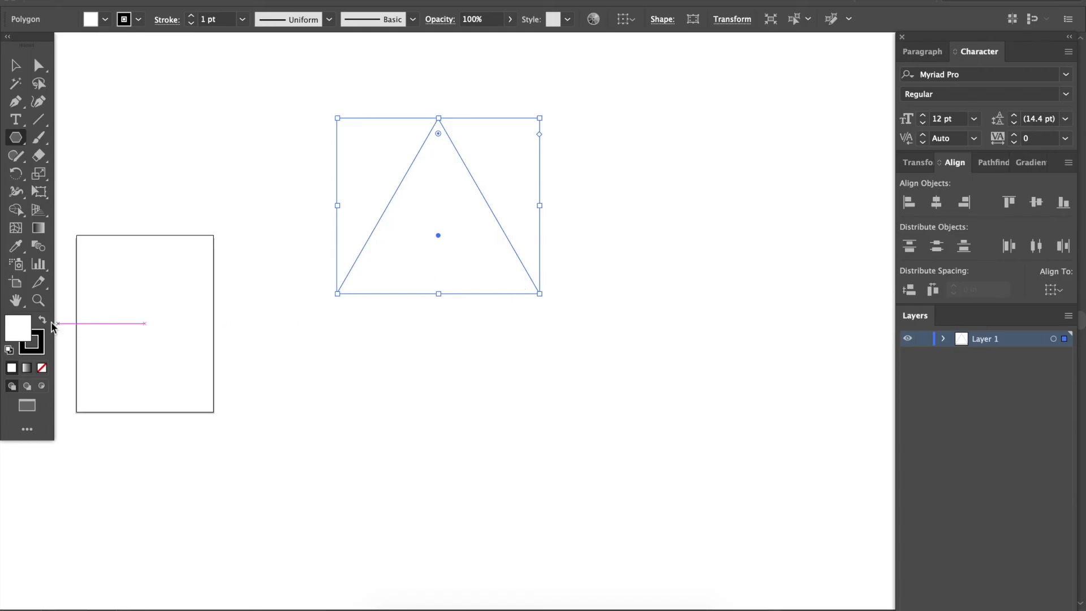
Increase the triangle's stroke weight to 30 pt.
key("super+plus")
scroll(359, 245, "up", 4)
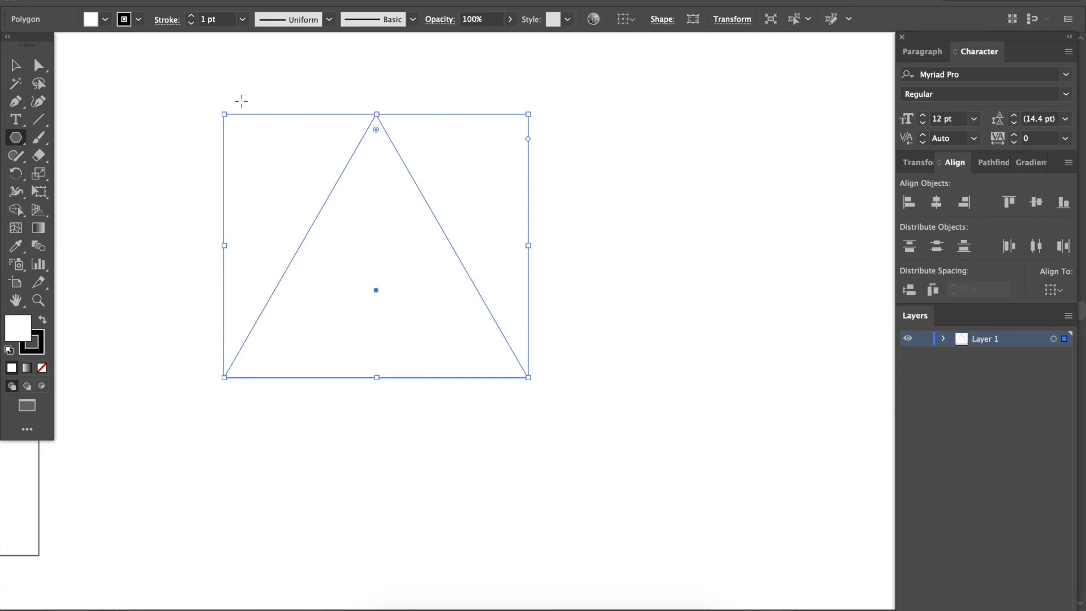
left_click(191, 17)
left_click(191, 17)
left_click(191, 17)
left_click(191, 17)
left_click(191, 17)
left_click(191, 17)
left_click(191, 17)
left_click(191, 17)
left_click(191, 17)
left_click(192, 17)
left_click(191, 17)
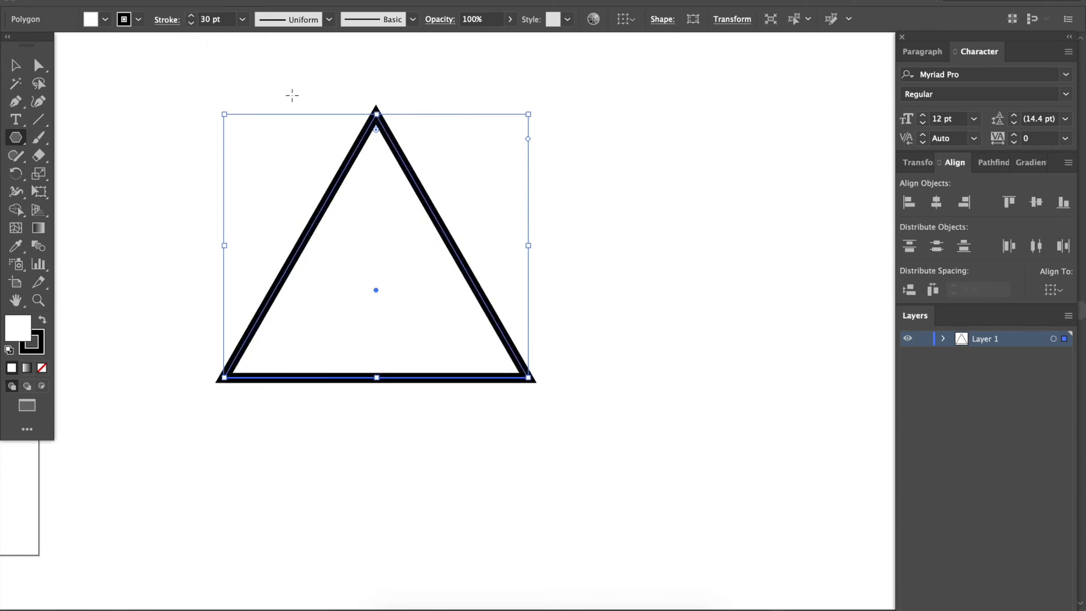
Duplicate the thick-outlined triangle to its right and set the copy's stroke weight to 0.75 pt.
left_click_drag(469, 268, 816, 282)
key("c")
key("v")
scroll(816, 283, "right", 3)
left_click(242, 19)
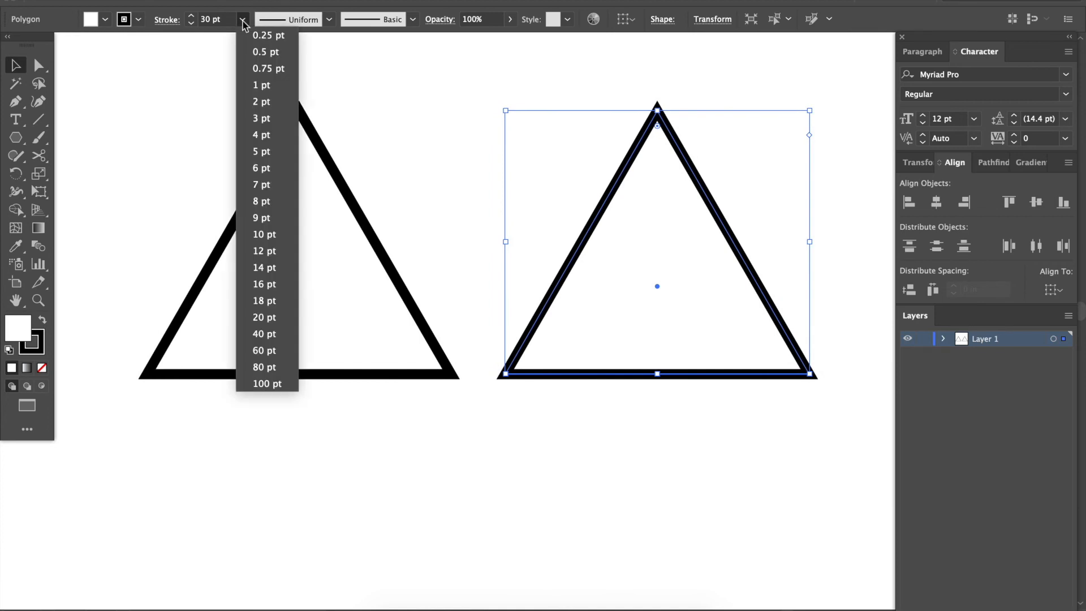
left_click(260, 69)
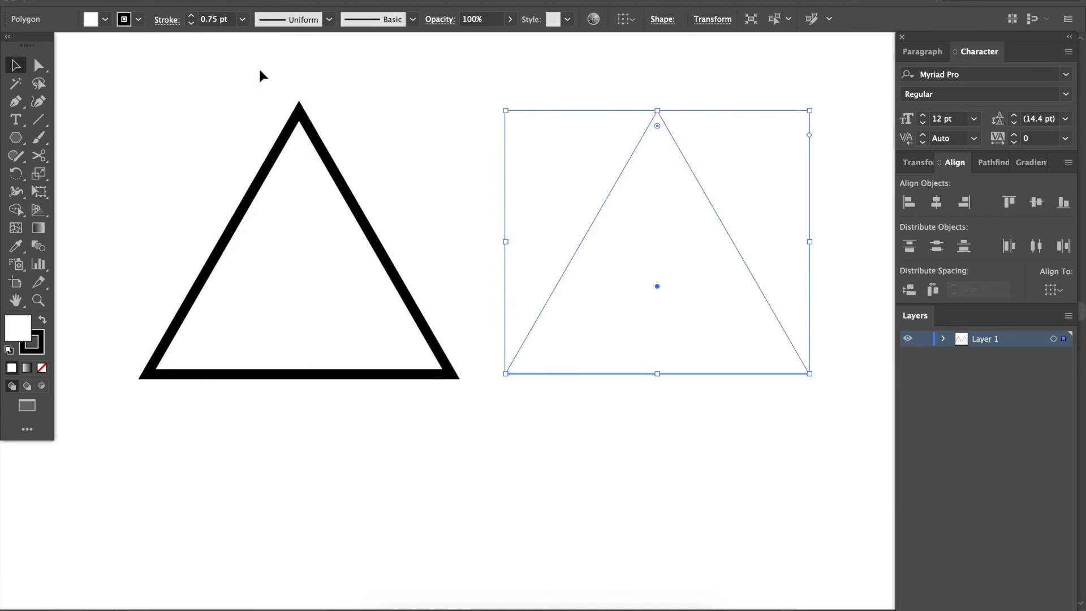
left_click(495, 410)
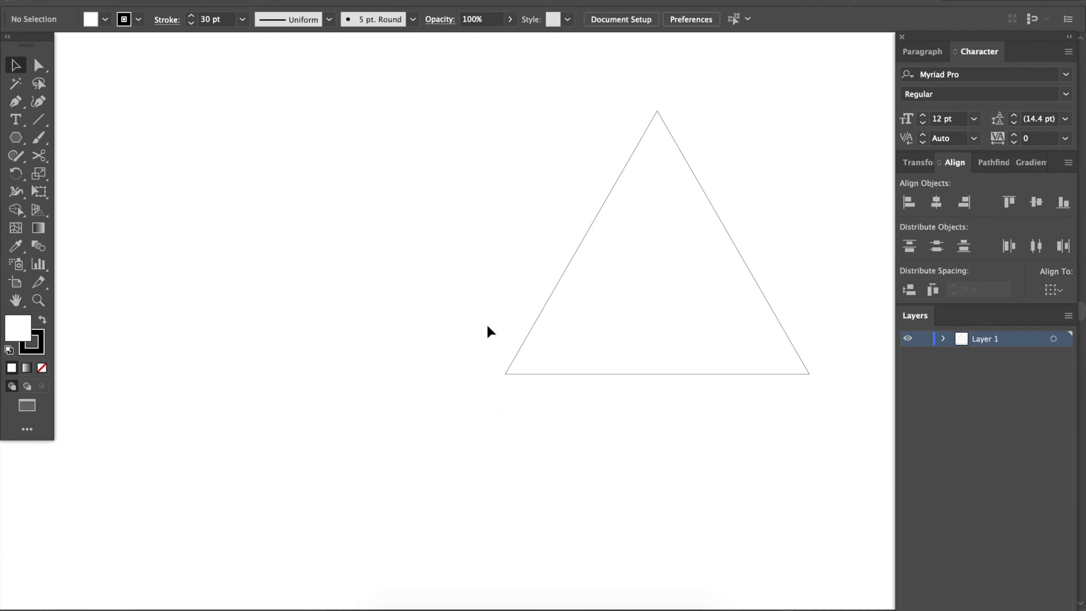
Fill the thin-outlined triangle with light gray CCCCCC and deselect it.
scroll(486, 332, "right", 3)
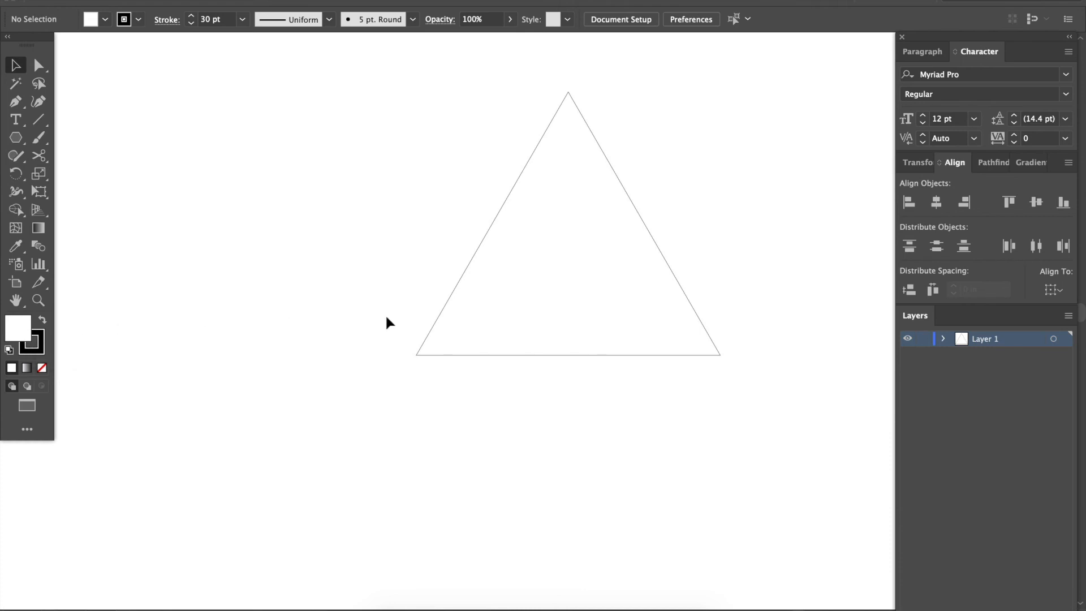
left_click_drag(386, 318, 468, 382)
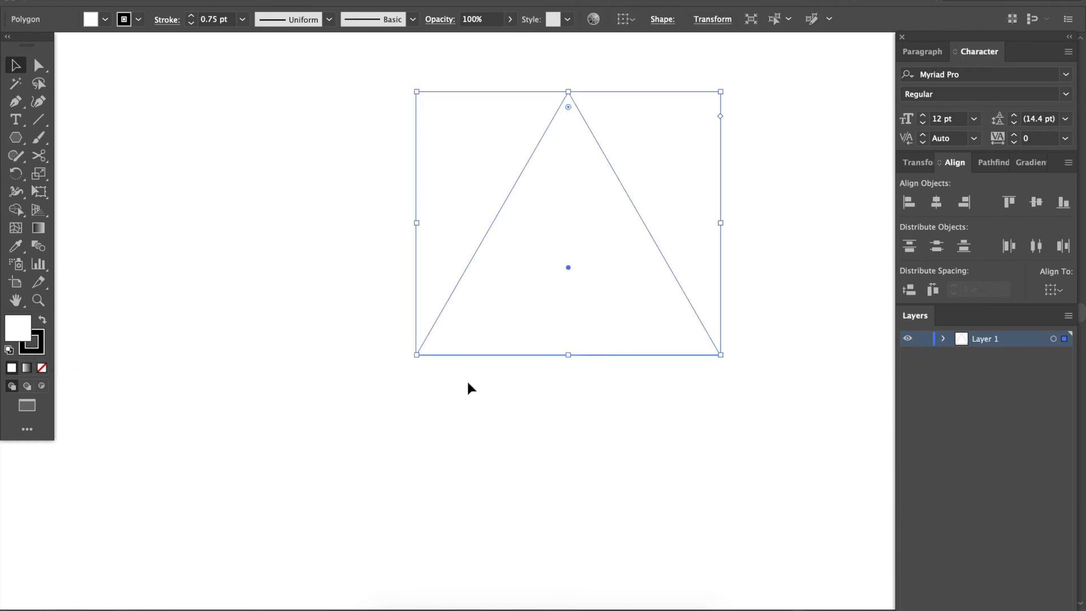
double_click(25, 329)
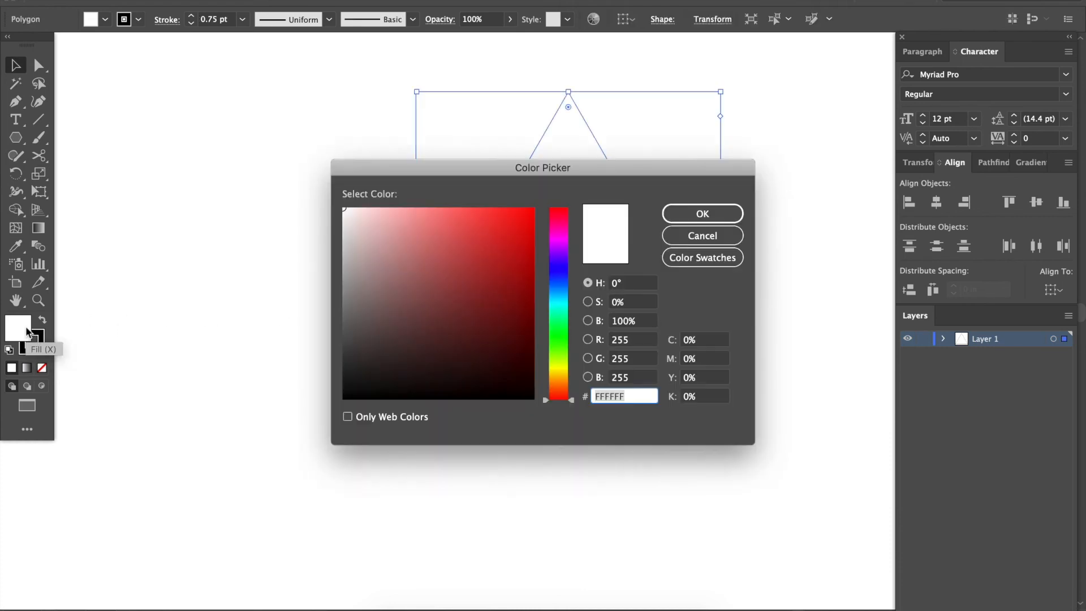
left_click(342, 262)
left_click_drag(341, 262, 328, 246)
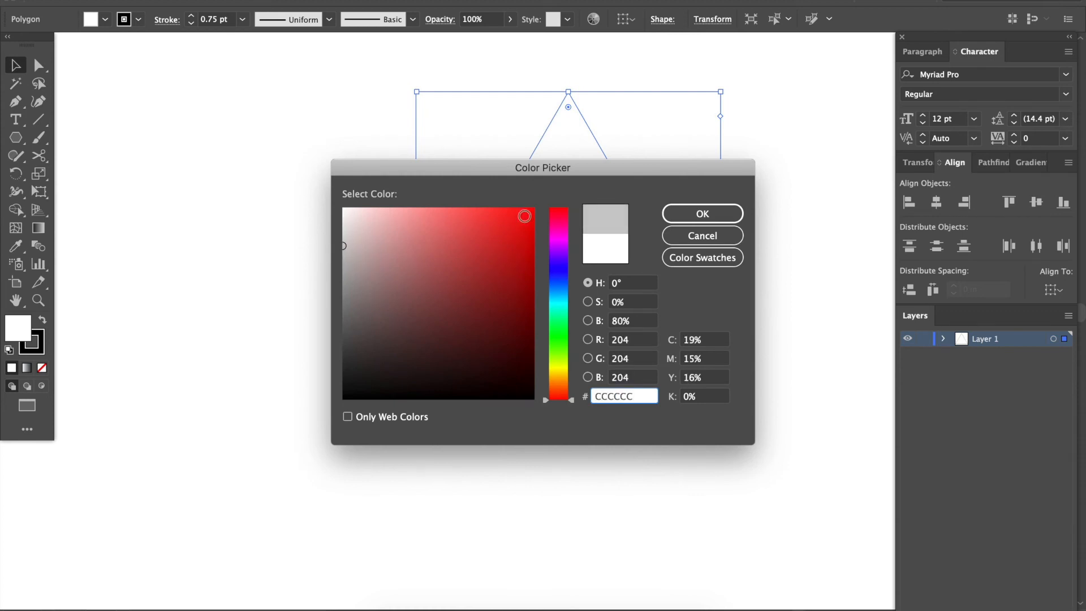
left_click(701, 213)
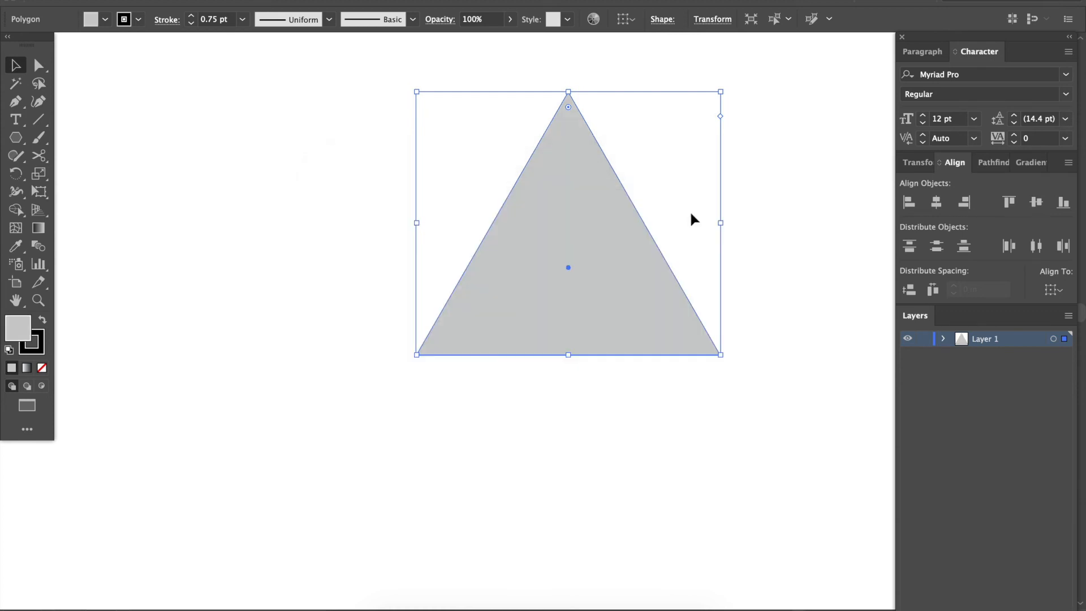
left_click(551, 398)
Set the gray triangle's stroke weight to 3 pt and deselect it.
scroll(550, 398, "right", 3)
scroll(553, 406, "right", 2)
scroll(553, 406, "up", 2)
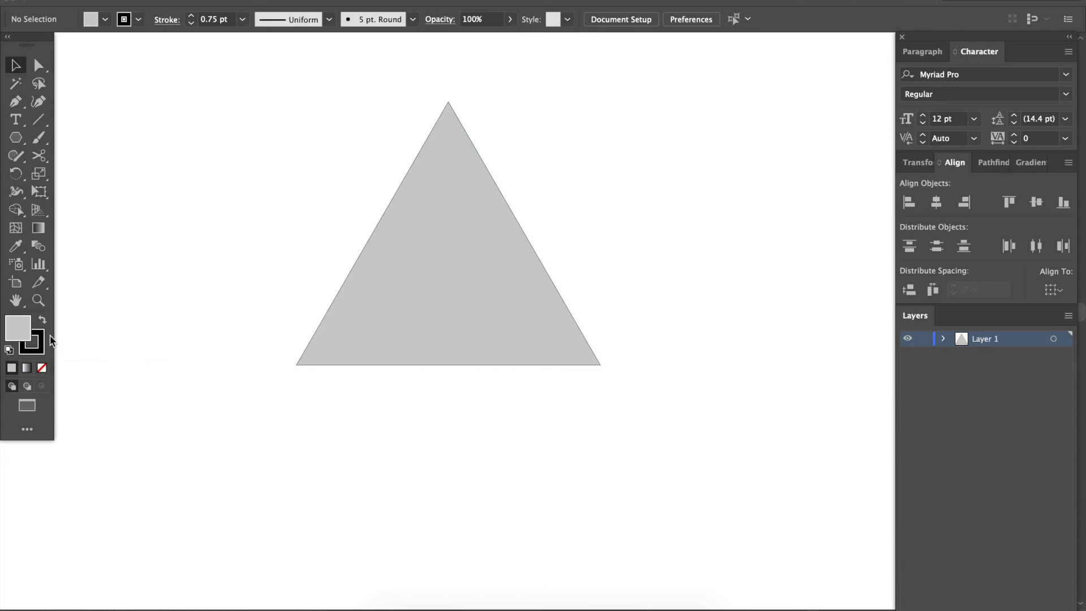
left_click(327, 318)
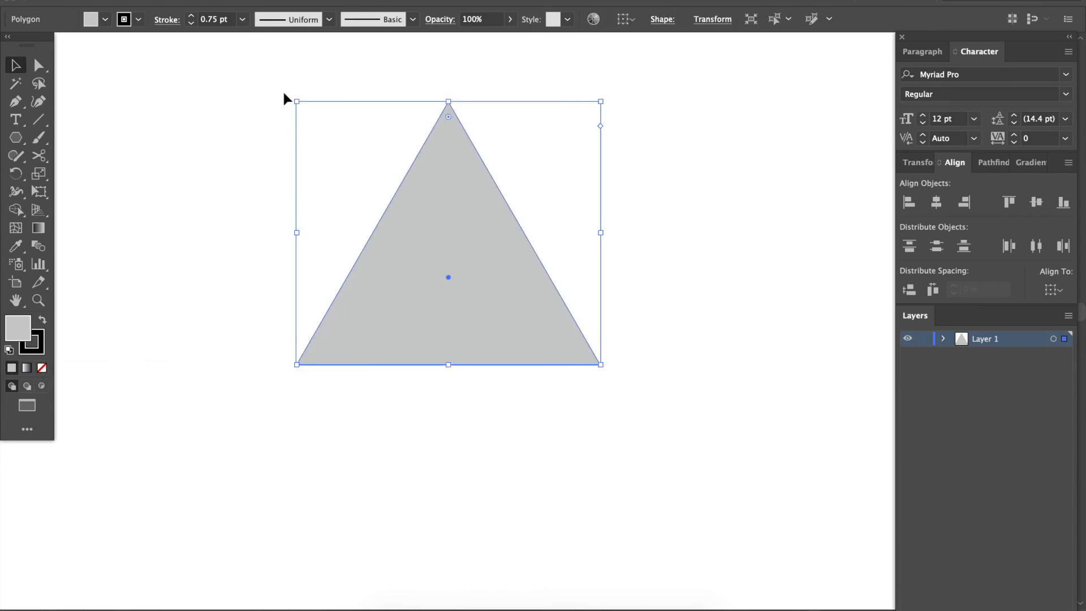
left_click(242, 20)
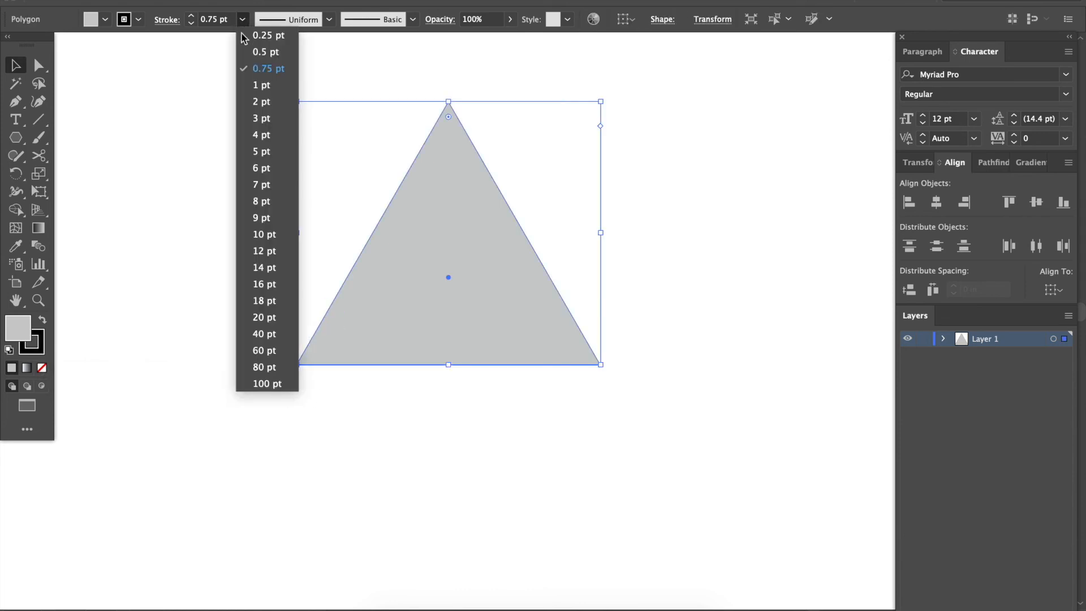
left_click(261, 117)
left_click(237, 155)
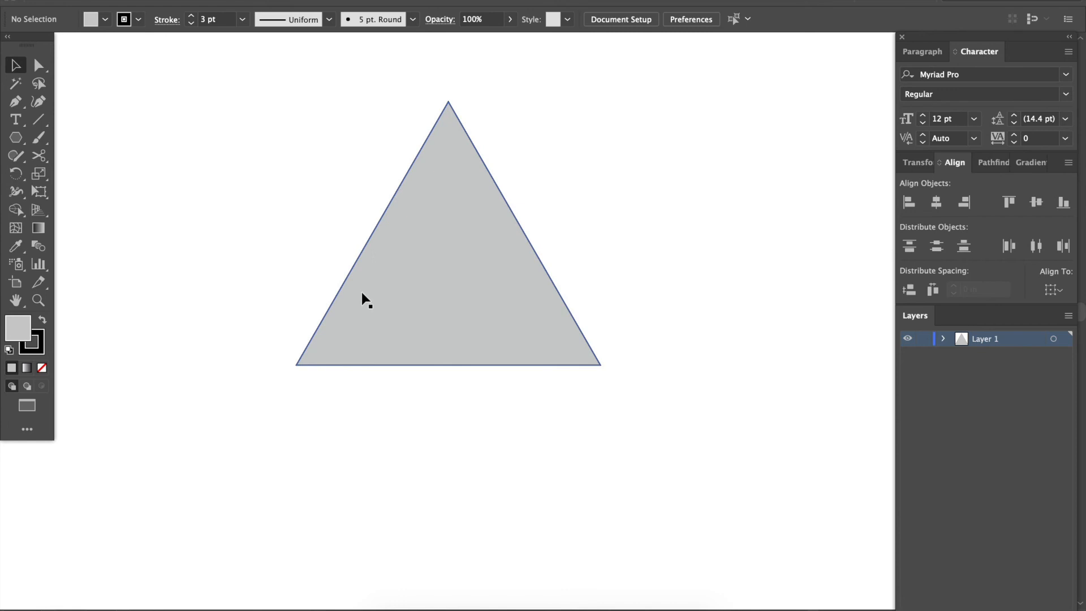
Duplicate the gray triangle and place the copy to its right at about the same height.
scroll(361, 292, "right", 3)
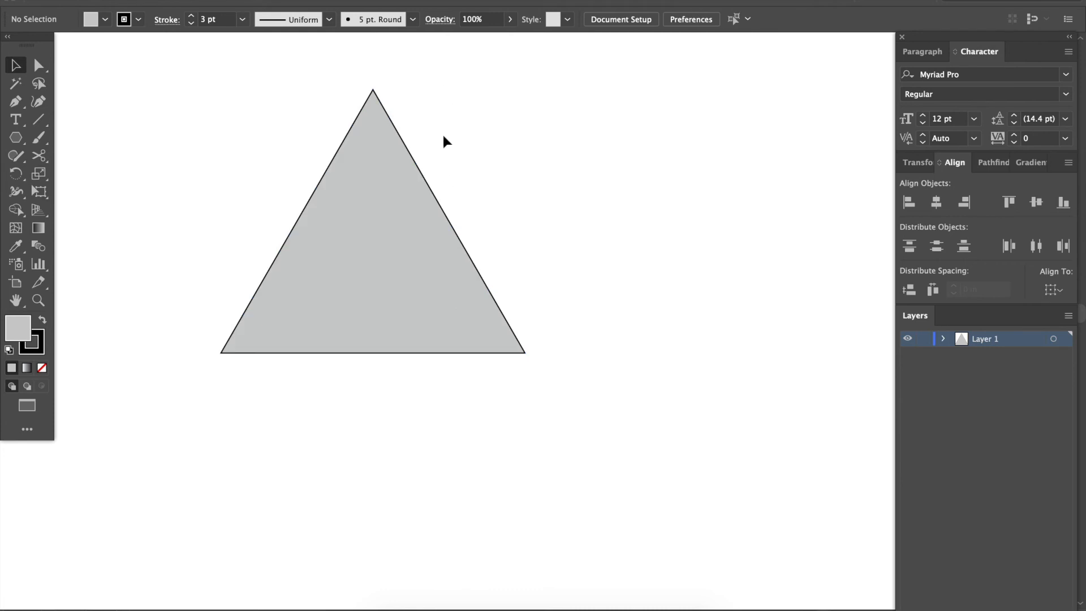
left_click_drag(478, 235, 437, 264)
left_click_drag(437, 274, 770, 284)
scroll(770, 285, "right", 1)
scroll(770, 284, "right", 2)
scroll(771, 284, "down", 1)
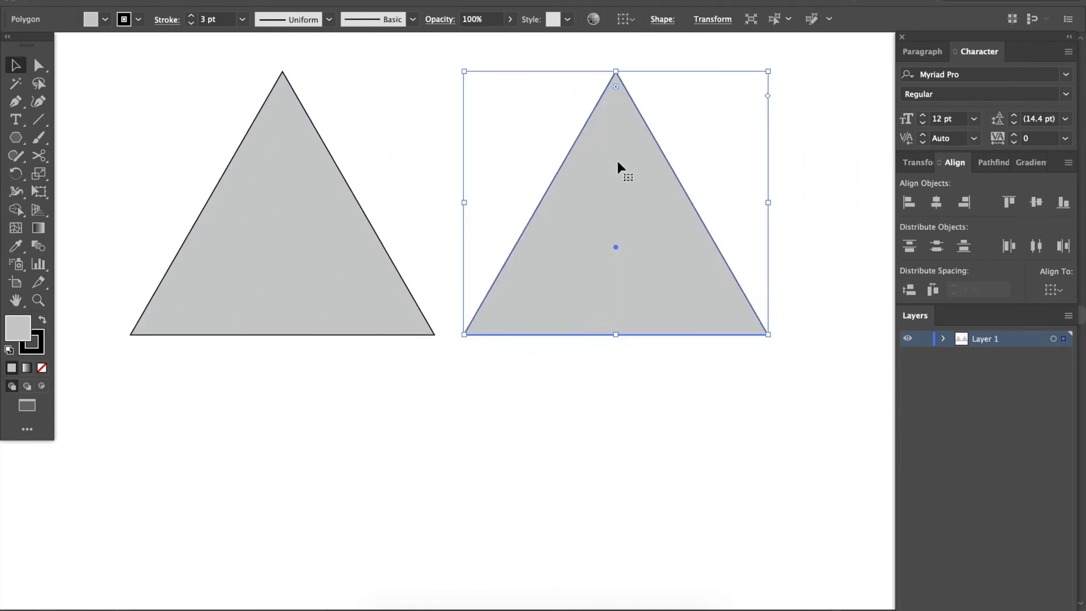
Reduce the copied triangle's opacity to 30%.
left_click(510, 19)
left_click_drag(509, 37, 468, 39)
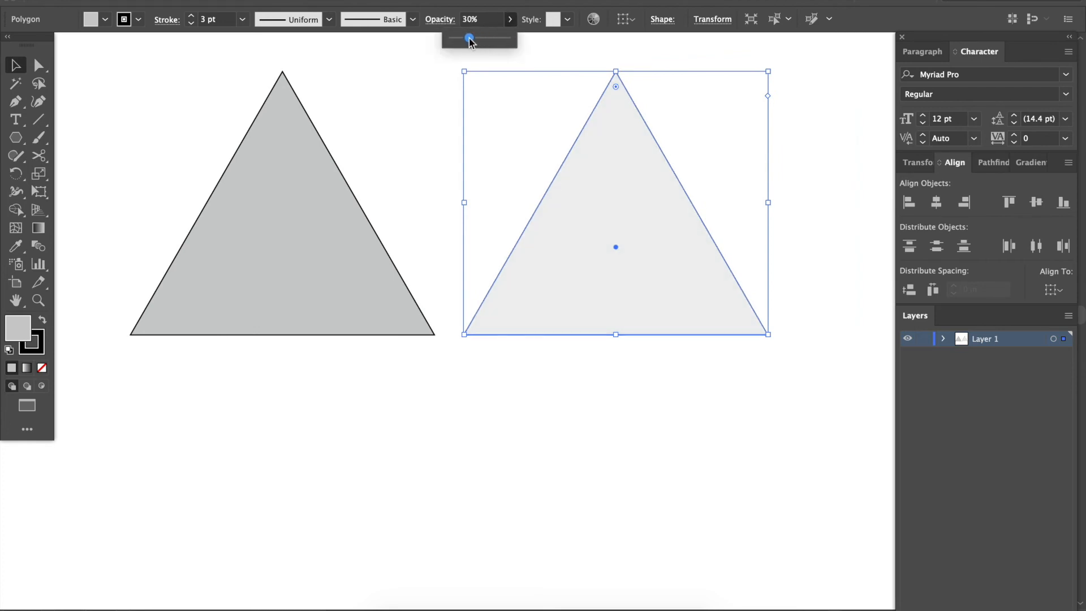
left_click(517, 403)
Place overlapping copies of the 30% opacity triangle, with some partly covering the opaque gray one.
left_click(594, 305)
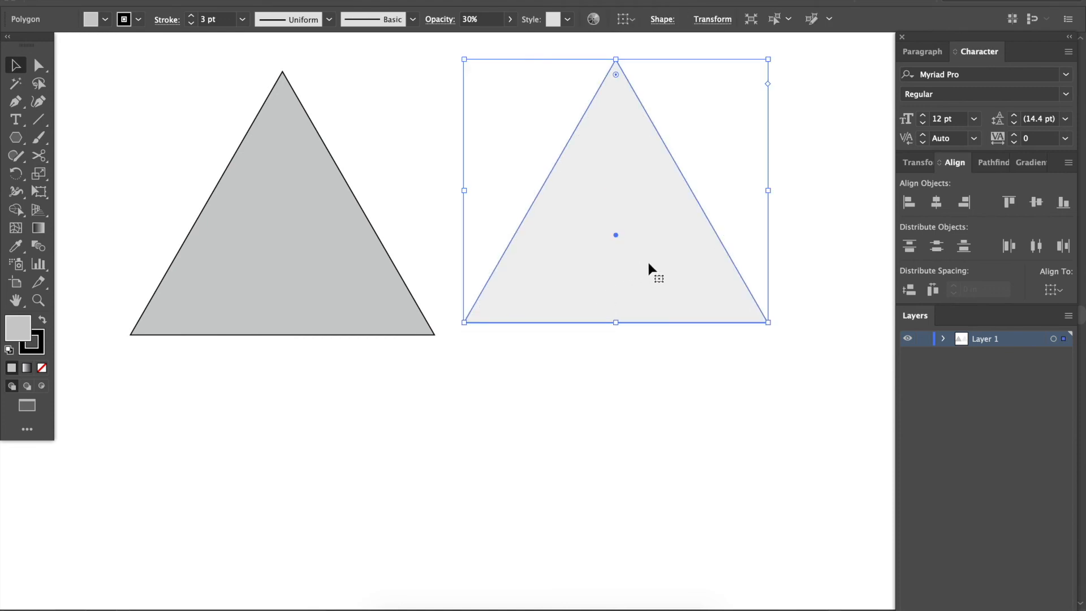
left_click_drag(651, 259, 496, 244)
left_click(529, 413)
left_click_drag(519, 298, 634, 277)
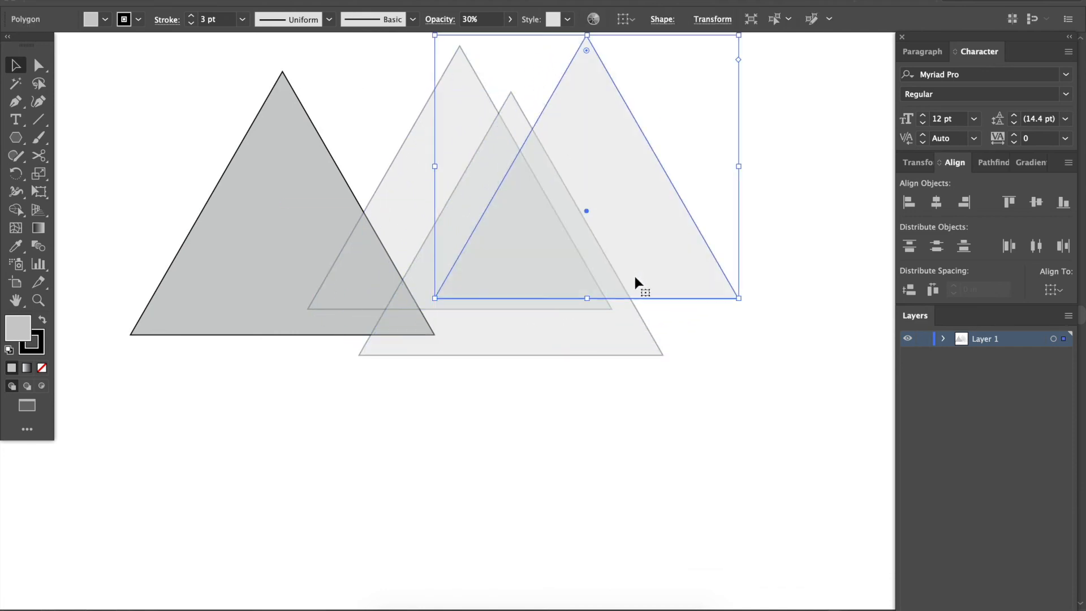
Delete the overlapping 30% opacity triangles and the remaining opaque gray triangle to clear the artboard.
scroll(652, 415, "up", 1)
scroll(651, 415, "right", 1)
left_click(678, 471)
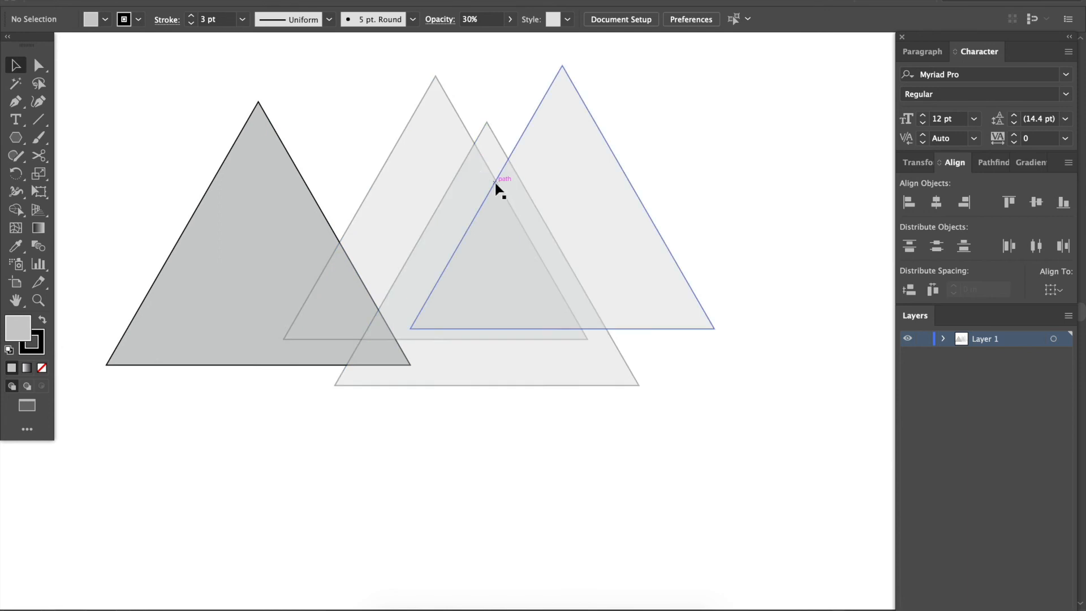
left_click(596, 175)
key("Delete")
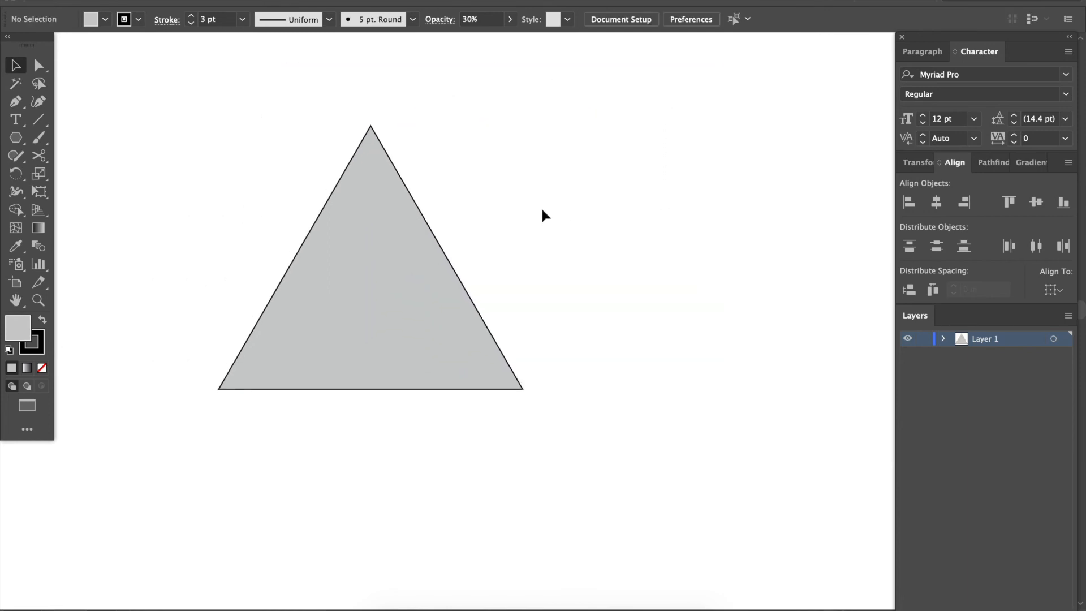
left_click(366, 348)
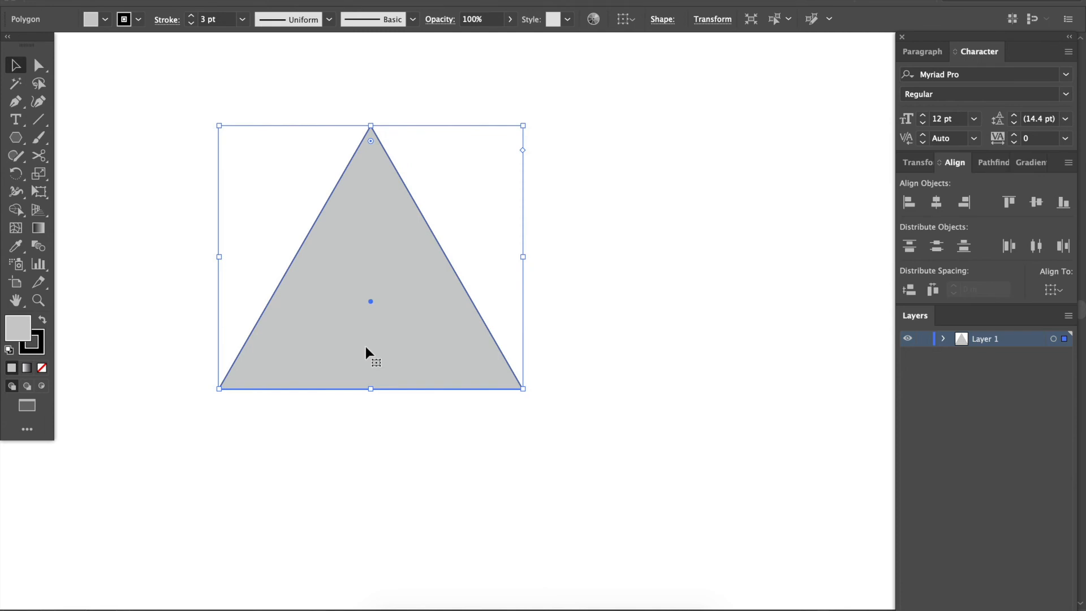
key("Delete")
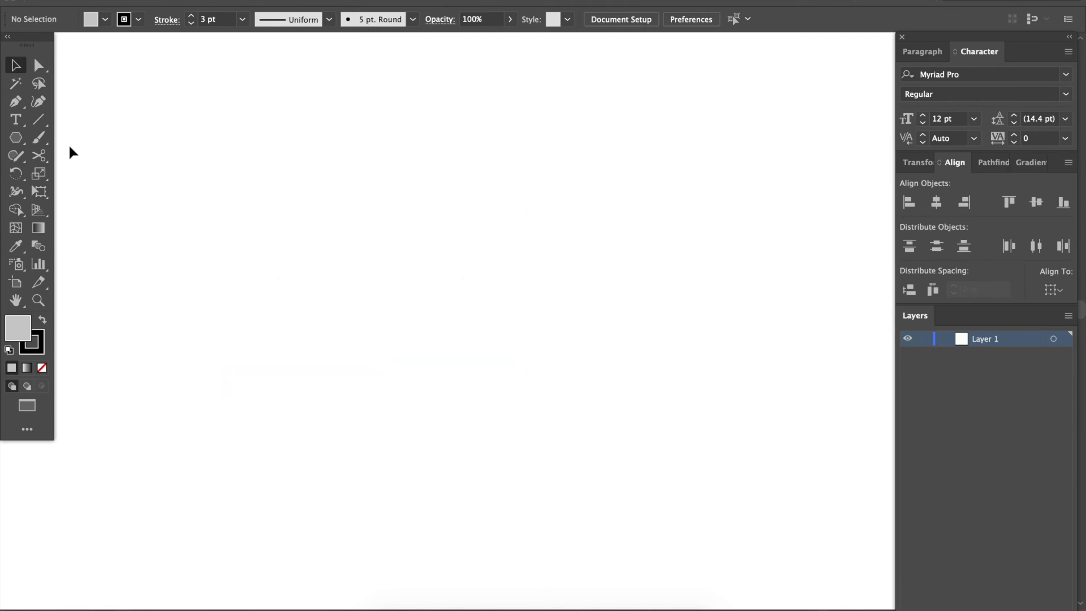
Draw a gray square with the Rectangle tool and a second, larger rectangle to its right.
left_click(17, 139)
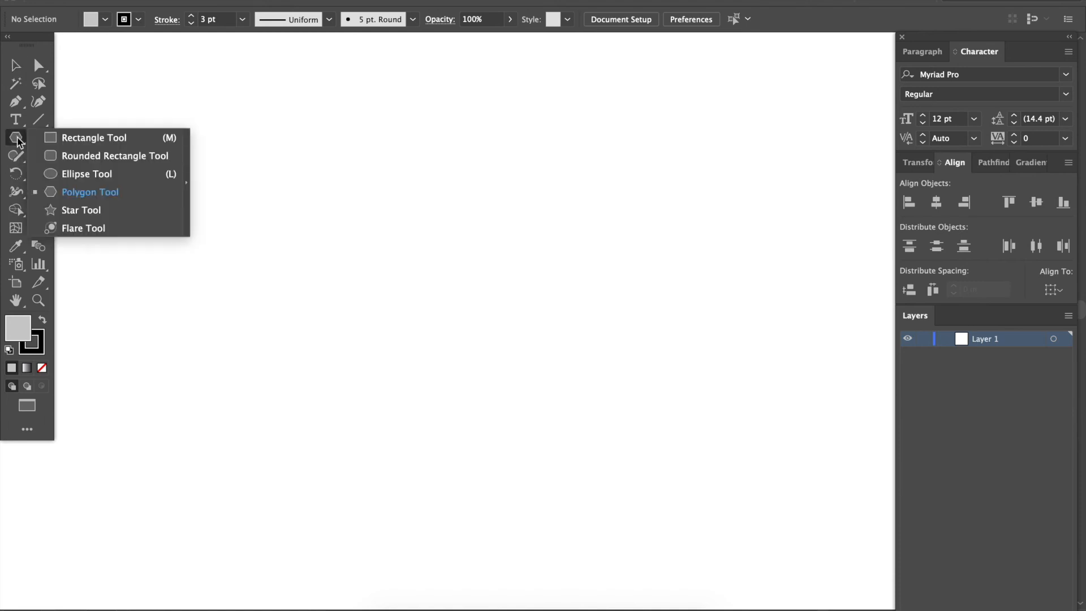
left_click(104, 140)
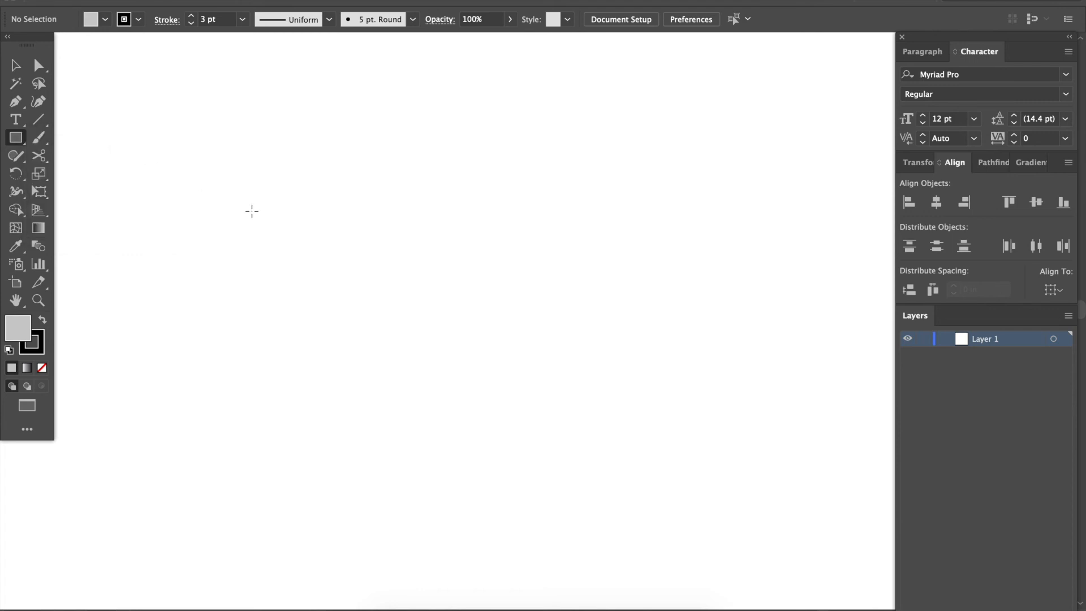
left_click_drag(230, 168, 360, 319)
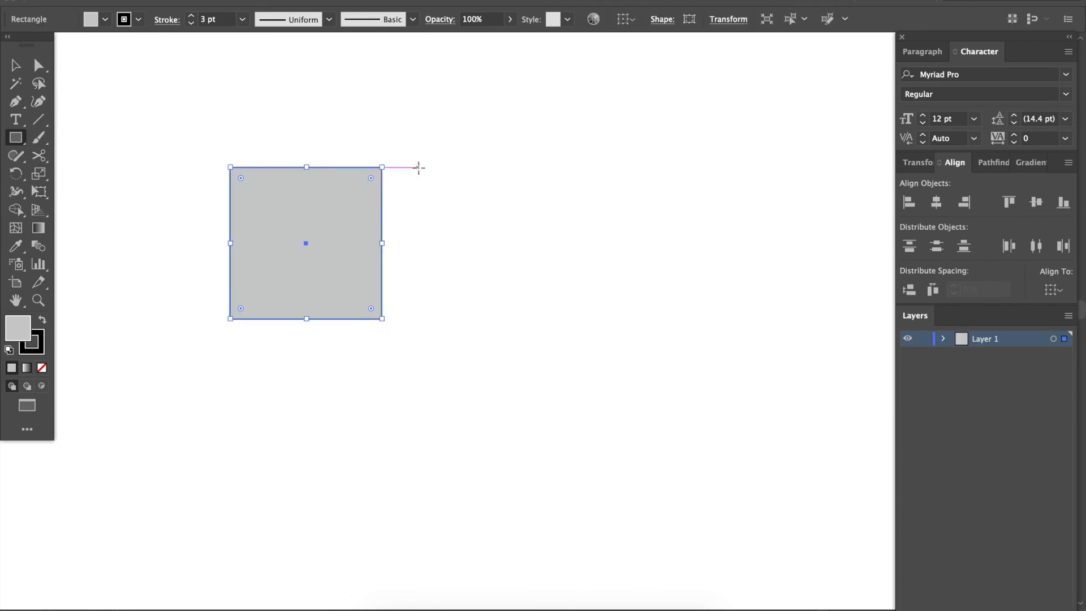
left_click_drag(414, 165, 594, 377)
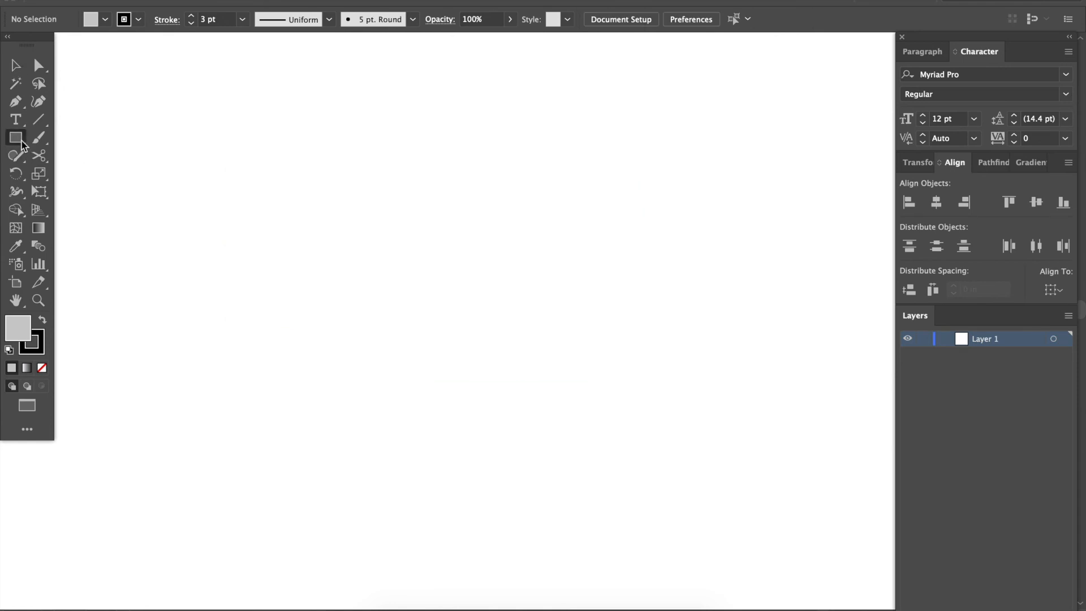
Draw a wide, flat ellipse and a small circle with the Ellipse tool.
left_click(15, 137)
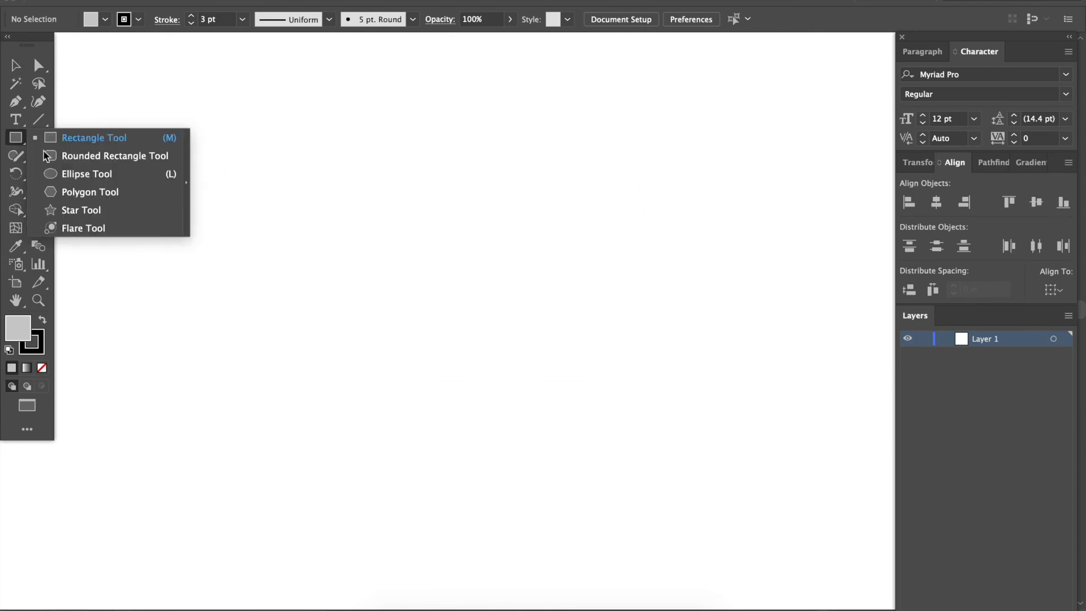
left_click(113, 176)
left_click_drag(254, 246, 624, 345)
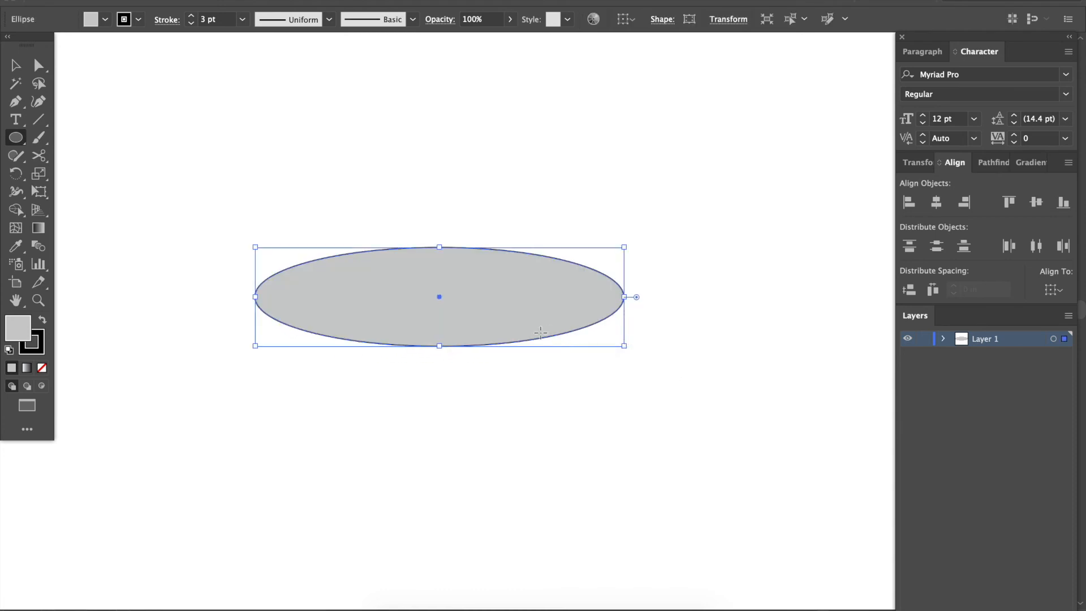
left_click_drag(371, 127, 480, 235)
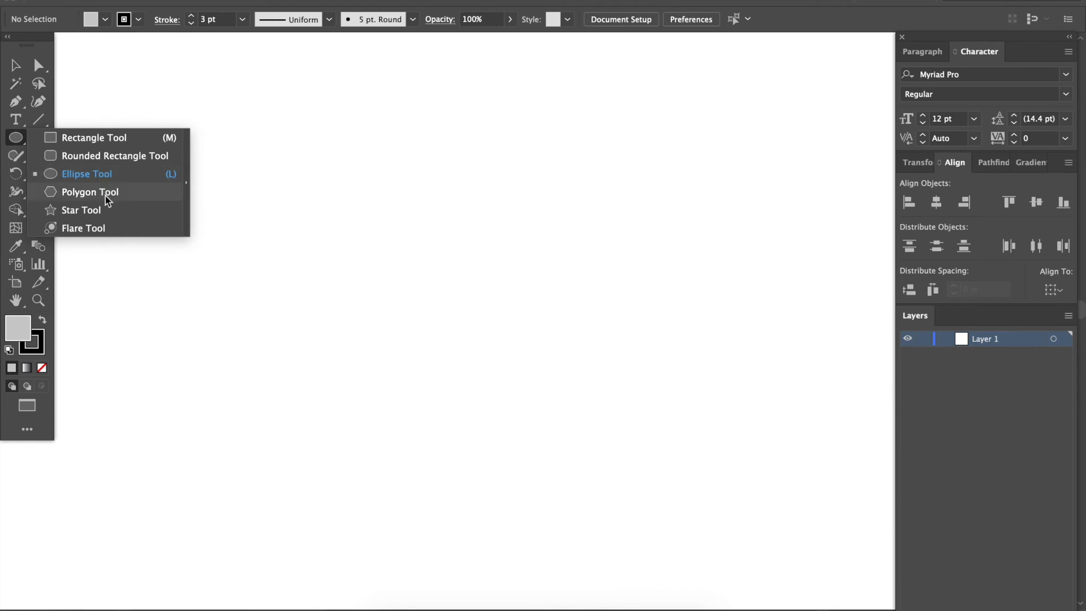
Create a three-sided polygon with a radius of 7.2808 in on the empty artboard.
left_click(106, 195)
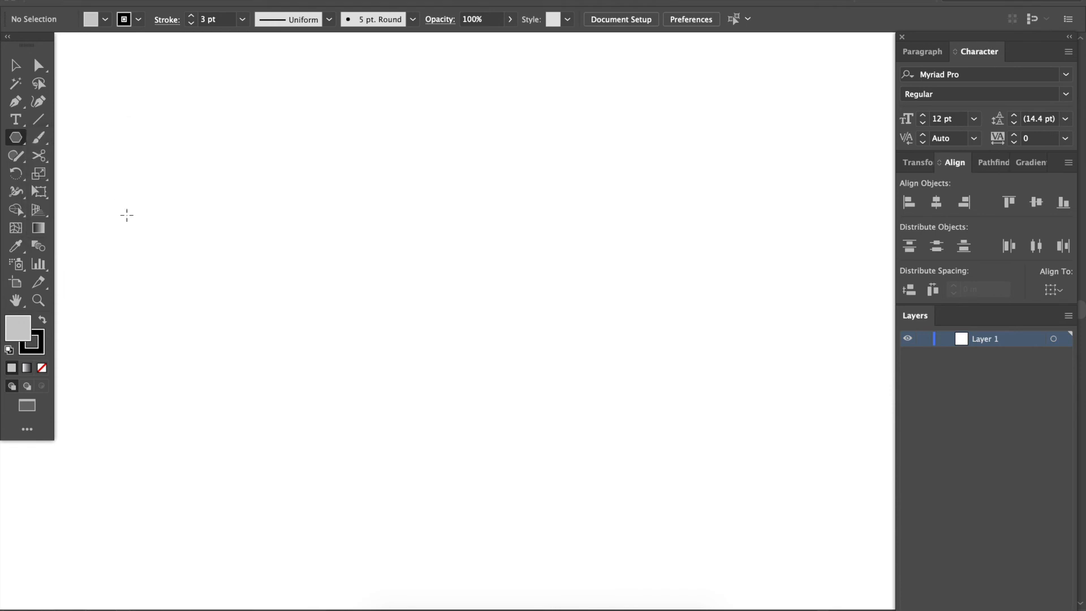
left_click(342, 265)
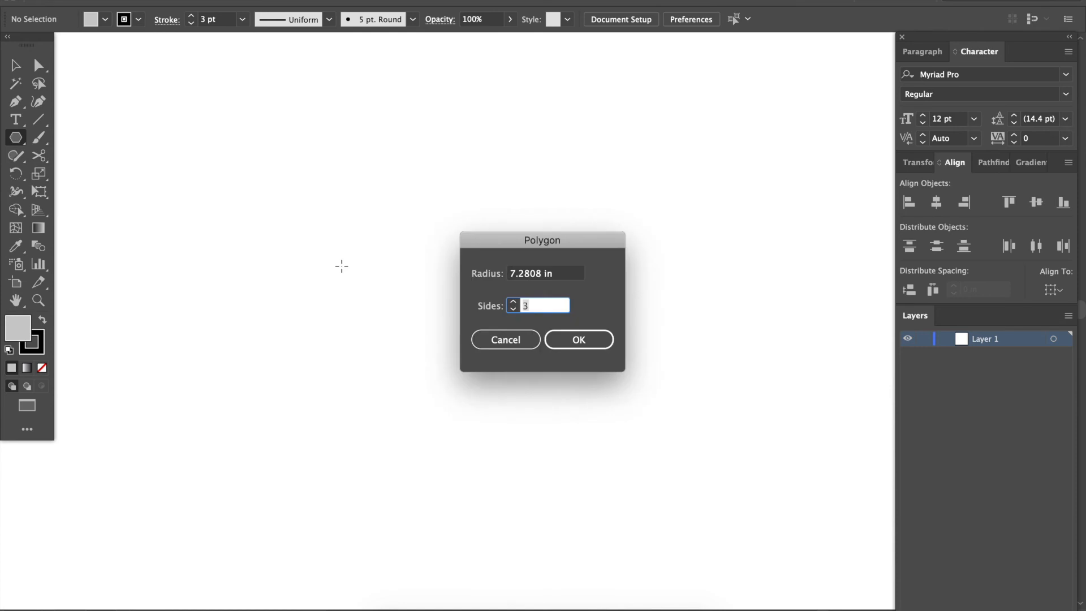
left_click_drag(494, 247, 184, 137)
left_click(273, 231)
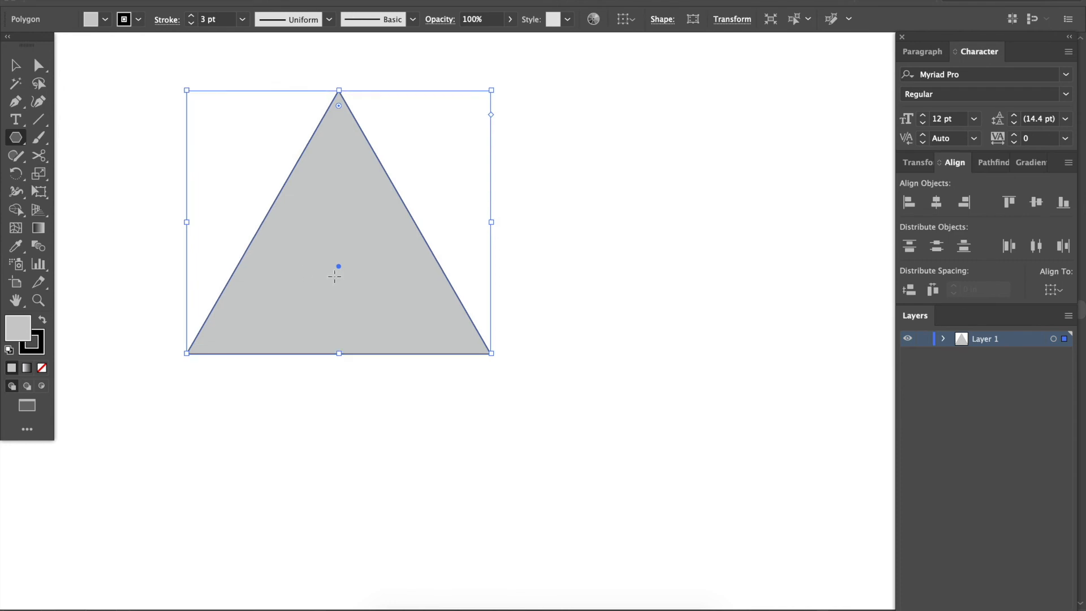
scroll(335, 276, "right", 5)
scroll(334, 276, "up", 3)
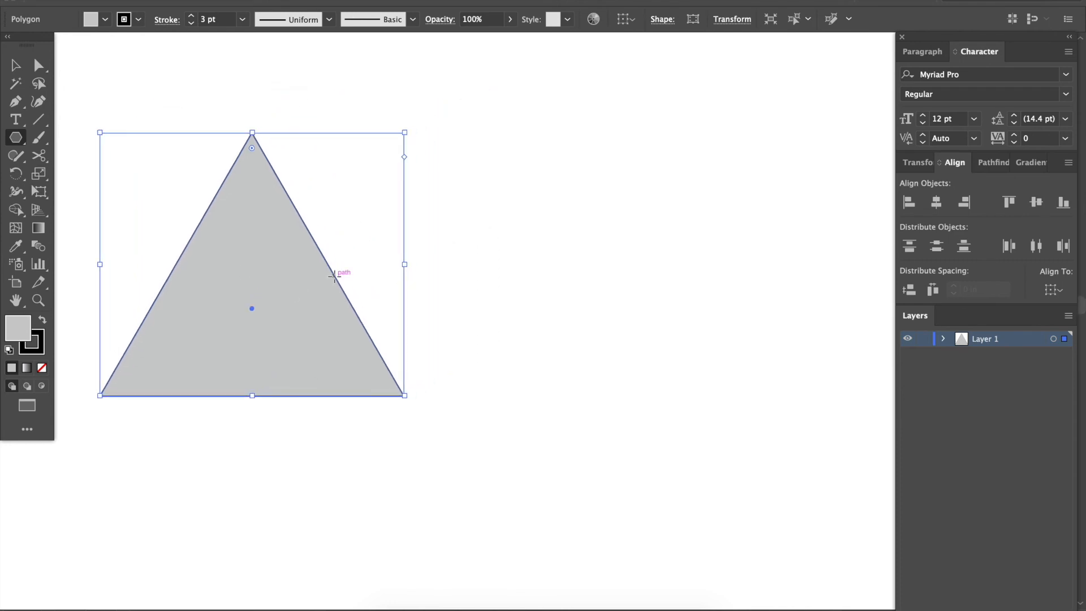
Create a five-sided polygon with a 7.2808 in radius to the right of the triangle.
left_click(582, 243)
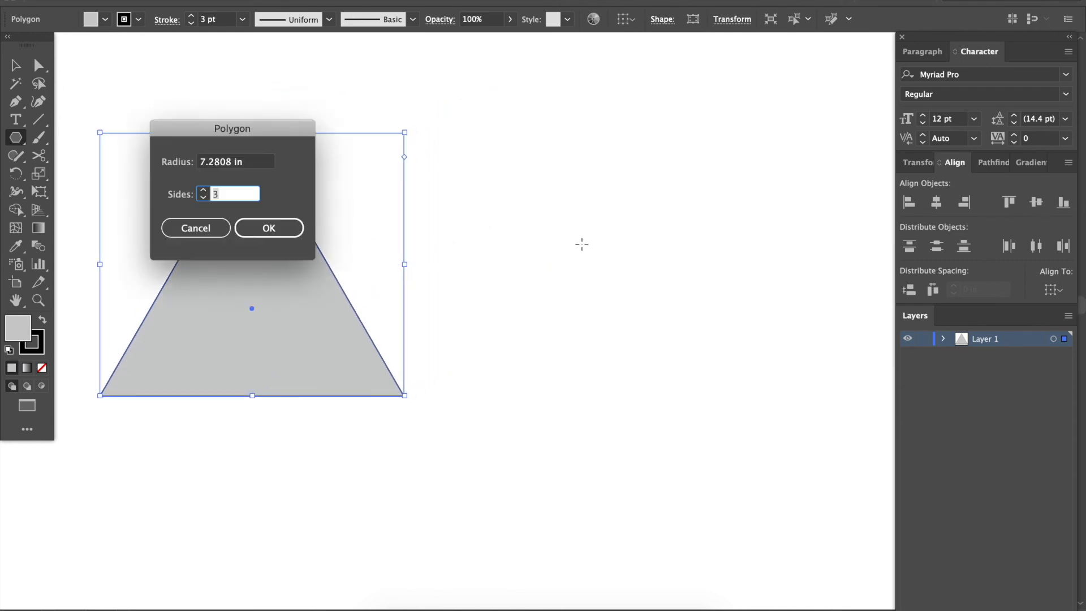
left_click_drag(277, 131, 544, 91)
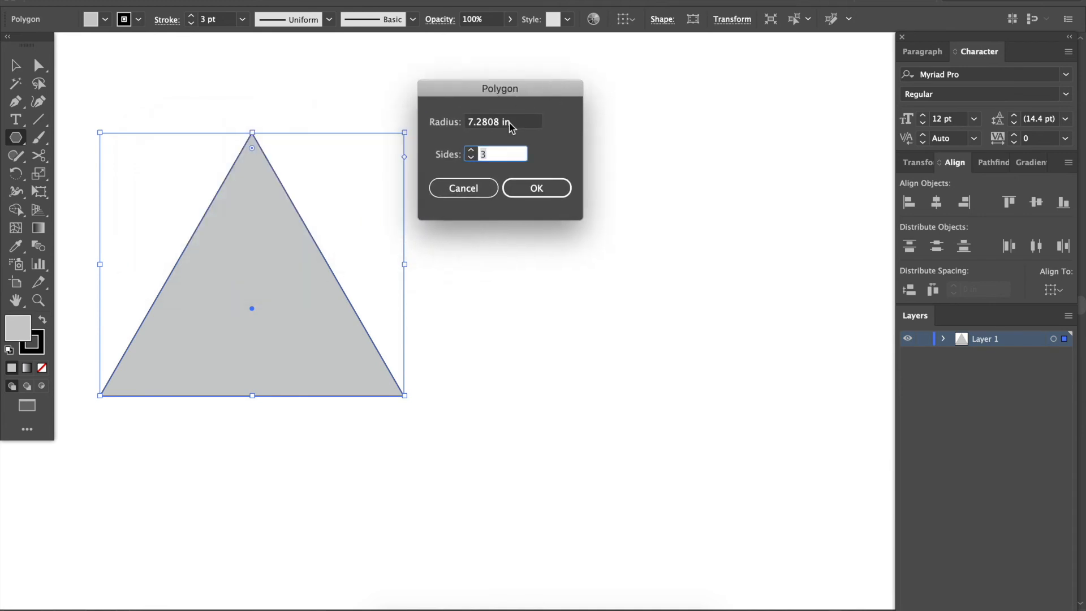
type("5")
key("Return")
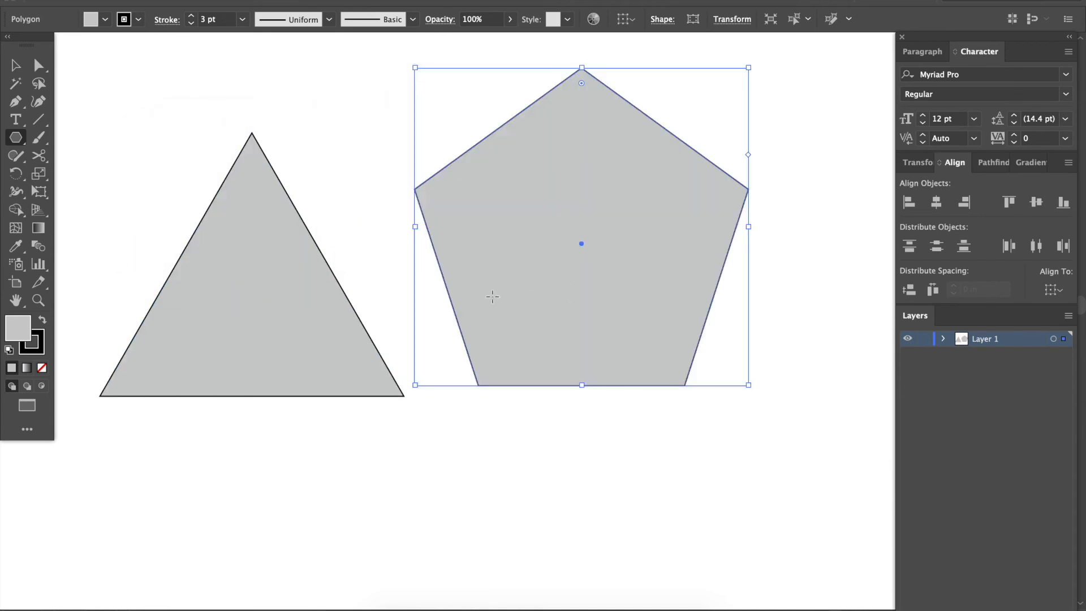
Create a 20-sided polygon with a 7.2808 in radius, overlapping the lower parts of the triangle and pentagon.
left_click(465, 462)
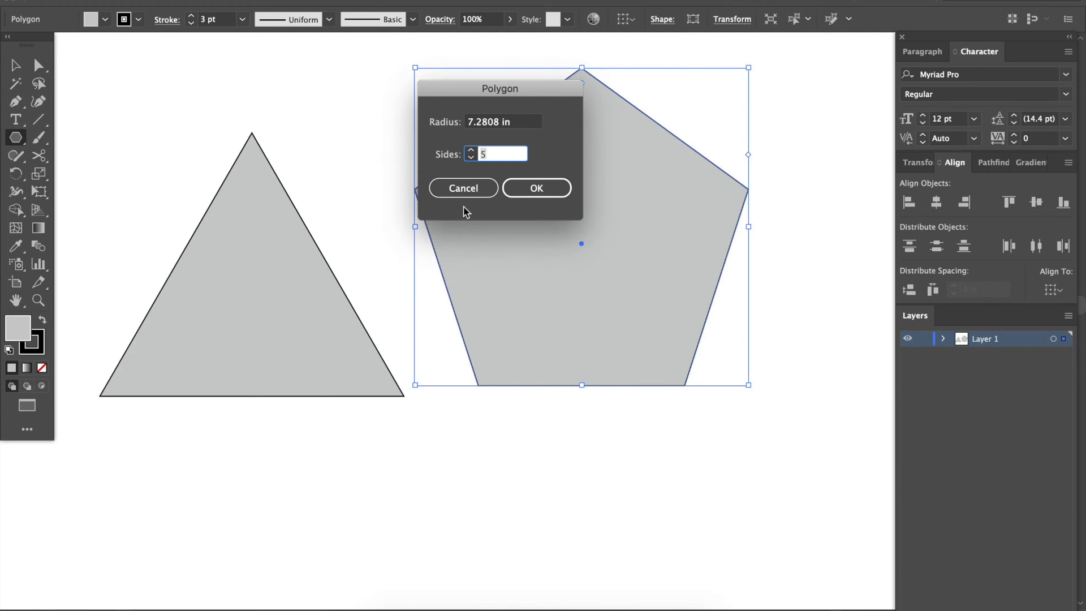
type("20")
left_click(521, 189)
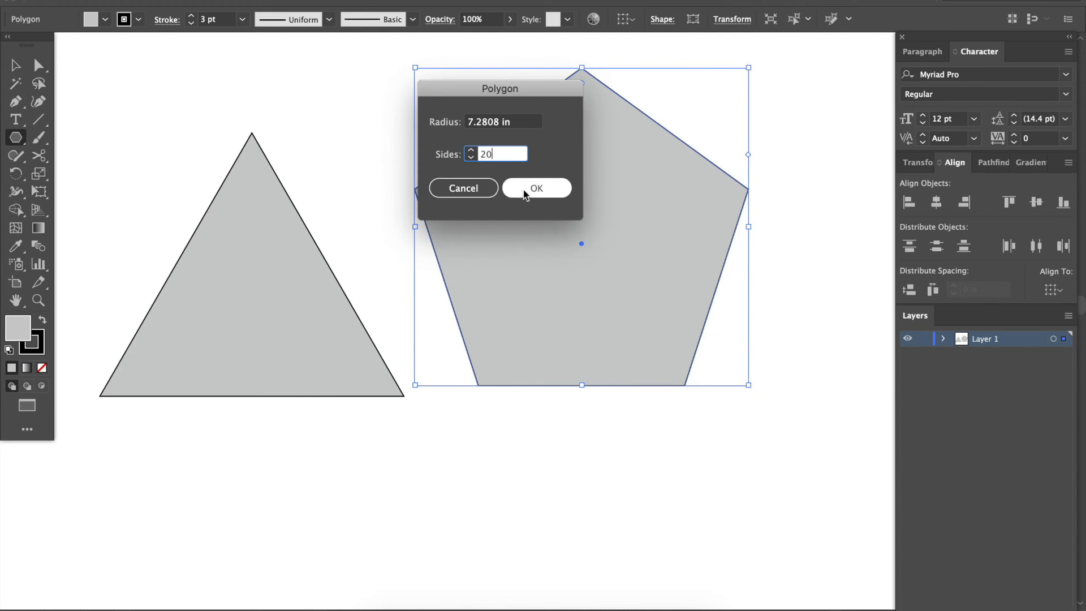
scroll(482, 311, "down", 3)
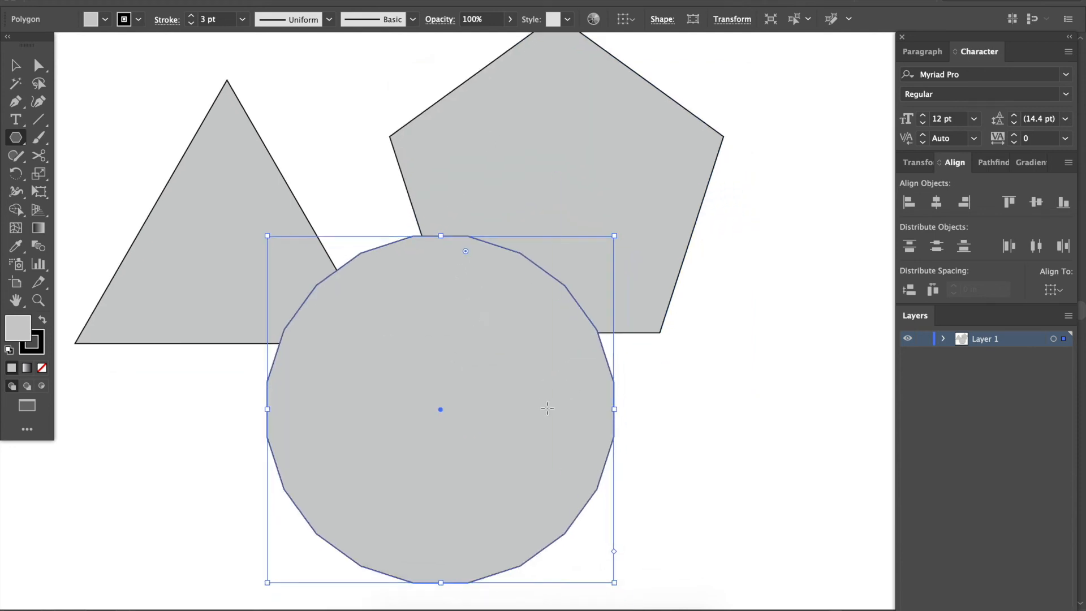
Delete the 20-sided polygon and the pentagon, keeping only the triangle.
key("Delete")
key("v")
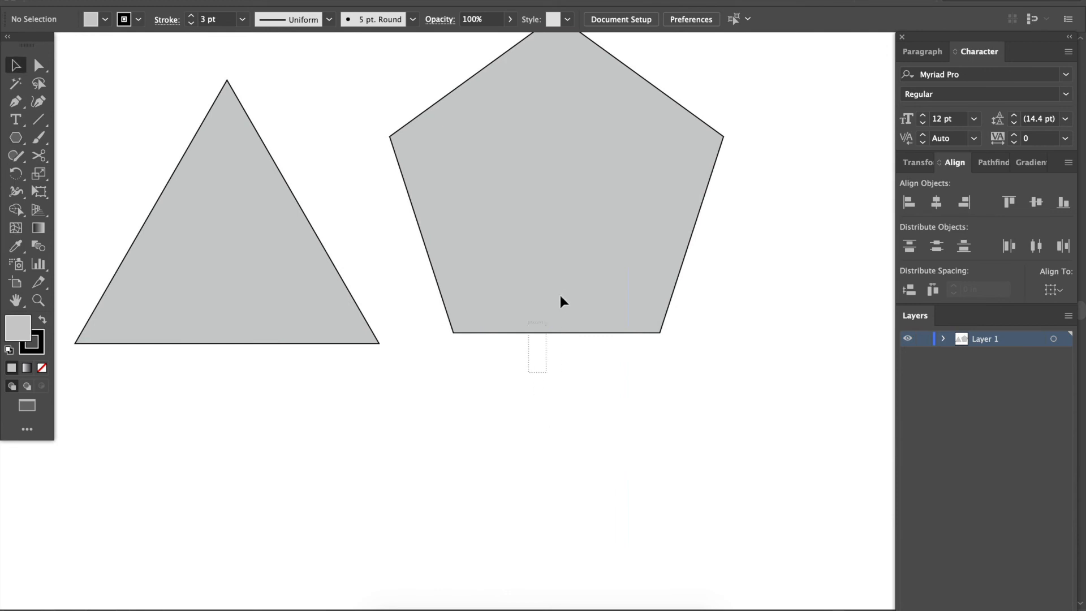
left_click(560, 295)
key("Delete")
scroll(562, 287, "left", 3)
scroll(563, 288, "up", 1)
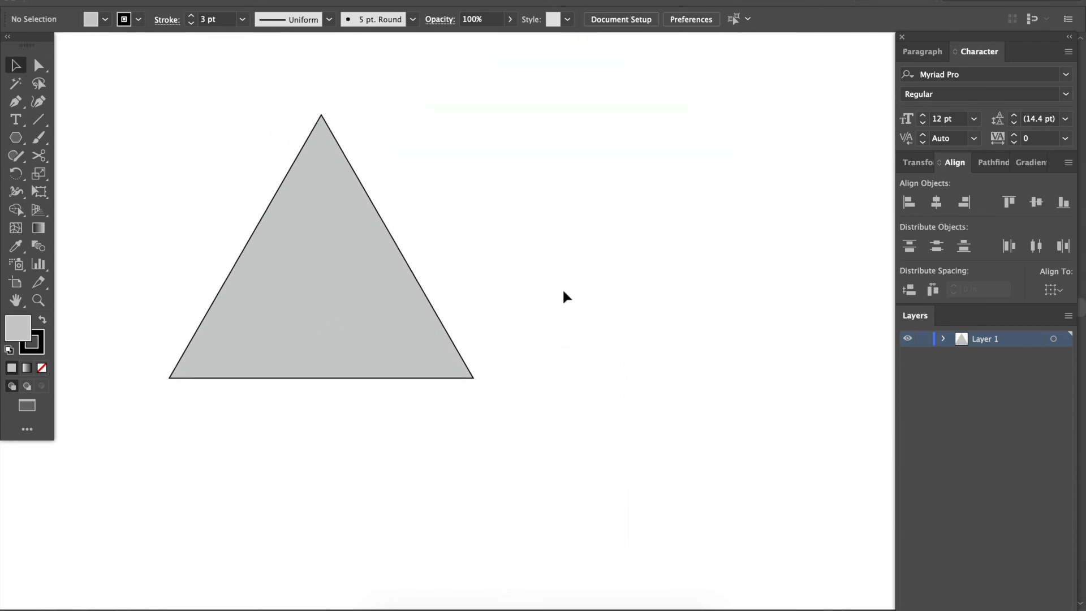
Show the triangle's anchor points with Direct Selection and move the whole triangle slightly down and to the right.
left_click(300, 235)
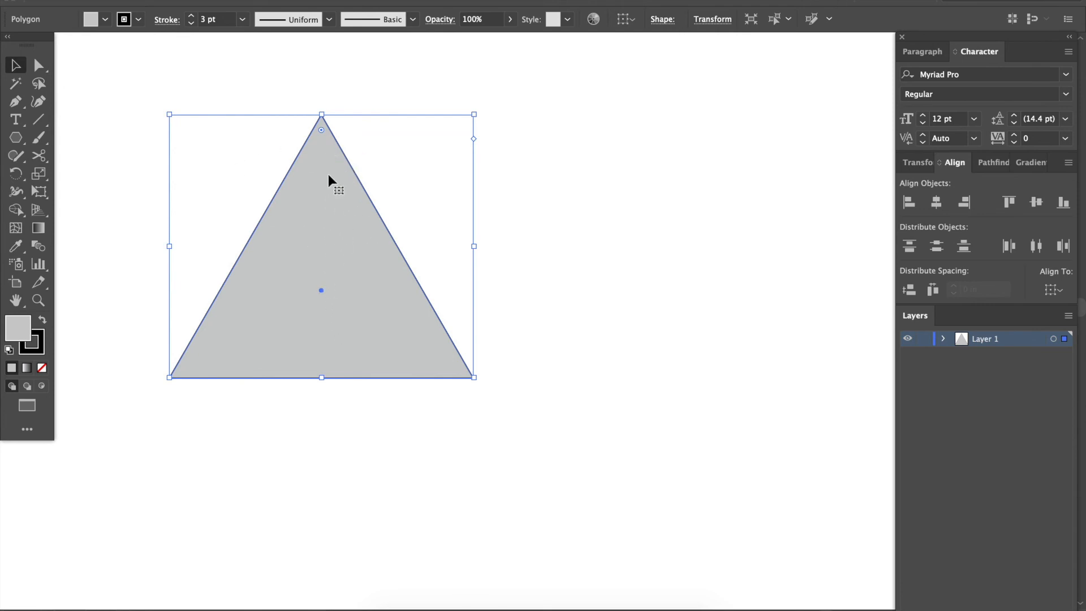
left_click(40, 66)
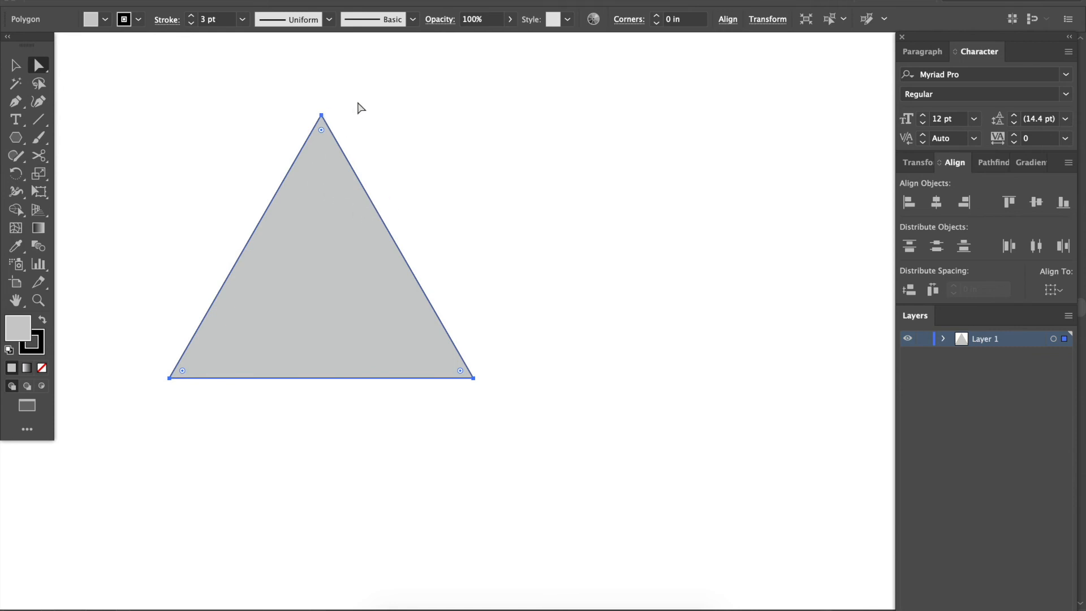
key("v")
left_click_drag(318, 216, 393, 277)
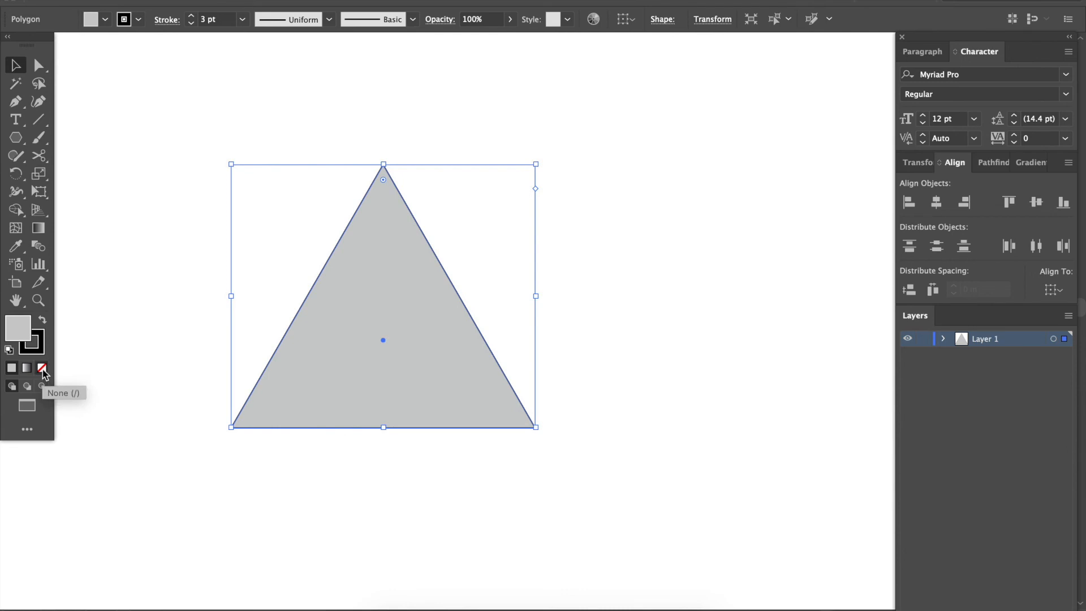
Remove the triangle's fill and try moving it from its empty interior and by its outline.
left_click(42, 369)
left_click(637, 286)
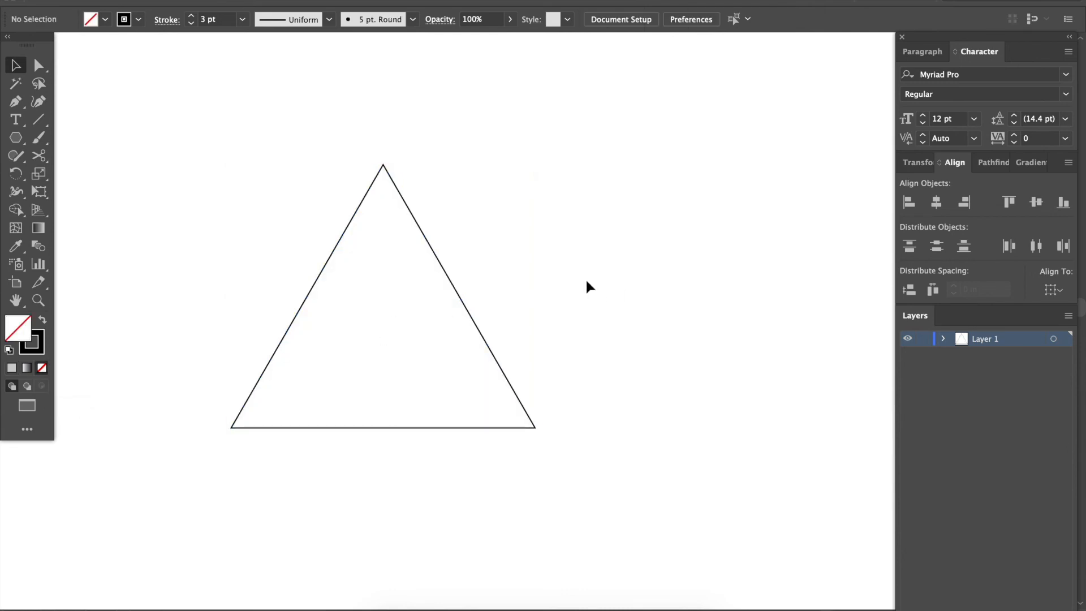
left_click_drag(469, 346, 411, 342)
left_click_drag(372, 293, 419, 365)
left_click_drag(369, 305, 421, 379)
left_click_drag(457, 294, 419, 250)
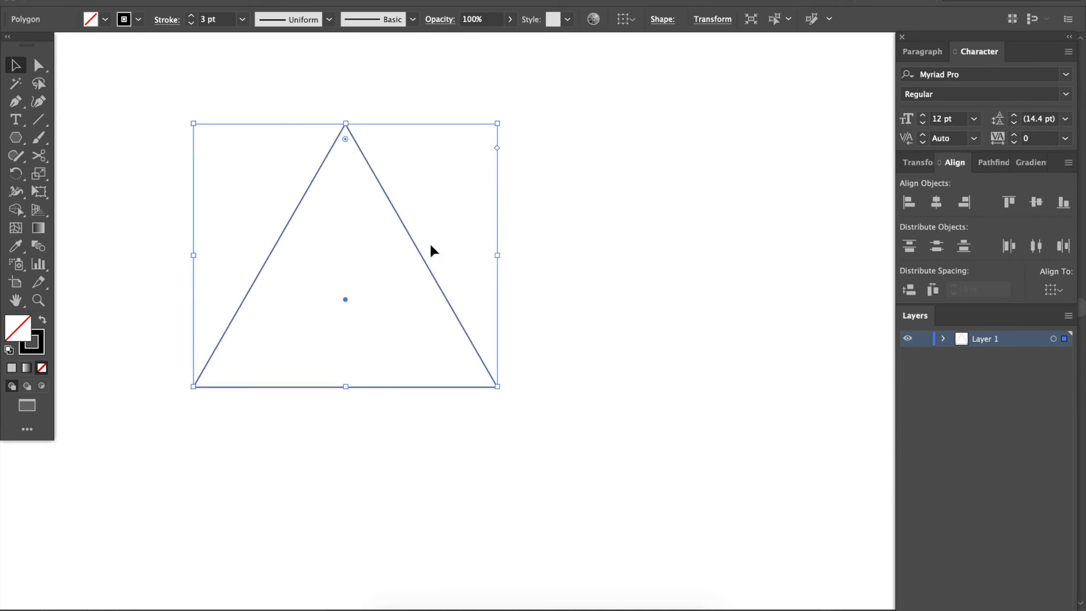
Undo the outline triangle's move and the removal of its fill.
key("ctrl+z")
key("ctrl+z")
key("ctrl+z")
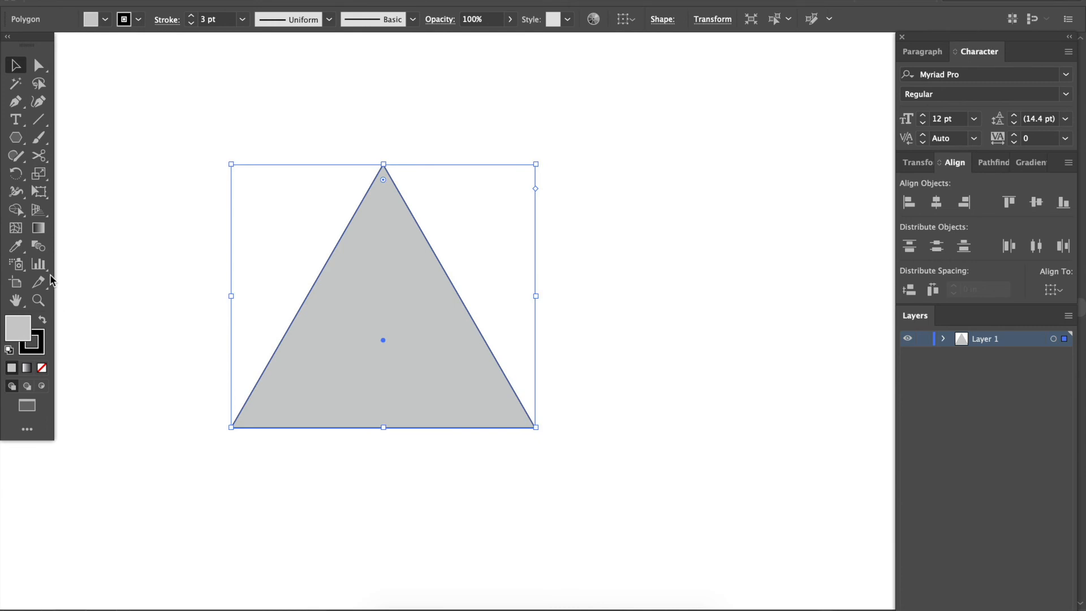
Move the filled triangle slightly up and to the left by grabbing its interior.
left_click(586, 244)
left_click_drag(419, 287, 322, 259)
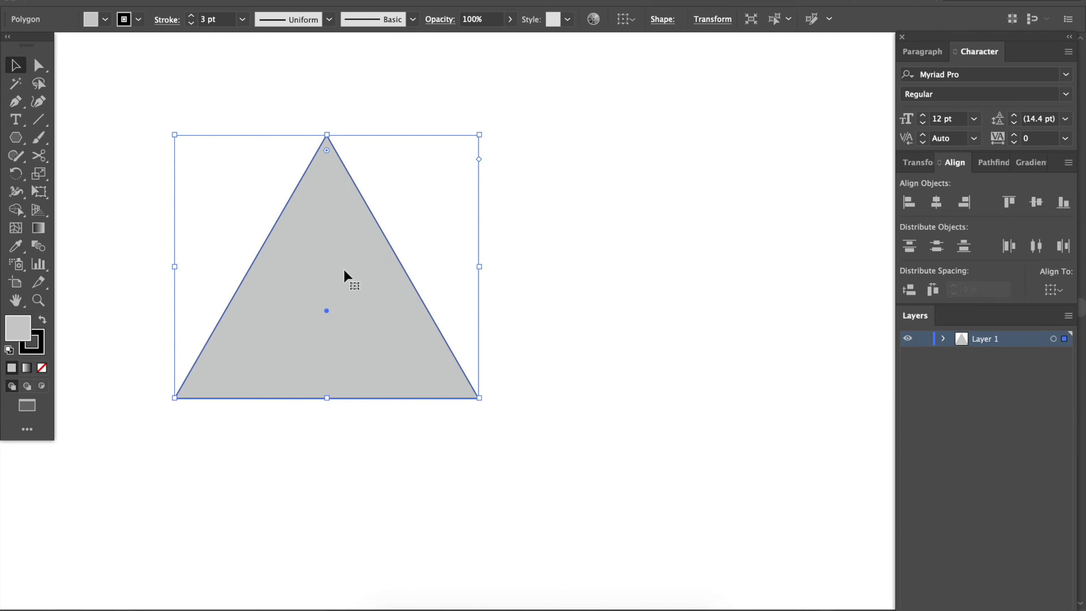
Examine the anchor points at the triangle's three corners up close with the Direct Selection tool.
key("a")
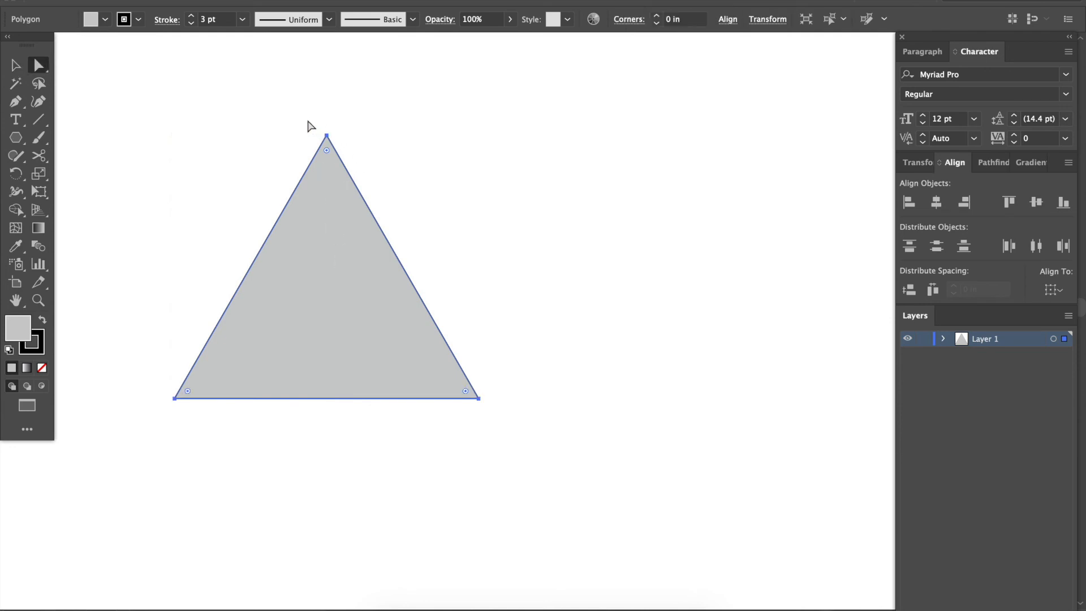
scroll(311, 126, "up", 3)
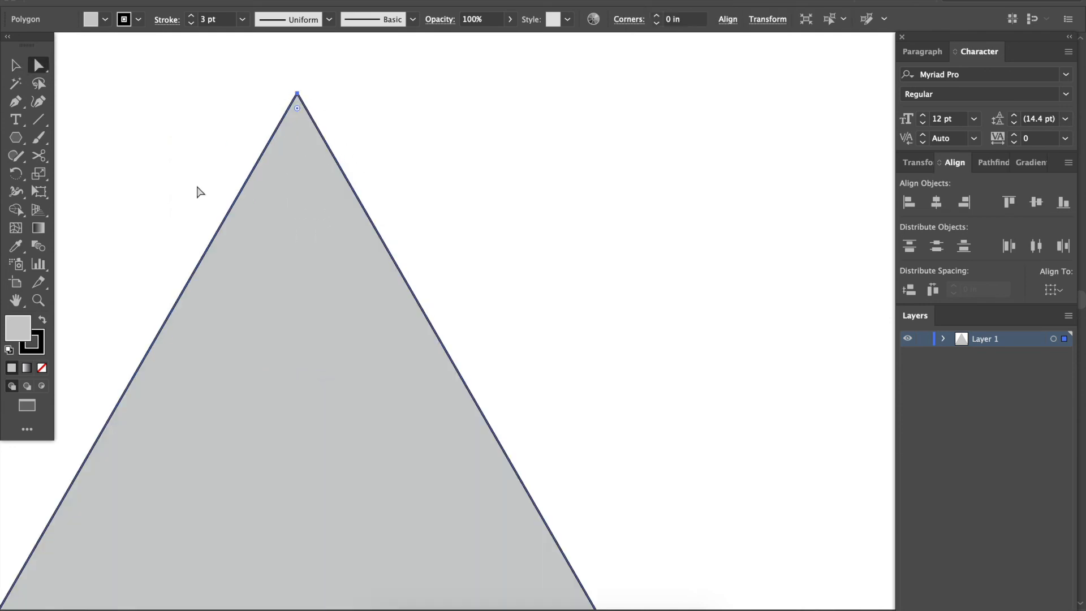
scroll(201, 192, "down", 3)
scroll(201, 193, "right", 2)
scroll(201, 192, "down", 2)
scroll(201, 192, "right", 1)
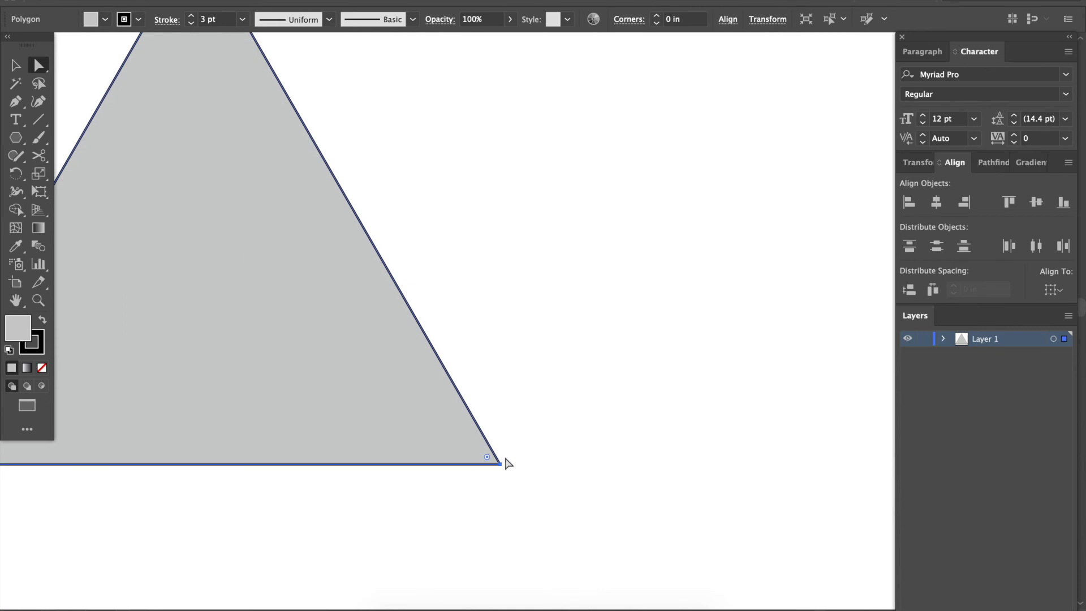
scroll(502, 458, "left", 5)
scroll(502, 458, "down", 1)
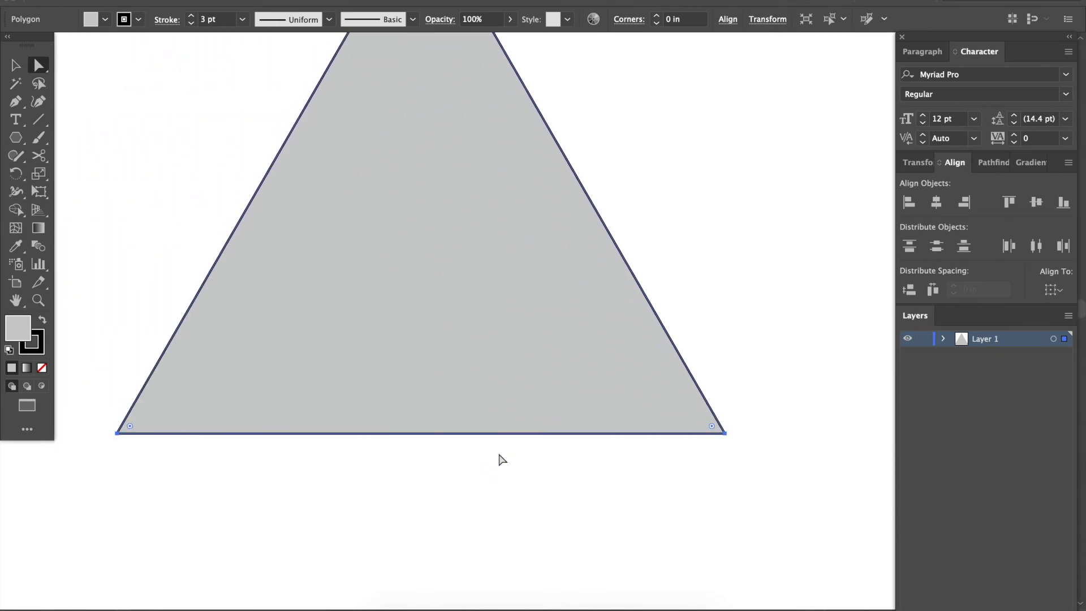
key("super+minus")
key("super+minus")
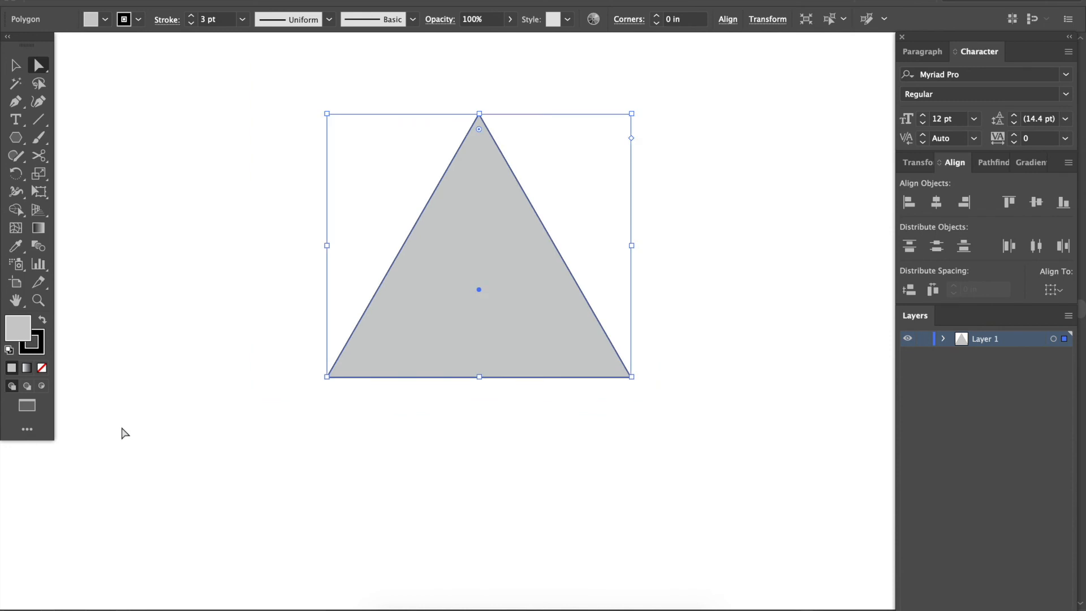
scroll(374, 400, "right", 3)
scroll(373, 400, "right", 3)
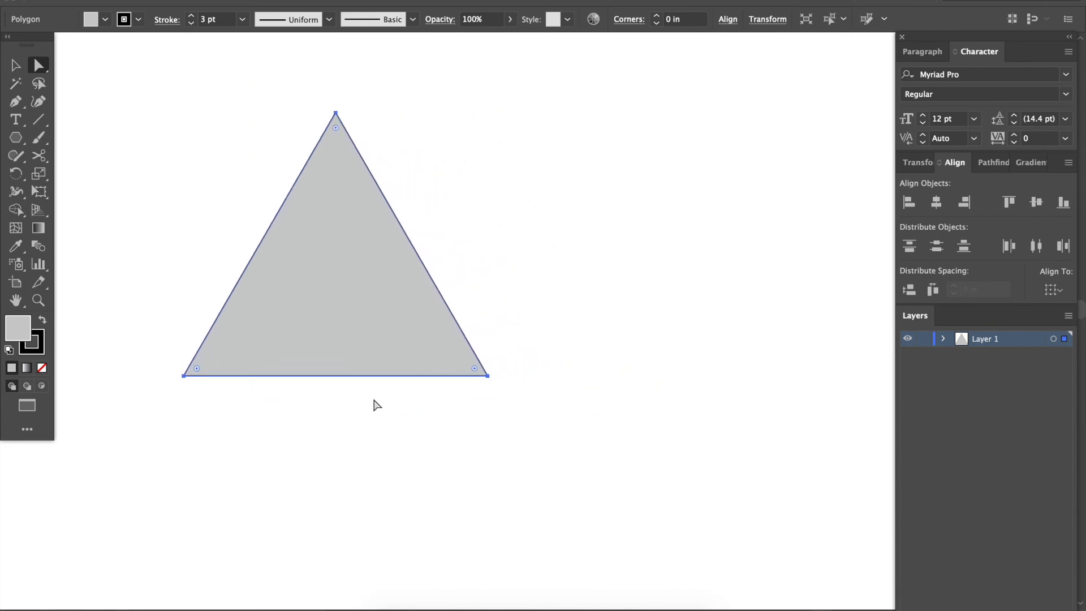
Stretch the triangle with the Direct Selection tool by lowering its two base corners and moving its apex down and left.
left_click(490, 375)
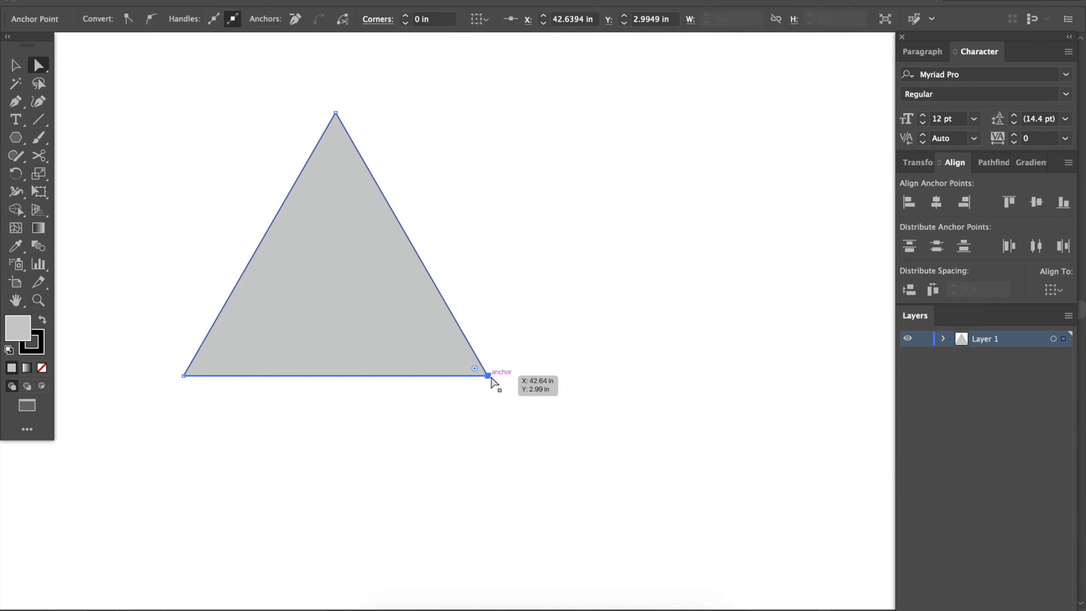
left_click_drag(151, 413, 492, 547)
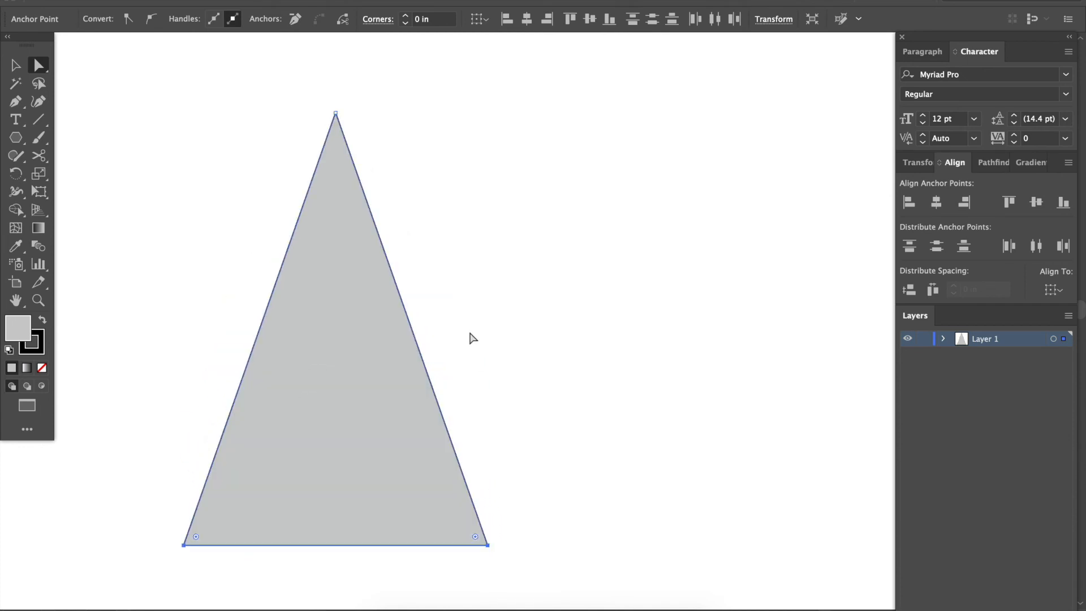
left_click_drag(336, 112, 196, 337)
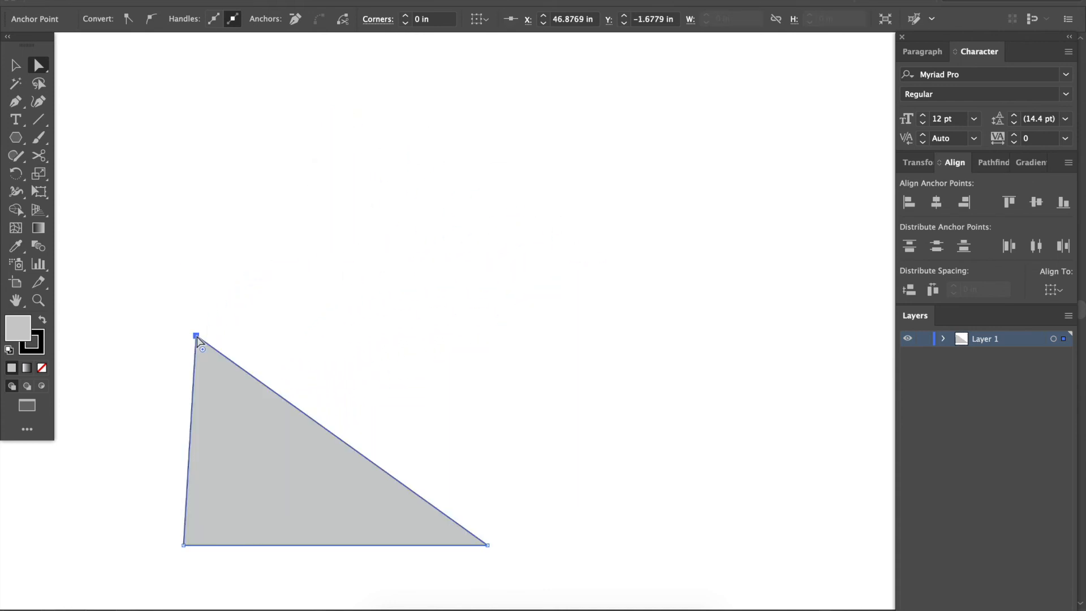
Move the whole reshaped triangle upward with the Selection tool.
key("v")
left_click(280, 286)
left_click_drag(292, 407, 287, 261)
Move the triangle's apex to the right and its lower-right corner inward with the Direct Selection tool, and deselect the shape.
key("a")
left_click_drag(200, 178, 415, 226)
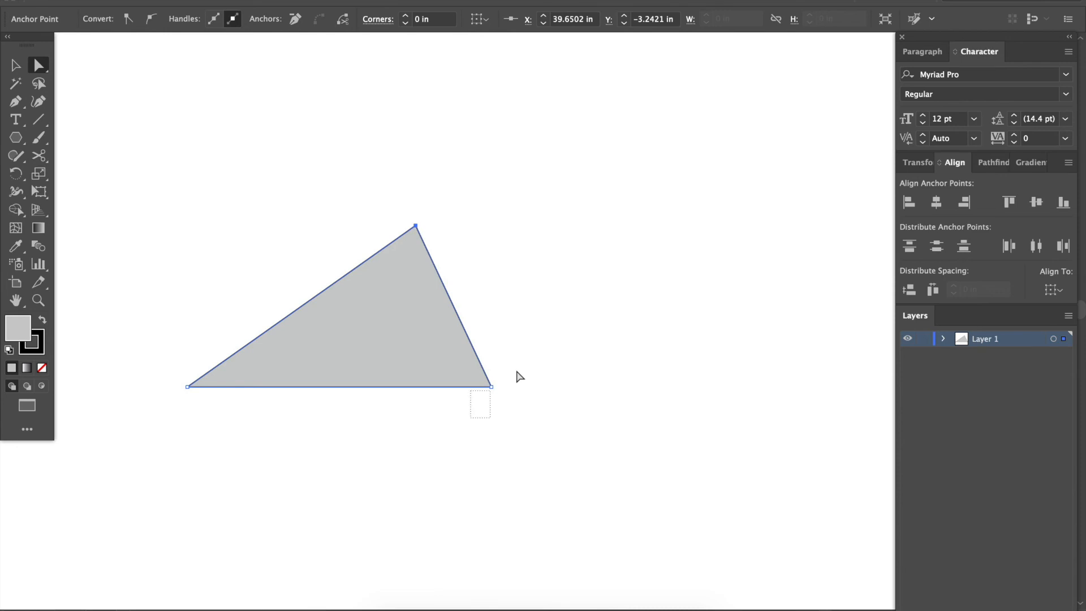
left_click_drag(490, 387, 425, 337)
left_click(438, 439)
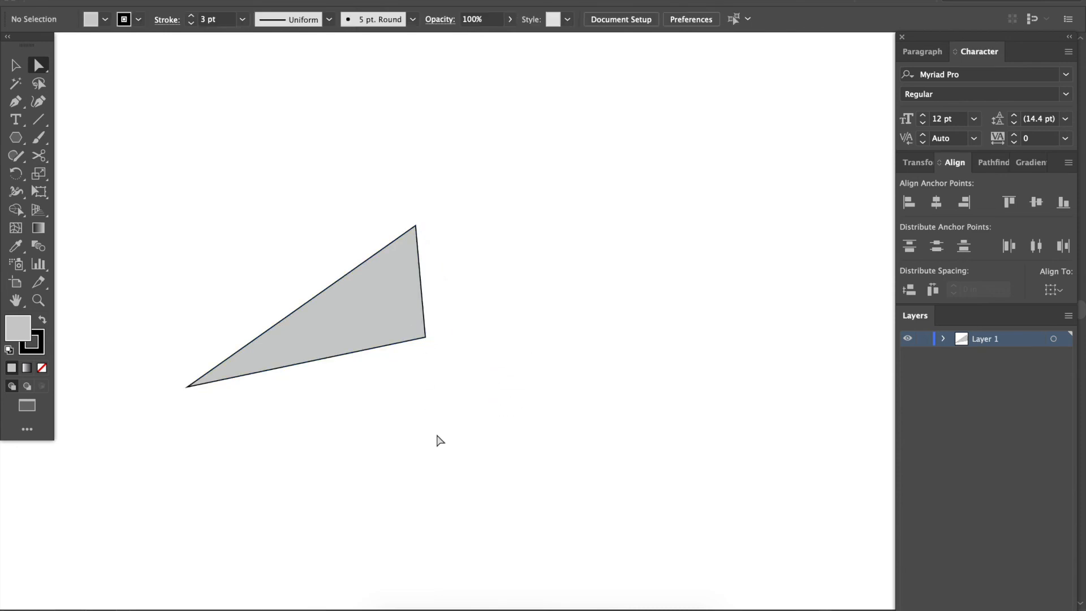
Draw a circle about 8.45 in across beside the triangle and a small square above them.
key("l")
left_click_drag(512, 226, 716, 429)
key("m")
left_click_drag(420, 107, 499, 185)
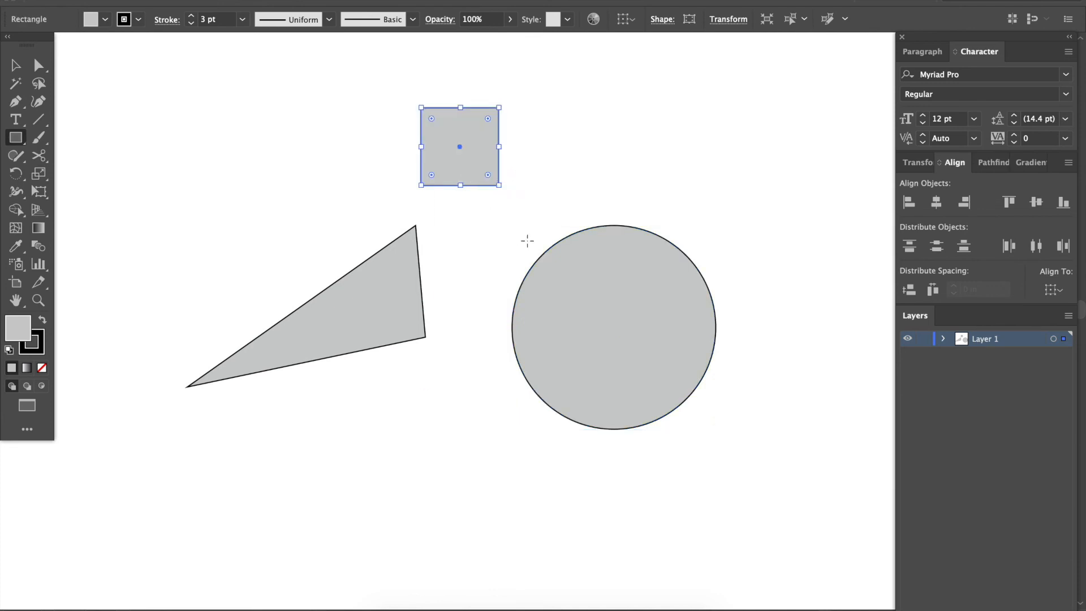
Deform the square by moving its lower-right anchor point up and left, past the opposite side.
key("a")
left_click(524, 277)
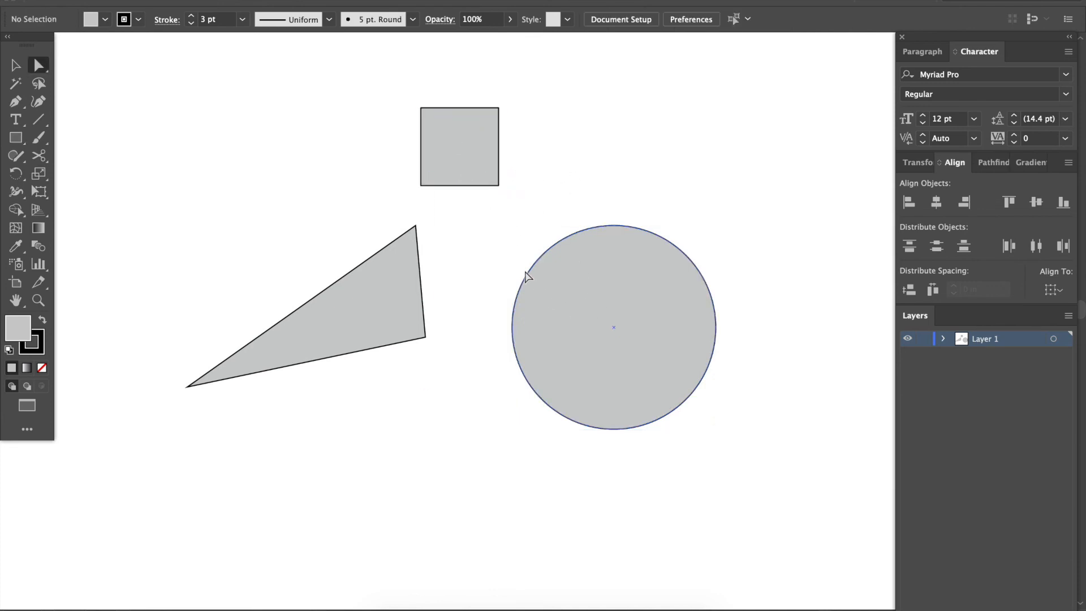
left_click(498, 185)
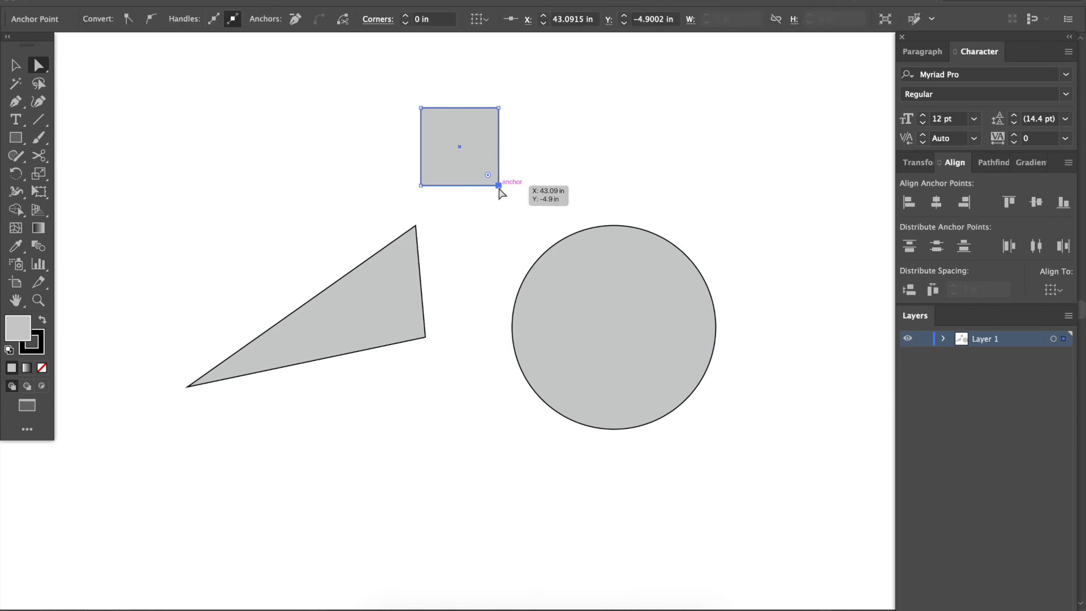
left_click_drag(498, 185, 326, 137)
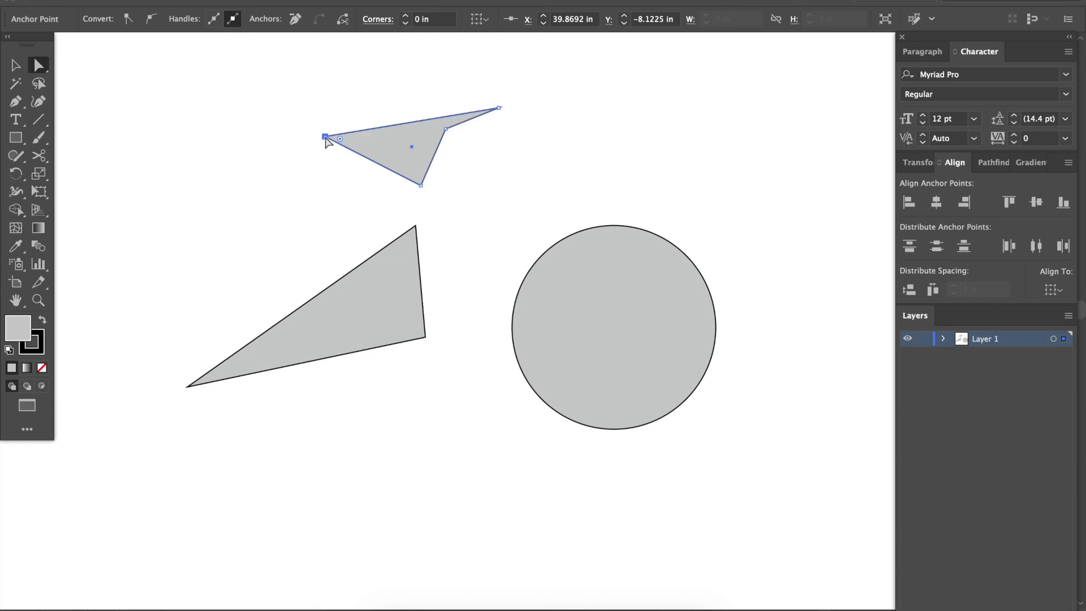
Reshape the circle by moving its left anchor inward, shifting its top anchor slightly, and pulling two direction handles upward.
left_click_drag(508, 250, 594, 322)
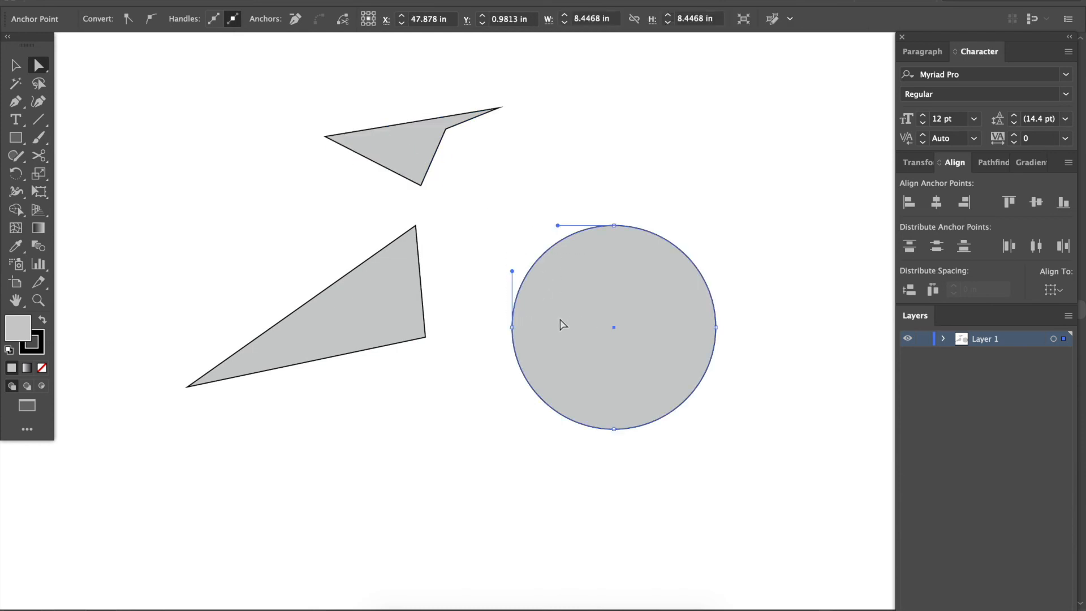
left_click_drag(513, 326, 630, 331)
mouse_move(613, 226)
left_mouse_down()
mouse_move(613, 242)
mouse_move(600, 239)
left_mouse_up()
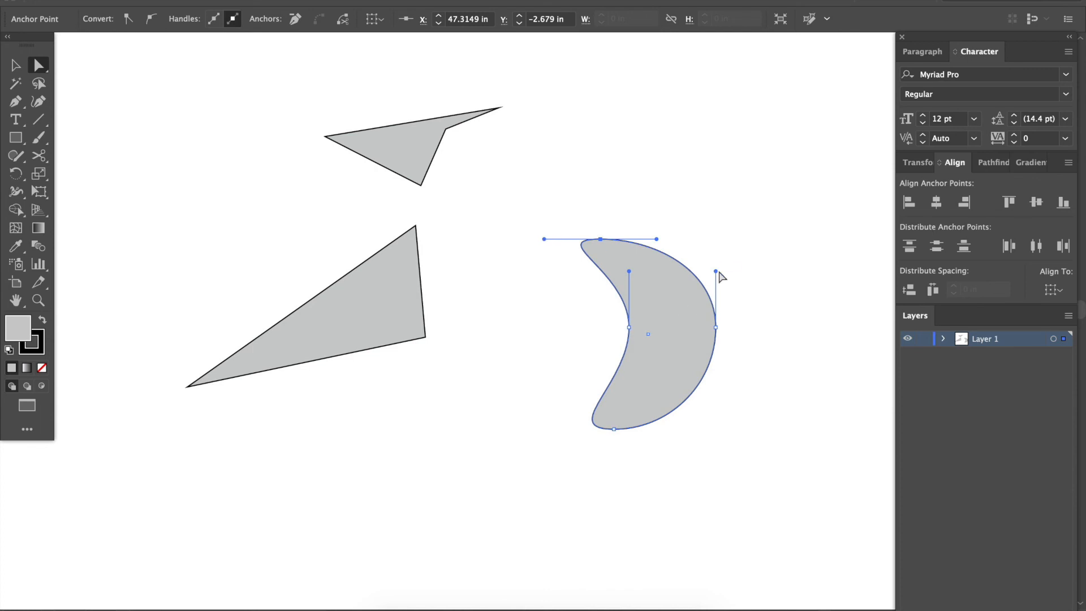
left_click_drag(716, 271, 716, 104)
left_click_drag(657, 239, 654, 183)
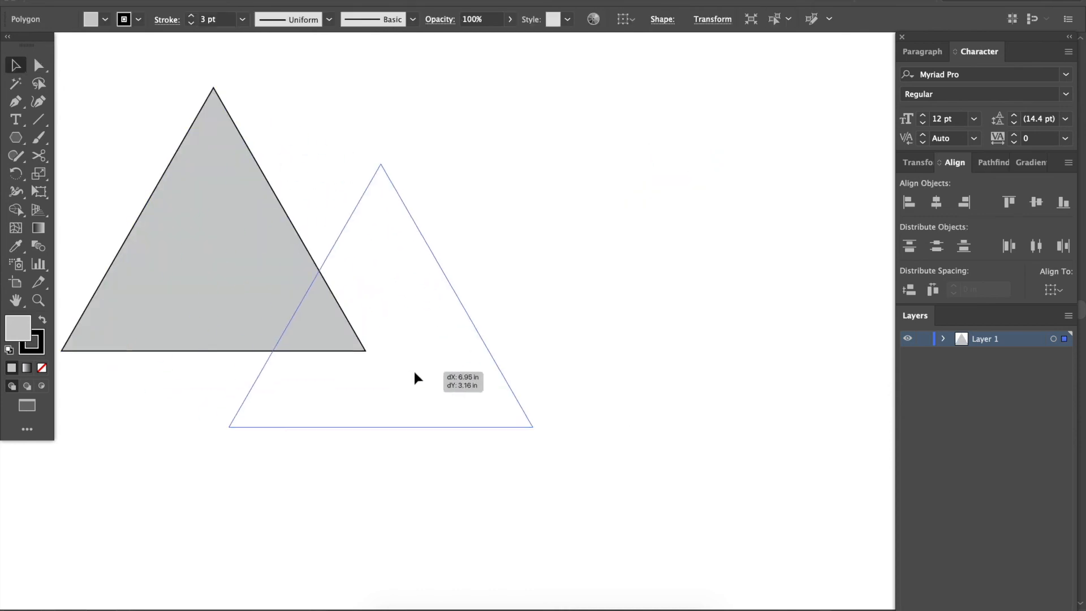
Reposition the equilateral triangle by its filled interior, then deselect and reselect it.
left_click_drag(414, 373, 443, 390)
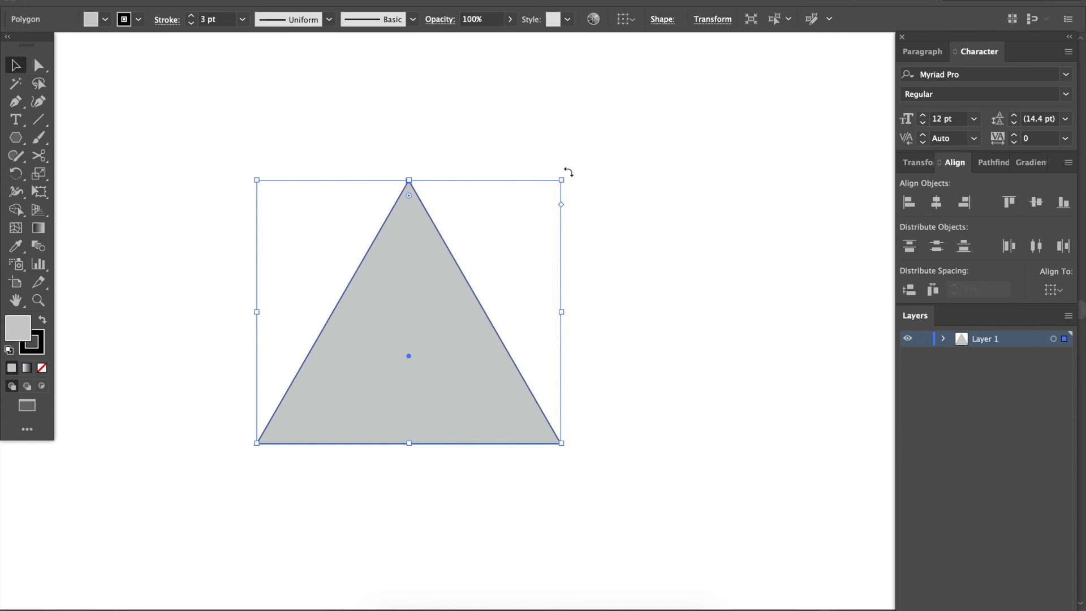
left_click_drag(454, 294, 418, 278)
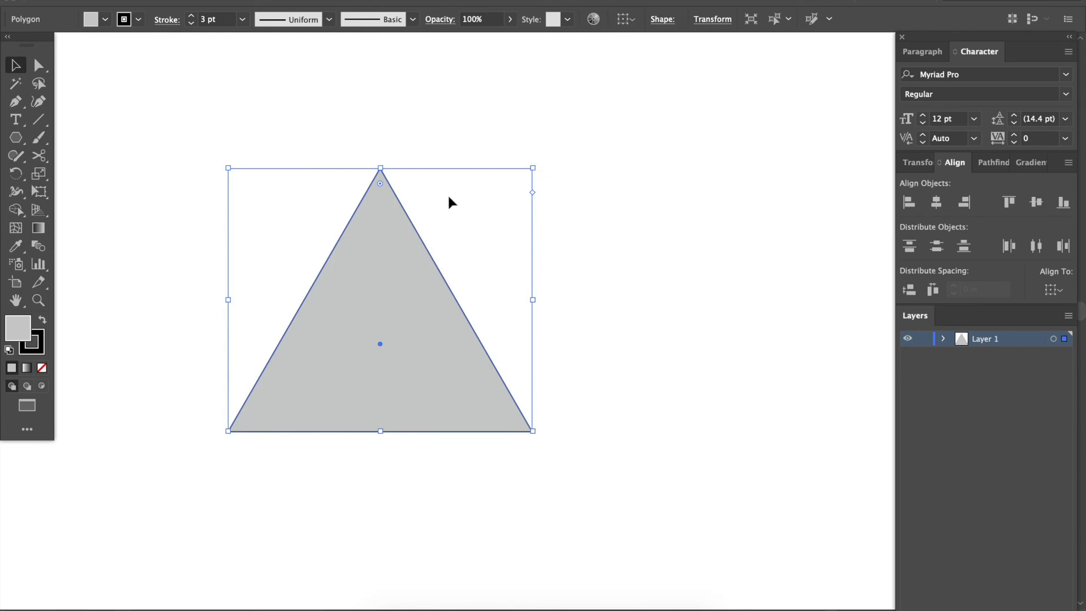
left_click(469, 199)
left_click(405, 271)
Rotate the triangle freely about its center several times using its bounding box.
left_click_drag(536, 162, 384, 230)
left_click_drag(148, 291, 497, 340)
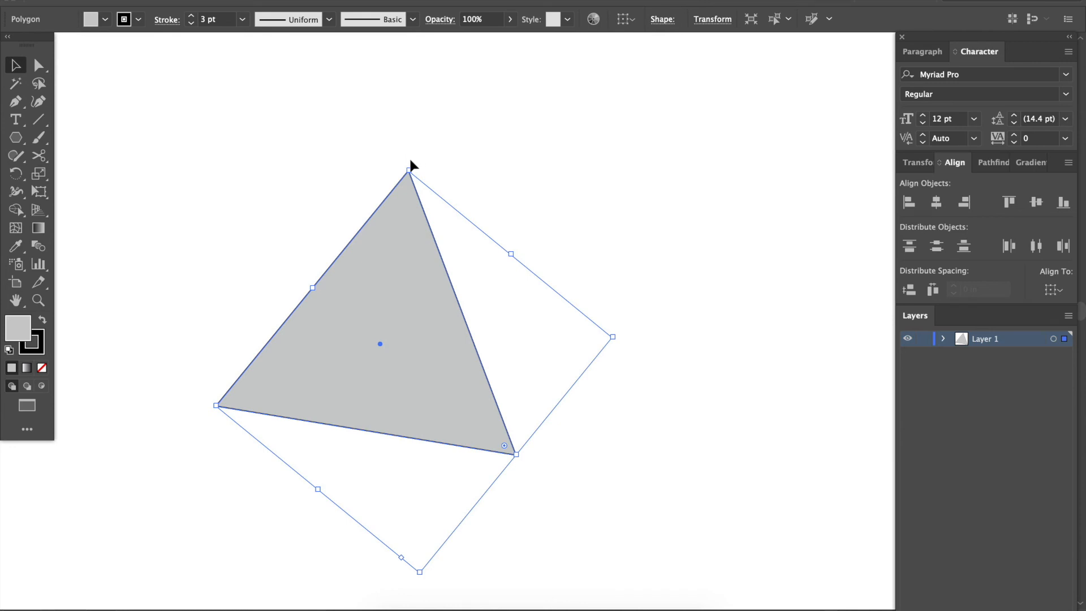
left_click_drag(409, 166, 253, 232)
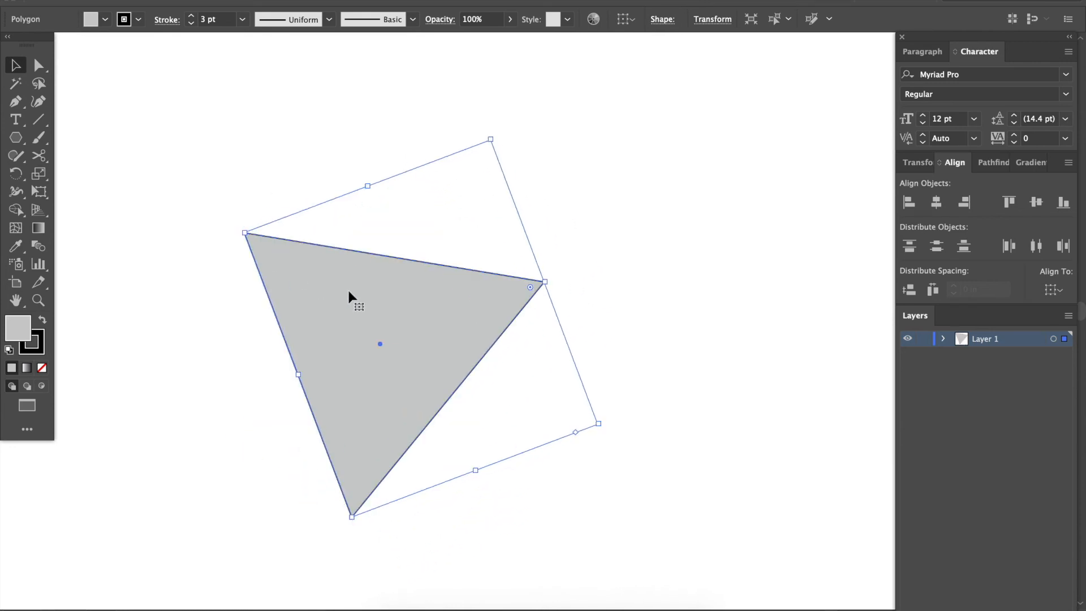
Duplicate the tilted triangle to its right, and move and rotate the copy to bring its side near the original's.
left_click_drag(413, 327, 671, 332)
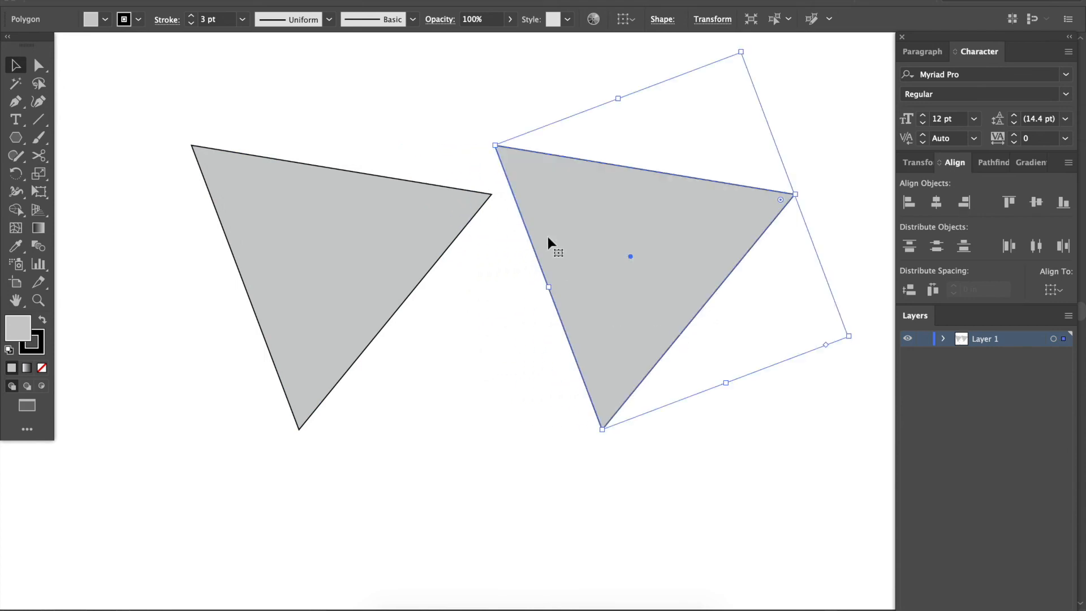
left_click_drag(568, 235, 569, 285)
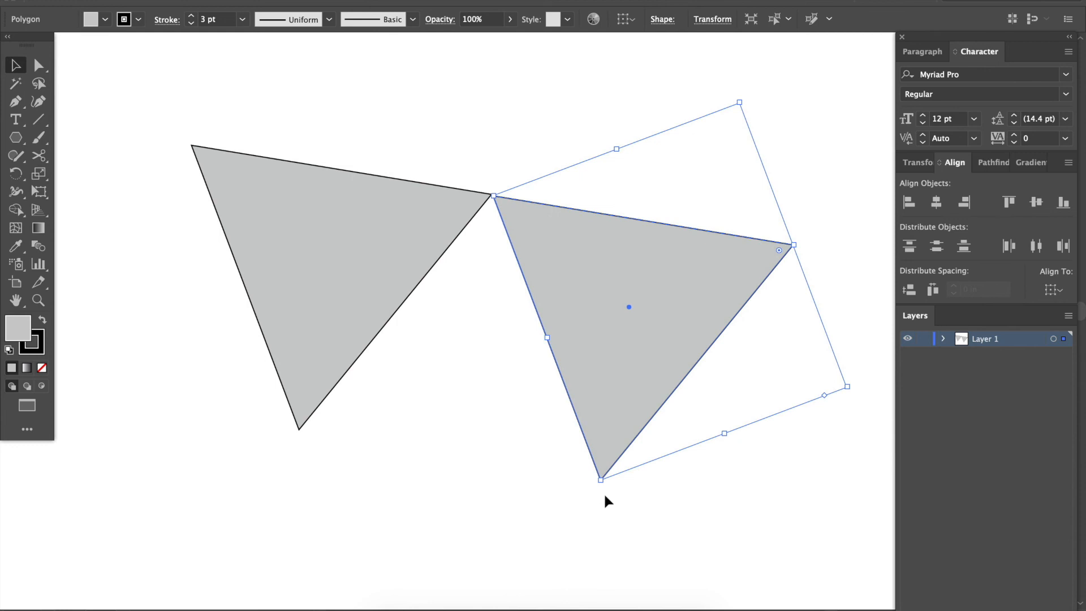
left_click_drag(599, 490, 497, 436)
left_click_drag(560, 376, 440, 423)
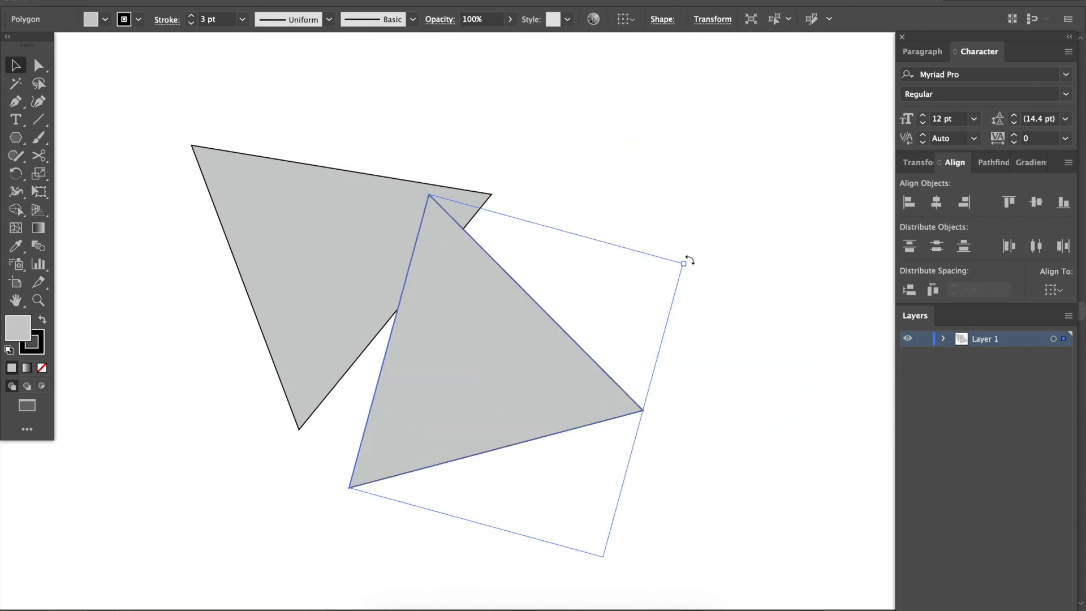
left_click_drag(689, 260, 686, 296)
left_click_drag(504, 368, 610, 411)
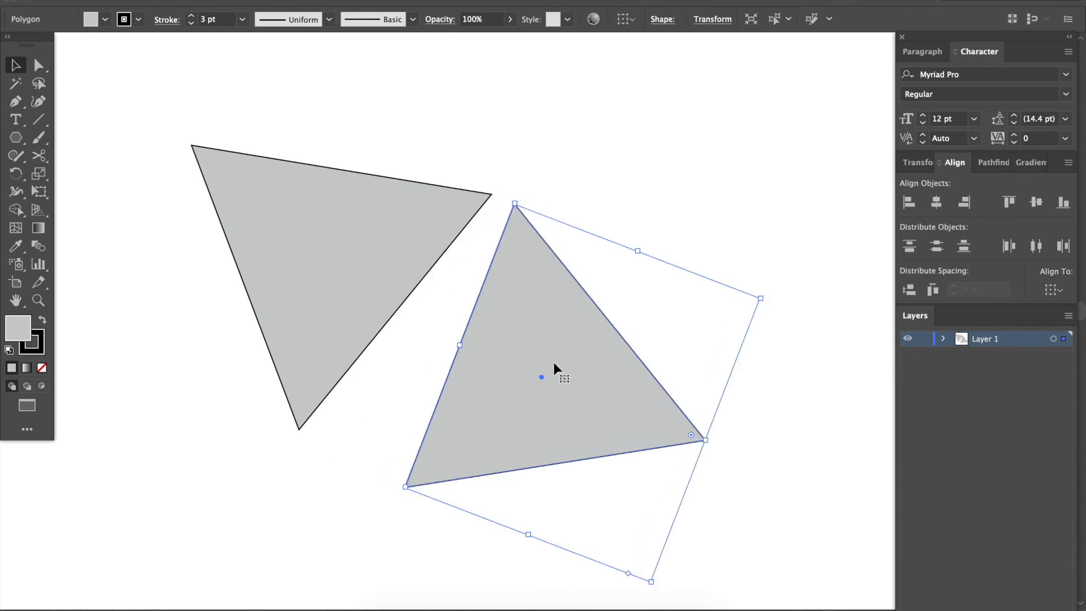
Rotate the copied triangle around its top corner with the Rotate tool, and try shifting it against the original.
key("r")
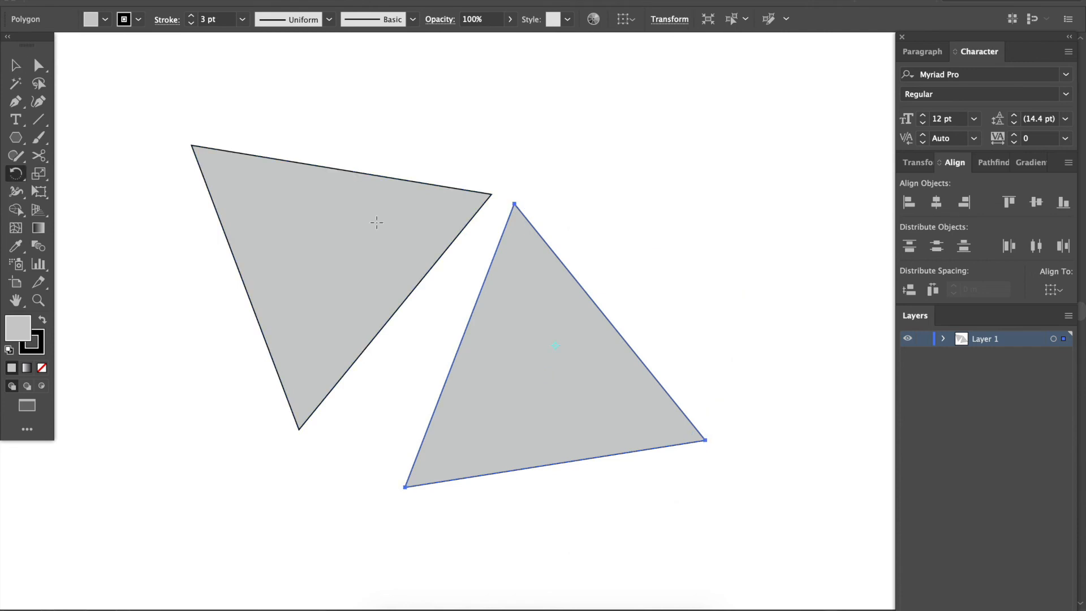
left_click(514, 203)
left_click_drag(424, 482, 582, 298)
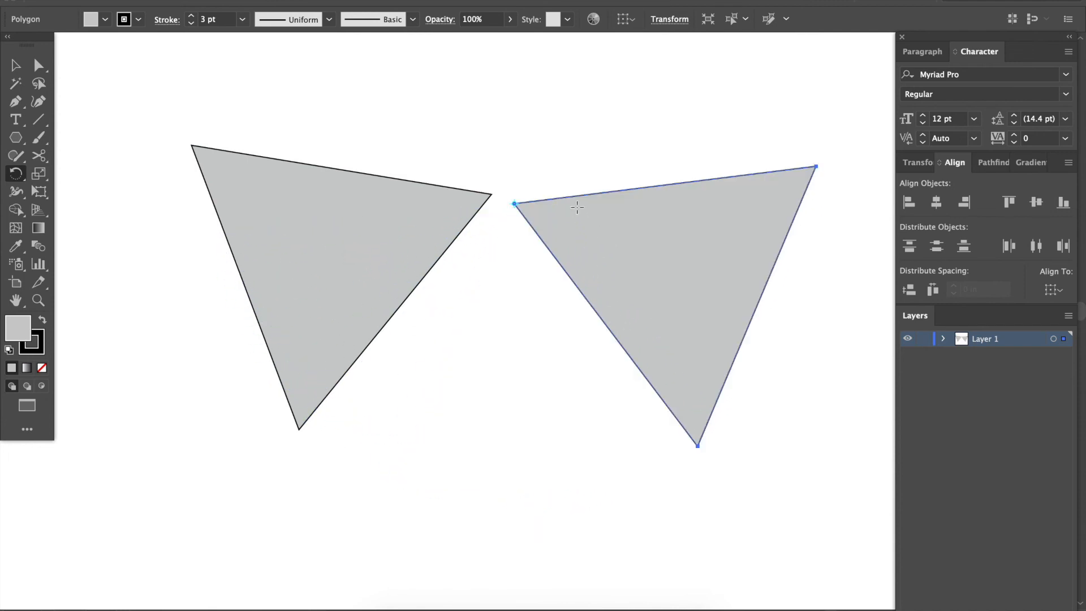
left_click_drag(569, 209, 499, 174)
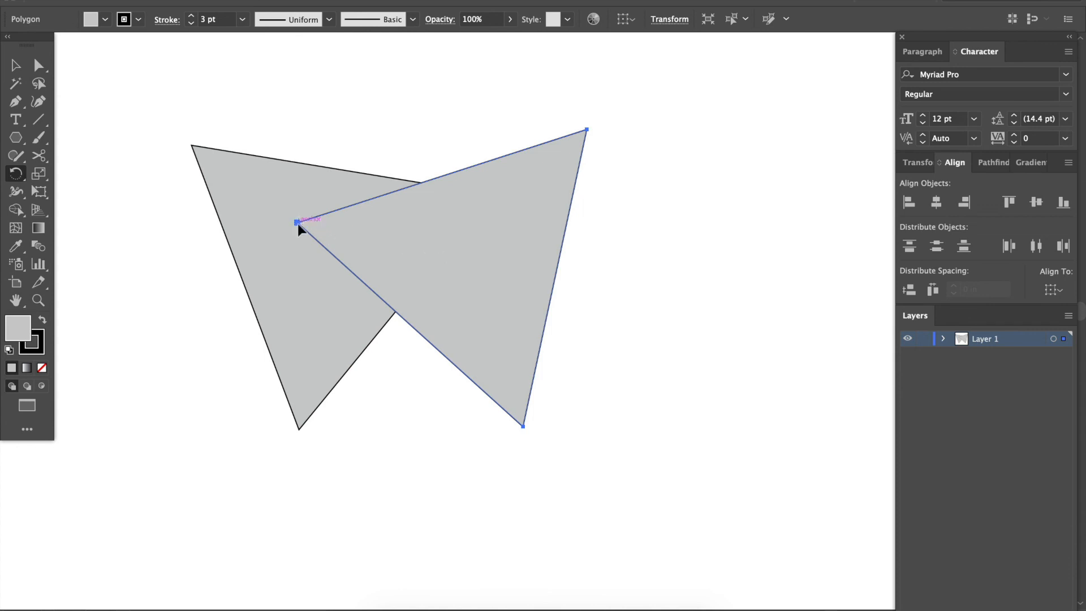
left_click_drag(348, 253, 532, 242)
Place the copy beside the original and rotate it about its top corner until their facing sides are parallel.
key("v")
left_click_drag(457, 177, 505, 418)
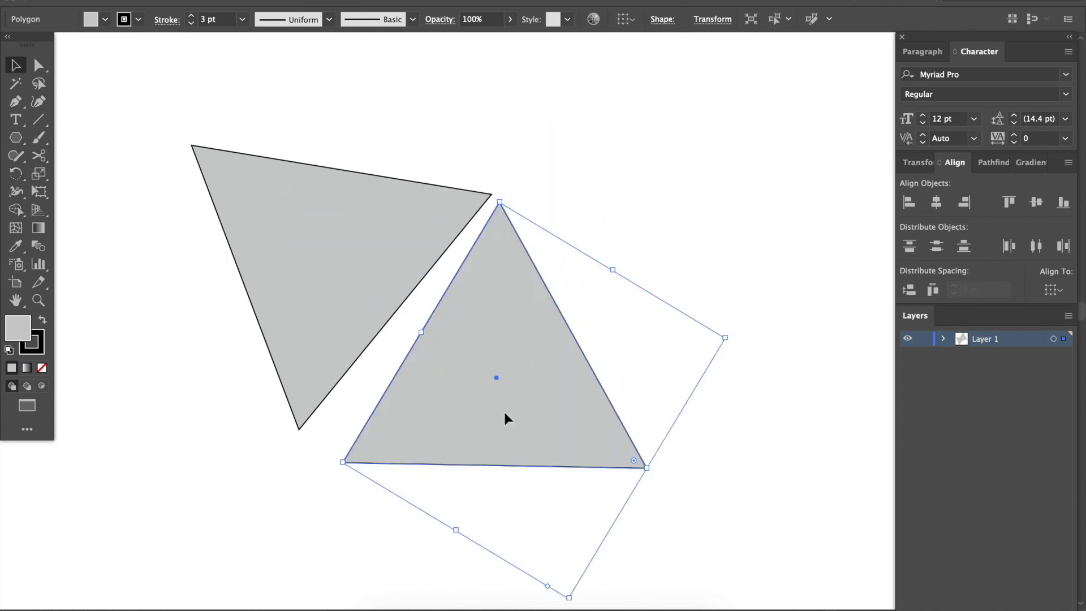
key("r")
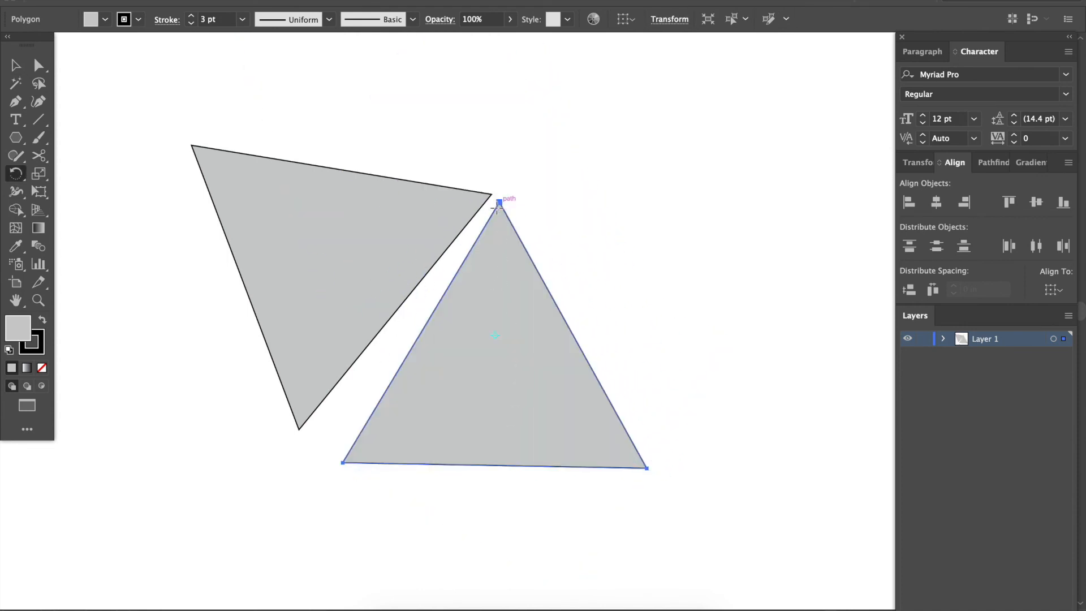
left_click_drag(431, 425, 376, 435)
key("v")
left_click(624, 265)
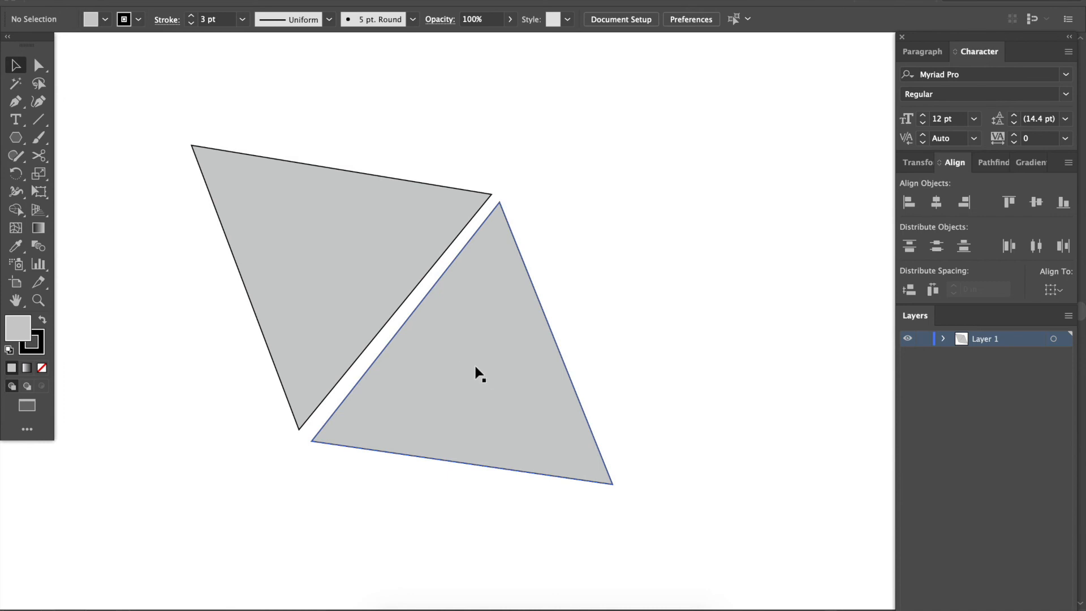
Try transforming the copied triangle from its bounding box corner, and undo the change.
left_click(480, 381)
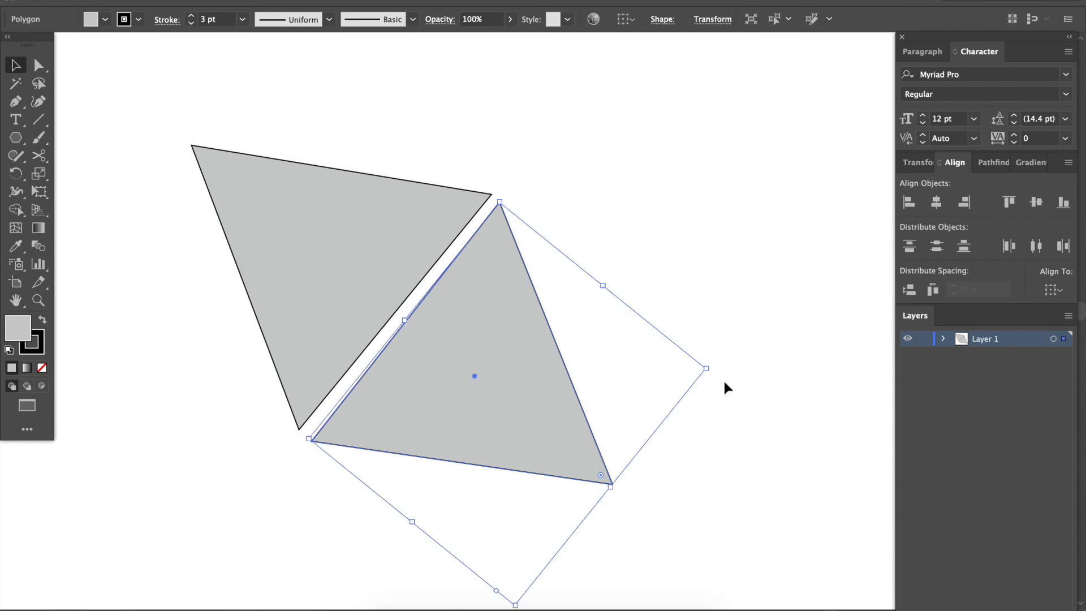
scroll(724, 382, "right", 3)
scroll(724, 382, "down", 2)
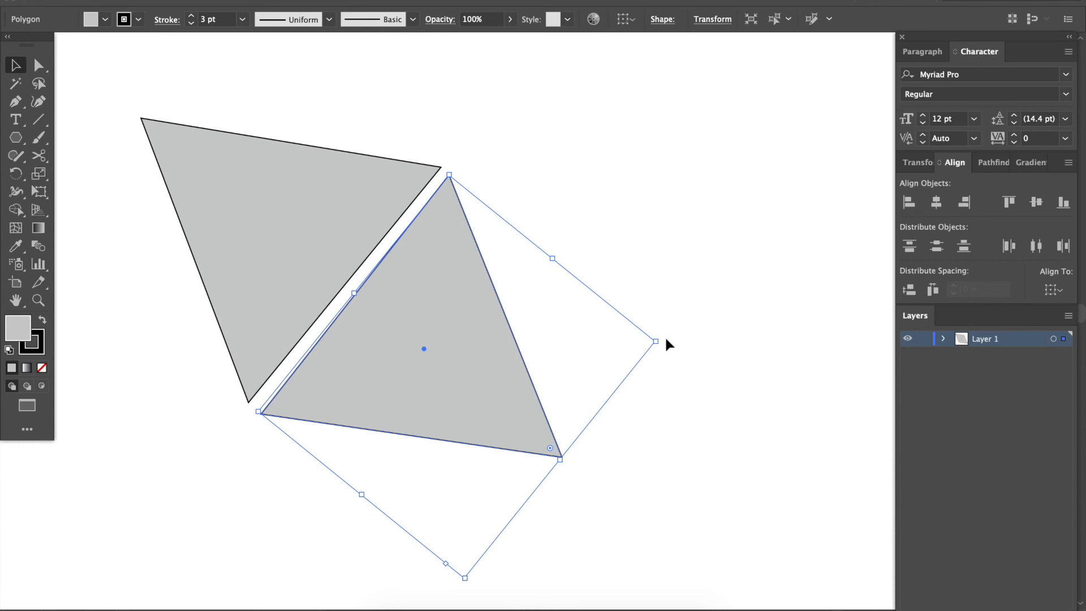
left_click_drag(662, 339, 547, 202)
key("ctrl+z")
Delete the copied triangle and the original triangle to empty the artboard.
scroll(477, 292, "right", 2)
scroll(476, 291, "down", 2)
key("Delete")
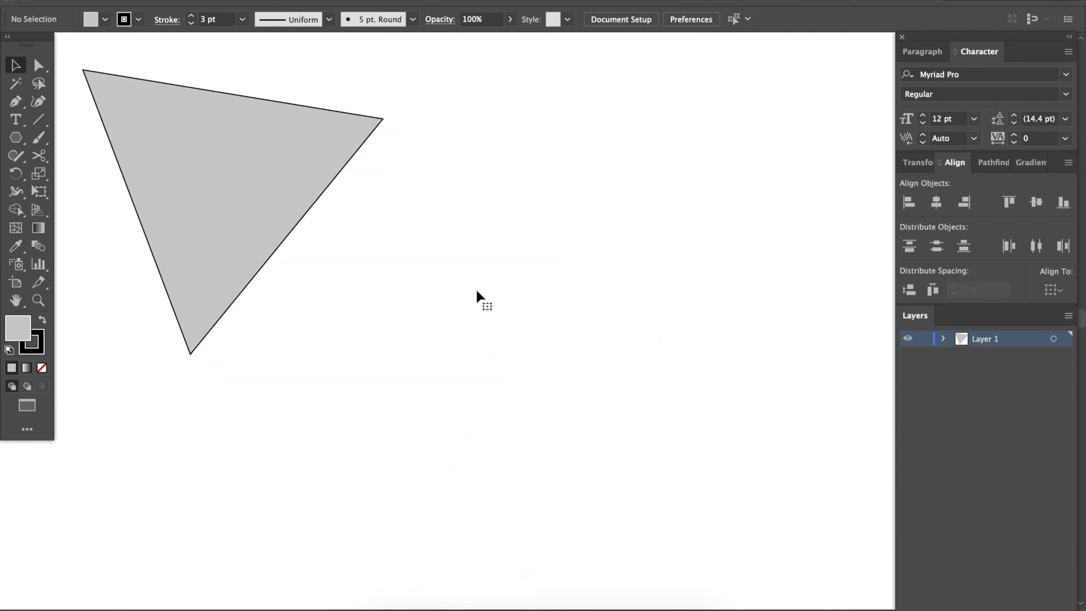
key("ctrl+z")
key("Delete")
left_click(215, 177)
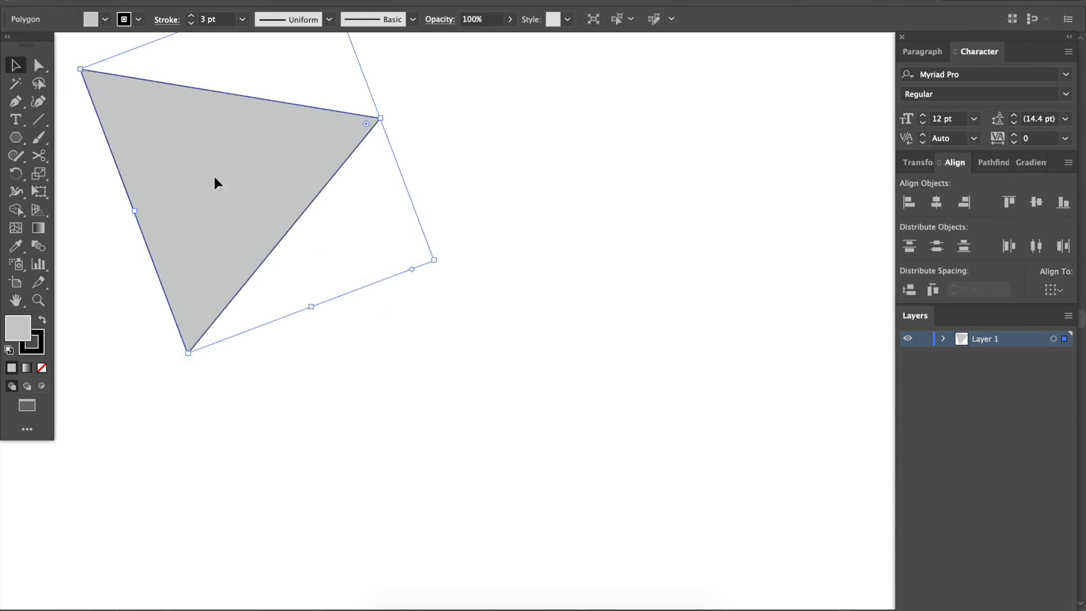
key("Delete")
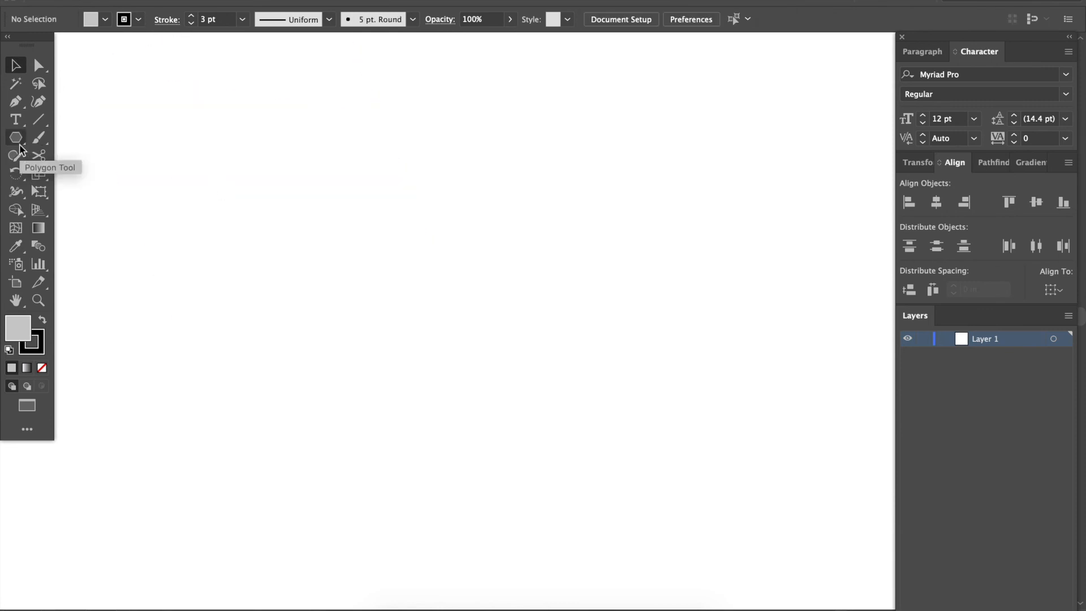
Create a polygon with 3 sides and a radius of 7.2808 in with the Polygon tool.
left_click_drag(20, 144, 112, 196)
left_click(254, 262)
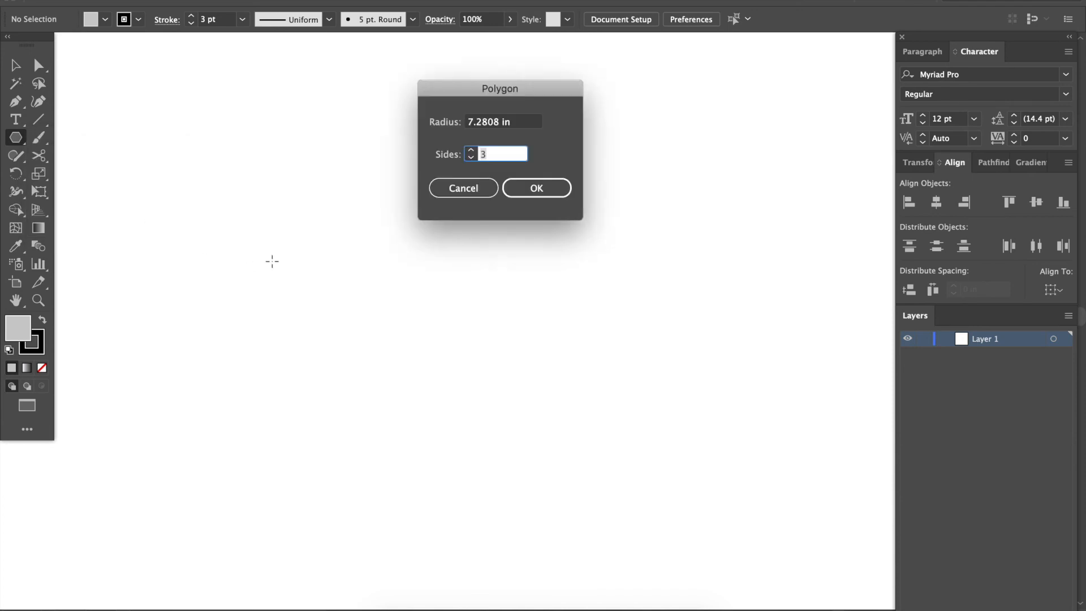
left_click(534, 188)
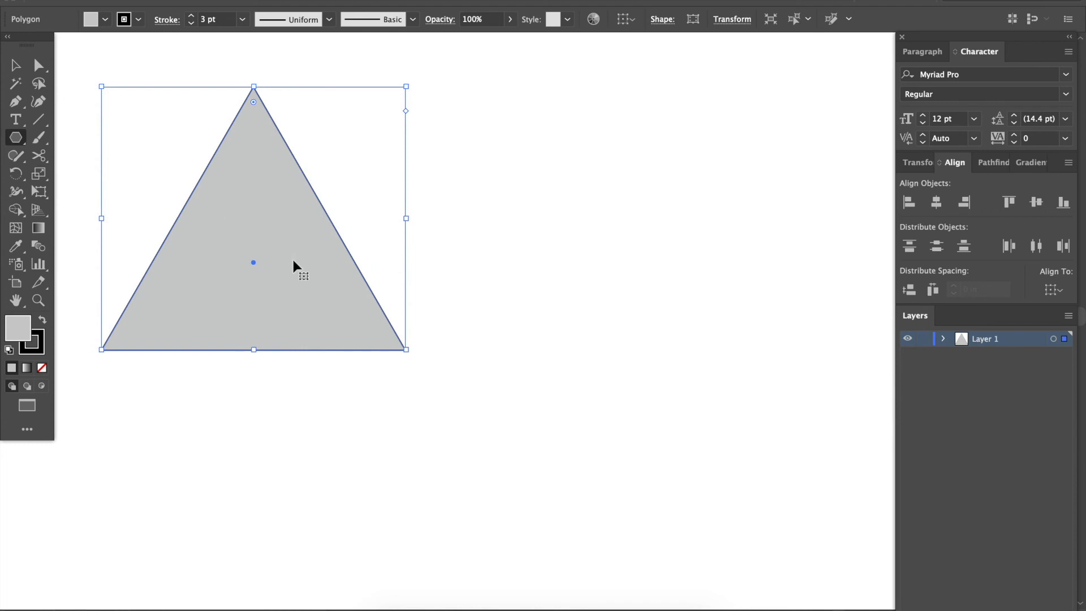
Duplicate the triangle to its right so their base corners touch, and delete the copy.
key("v")
left_click_drag(287, 257, 591, 281)
left_click(578, 391)
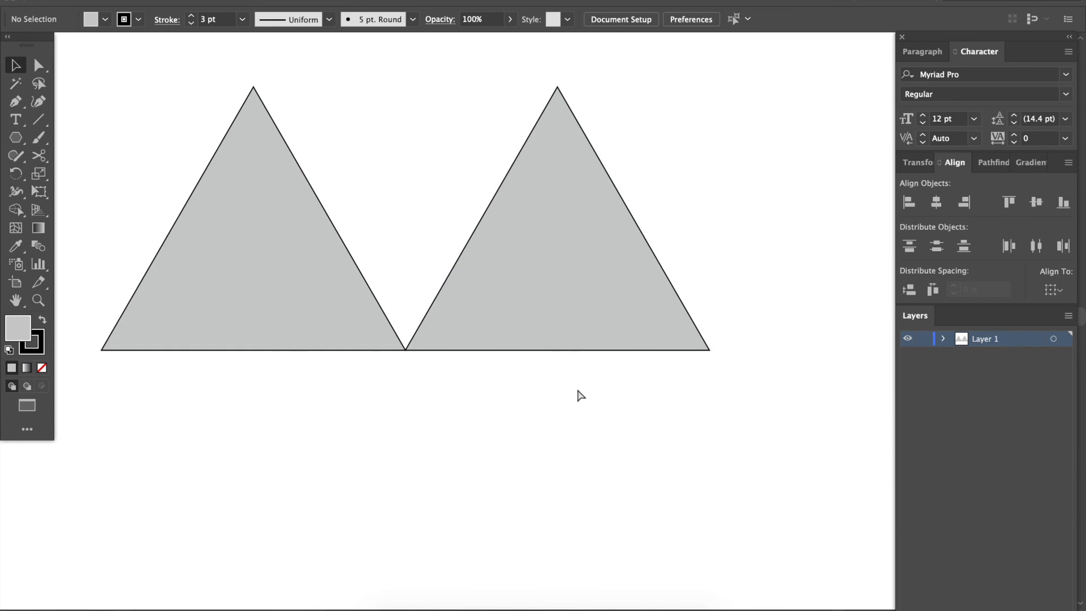
key("super+minus")
left_click(547, 326)
key("Delete")
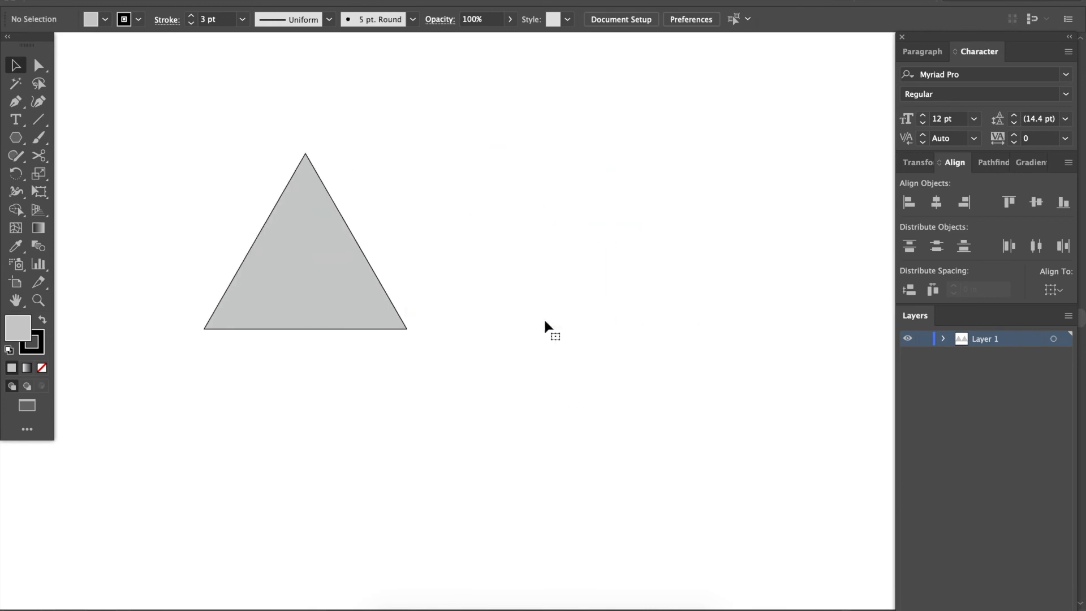
Copy the triangle and paste a duplicate beside the original.
left_click(365, 288)
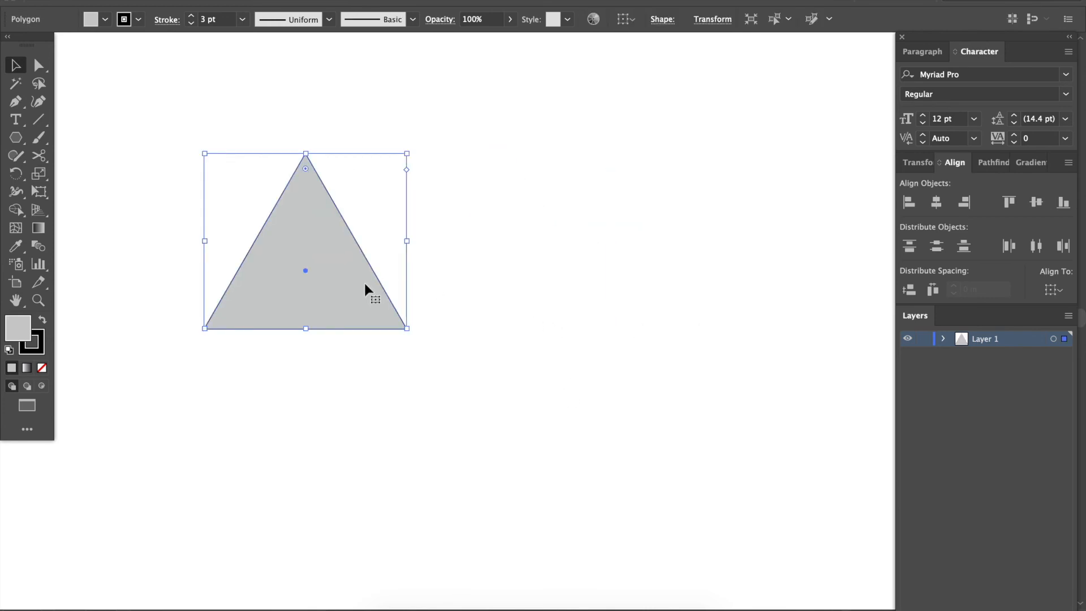
key("super+c")
key("super+v")
key("super")
key("super")
key("super")
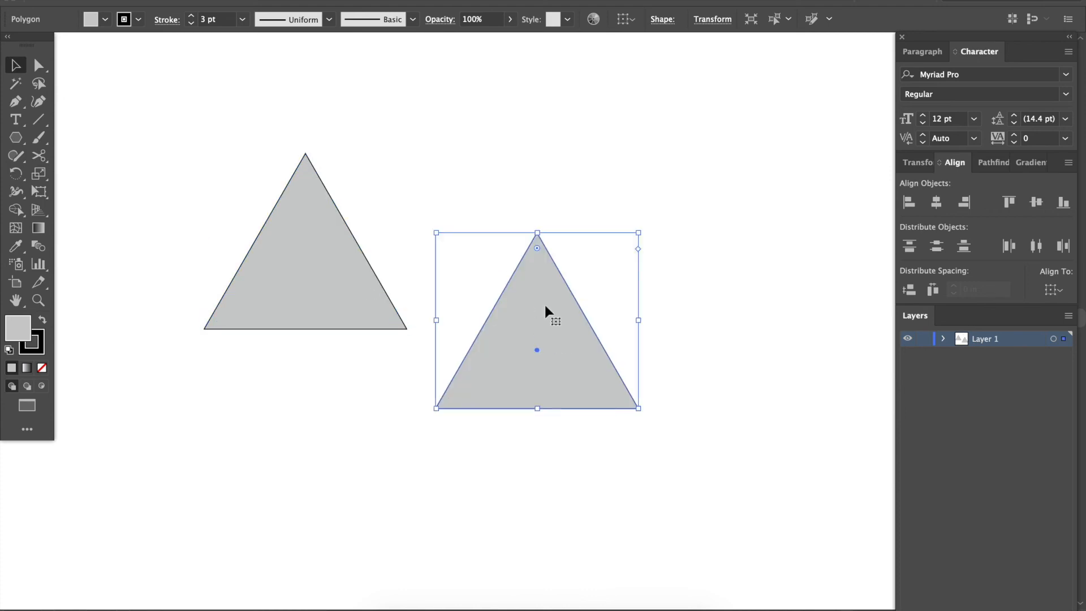
Create further duplicates by moving copies of the pasted triangle, and delete every copy except the original triangle.
left_click_drag(551, 318, 487, 261)
left_click_drag(586, 382, 664, 256, "alt")
key("Delete")
left_click(478, 262)
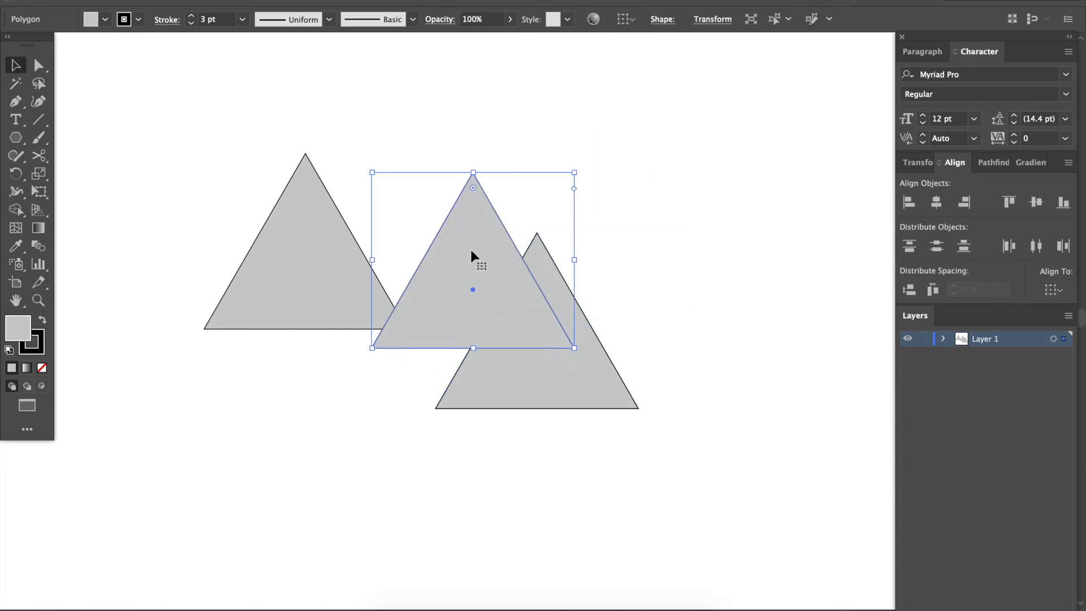
key("Delete")
left_click_drag(536, 327, 539, 417, "alt")
key("Delete")
left_click_drag(538, 368, 540, 450)
key("Delete")
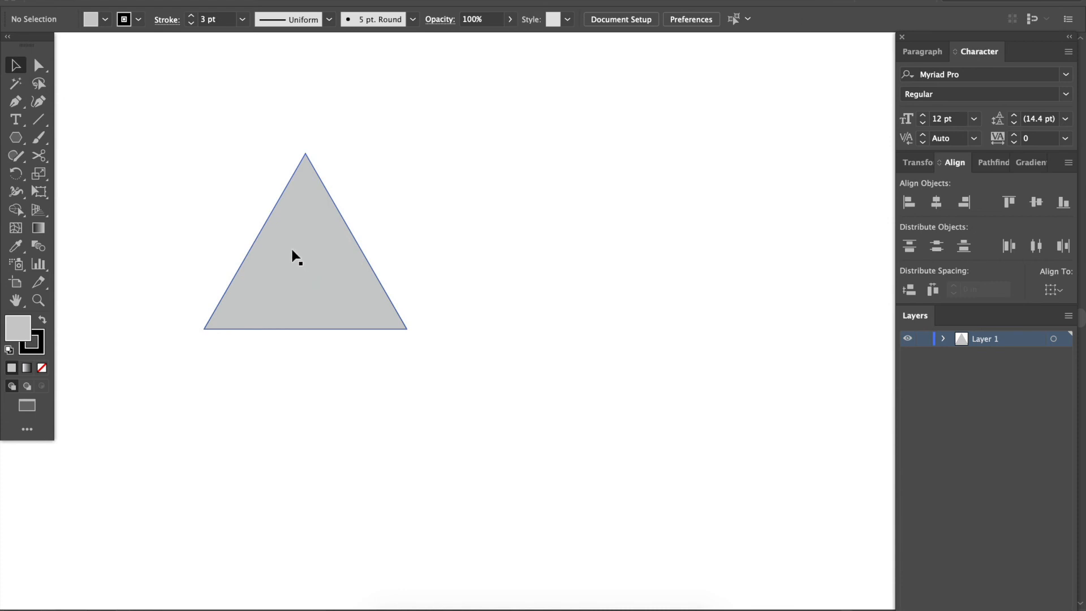
Duplicate the triangle 12.61 in to its right with Smart Guides, so the base corners of both triangles meet.
left_click_drag(292, 250, 498, 276)
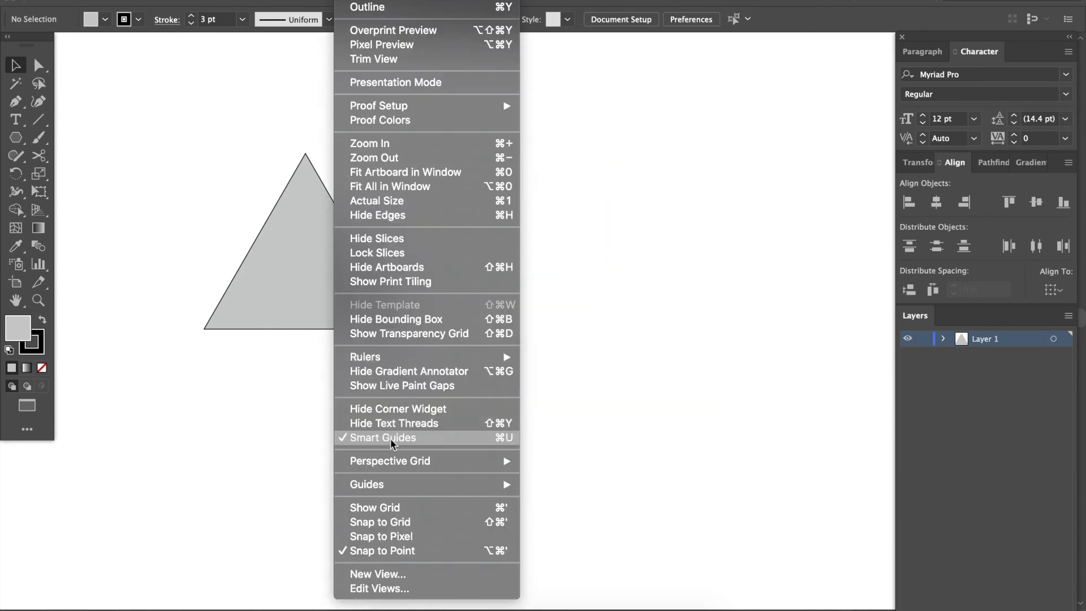
left_click(637, 317)
left_click_drag(368, 315, 572, 320)
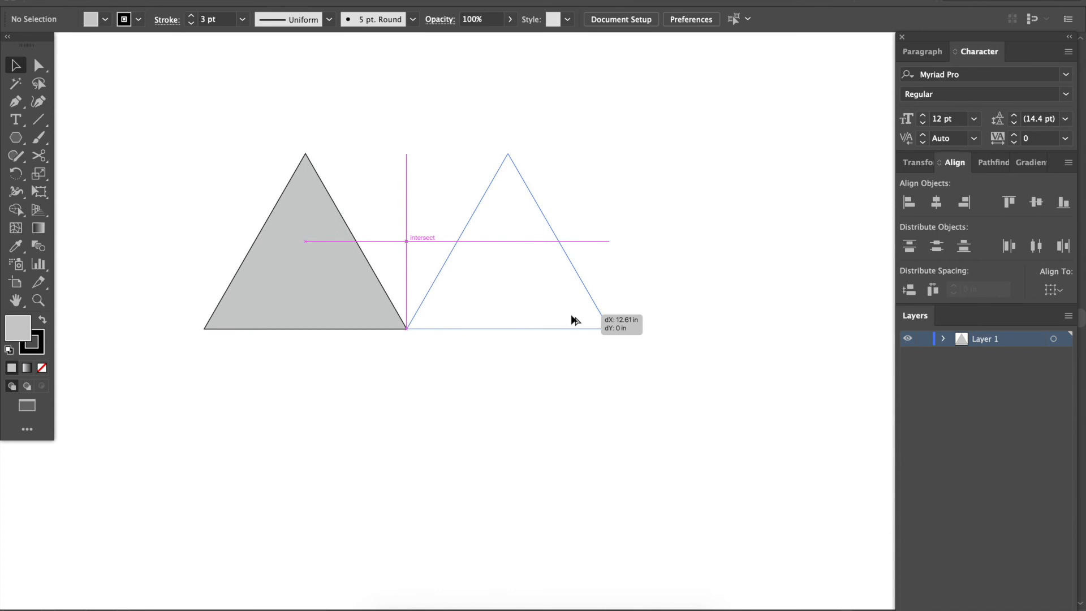
mouse_move(572, 318)
left_mouse_down()
mouse_move(514, 303)
mouse_move(473, 244)
mouse_move(415, 232)
mouse_move(422, 237)
mouse_move(356, 325)
mouse_move(373, 350)
mouse_move(524, 323)
mouse_move(587, 324)
left_mouse_up()
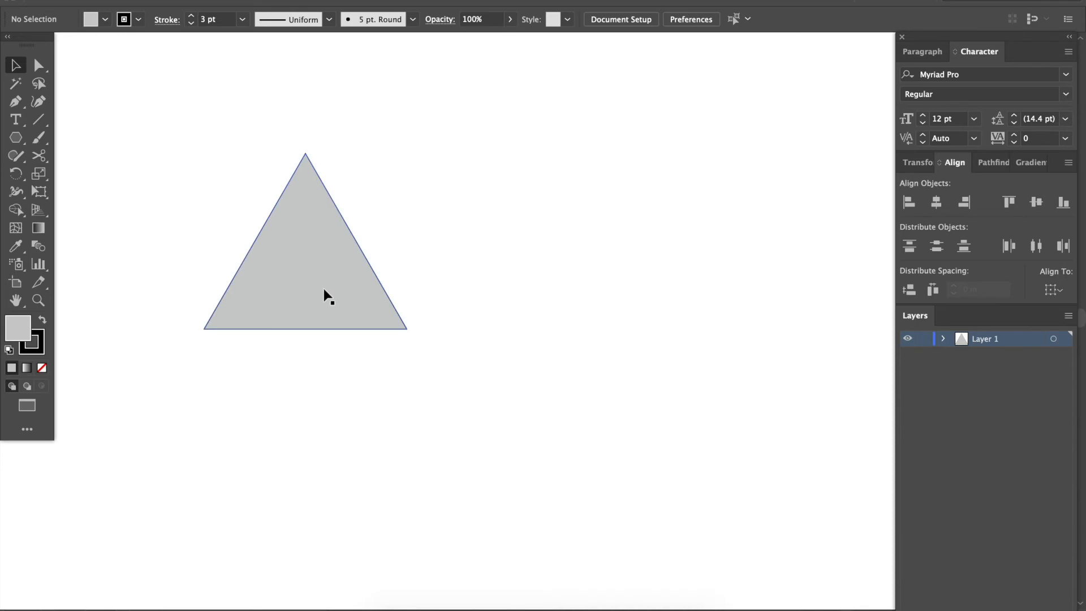
Duplicate the triangle to its right and directly below the original, and clear all triangles from the artboard.
left_click_drag(325, 295, 528, 288)
left_click_drag(300, 310, 294, 478)
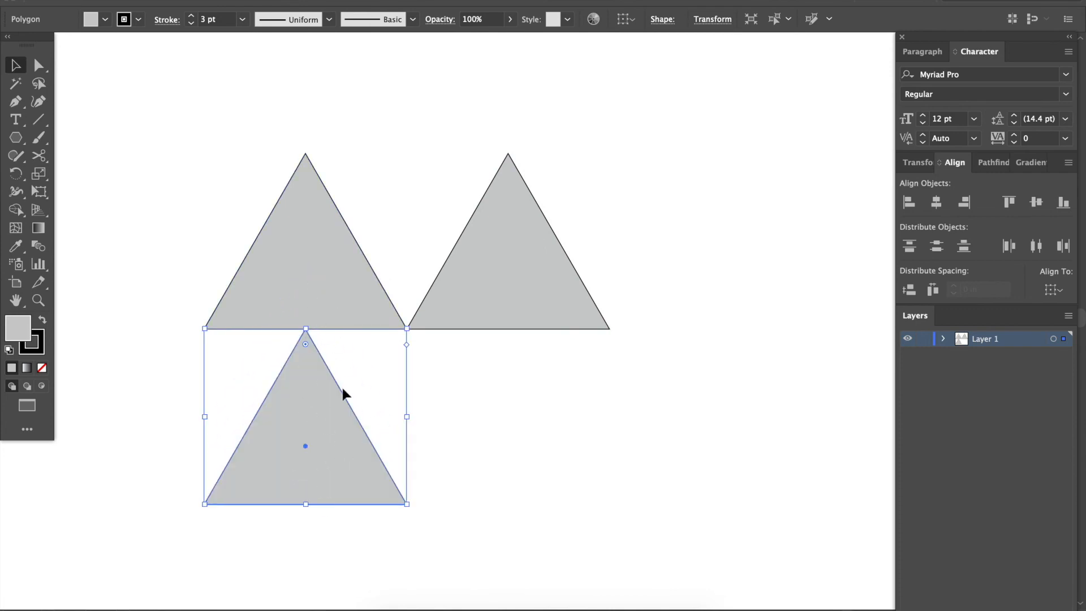
key("ctrl+z")
key("ctrl+z")
key("ctrl+z")
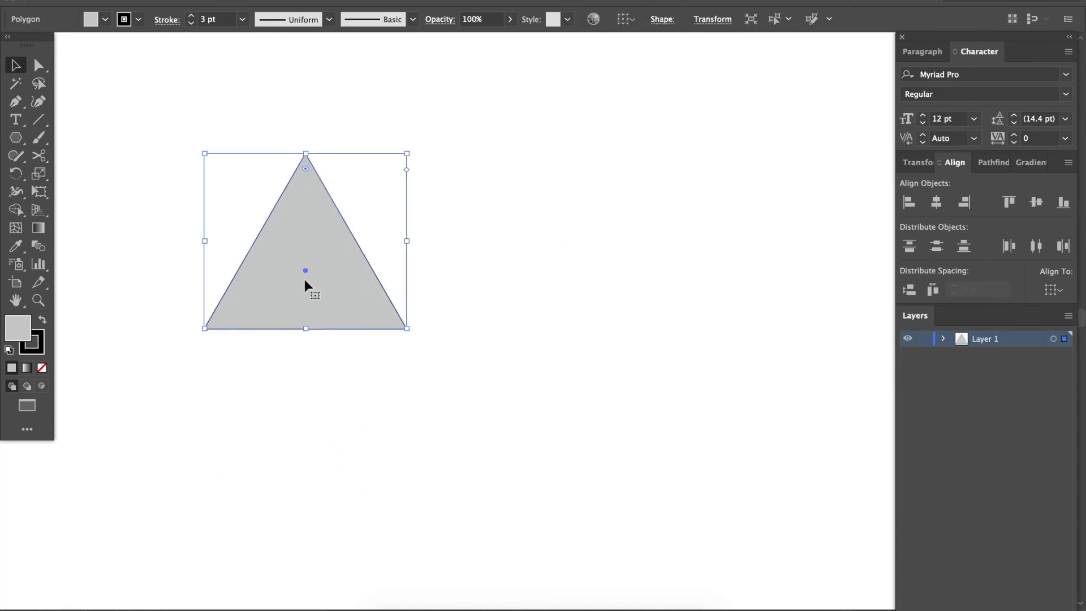
Draw a square on the empty artboard with the Rectangle tool.
left_click(17, 139)
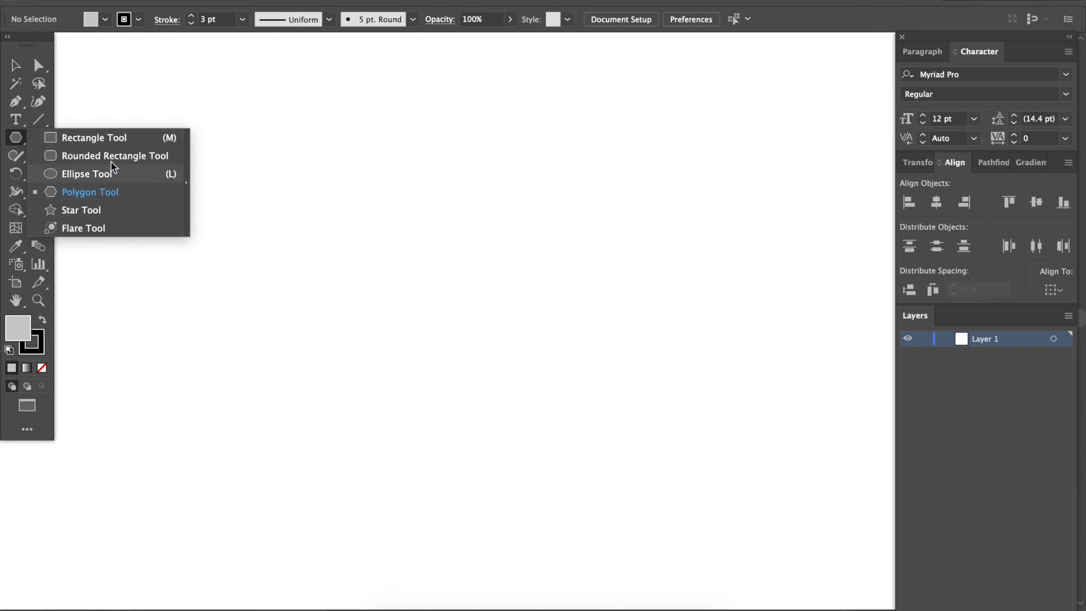
left_click(106, 141)
left_click_drag(239, 181, 414, 361)
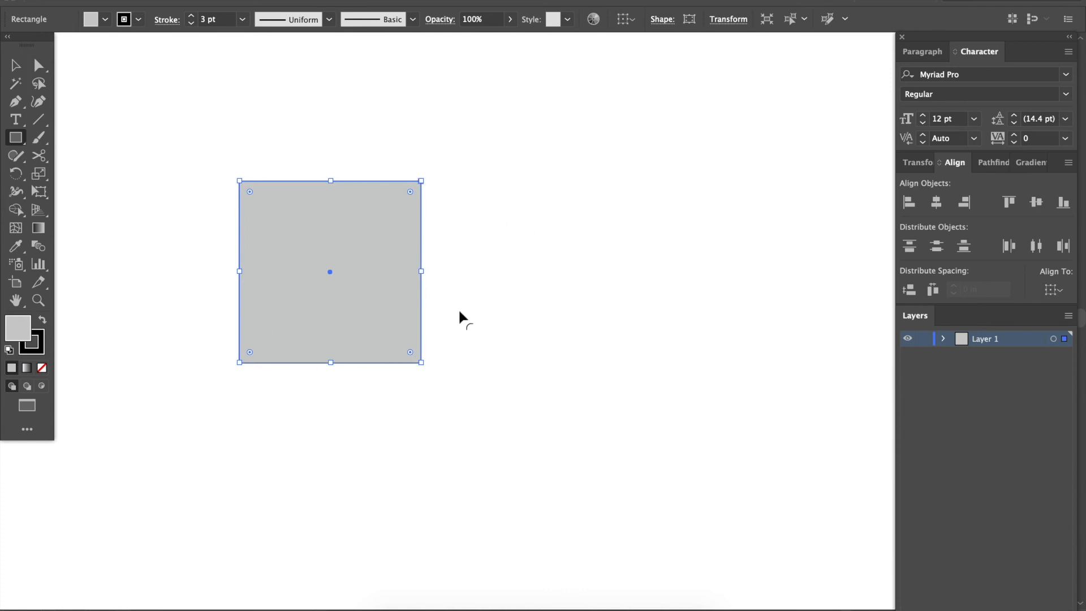
Shift the square to the right and pull its two right corner anchors outward to form an irregular quadrilateral.
key("p")
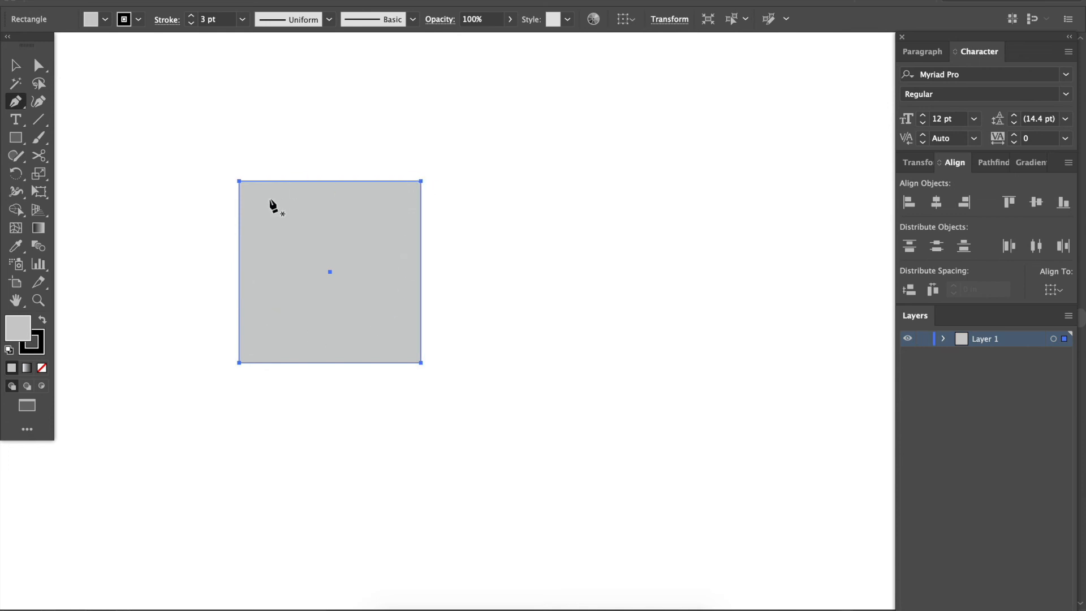
key("a")
left_click_drag(422, 181, 696, 165)
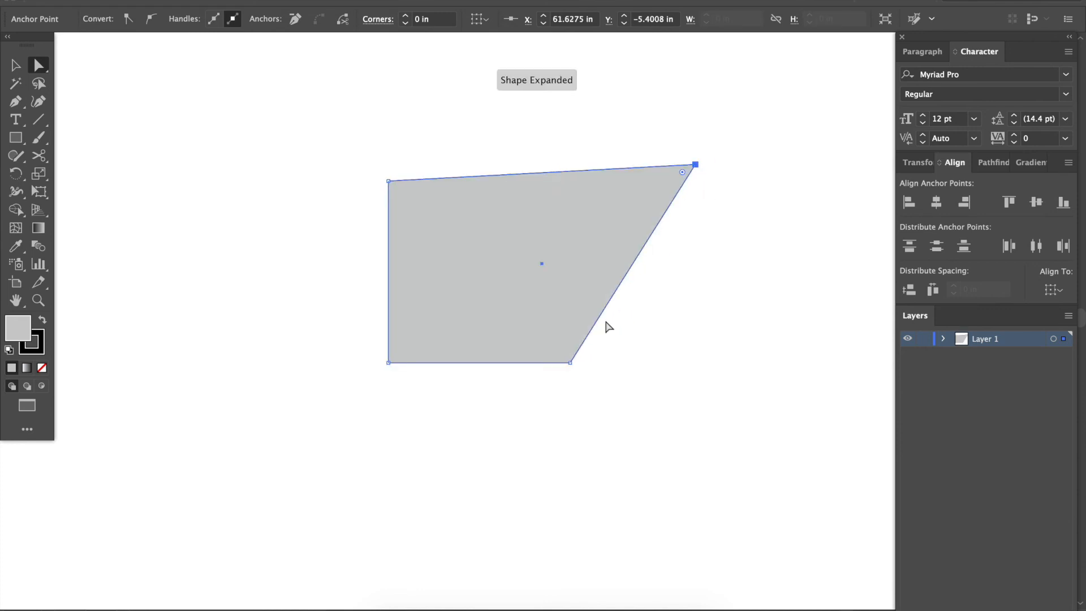
left_click_drag(569, 363, 615, 434)
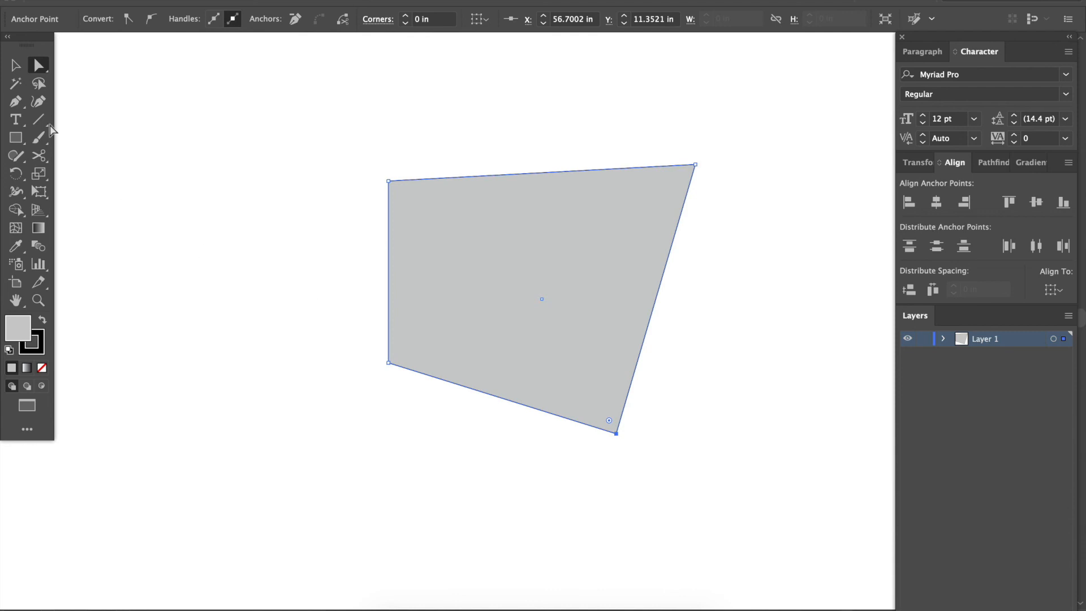
Add one anchor point on each of the quadrilateral's lower, upper and right edges with the Pen tool.
left_click(18, 105)
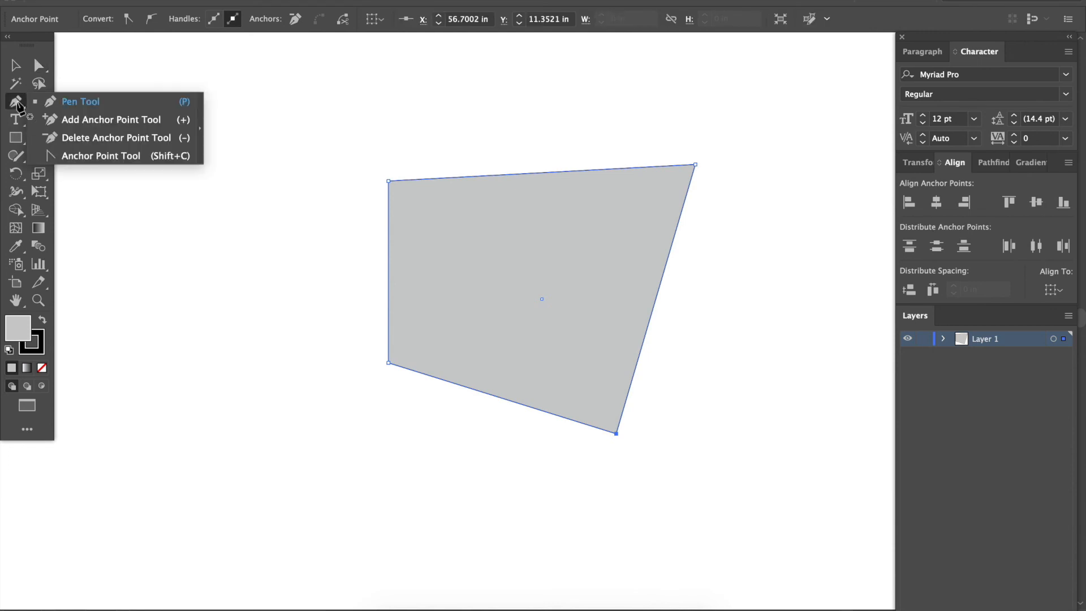
left_click(76, 103)
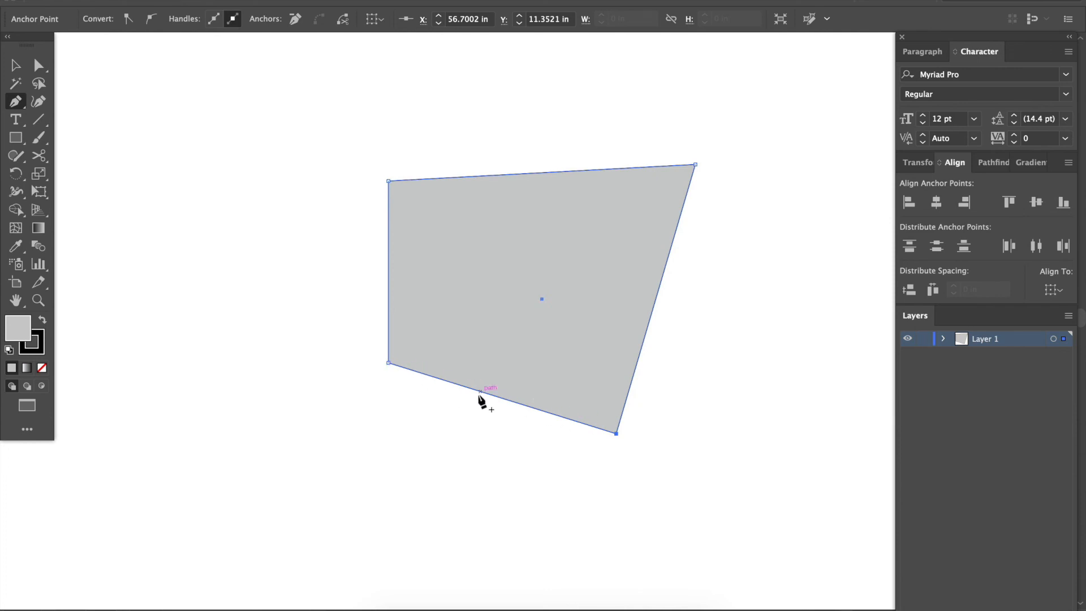
left_click(449, 381)
left_click(463, 177)
left_click(669, 251)
Pull the three added anchor points inward with Direct Selection so each edge is notched.
key("a")
left_click_drag(670, 255, 575, 259)
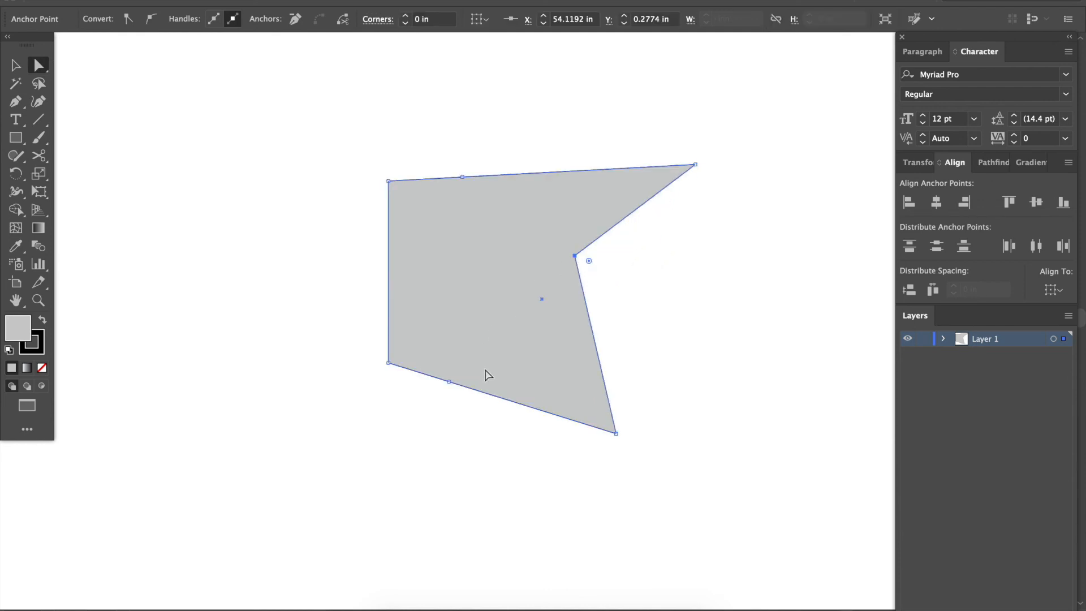
left_click_drag(450, 382, 453, 310)
left_click_drag(463, 177, 462, 233)
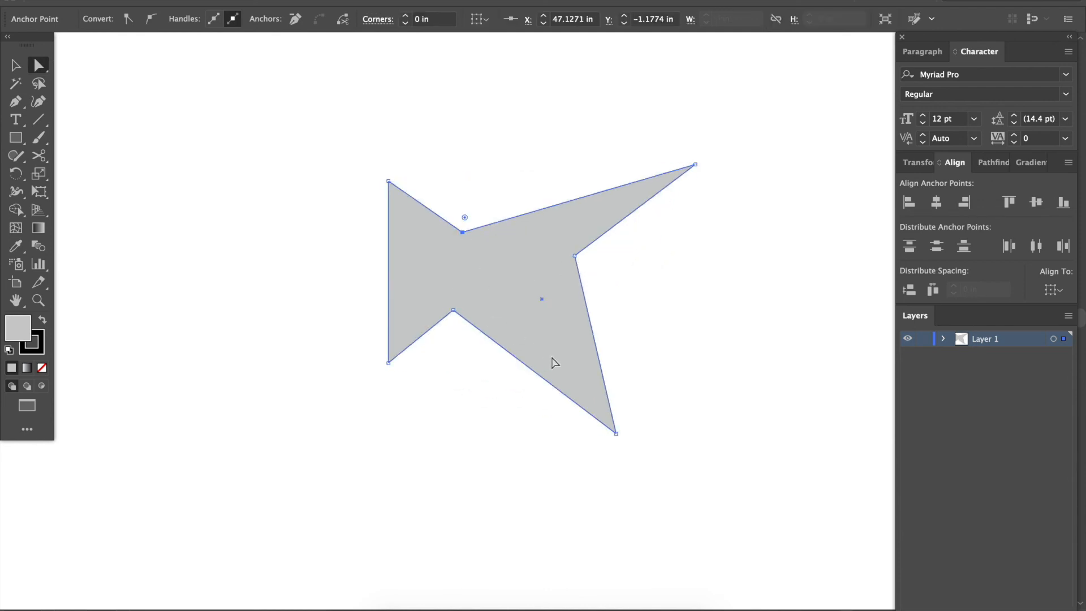
Delete the three notch anchor points and the lower-right corner anchor with the Pen tool, leaving a triangle.
key("p")
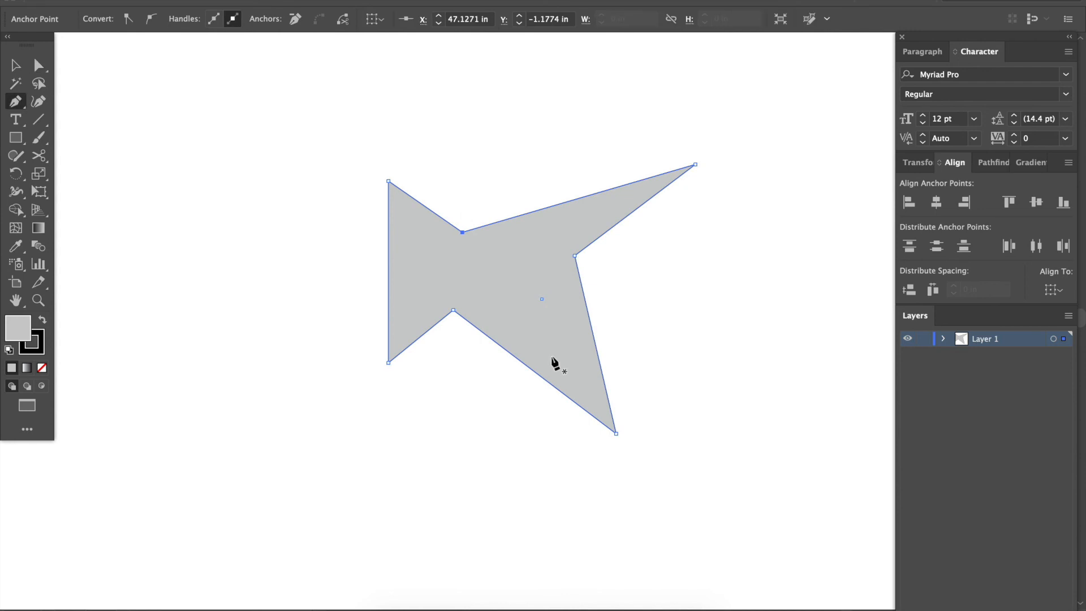
left_click(462, 232)
left_click(453, 310)
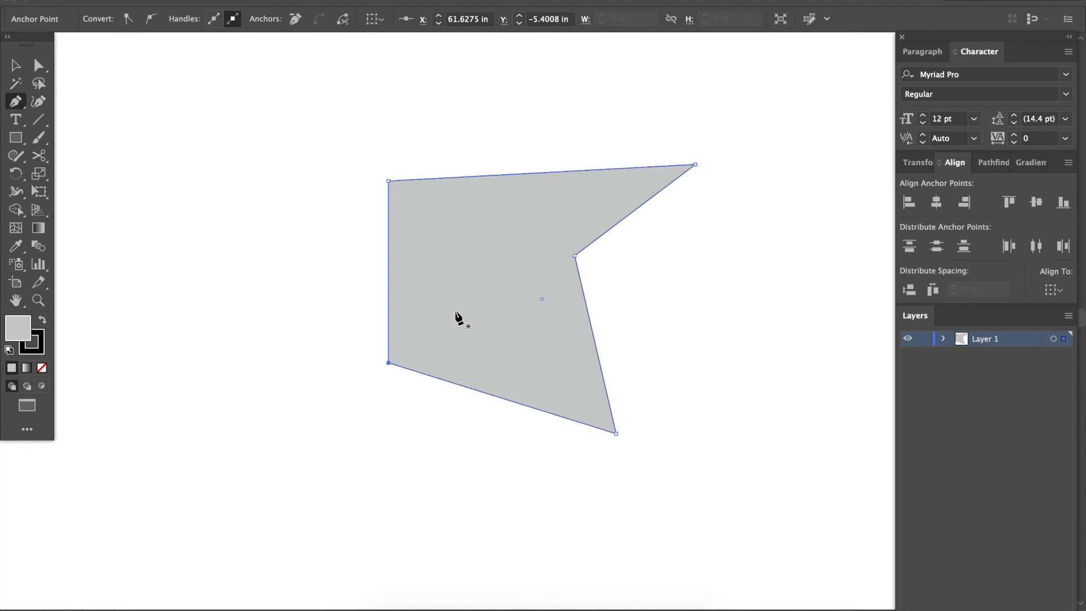
left_click(575, 256)
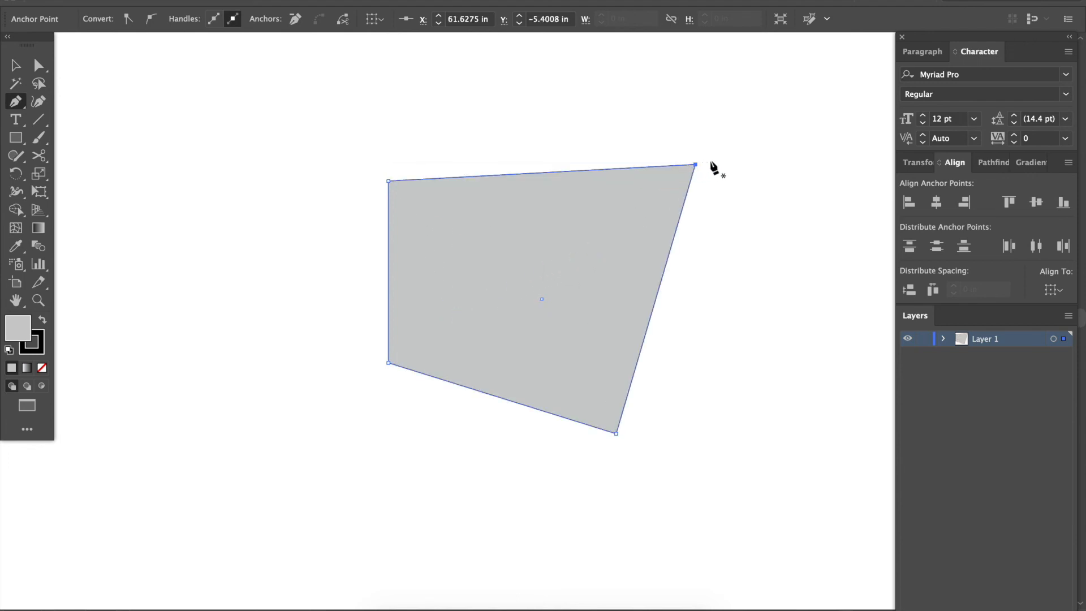
left_click(617, 433)
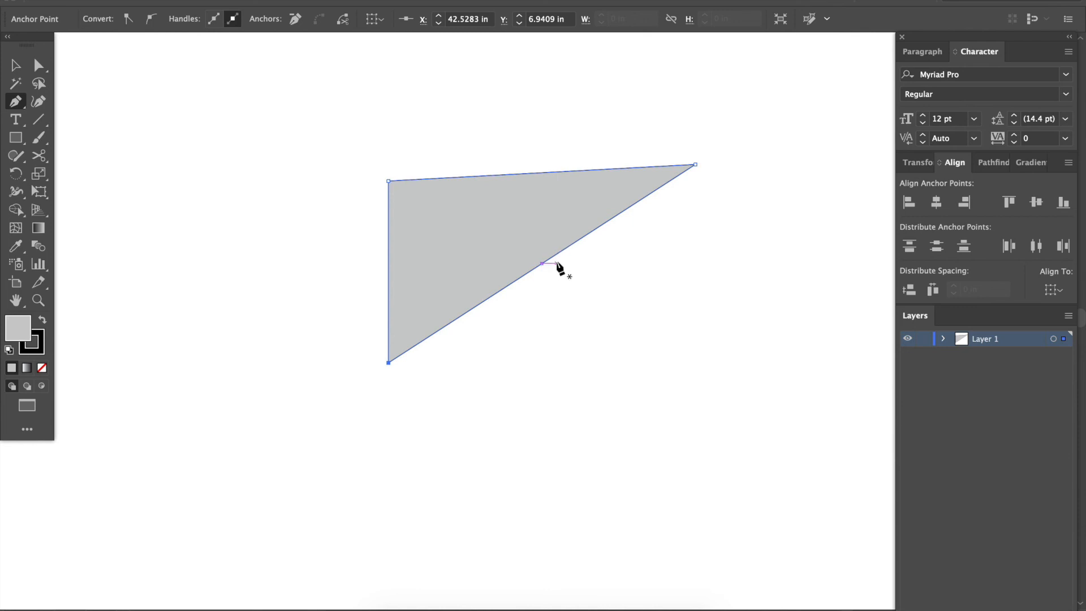
Pull the diagonal edge's midpoint out into a lower-right corner, and try notching the lower edge with an added anchor point.
key("a")
left_click_drag(542, 264, 652, 357)
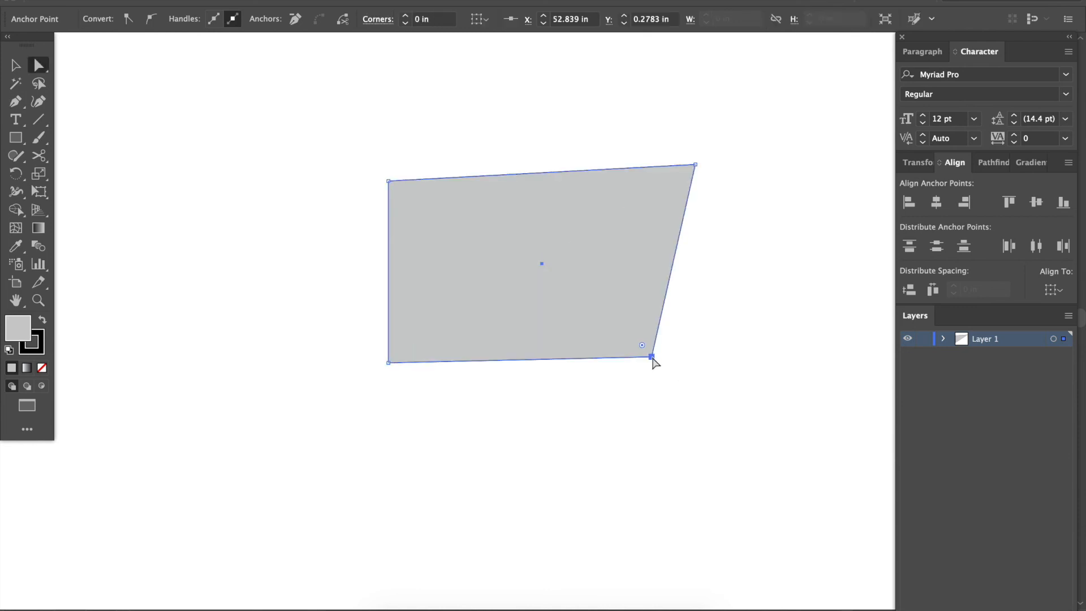
key("p")
left_click(526, 359)
key("a")
left_click_drag(526, 359, 524, 289)
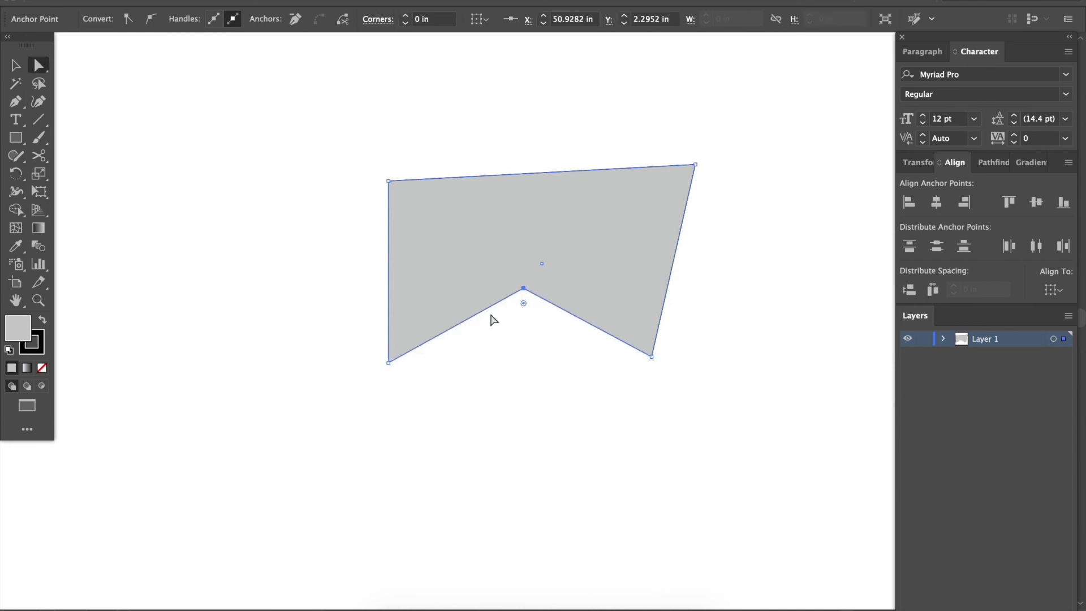
key("ctrl+z")
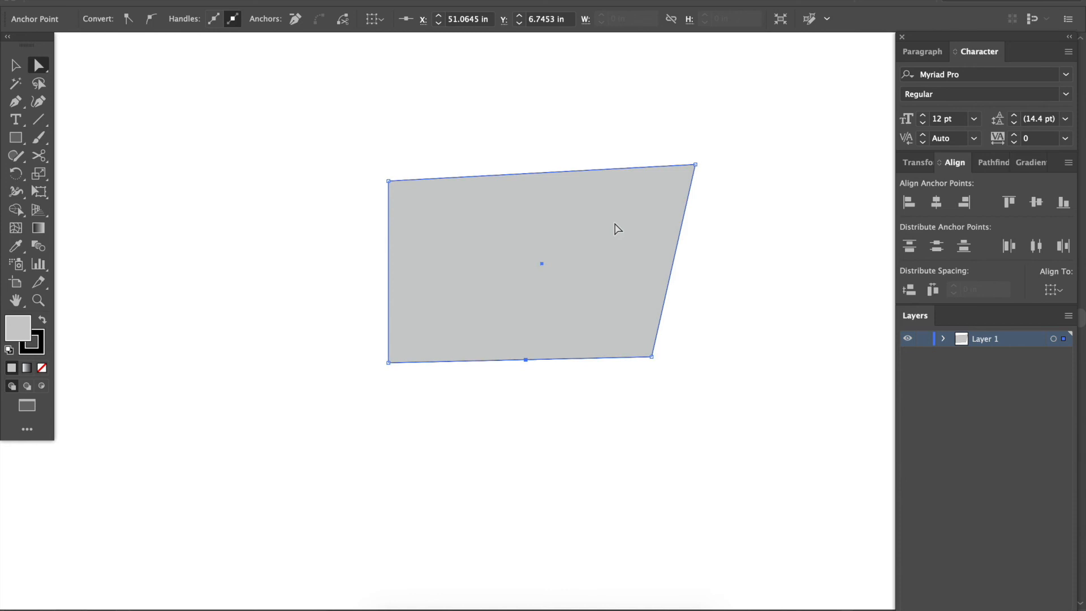
Delete the whole reshaped quadrilateral and activate the Pen tool.
key("v")
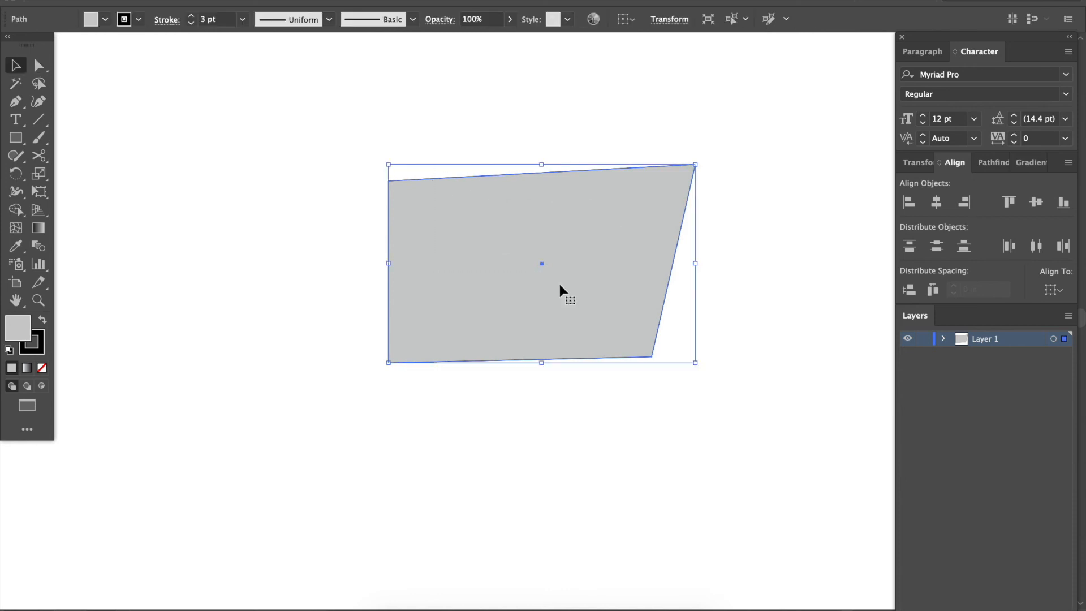
key("Delete")
key("p")
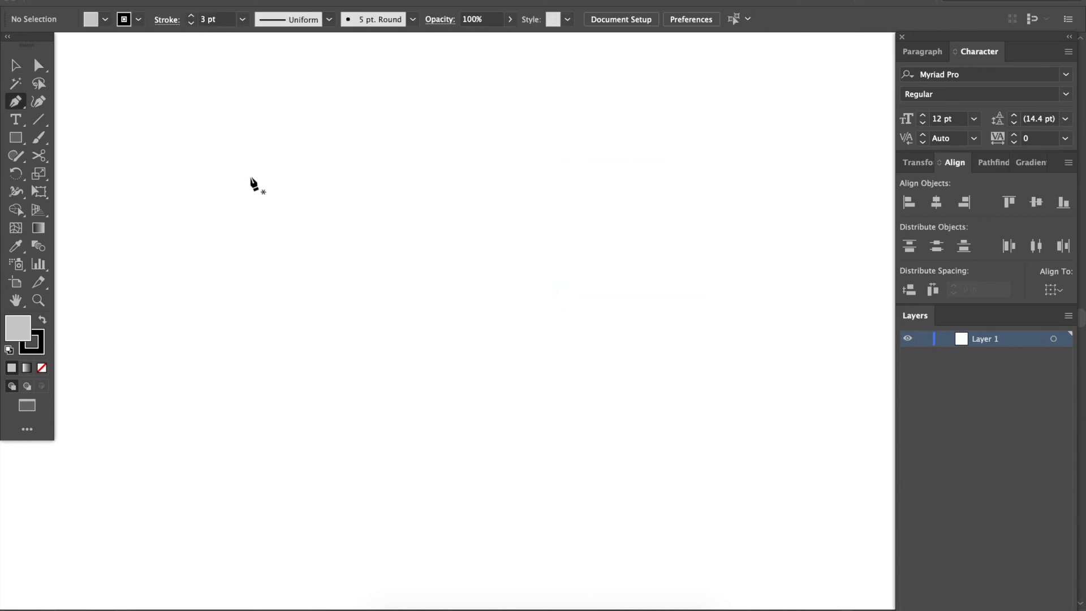
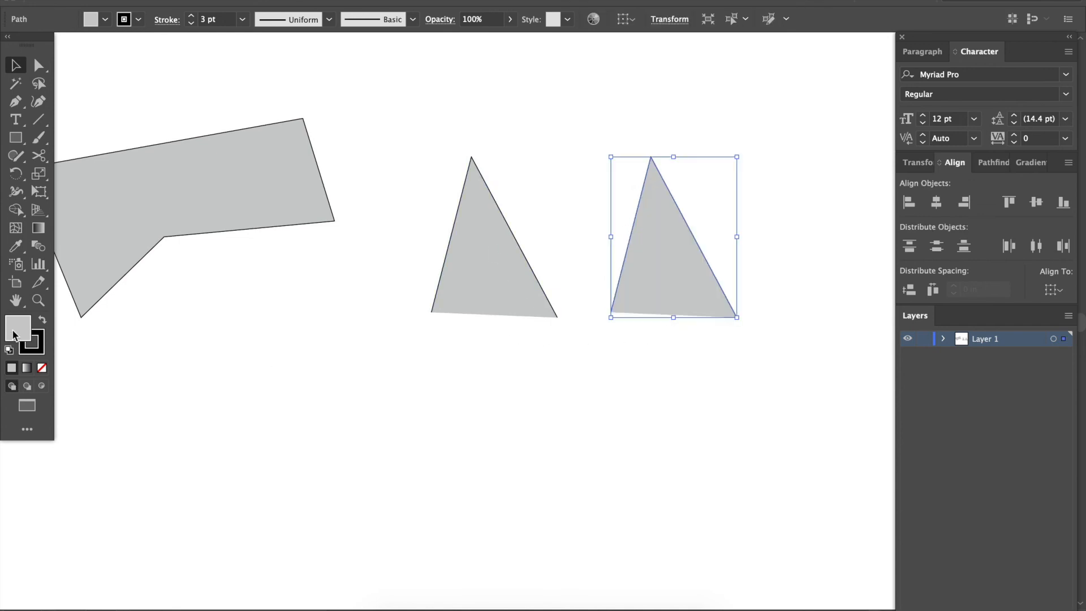
Remove the fill from the copied open triangle and close its missing lower edge with the Pen tool.
left_click(42, 368)
left_click(409, 422)
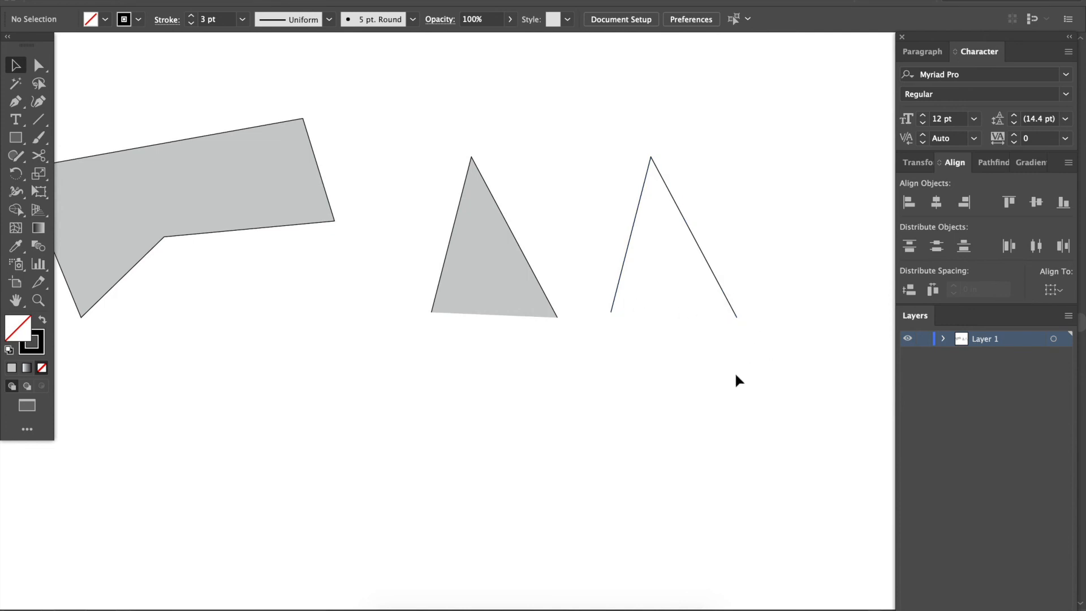
key("p")
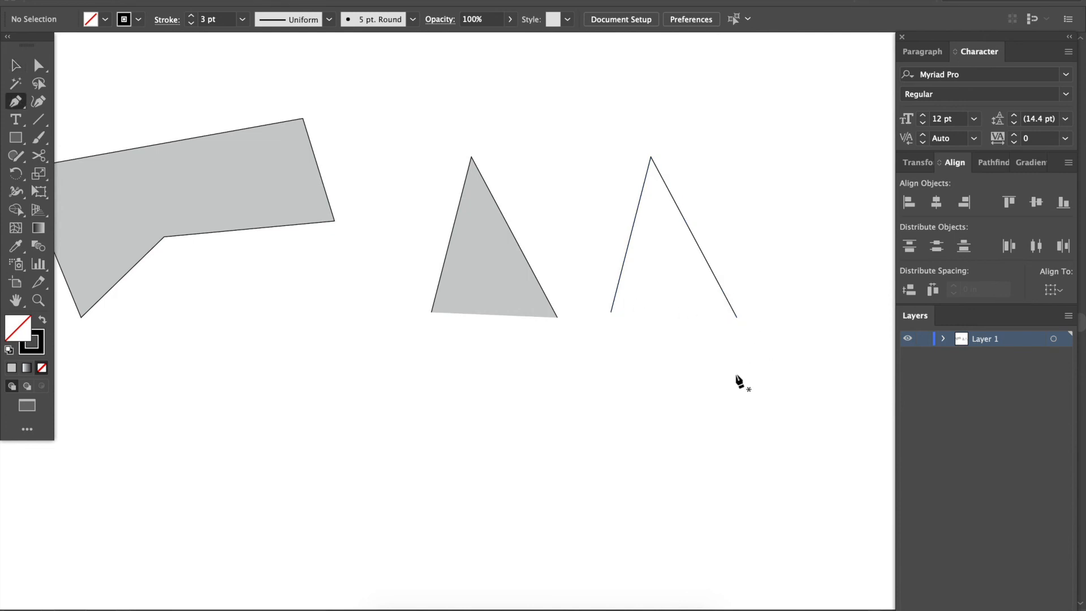
left_click(736, 317)
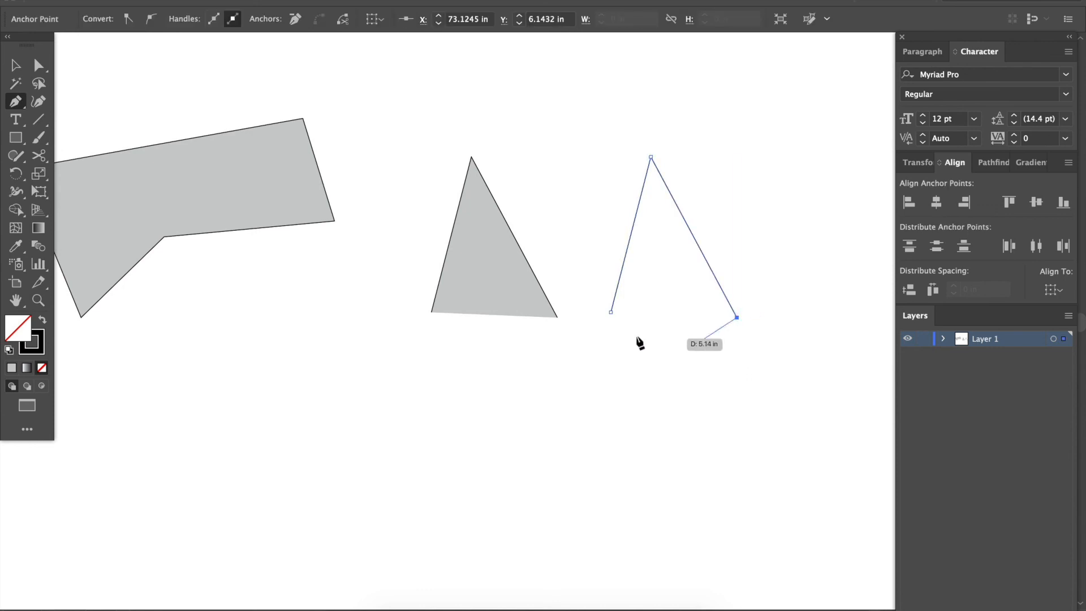
left_click(612, 312)
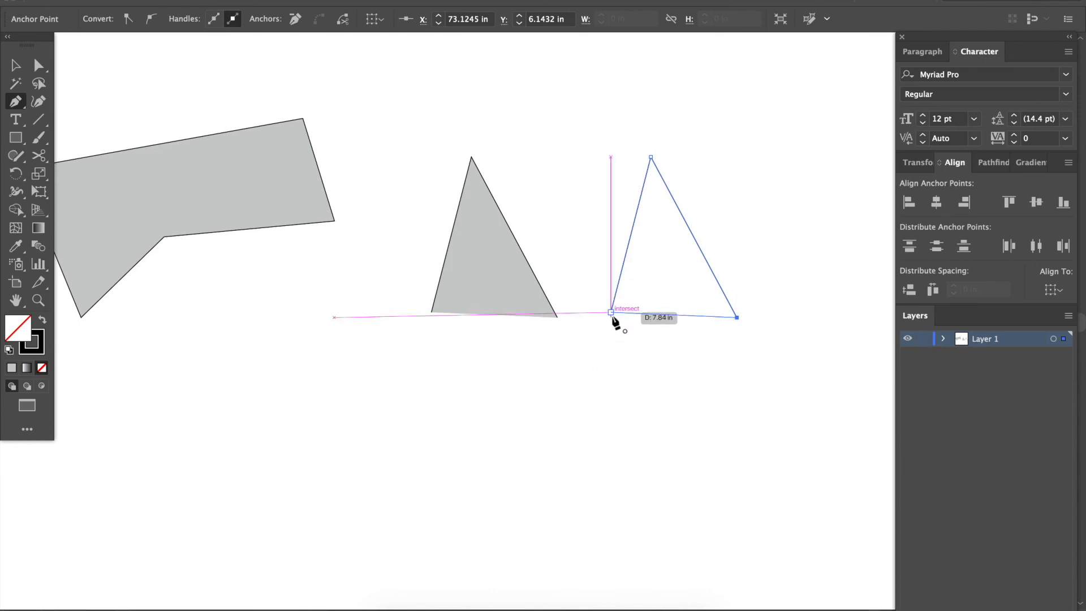
key("v")
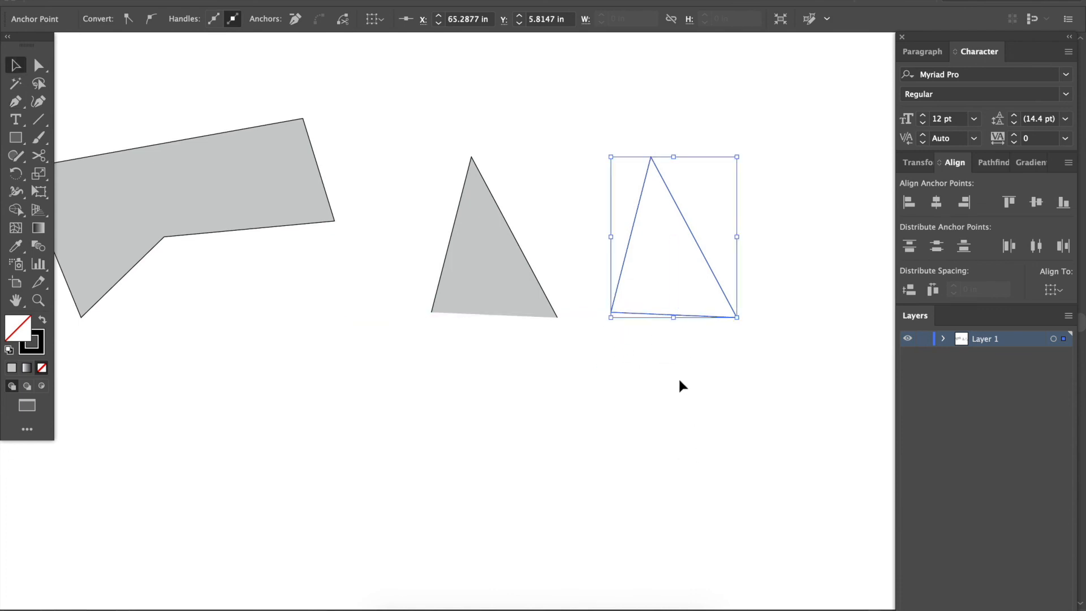
left_click(662, 315)
mouse_move(647, 318)
left_mouse_down()
mouse_move(636, 418)
mouse_move(630, 320)
left_mouse_up()
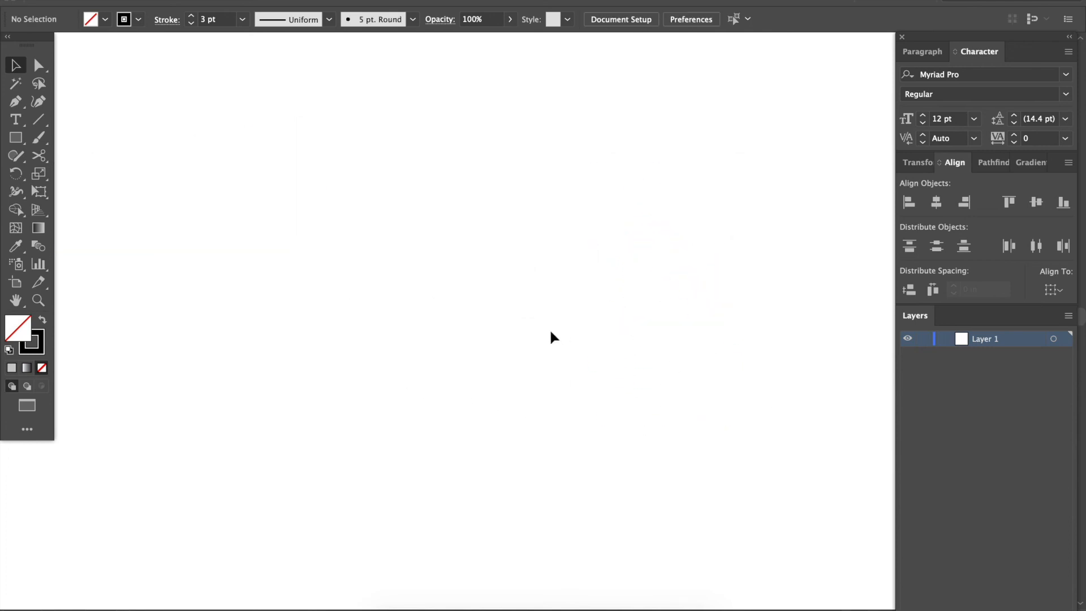
Draw an equilateral triangle on the empty canvas with the Polygon tool.
left_click(16, 138)
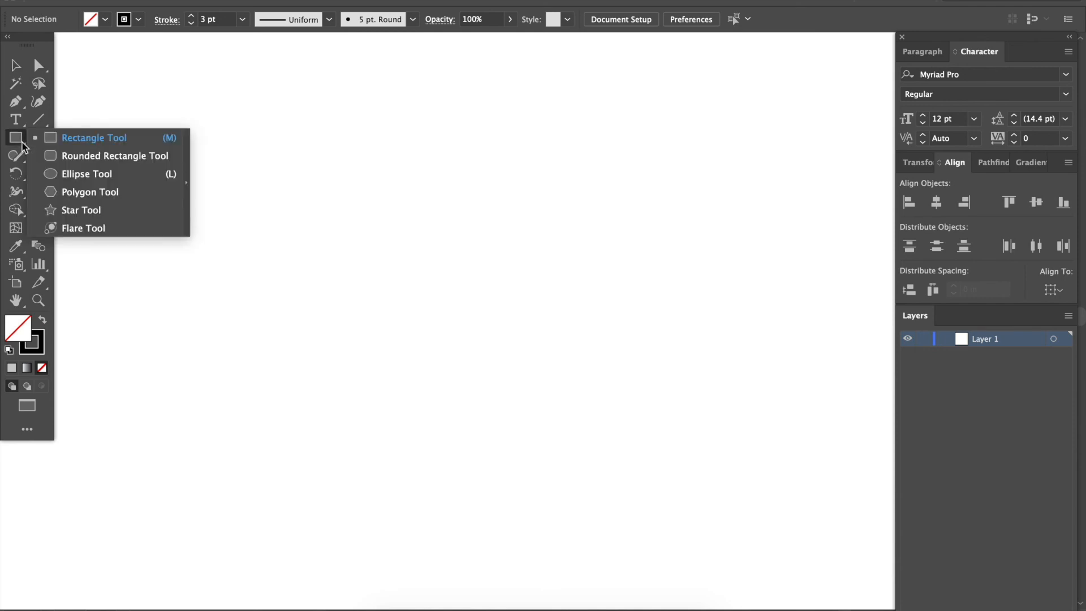
left_click(90, 192)
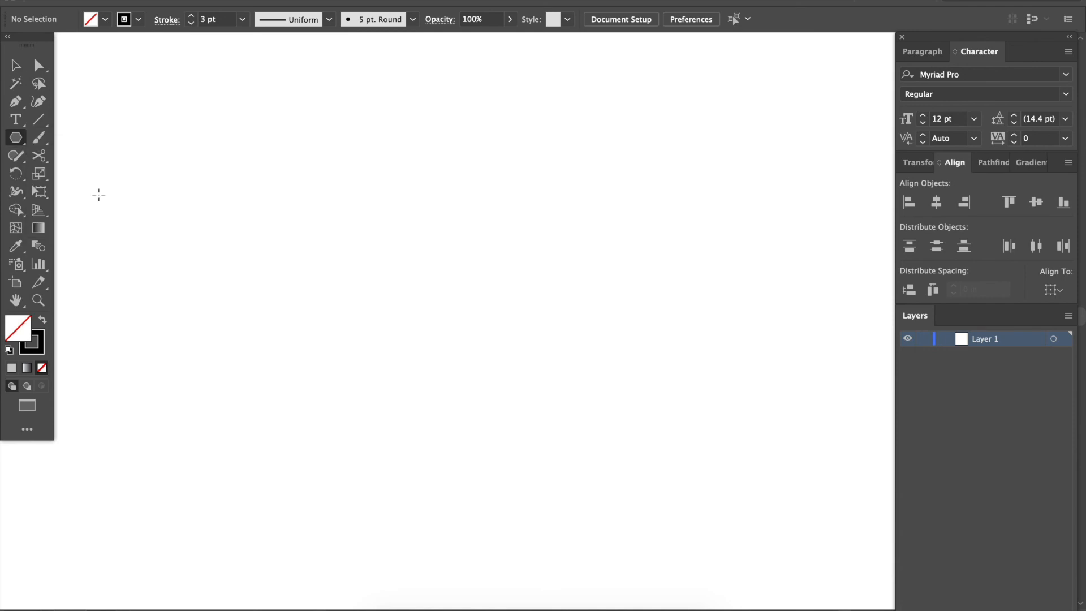
left_click(305, 315)
left_click(565, 190)
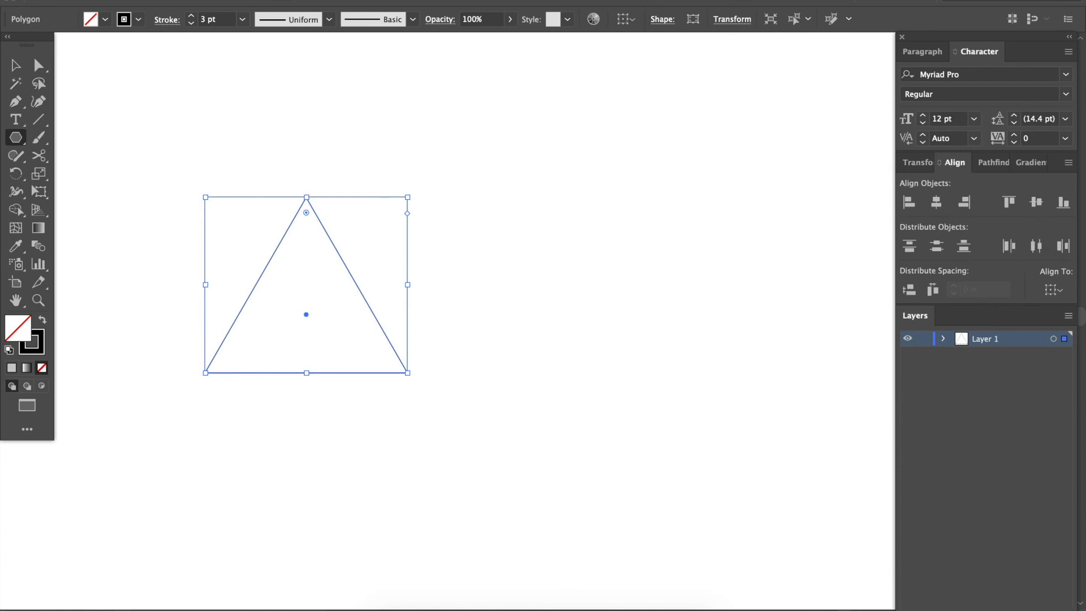
left_click(394, 1)
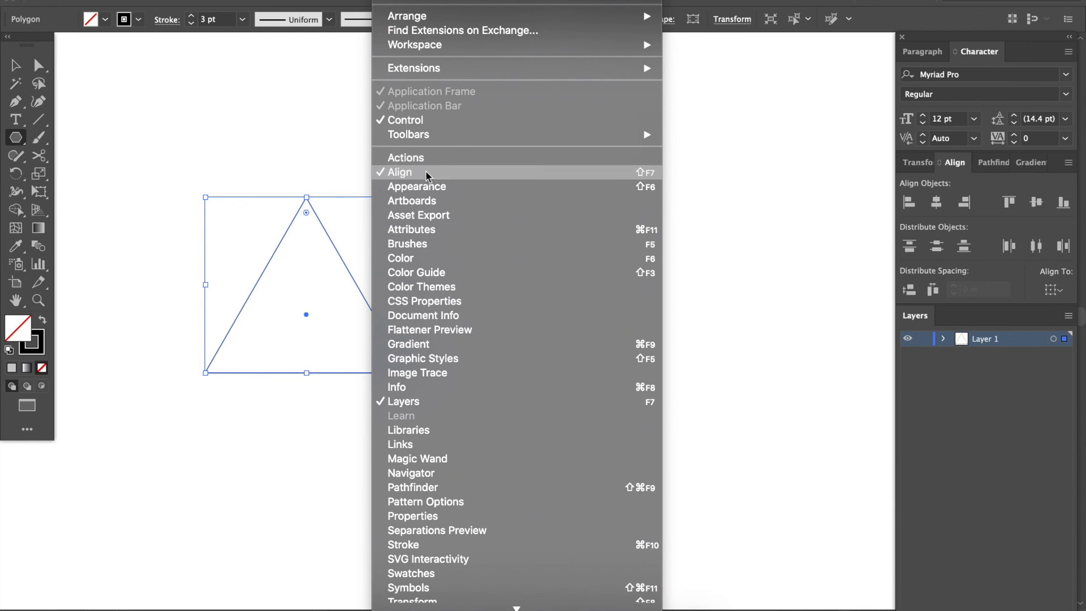
left_click(271, 140)
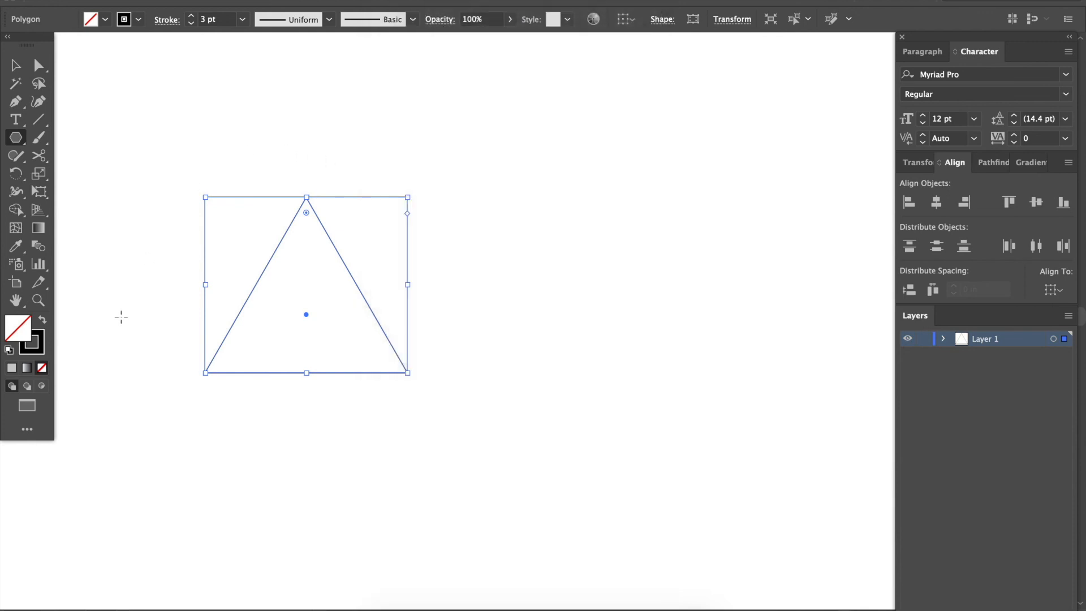
Fill the triangle with the light grey E5E5E5.
double_click(15, 338)
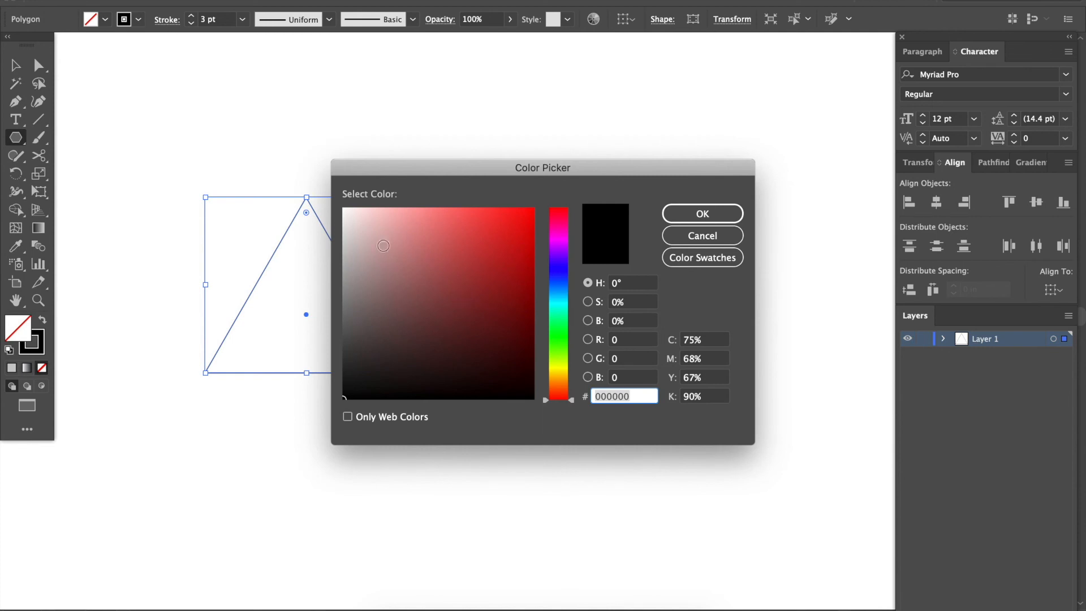
type("e1e1e1")
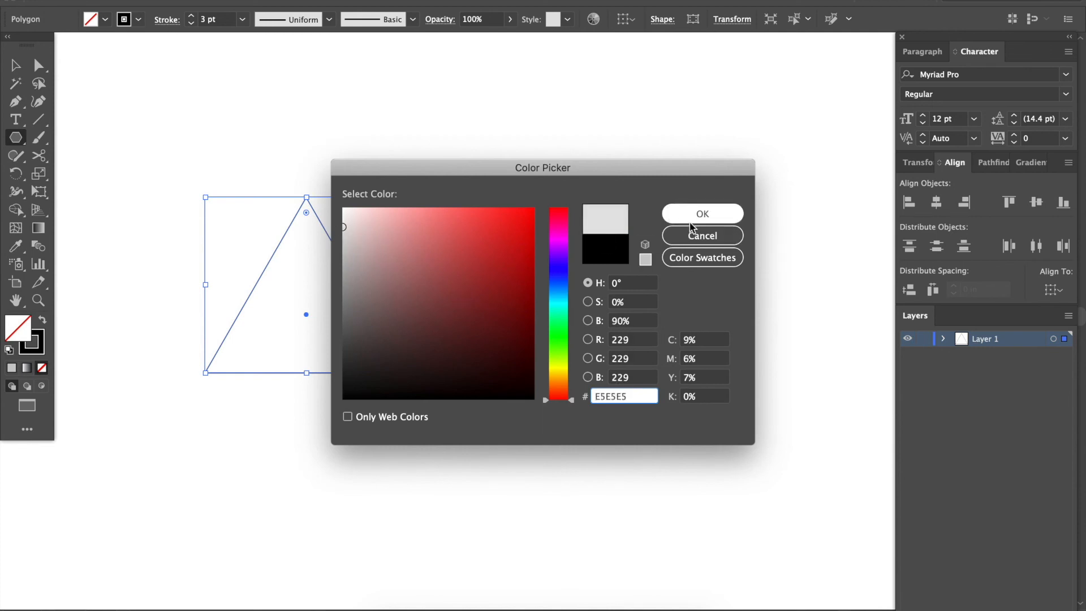
left_click(688, 214)
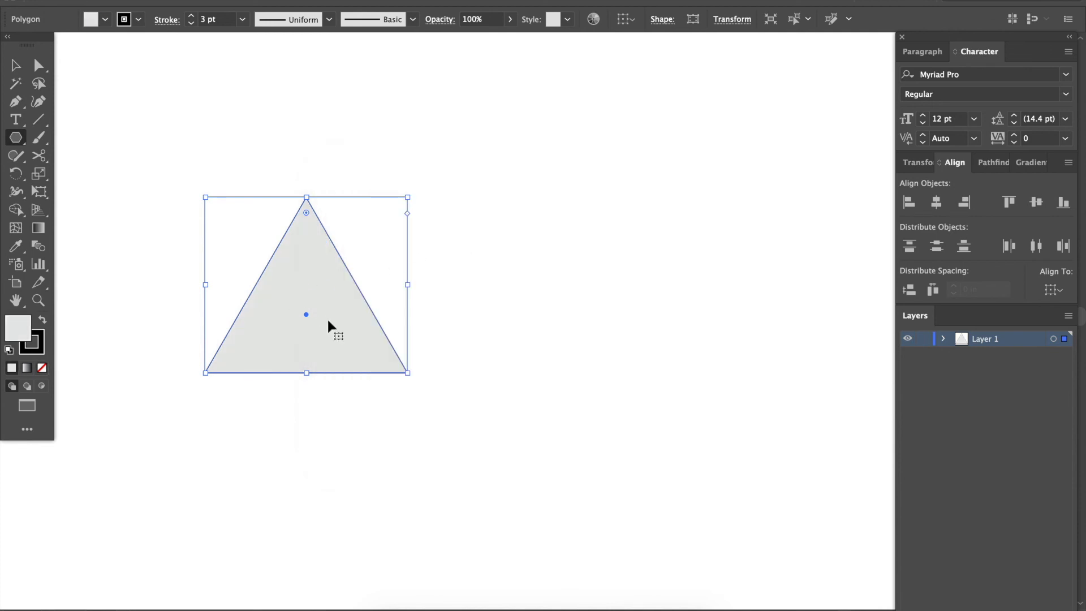
Set the triangle's stroke weight to 5 pt and deselect it.
key("v")
left_click(528, 355)
left_click_drag(339, 408, 364, 365)
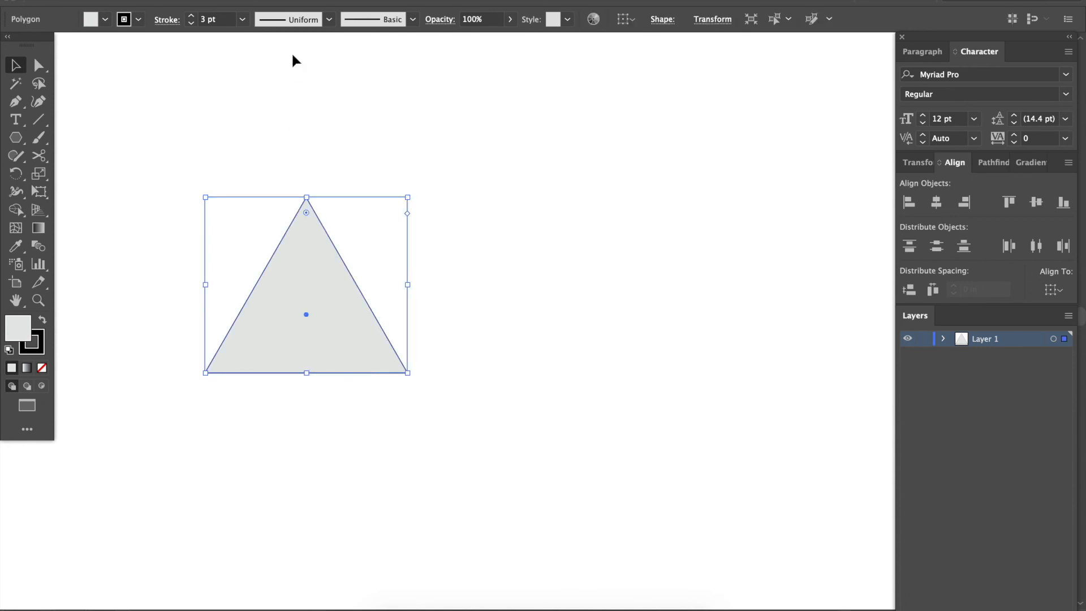
left_click(191, 16)
left_click(191, 16)
left_click(288, 111)
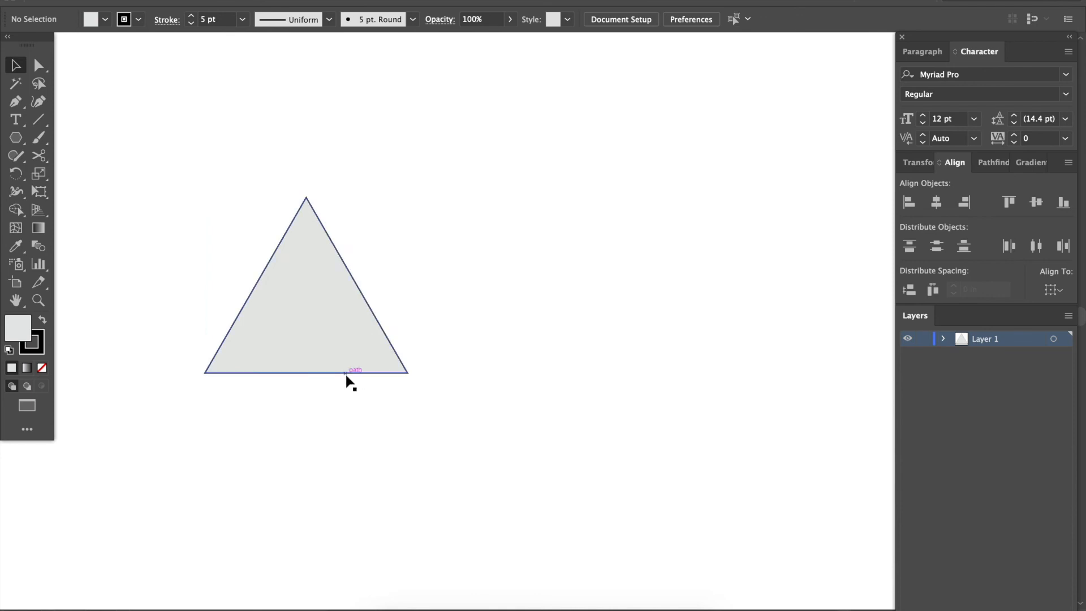
Make three copies of the triangle at uneven heights, with one moved clear of the group on the right.
left_click(302, 364)
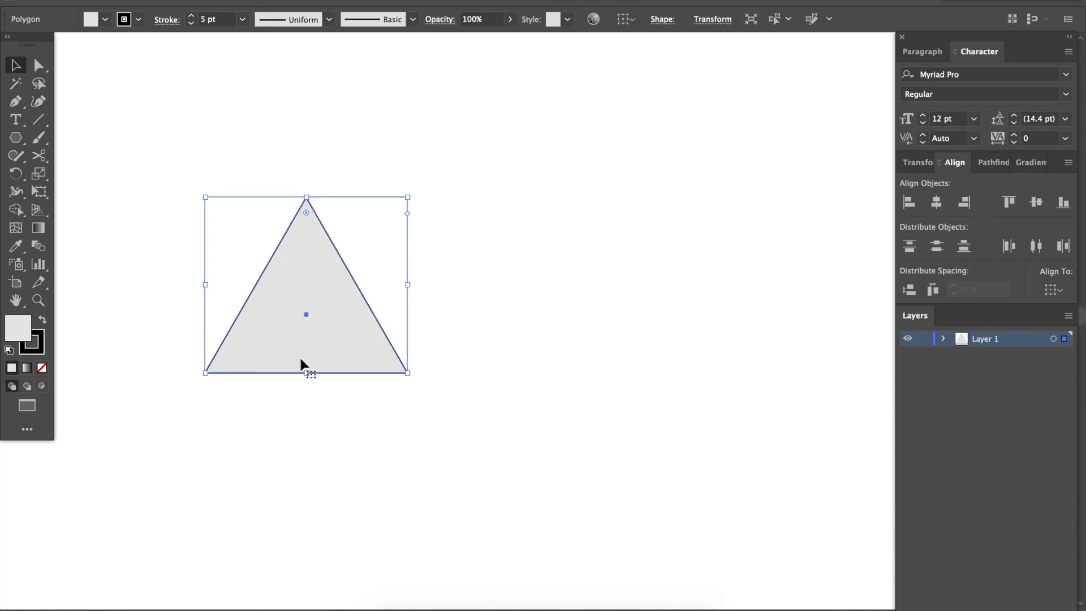
left_click_drag(302, 364, 497, 295)
left_click_drag(464, 282, 362, 266)
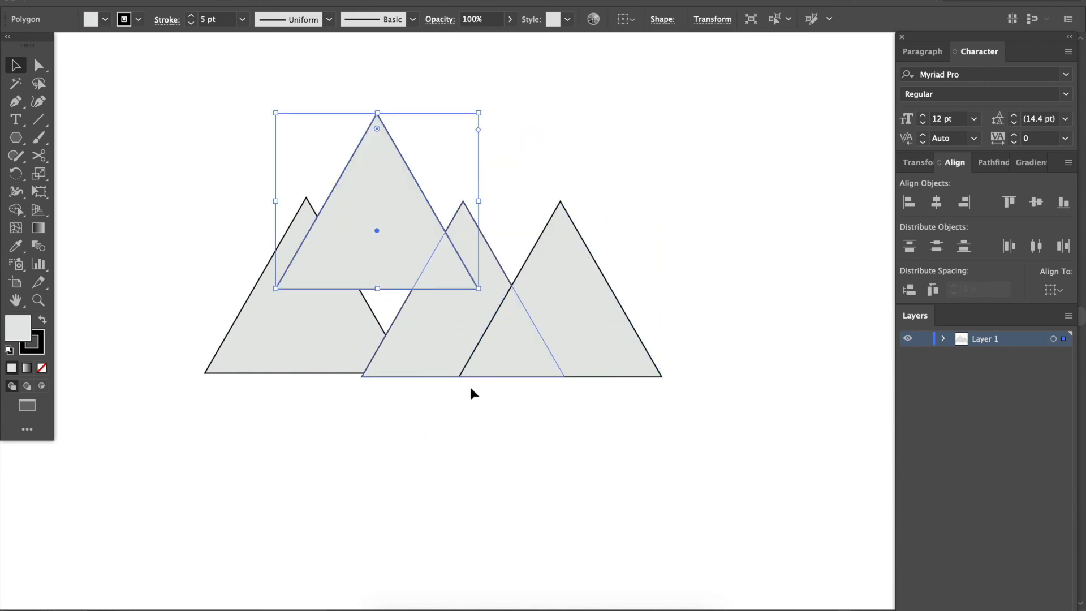
left_click_drag(552, 380, 690, 356)
key("ctrl+minus")
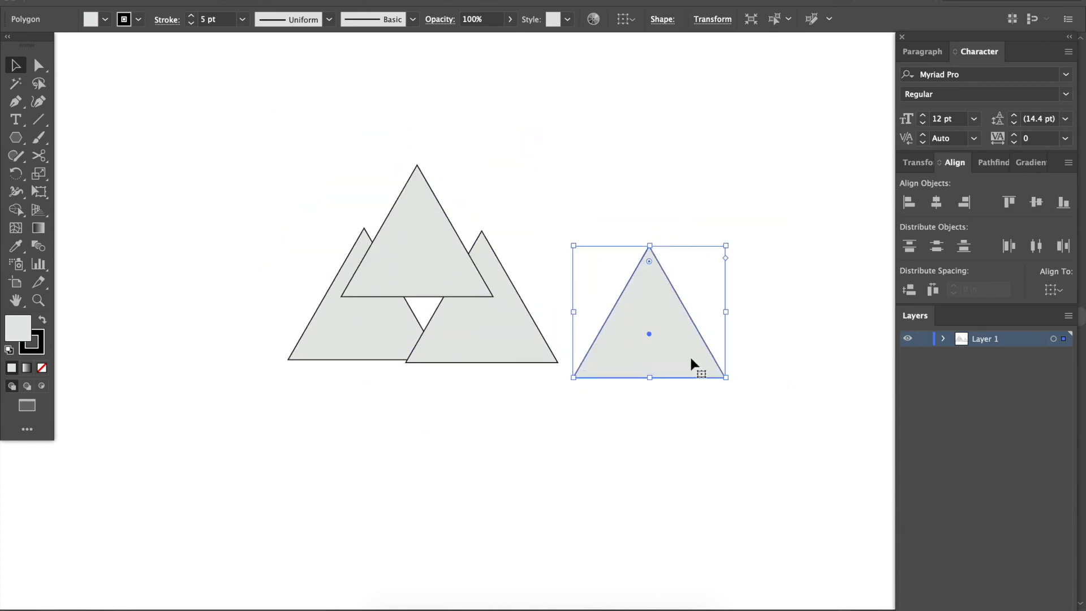
Move the uppermost triangle to the far left of the others and undo the extra changes made after that.
left_click_drag(478, 274, 220, 265)
left_click_drag(290, 157, 159, 358)
left_click_drag(357, 306, 323, 280)
key("ctrl+z")
key("ctrl+z")
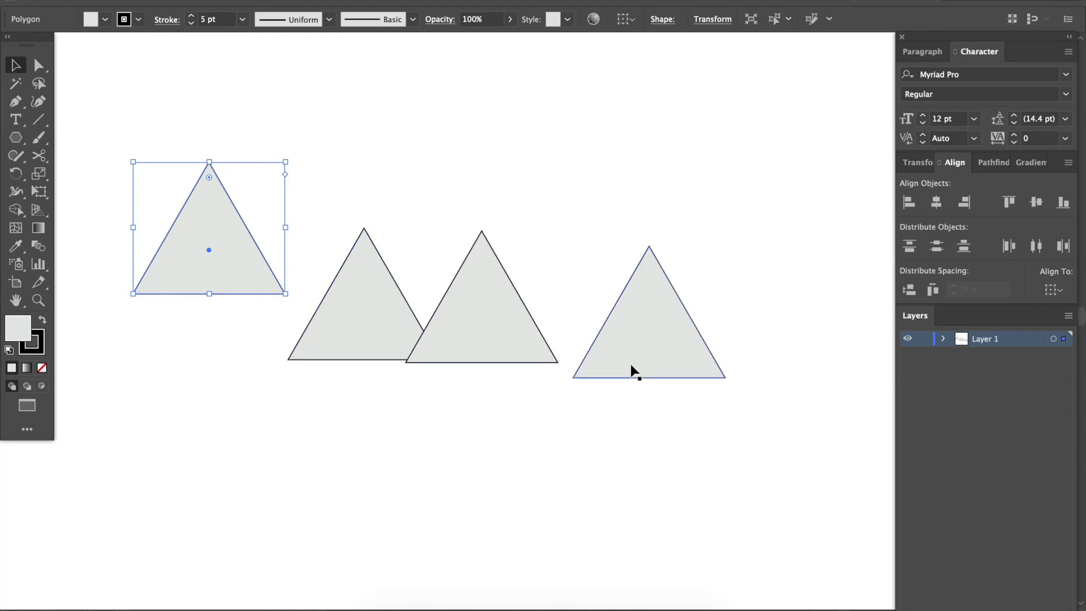
Align the bottom edges of all four triangles.
left_click_drag(167, 140, 734, 387)
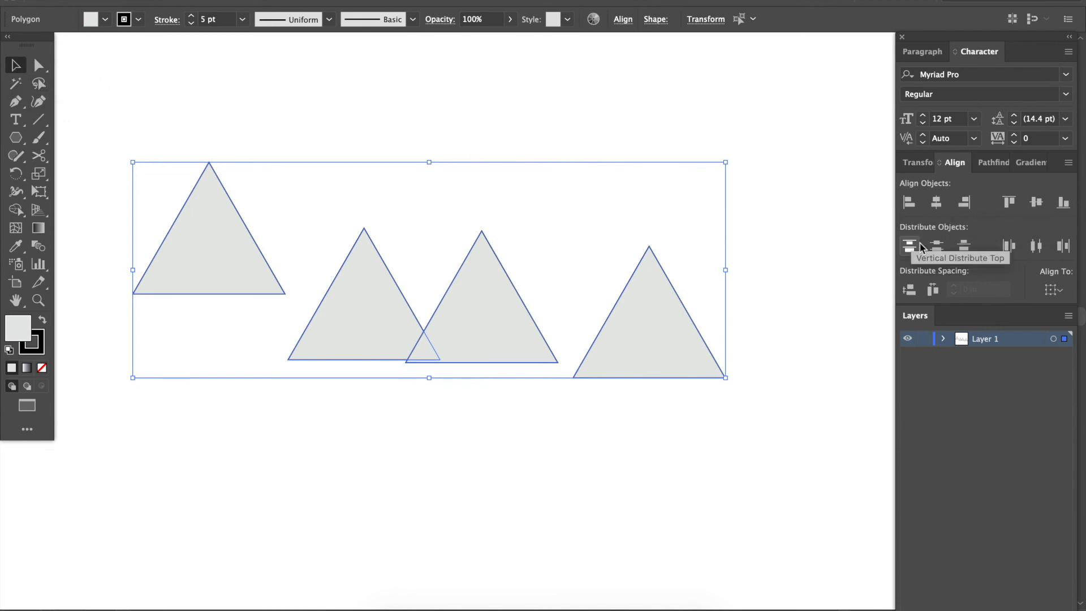
left_click(1065, 211)
left_click(595, 449)
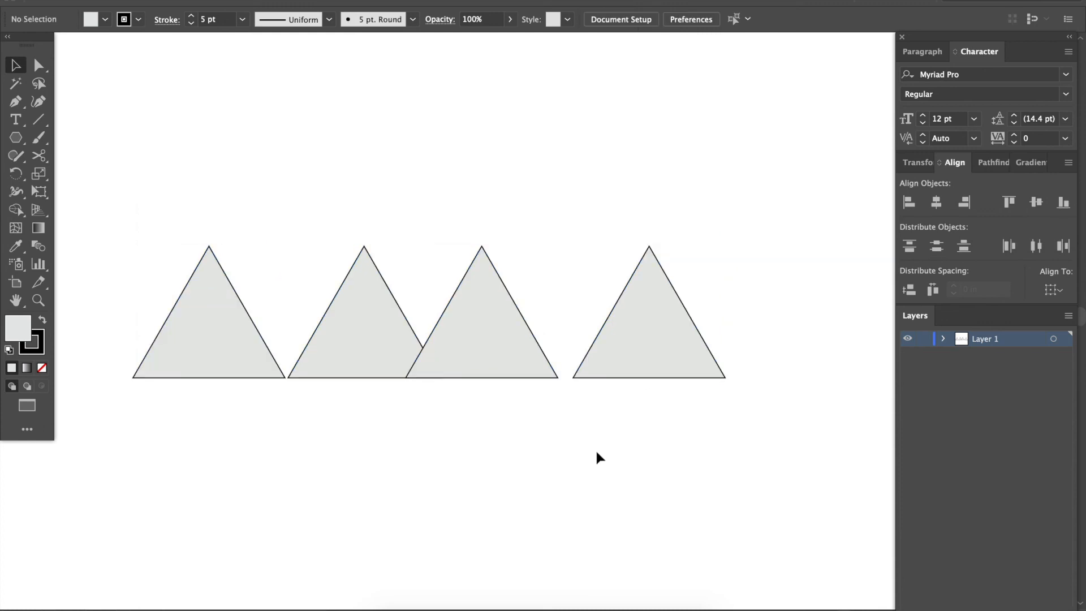
Try aligning the four triangles on their horizontal centers, undo that, and distribute them evenly by horizontal center instead.
left_click_drag(135, 308, 680, 437)
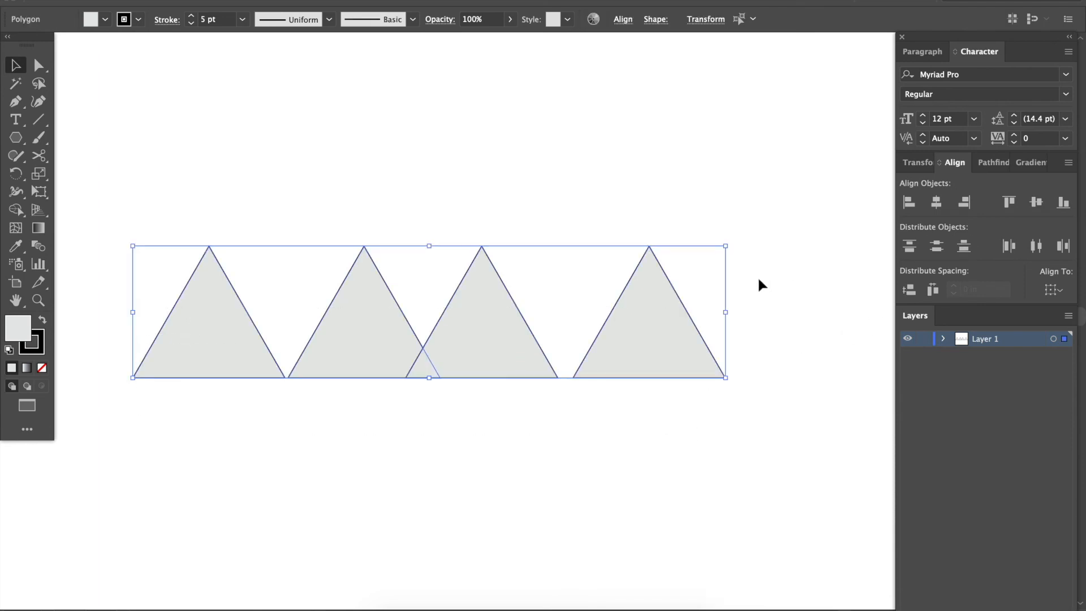
left_click(940, 206)
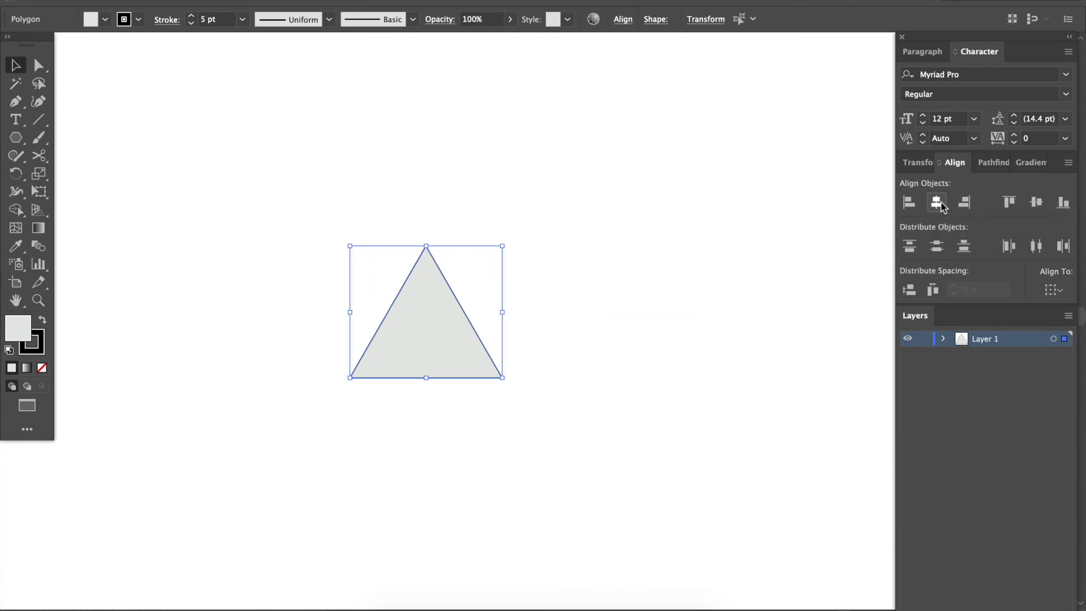
key("ctrl+z")
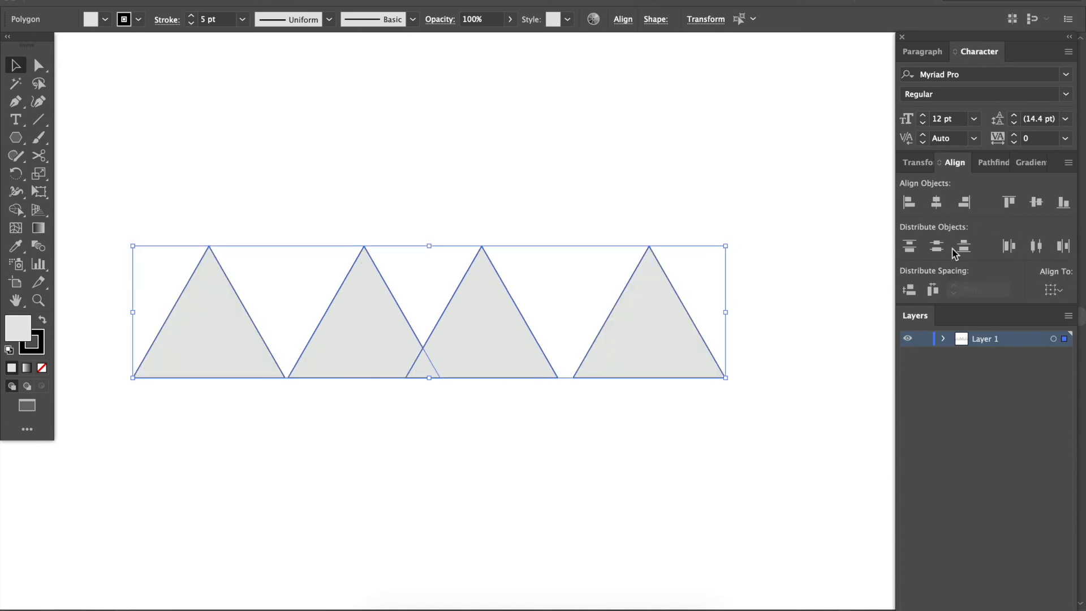
left_click(1038, 245)
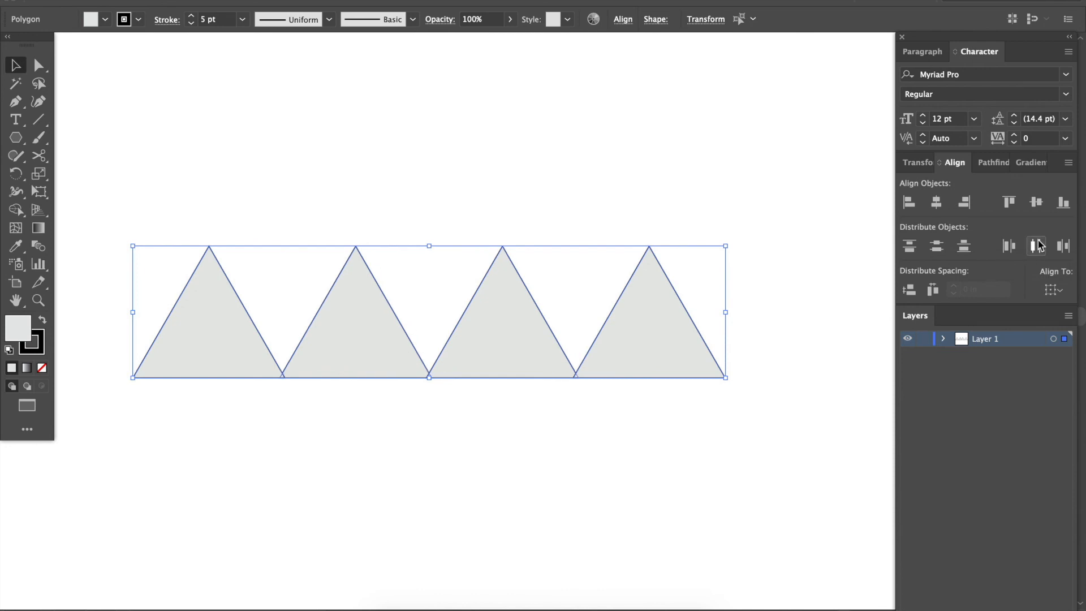
left_click(398, 507)
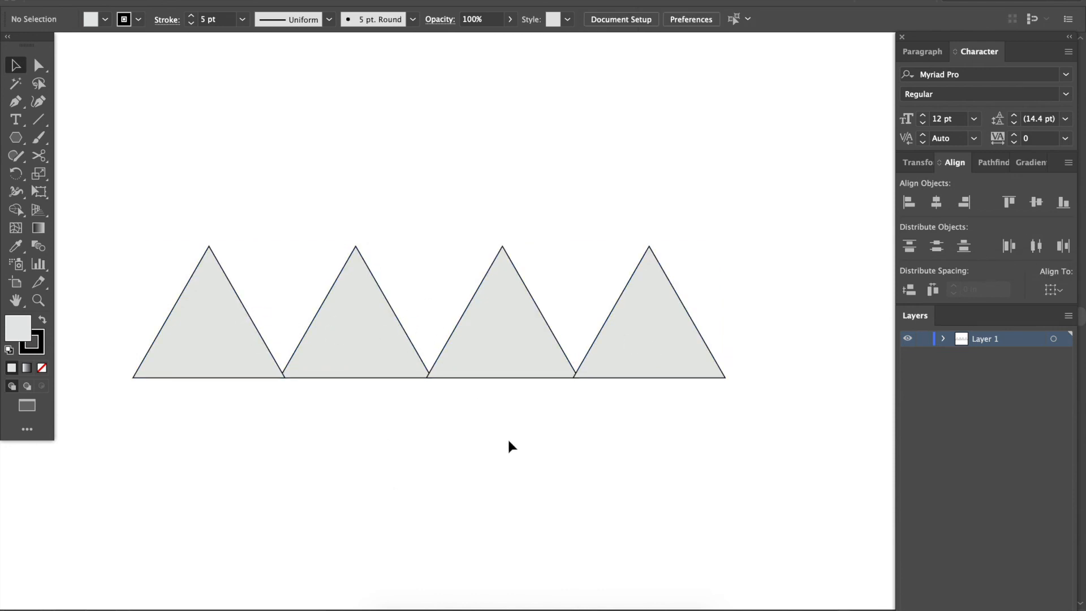
Examine how the base corners of the two rightmost triangles overlap by selecting their anchor points with Direct Selection.
key("super+plus")
key("super+plus")
key("super+plus")
scroll(508, 441, "right", 3)
left_click_drag(541, 478, 590, 403)
key("a")
left_click_drag(545, 484, 594, 414)
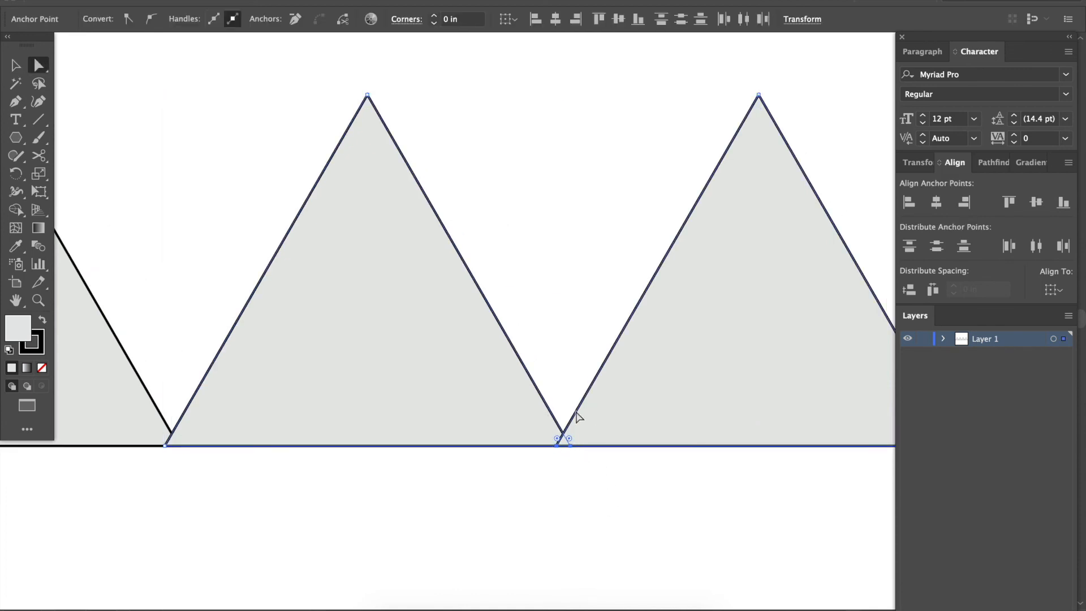
key("super+minus")
key("super+minus")
key("super+minus")
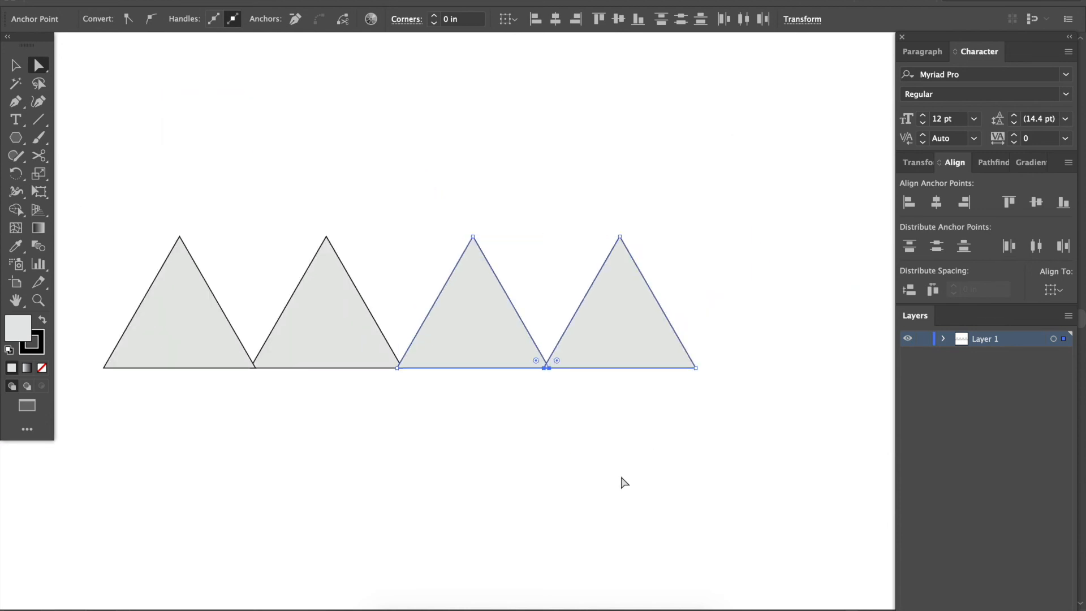
left_click(618, 477)
Move the rightmost triangle farther right and redistribute all four evenly by horizontal center.
key("v")
left_click(615, 345)
left_click_drag(616, 344, 660, 345)
left_click_drag(95, 280, 708, 374)
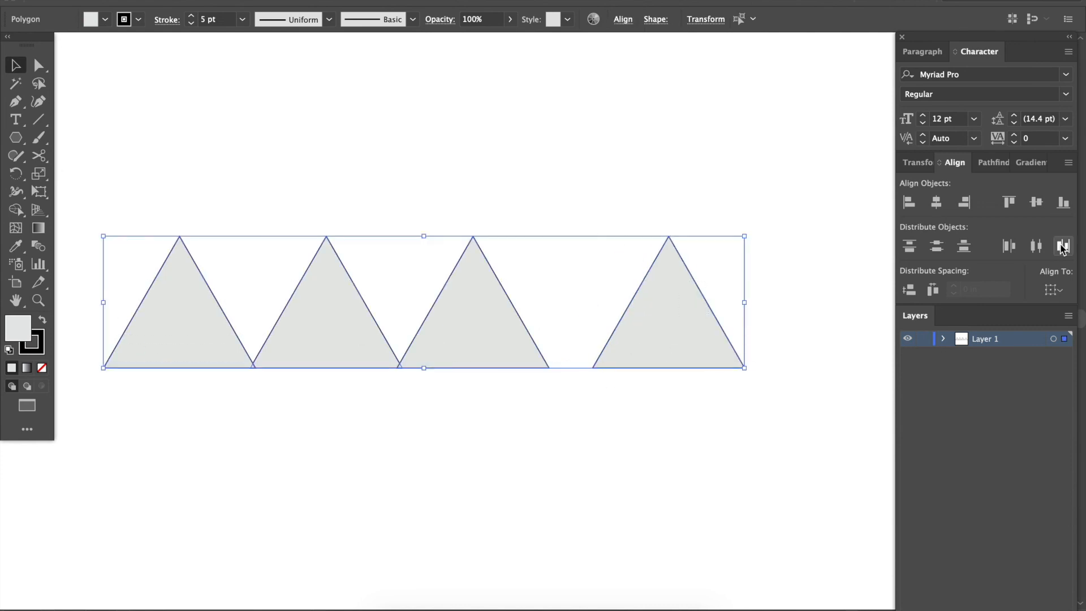
left_click(1036, 245)
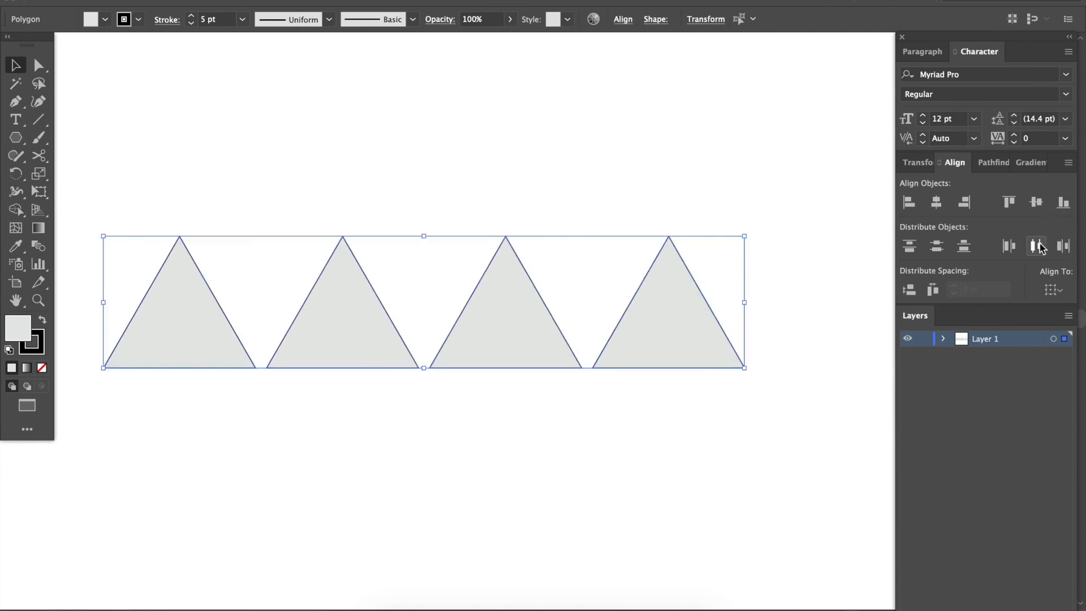
left_click(555, 463)
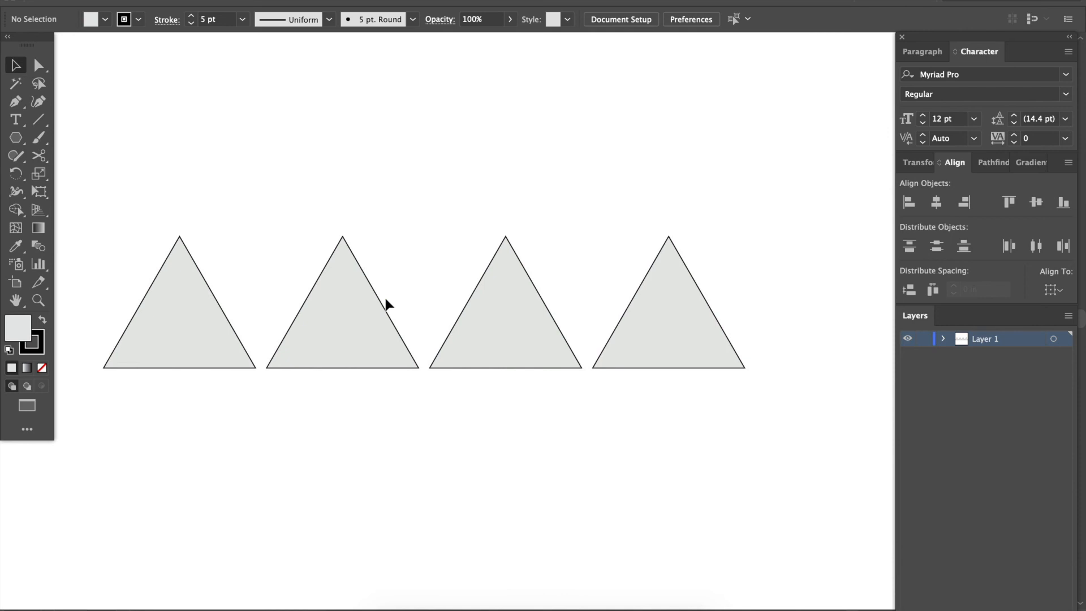
Delete the three triangles on the right, keeping only the leftmost one.
left_click_drag(332, 223, 728, 402)
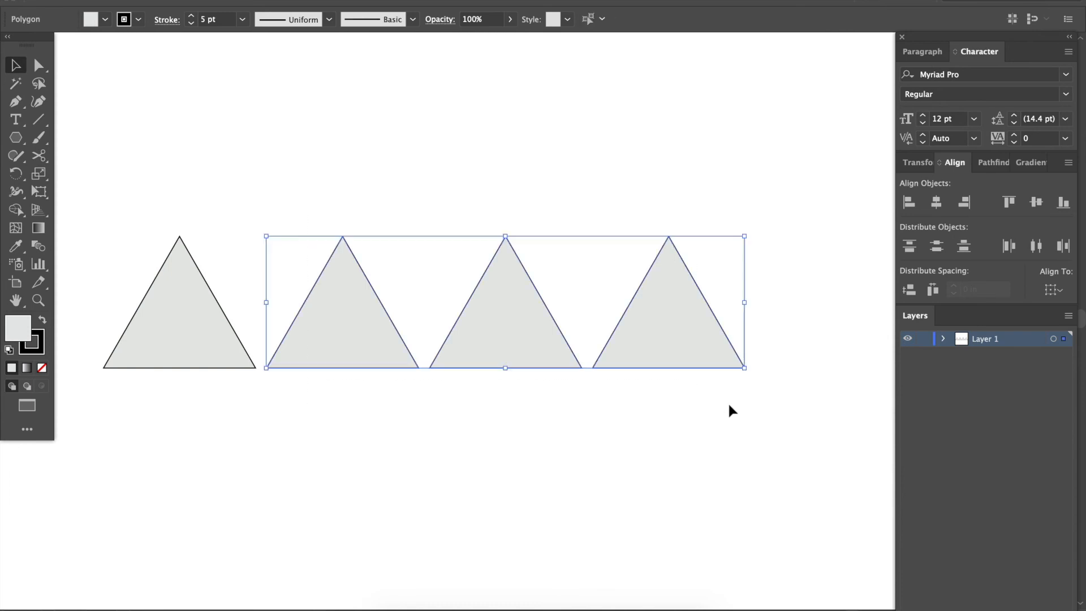
key("Delete")
scroll(727, 402, "left", 7)
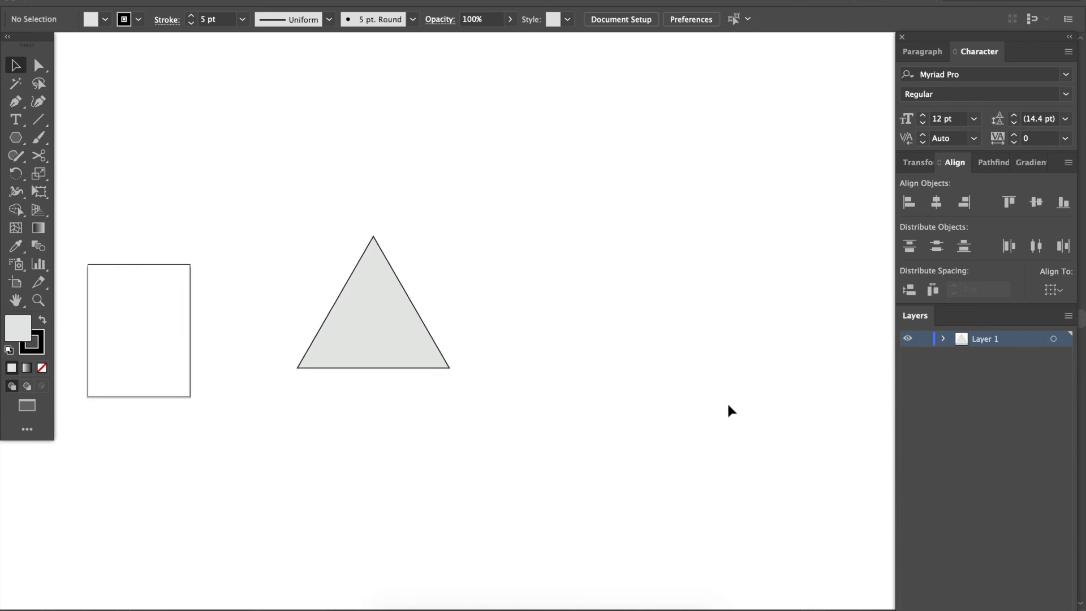
Show the document rulers around the canvas with the remaining triangle in closer view.
key("super+equal")
key("r")
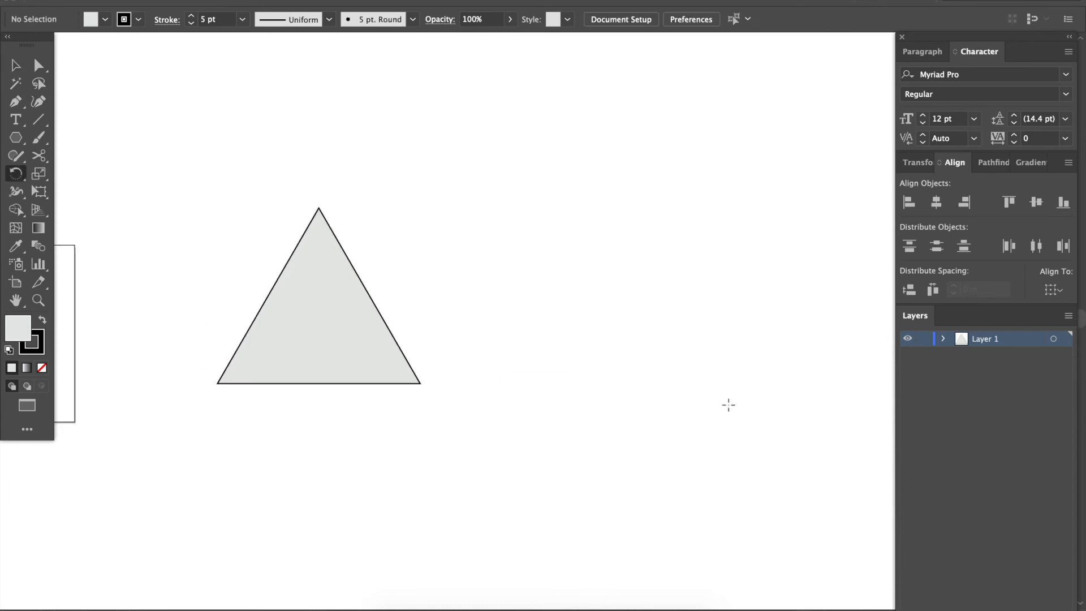
key("super+r")
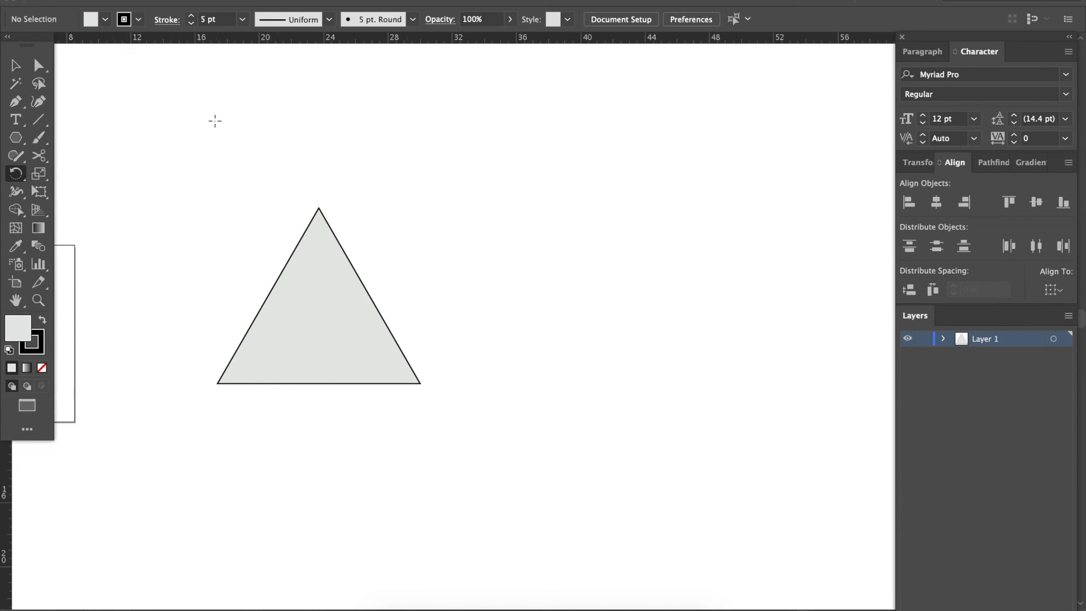
Place a horizontal guide along the triangle's base and a vertical guide through its right base corner.
key("super+plus")
scroll(204, 101, "left", 3)
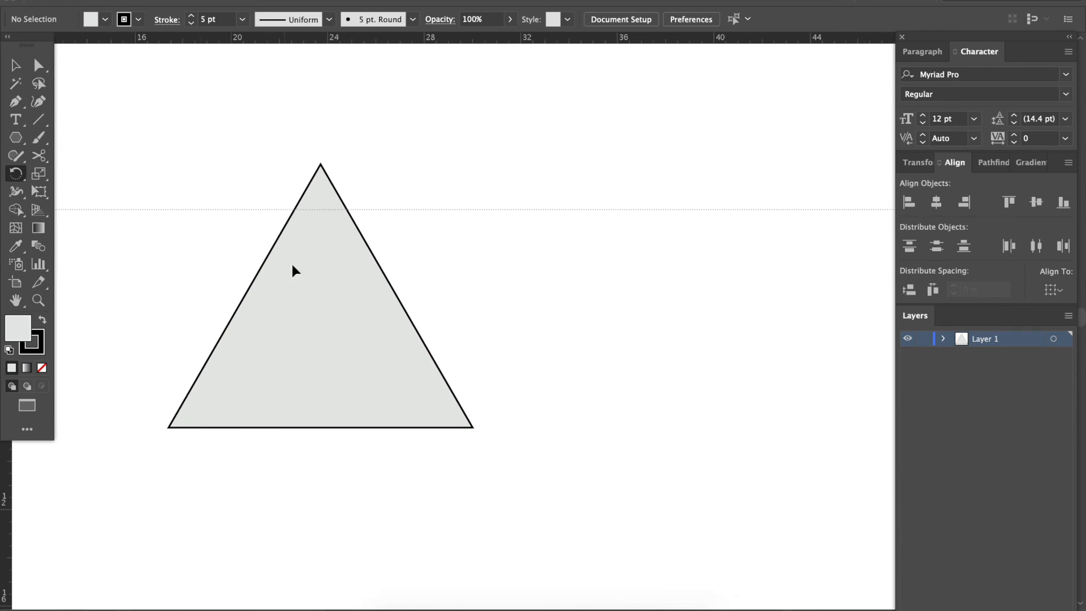
left_click_drag(302, 364, 306, 427)
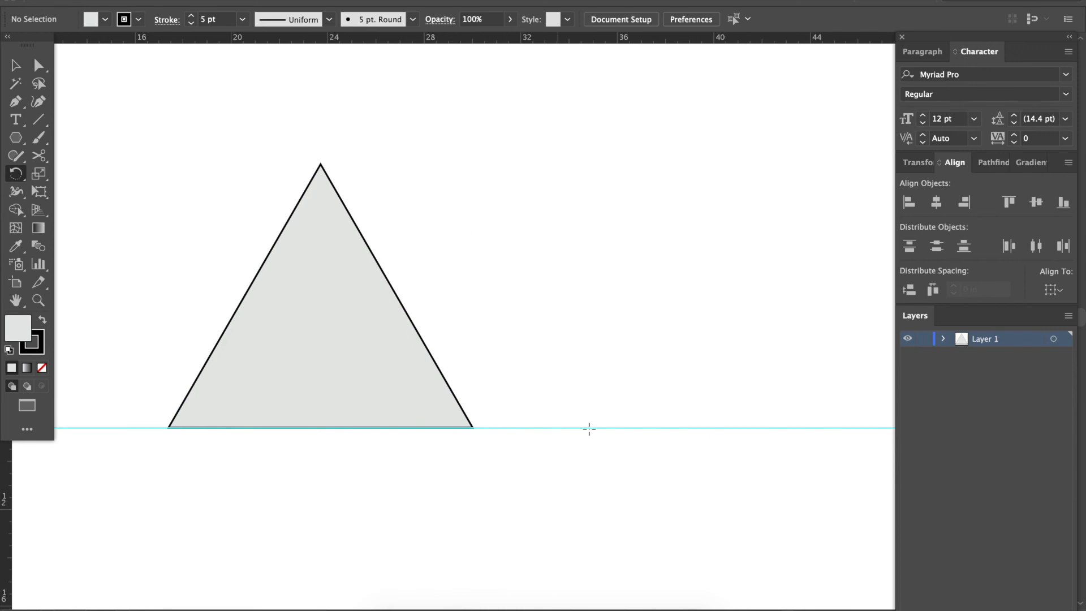
scroll(606, 409, "right", 3)
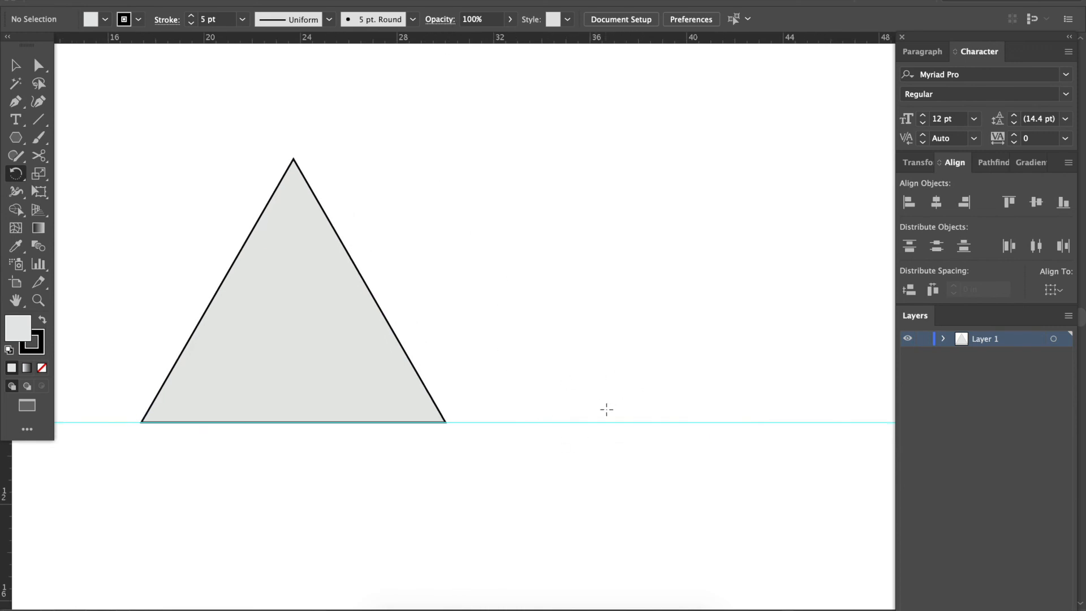
scroll(577, 396, "down", 1)
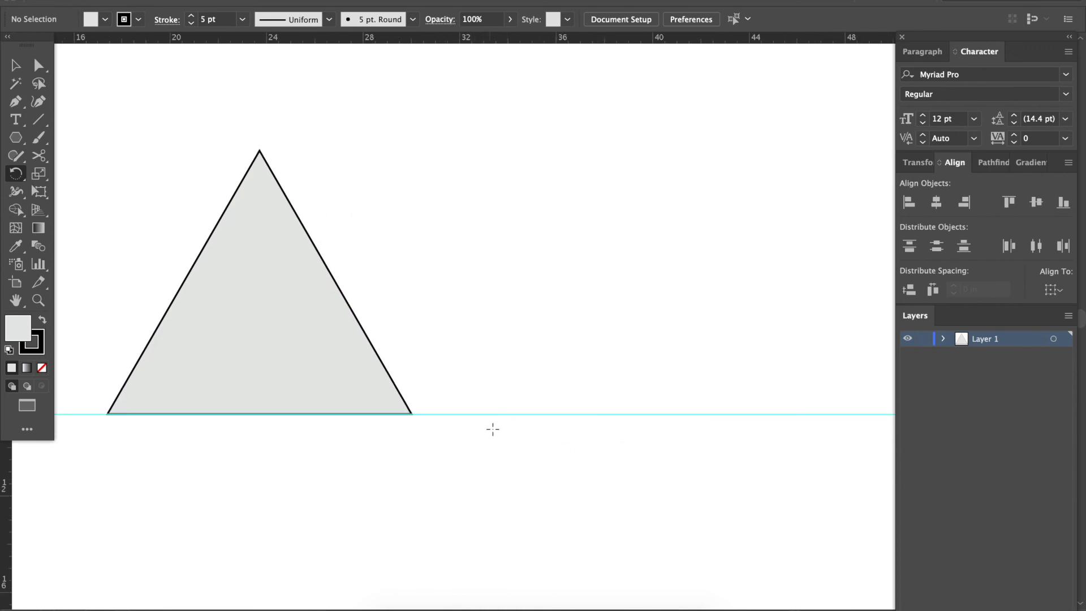
key("super+minus")
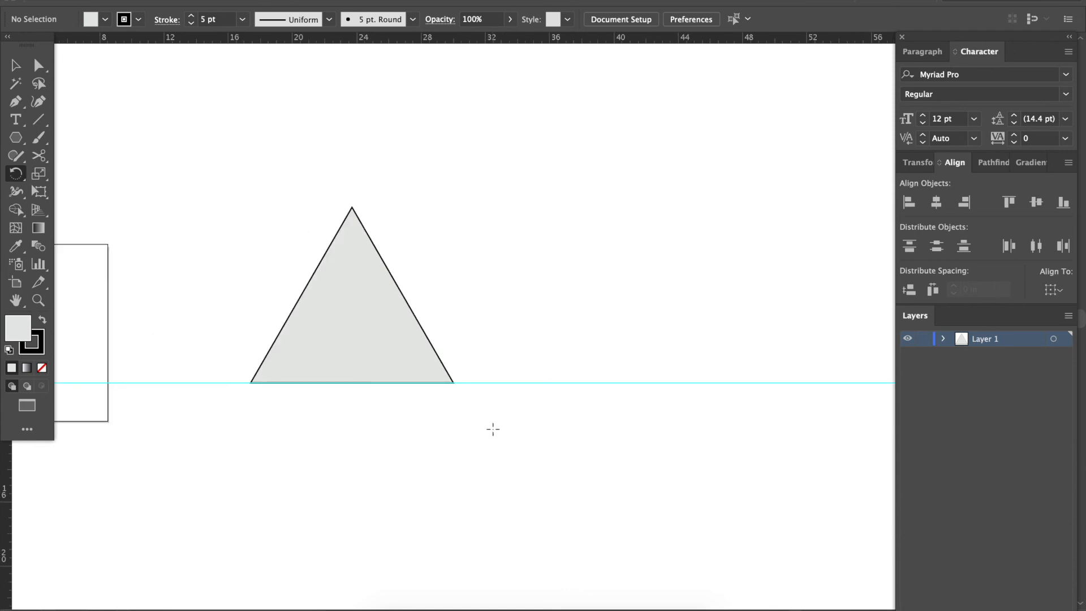
left_click_drag(7, 487, 454, 434)
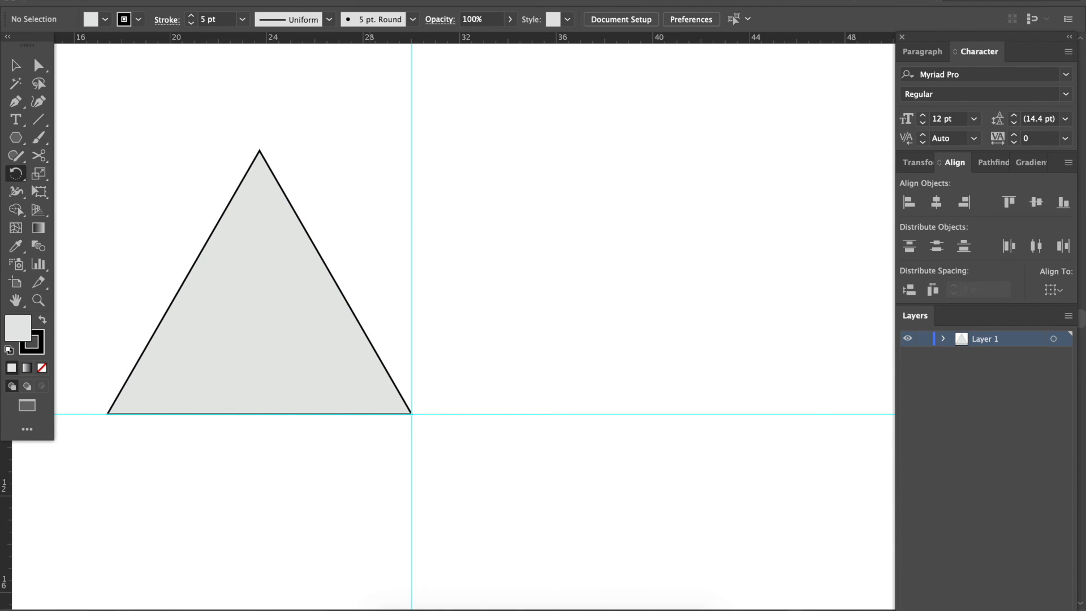
Show the document grid behind the triangle and its guides.
left_click(348, 1)
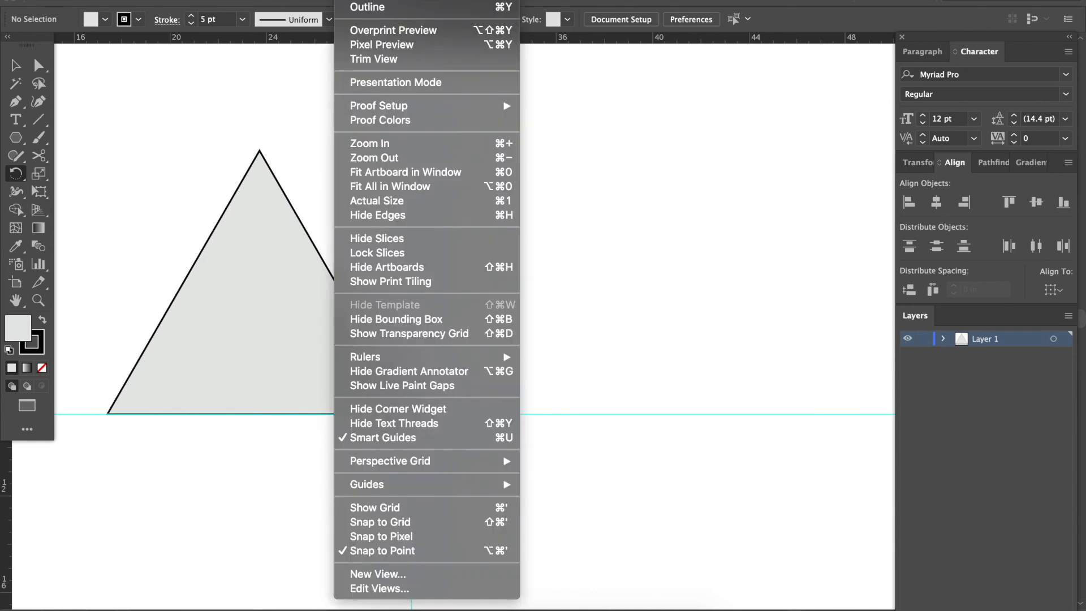
left_click(382, 507)
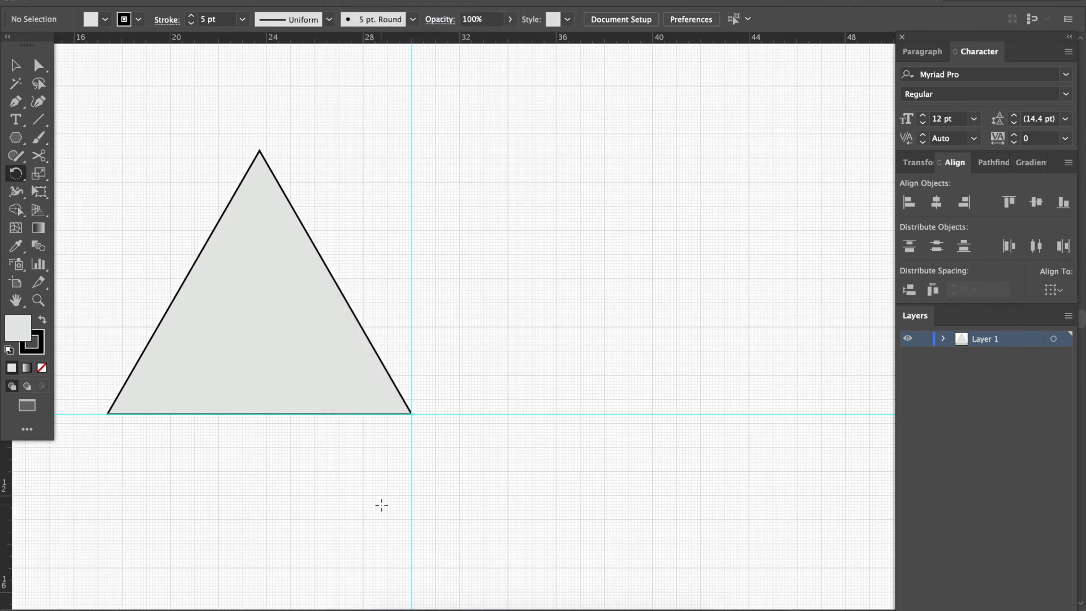
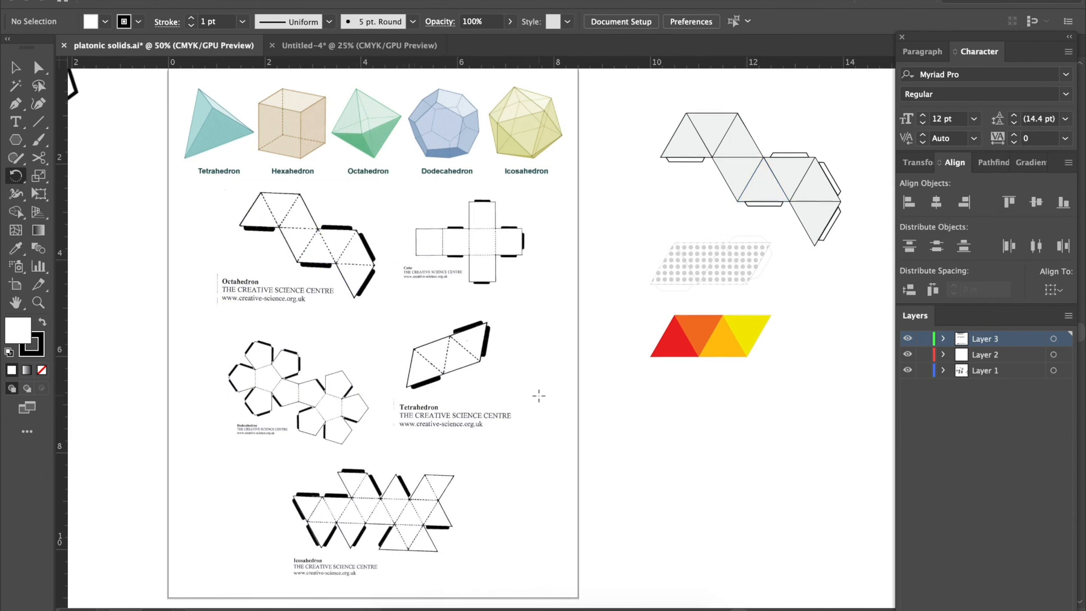
Switch to full-screen mode with the octahedron net beside the artboard in closer view.
scroll(538, 395, "right", 10)
scroll(538, 395, "up", 4)
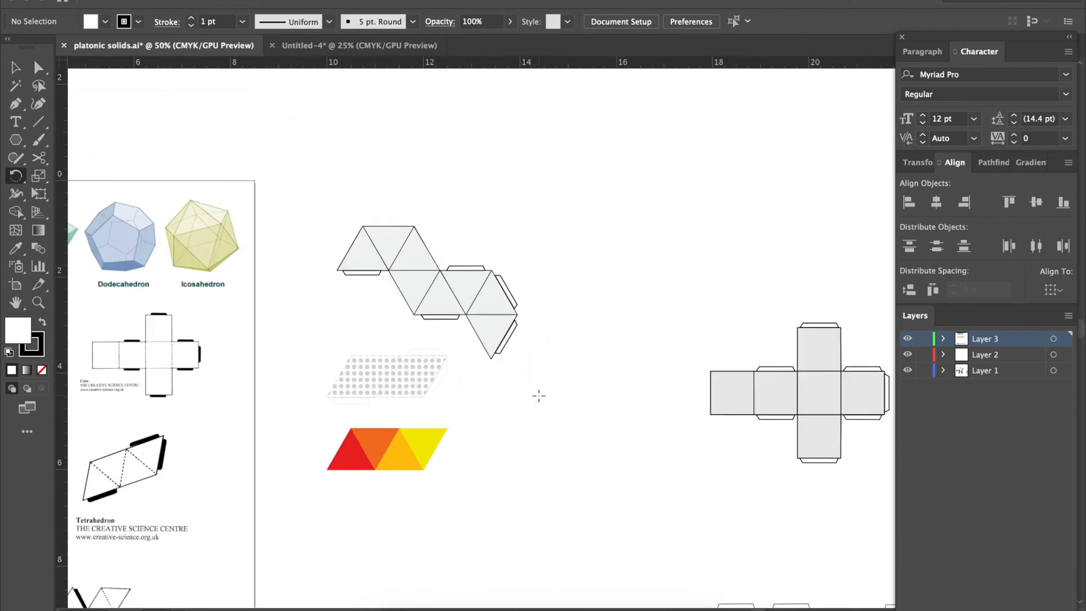
key("super+equal")
key("super+equal")
key("super+equal")
scroll(538, 395, "up", 3)
scroll(539, 395, "left", 2)
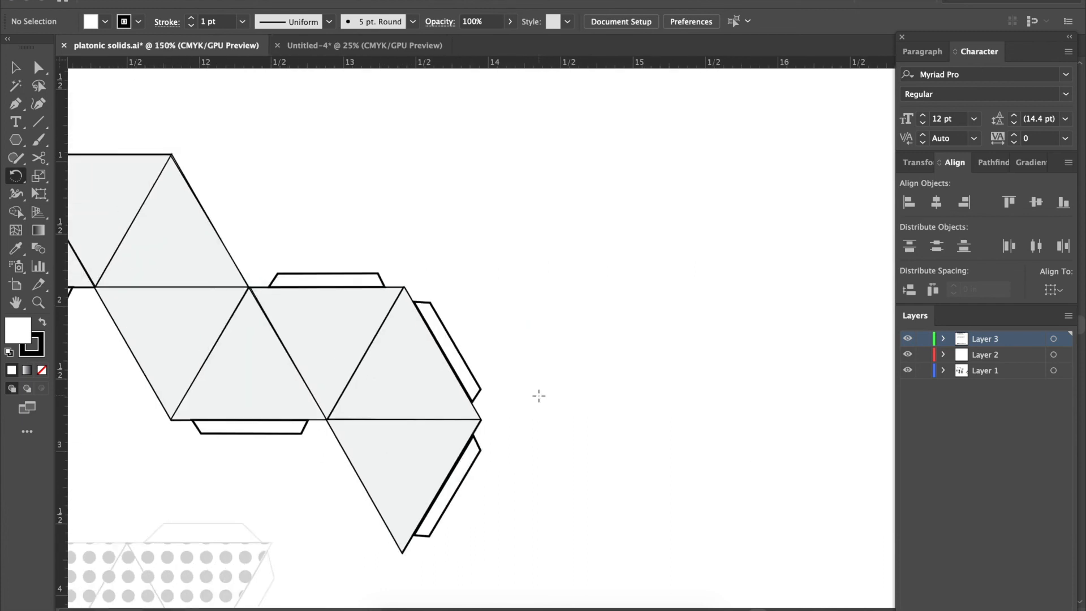
key("f")
key("super+minus")
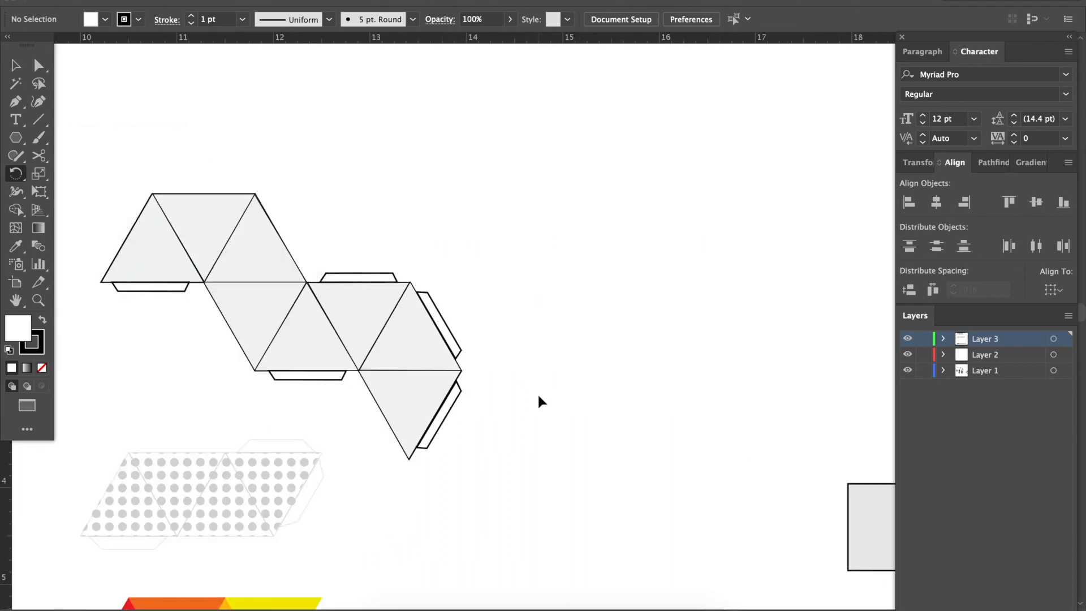
scroll(538, 396, "up", 3)
scroll(538, 395, "left", 1)
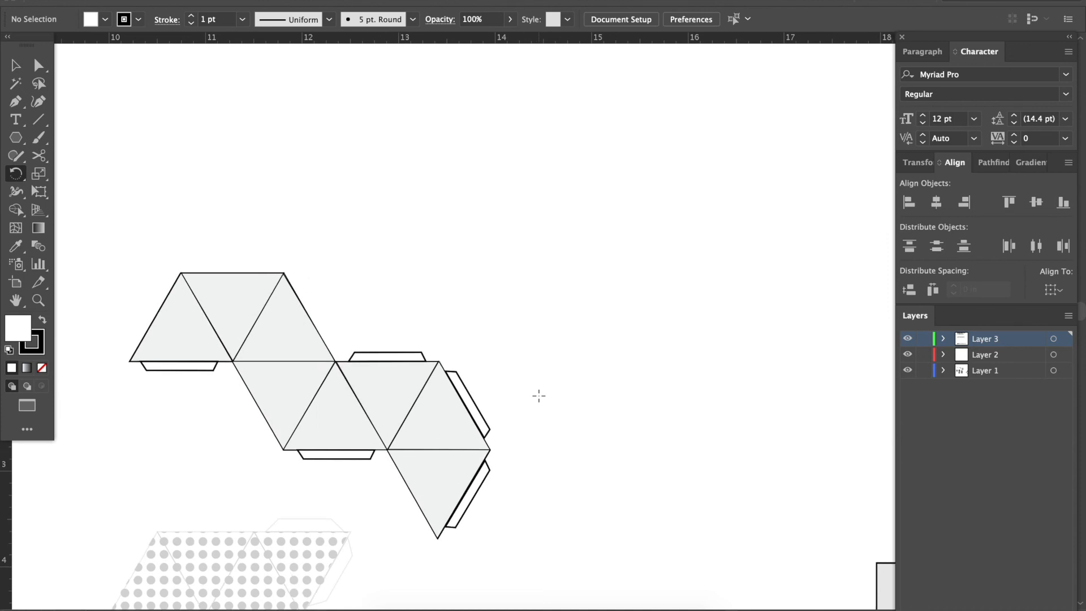
Rotate the whole octahedron net slightly counter-clockwise, move it a little upward and deselect it.
key("v")
left_click_drag(145, 247, 560, 508)
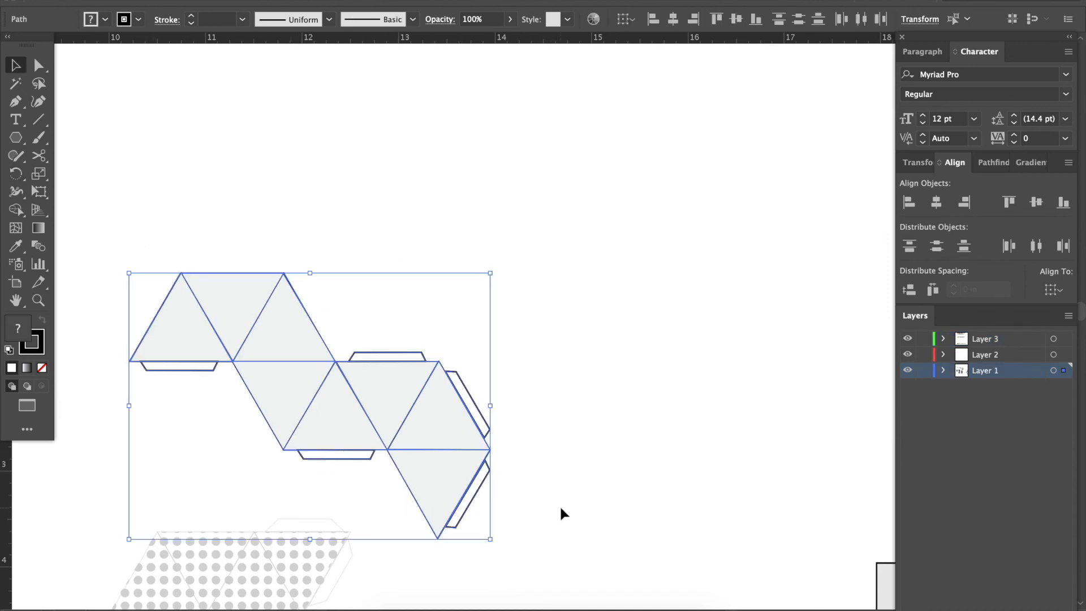
left_click_drag(497, 267, 424, 203)
left_click_drag(417, 401, 416, 369)
scroll(368, 349, "up", 3)
scroll(368, 349, "left", 3)
left_click(357, 177)
scroll(358, 176, "up", 2)
scroll(358, 177, "left", 2)
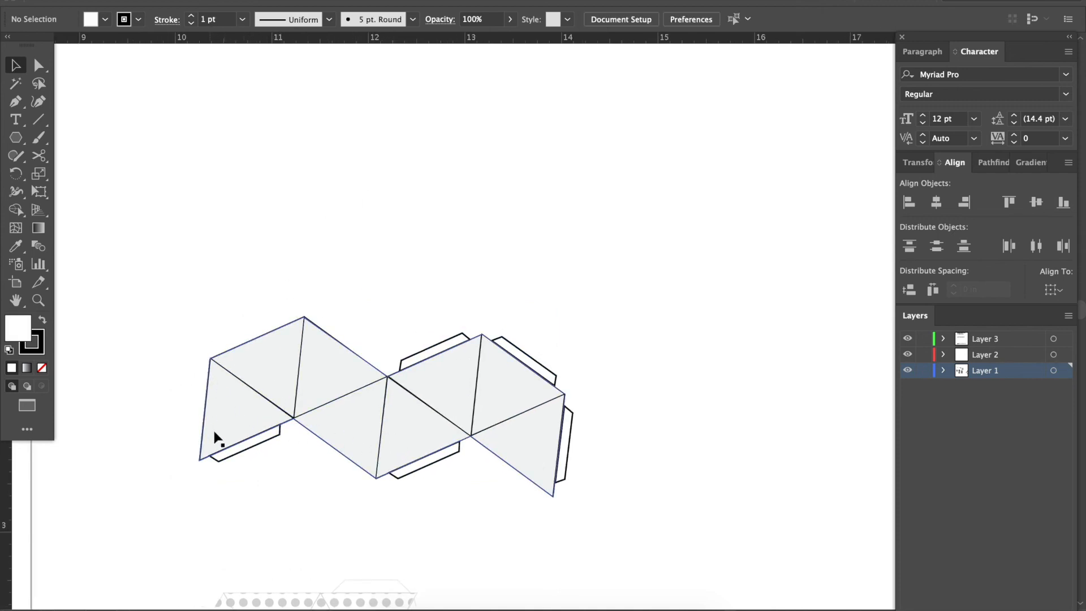
Create a three-sided polygon with a radius of 7.2808 in above the octahedron net.
left_click(16, 138)
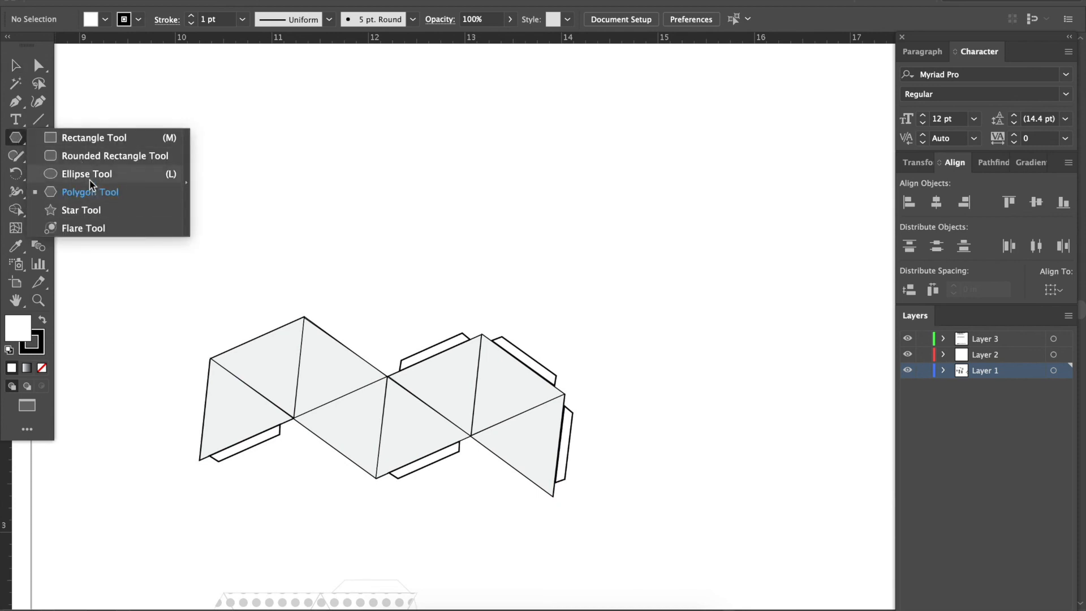
left_click(245, 146)
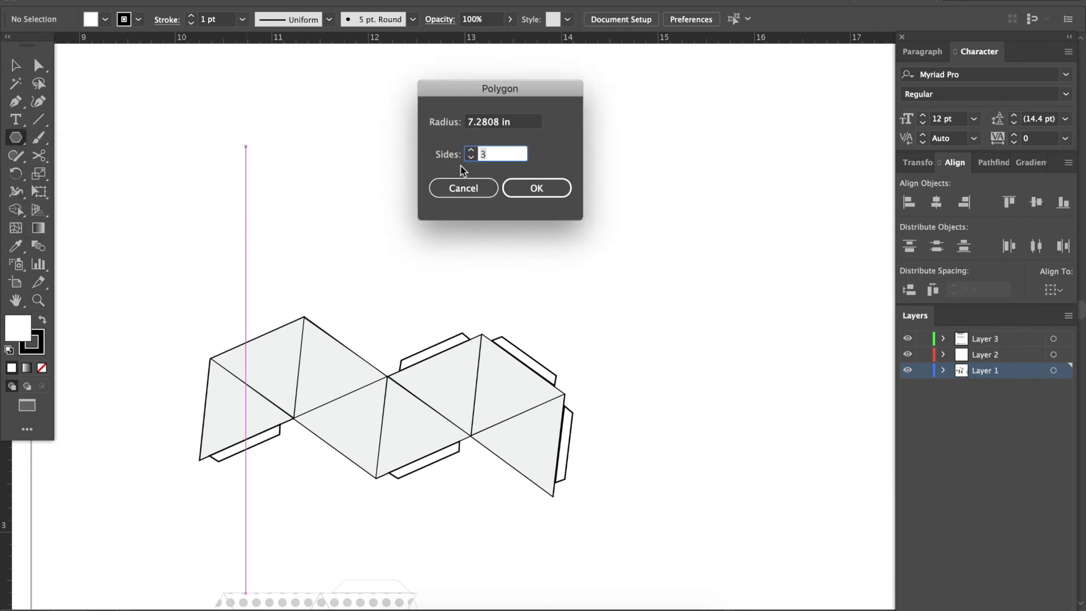
left_click(508, 189)
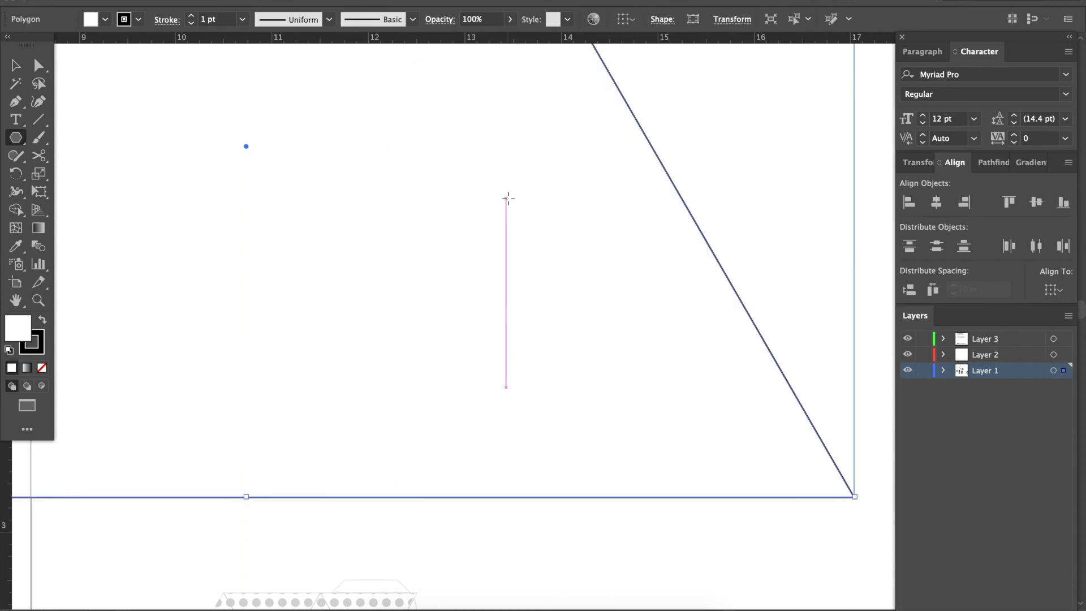
key("super+minus")
key("super+minus")
key("super+minus")
key("super+minus")
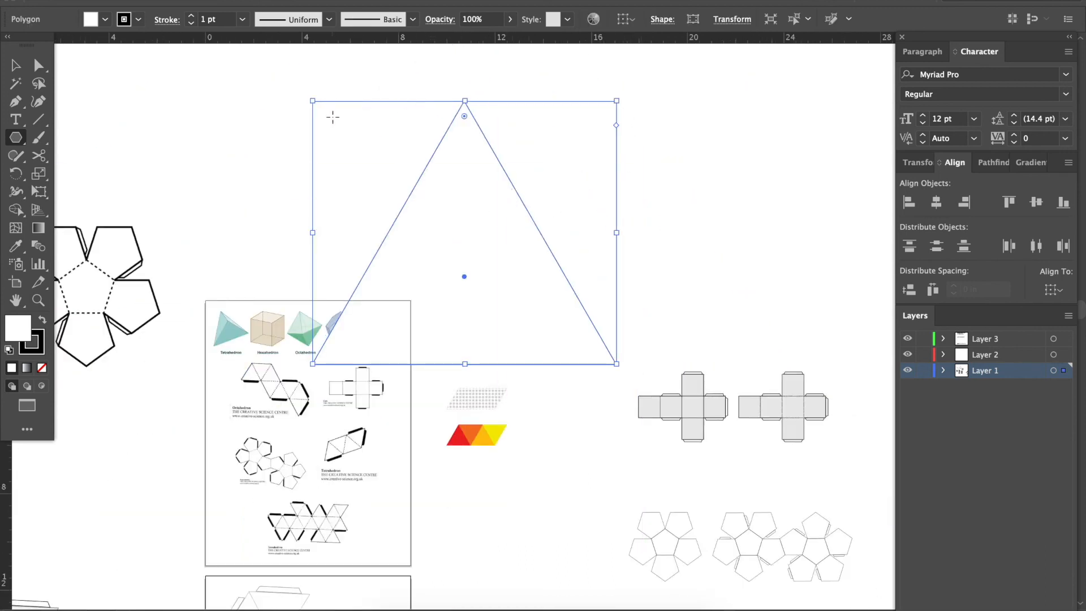
Scale the triangle down proportionally to about 1.4 in wide and place it in the empty area above the octahedron net.
key("v")
left_click_drag(312, 99, 493, 255)
left_click_drag(535, 289, 451, 189)
key("super+equal")
key("super+equal")
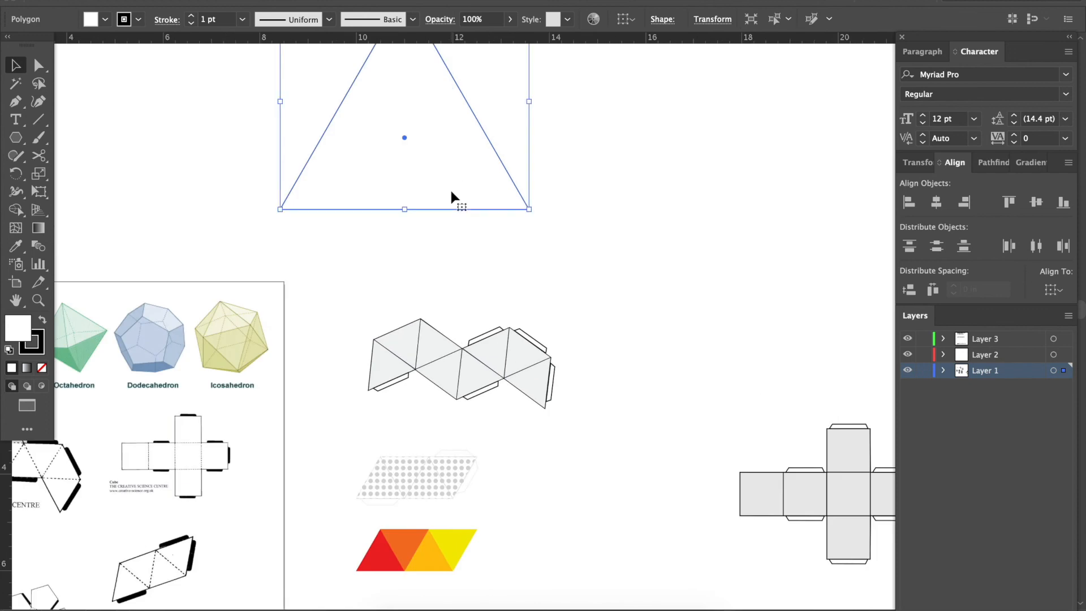
scroll(451, 191, "up", 4)
left_click_drag(301, 106, 382, 209)
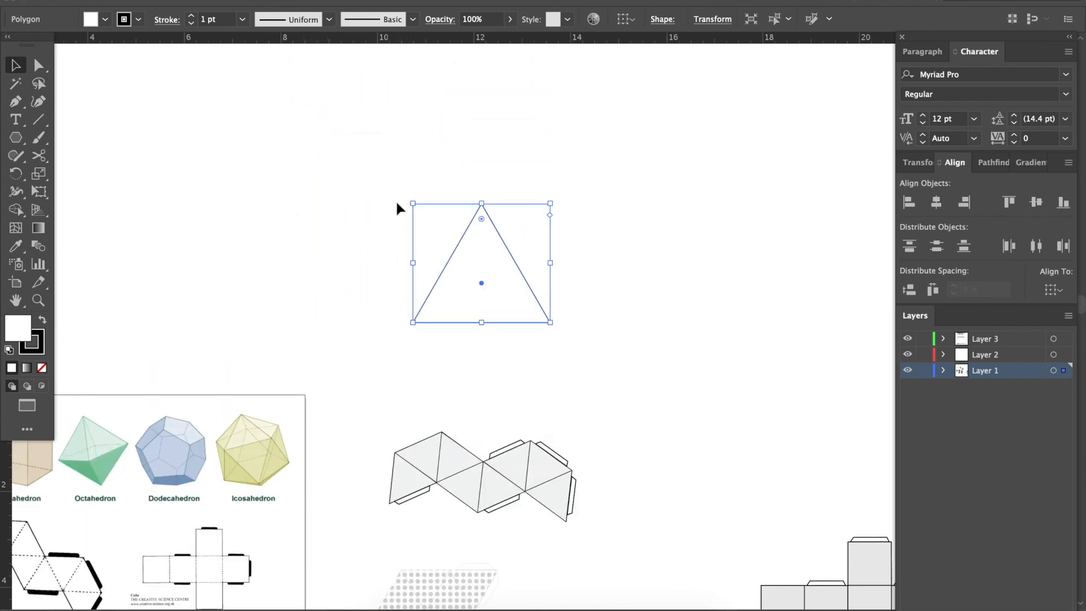
left_click_drag(456, 251, 401, 186)
left_click_drag(357, 145, 365, 389)
key("super+equal")
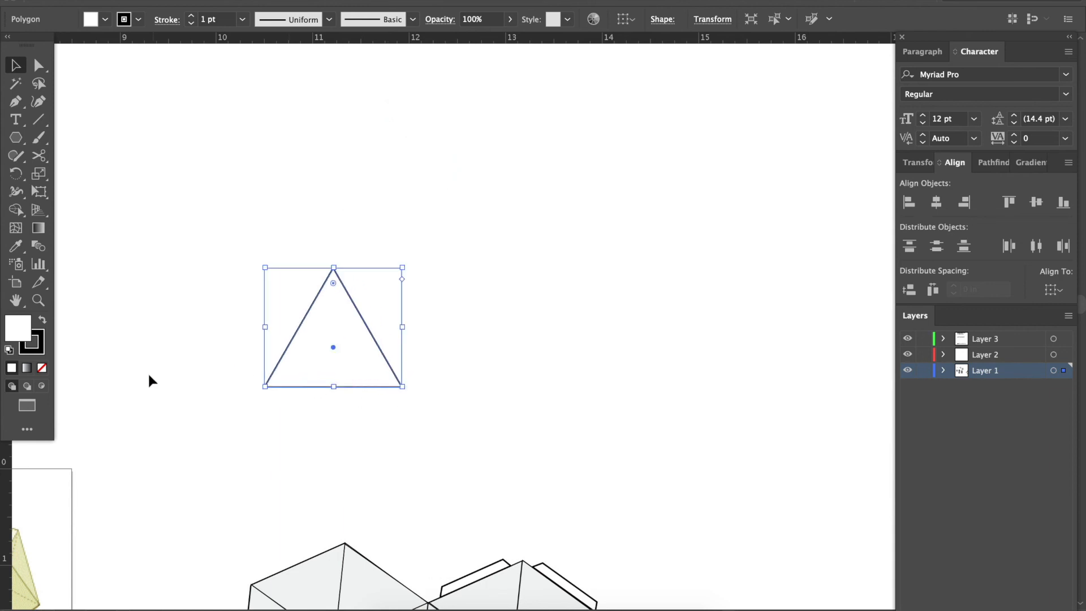
Fill the triangle with light grey DDDDDD.
double_click(19, 338)
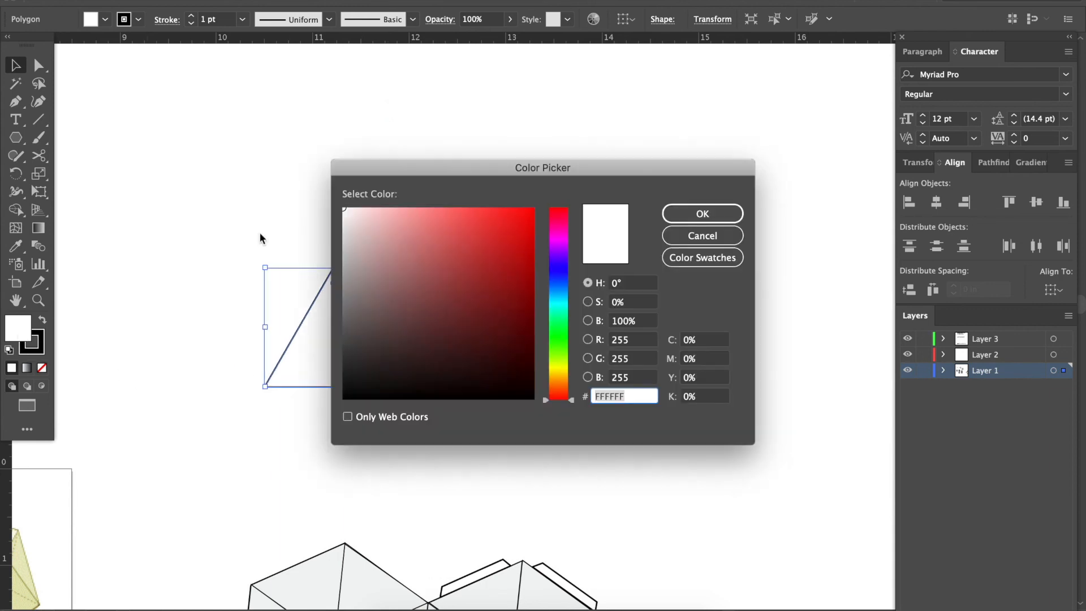
left_click(344, 233)
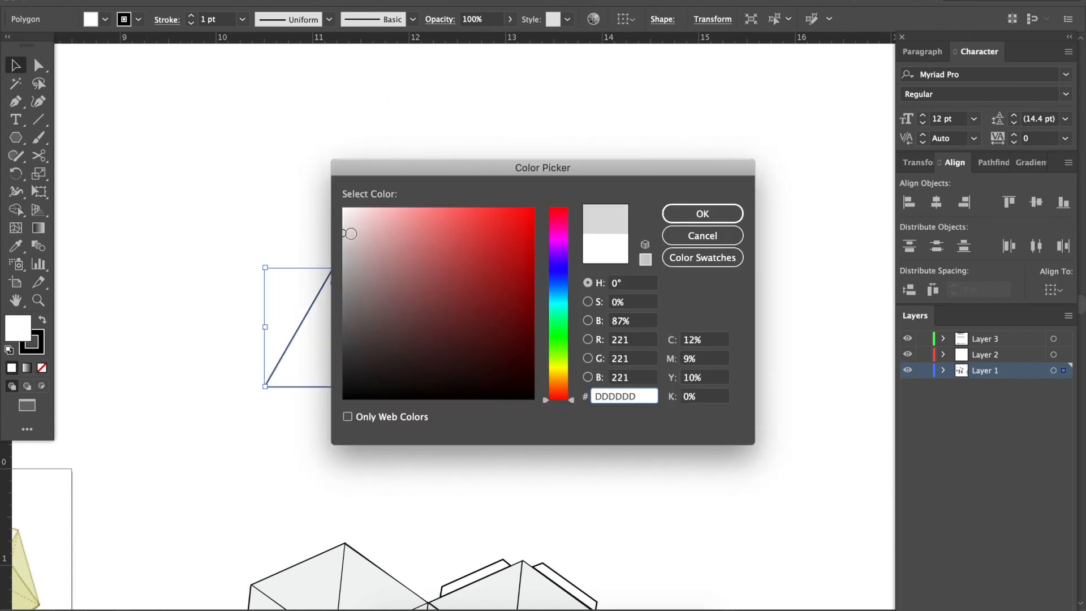
left_click(699, 219)
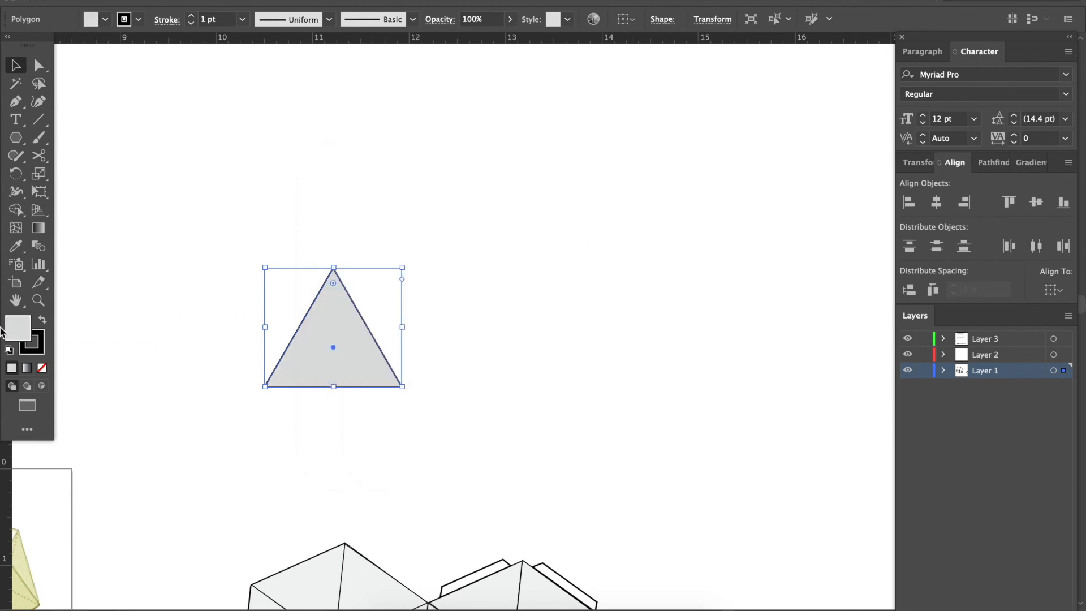
key("super+equal")
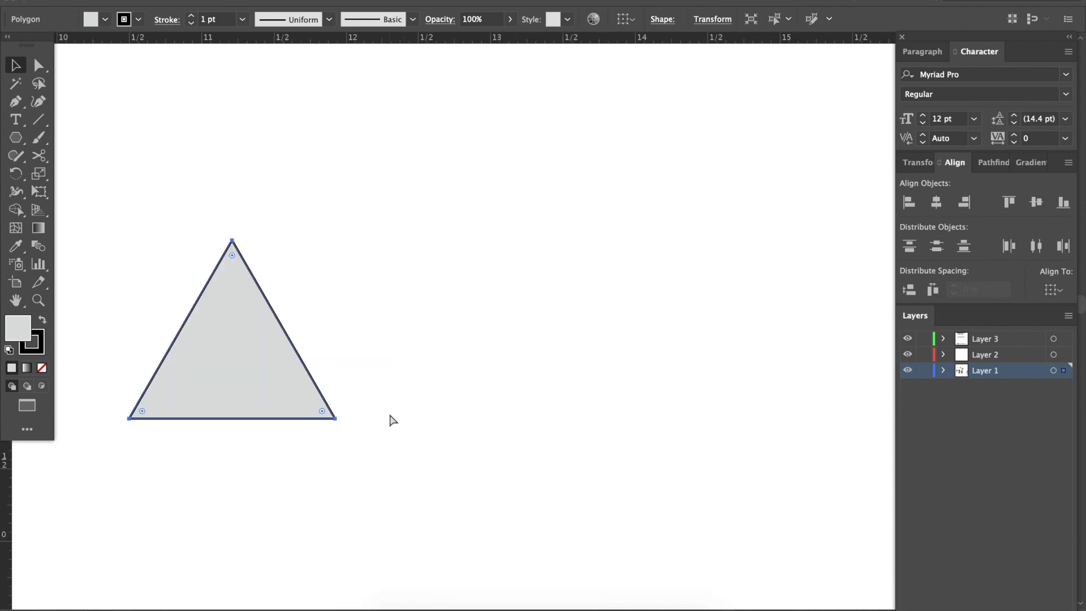
scroll(389, 414, "left", 5)
scroll(389, 415, "up", 1)
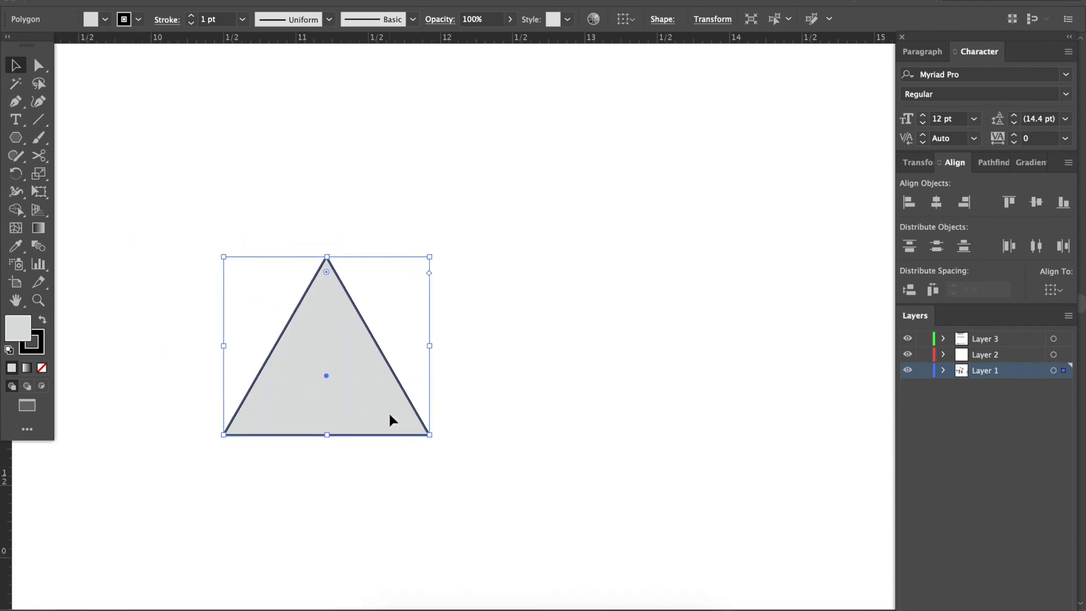
key("super+minus")
key("super+minus")
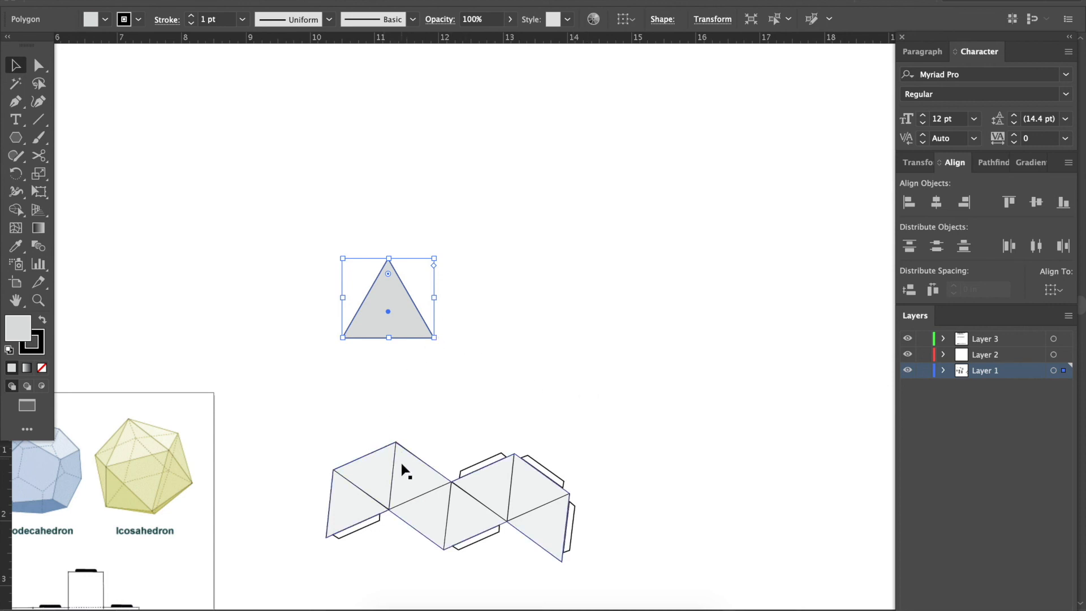
left_click_drag(410, 323, 408, 242)
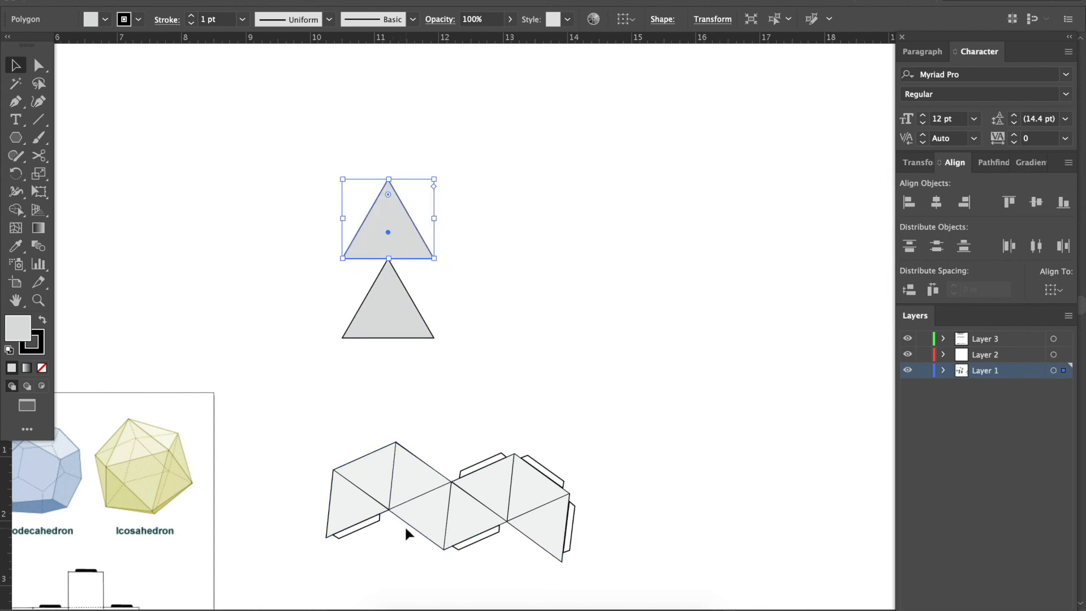
key("Delete")
key("ctrl+equal")
key("ctrl+equal")
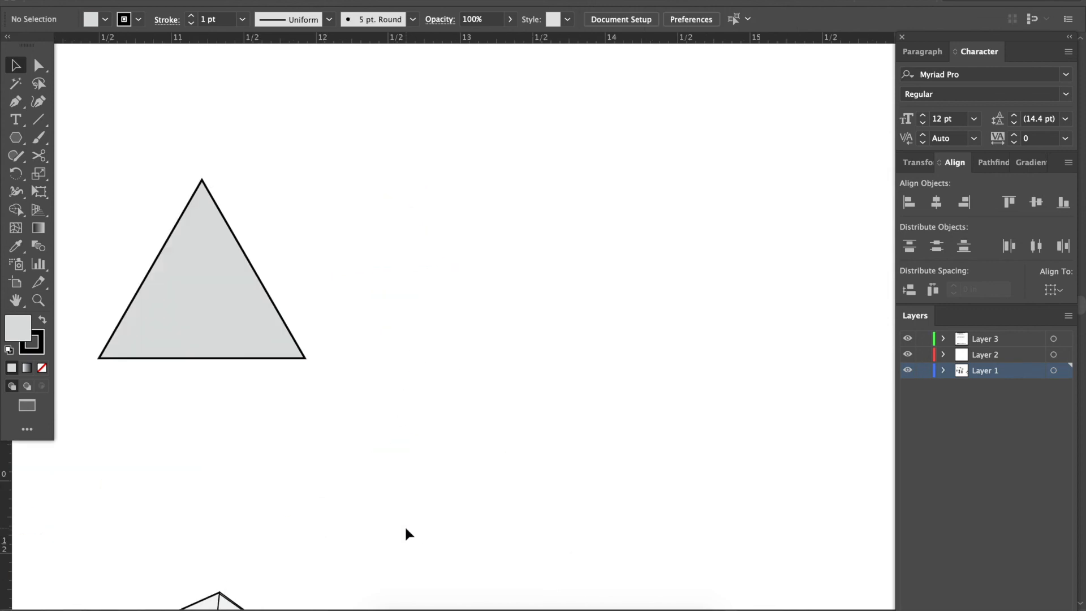
scroll(406, 529, "down", 5)
scroll(406, 529, "left", 2)
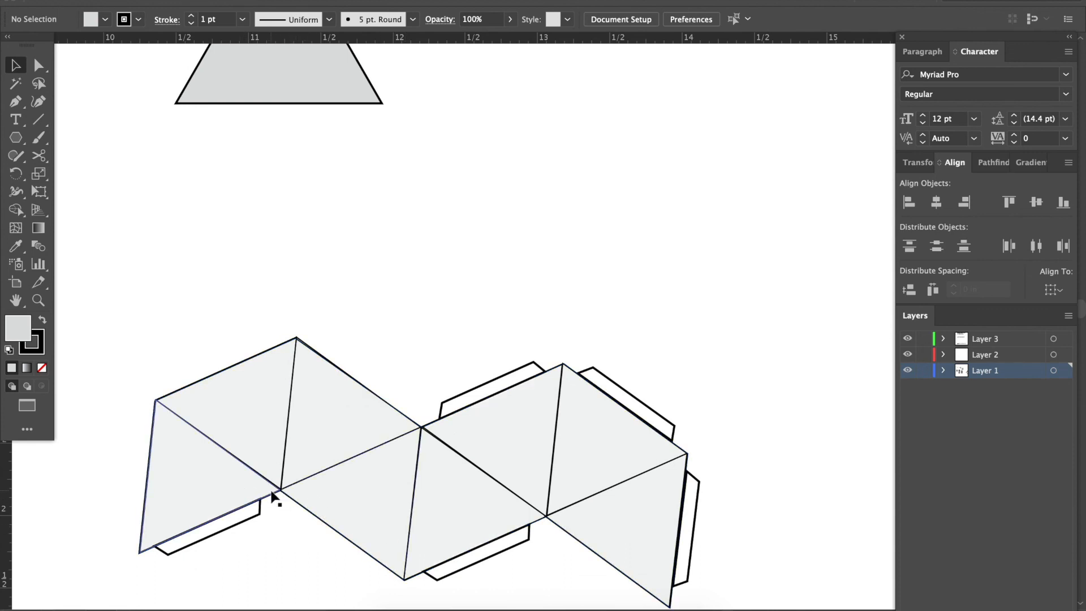
Duplicate the grey triangle 1.23 in straight up so the copy's base rests on the original's apex.
scroll(272, 497, "up", 5)
scroll(277, 326, "up", 1)
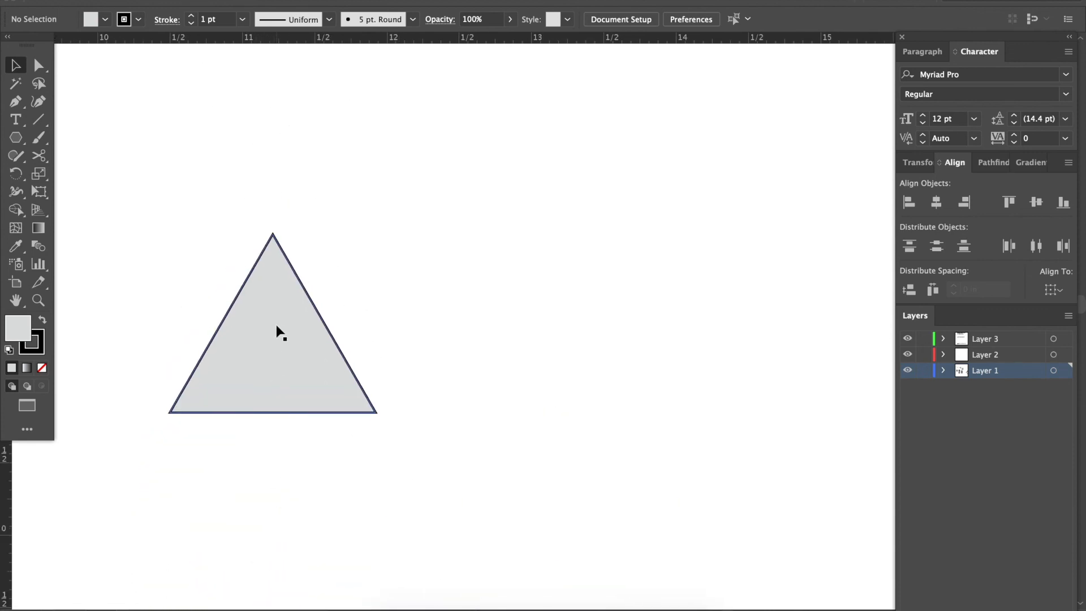
left_click(276, 326)
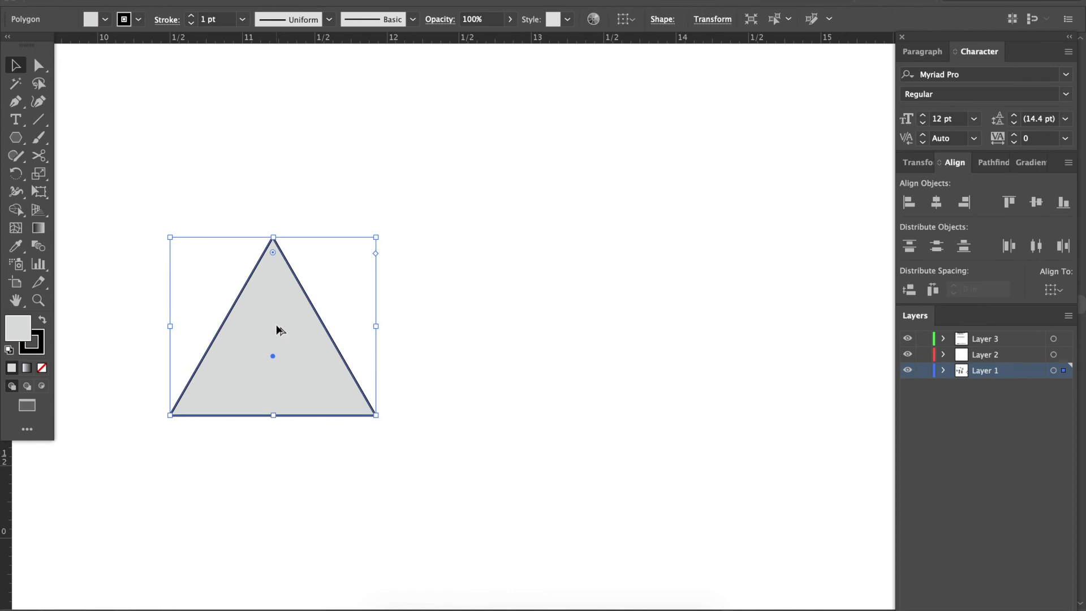
left_click_drag(277, 327, 272, 149)
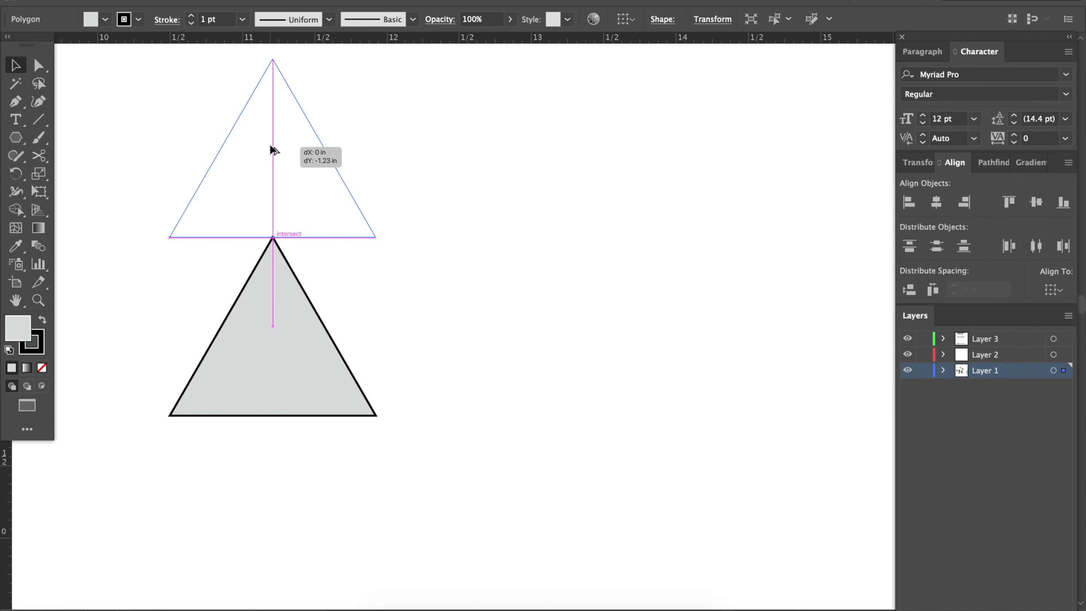
left_click_drag(270, 148, 271, 149)
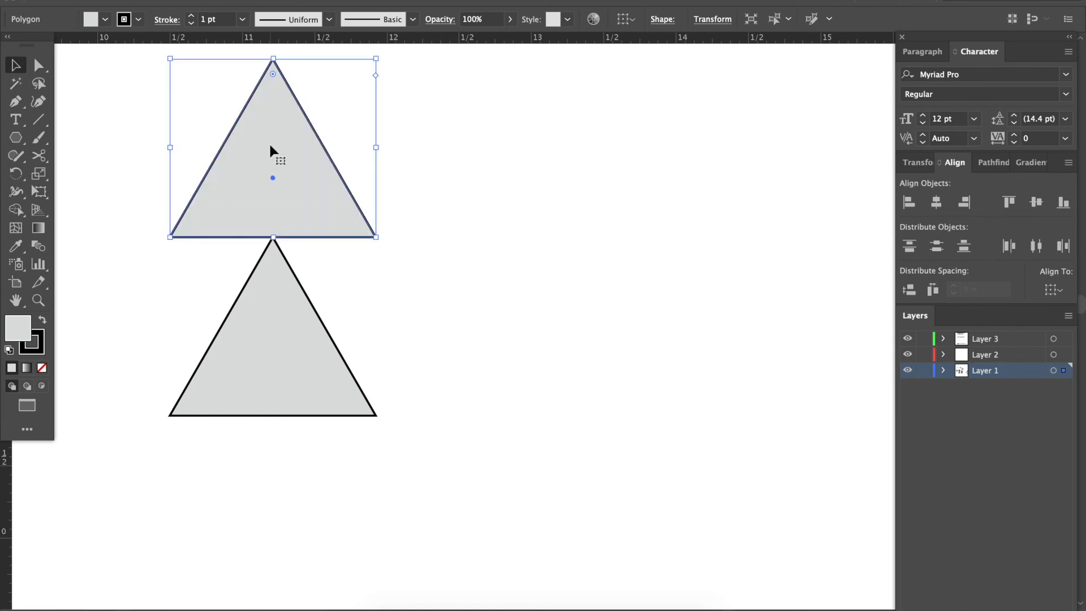
Offset the upper triangle down and to the right over the lower one, and align both triangles to their horizontal centres.
left_click_drag(346, 236, 442, 280)
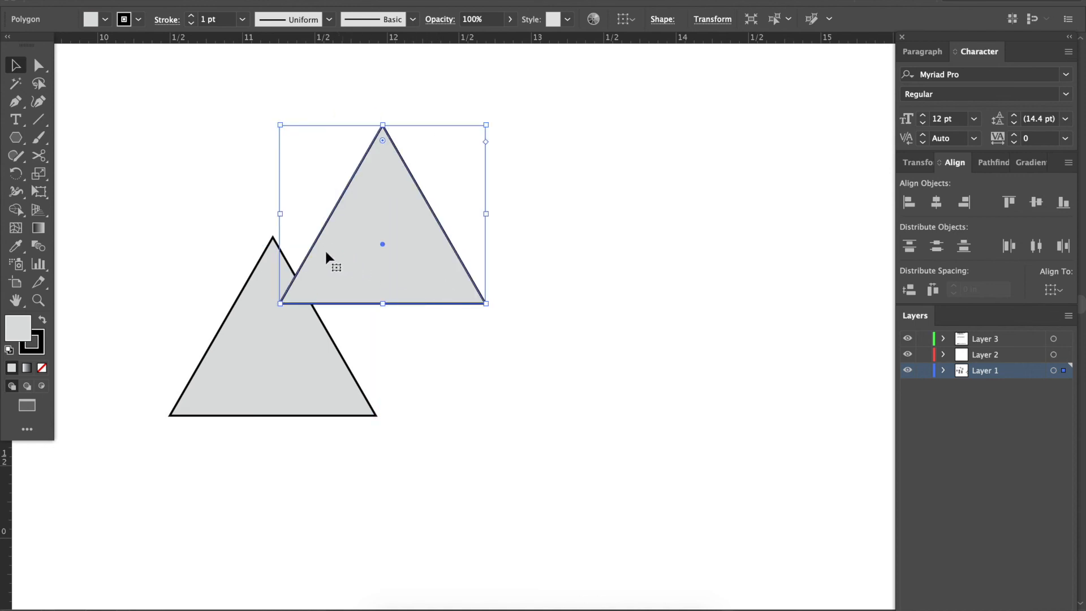
left_click_drag(206, 211, 406, 327)
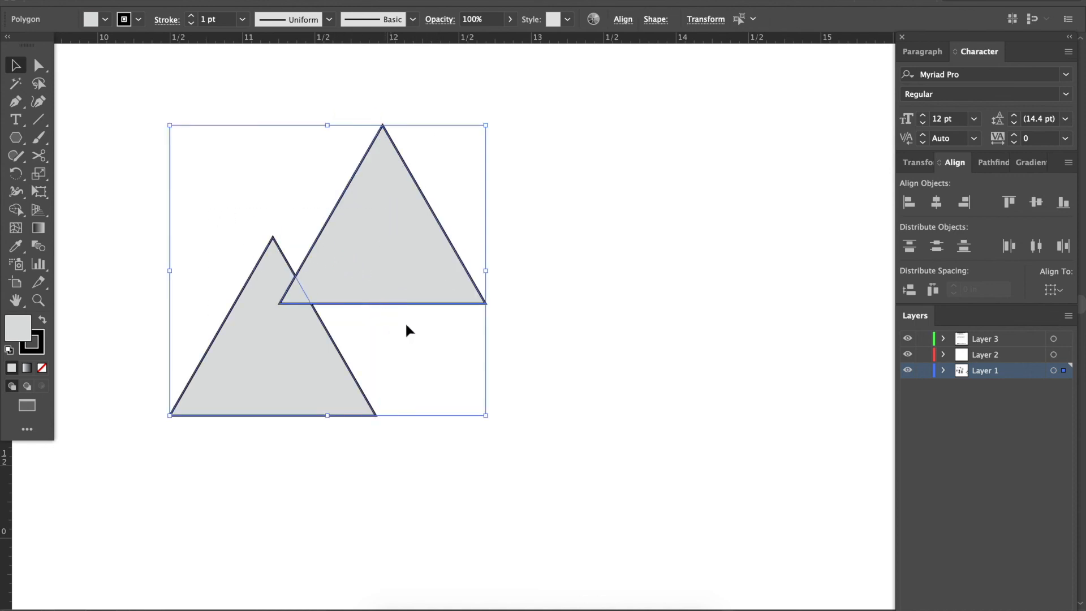
left_click(937, 204)
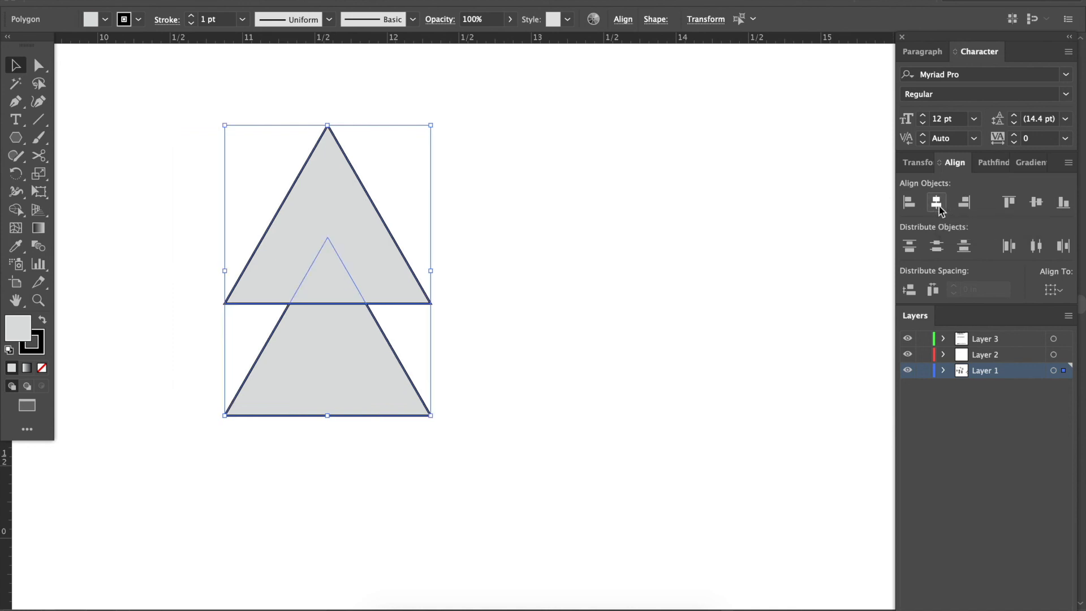
left_click(496, 293)
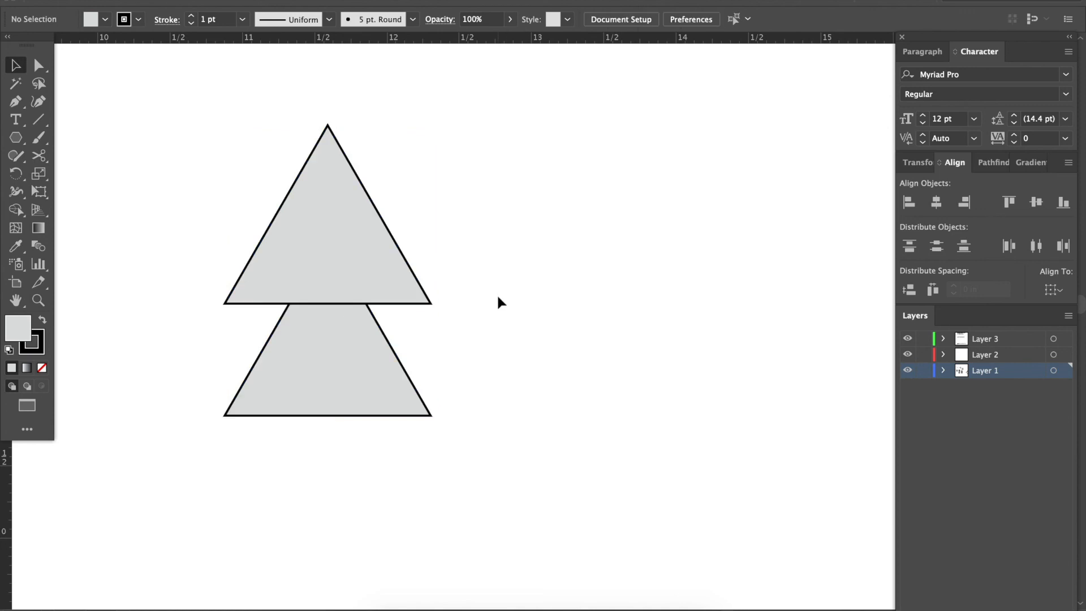
Nudge the upper triangle up in large and small increments until its base sits just above the lower triangle's apex.
left_click(360, 249)
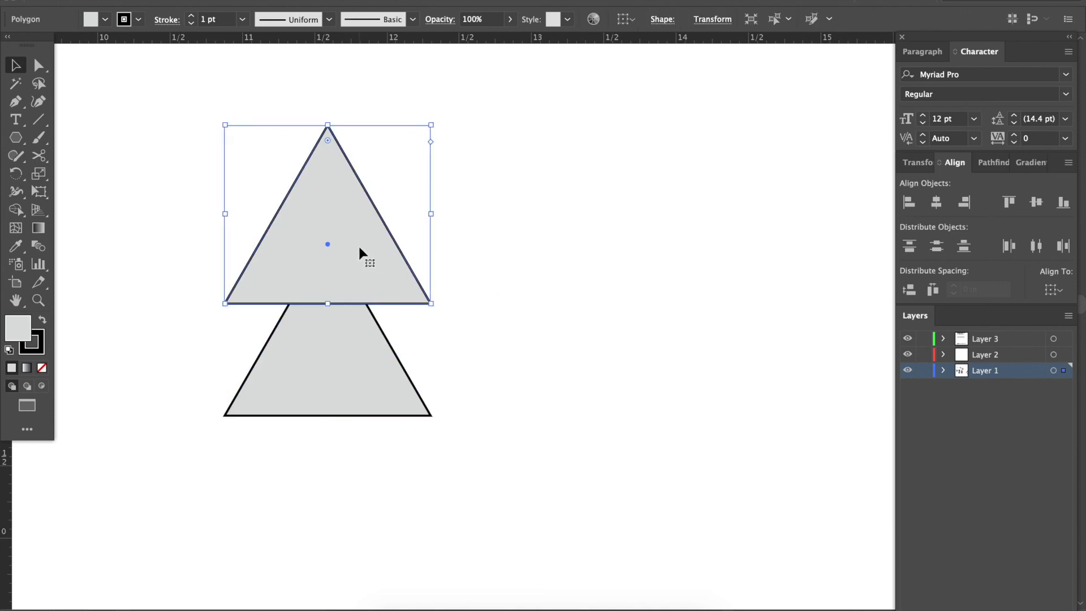
key("shift+Up")
key("shift+Up")
key("shift+Up")
key("shift+Up")
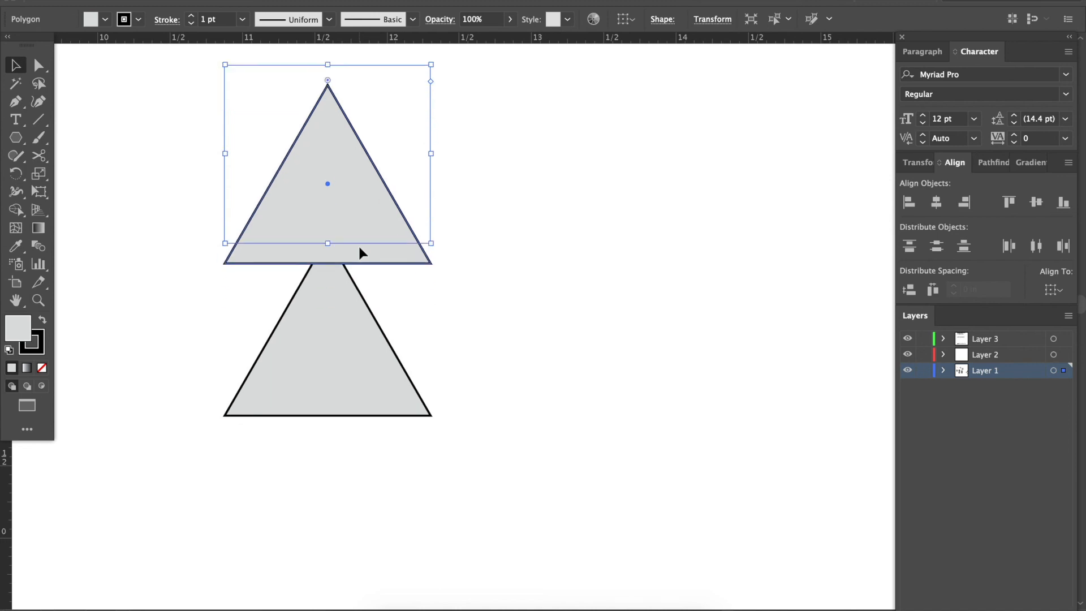
key("shift+Down")
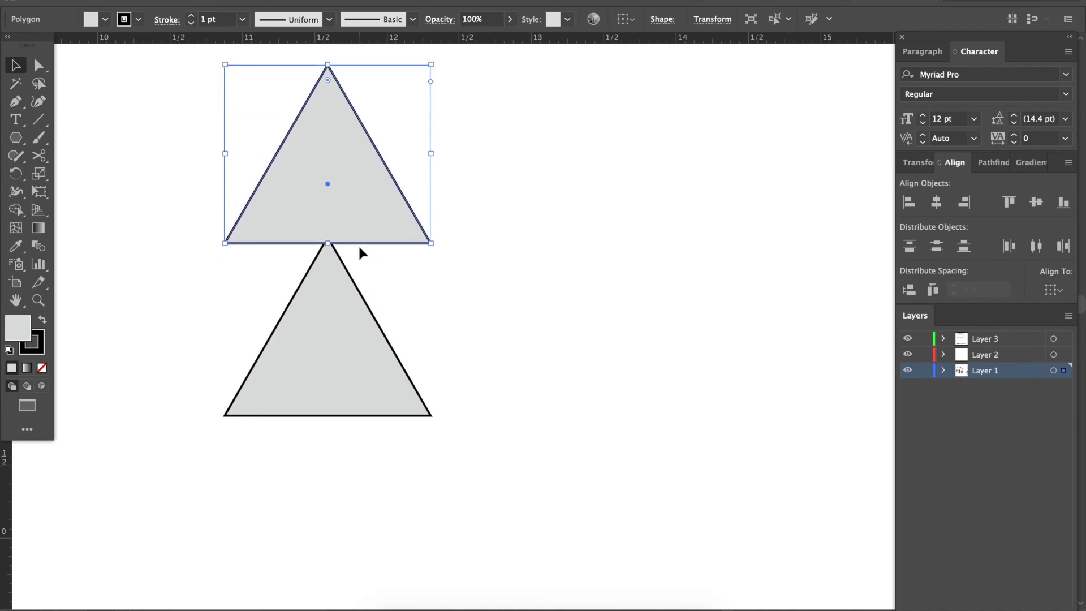
key("Up")
key("Up")
key("Up")
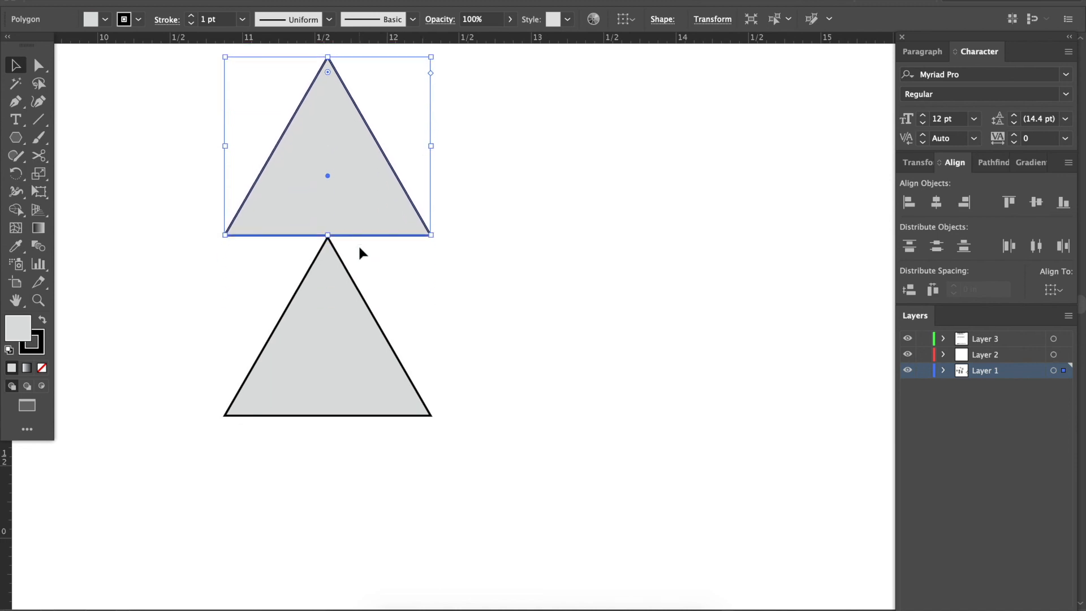
key("Up")
key("Up")
key("Up")
key("shift+Down")
key("shift+Up")
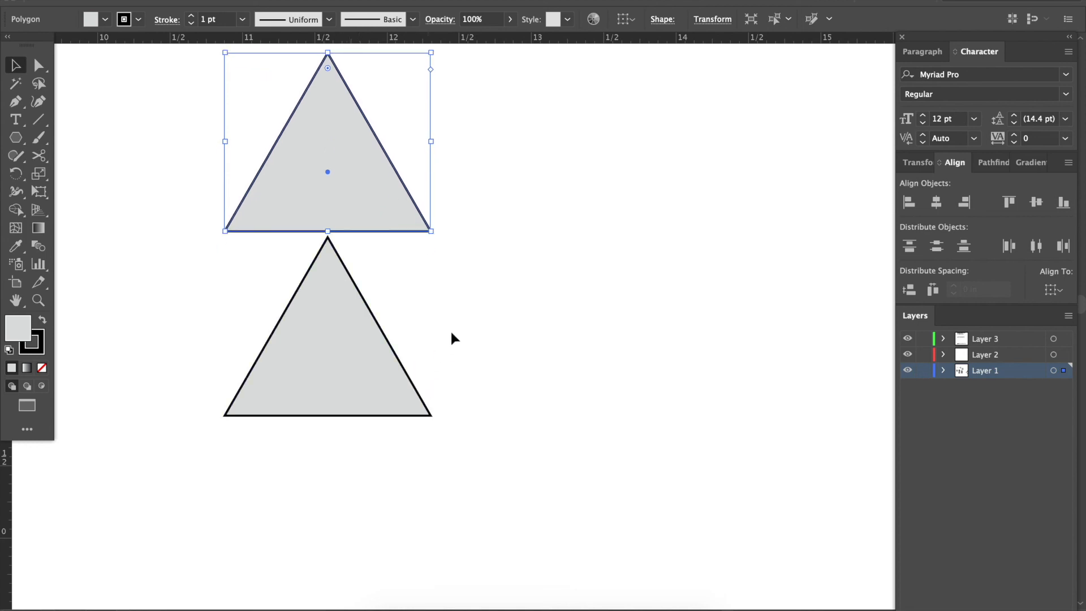
Nudge the upper triangle down in small increments until its base rests on the lower triangle's apex.
key("Down")
key("Down")
key("Down")
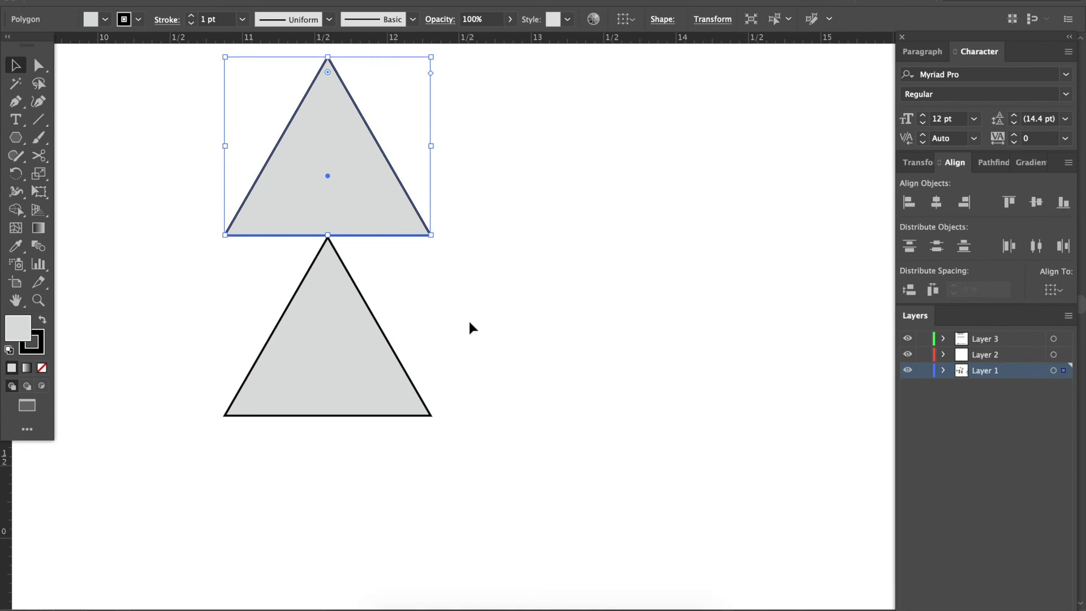
scroll(425, 150, "up", 2)
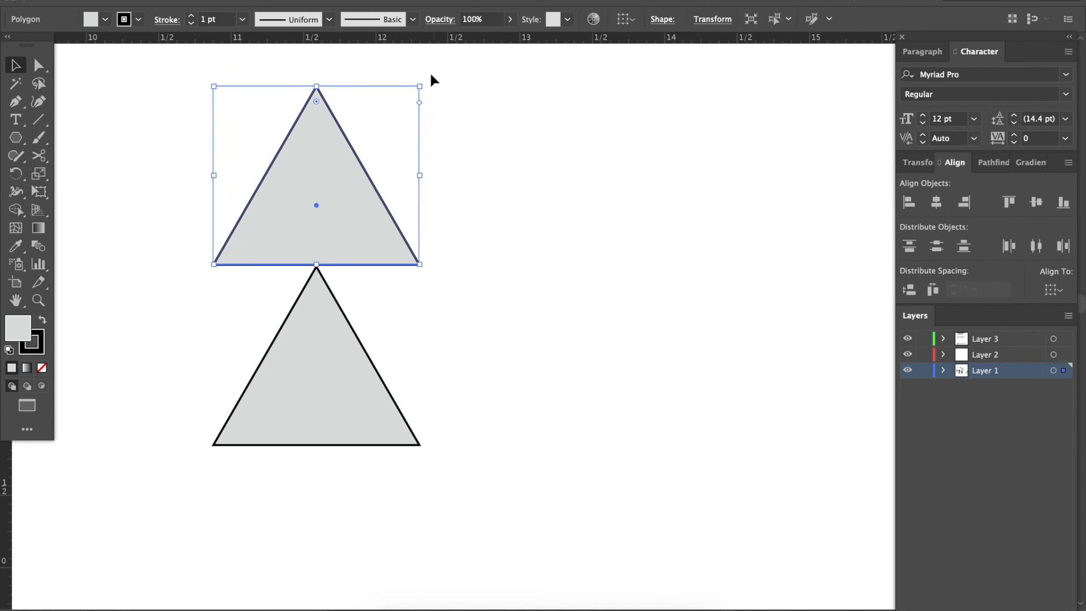
Rotate the upper triangle 180° and nudge it up until its tip meets the lower triangle's apex.
left_click_drag(424, 80, 241, 345)
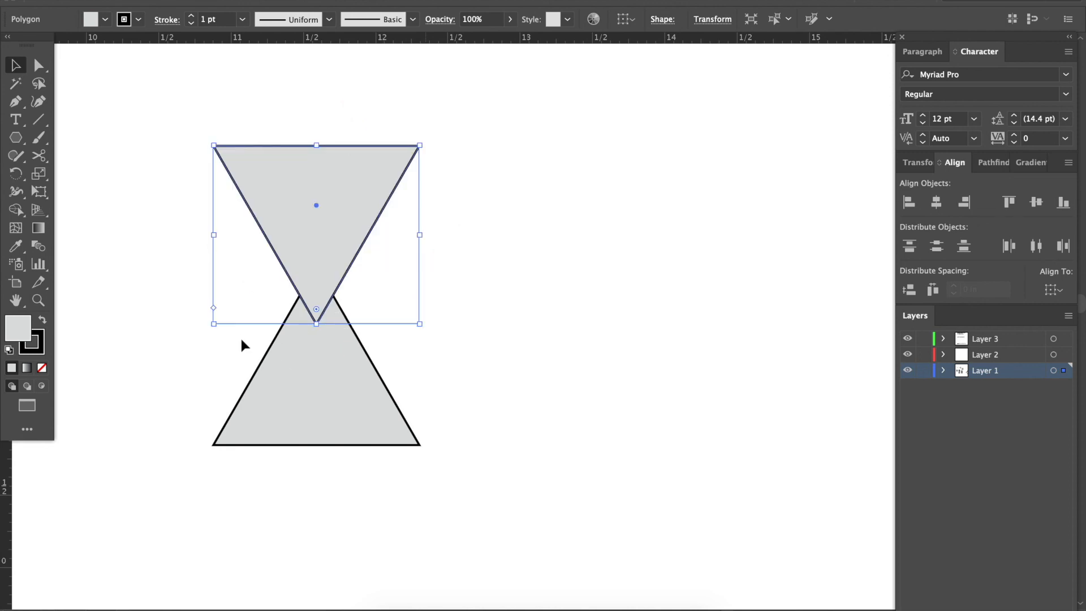
key("shift+Up")
key("shift+Up")
key("shift+Up")
key("shift+Up")
key("shift+Down")
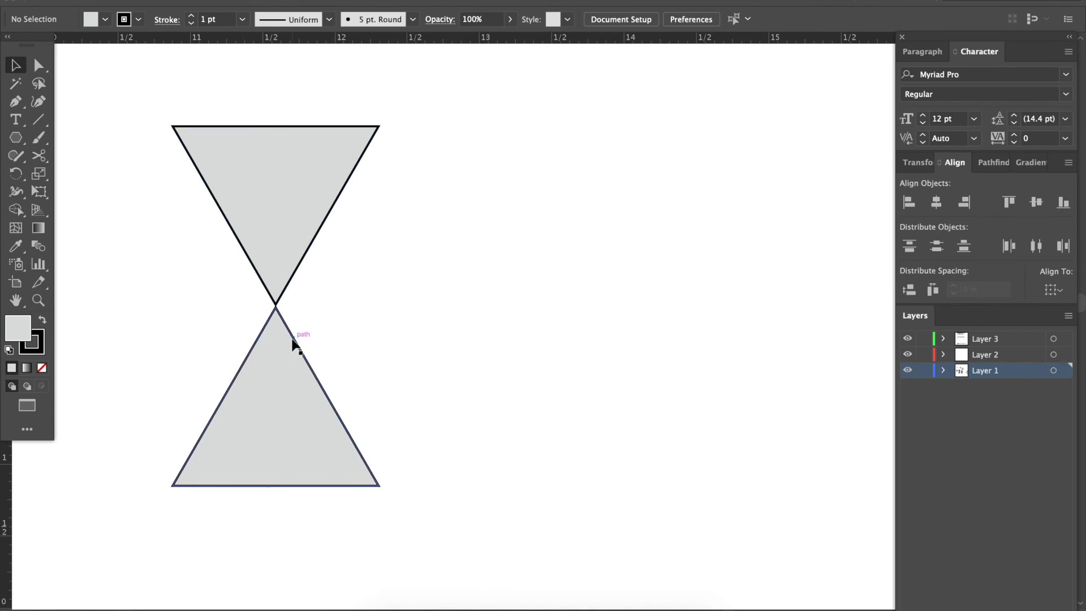
Select both triangles and rotate them together 90° so they lie side by side, tip to tip.
key("super+minus")
key("super+minus")
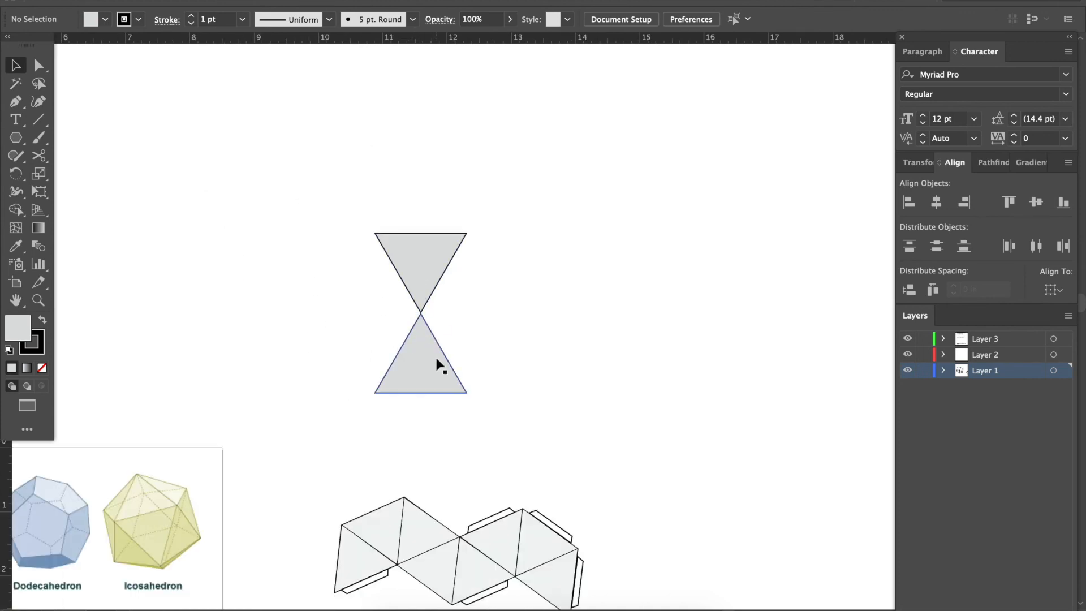
scroll(424, 415, "down", 3)
scroll(424, 414, "right", 2)
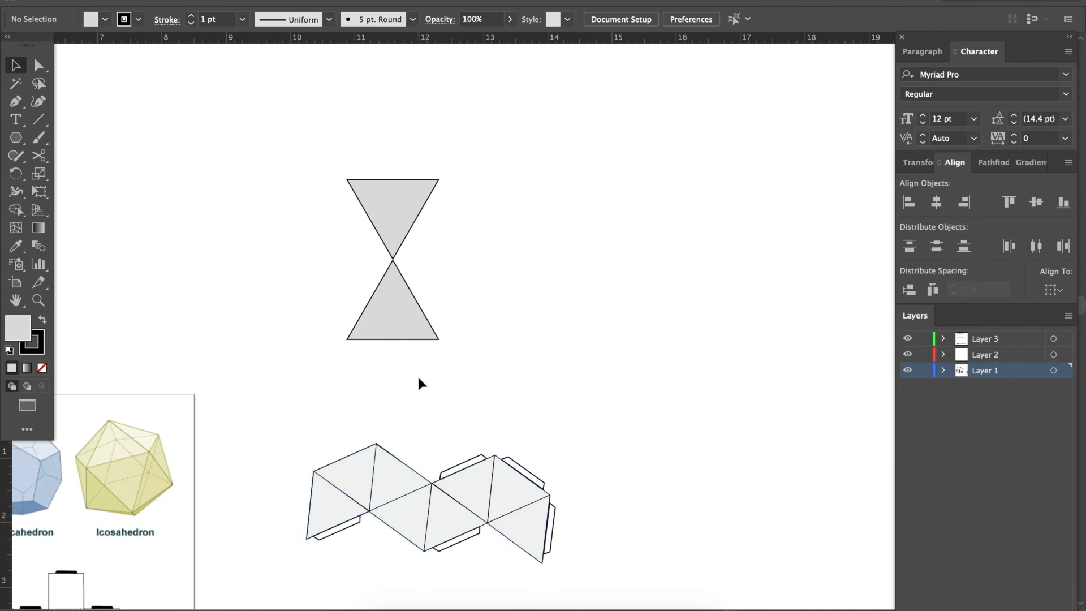
left_click(387, 266)
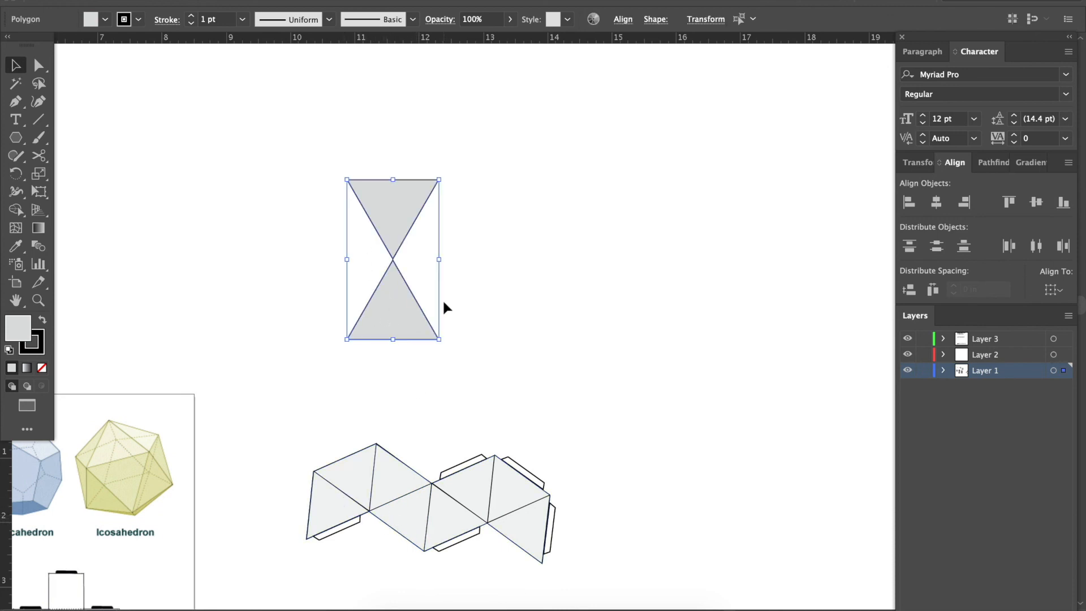
left_click_drag(443, 170, 507, 298)
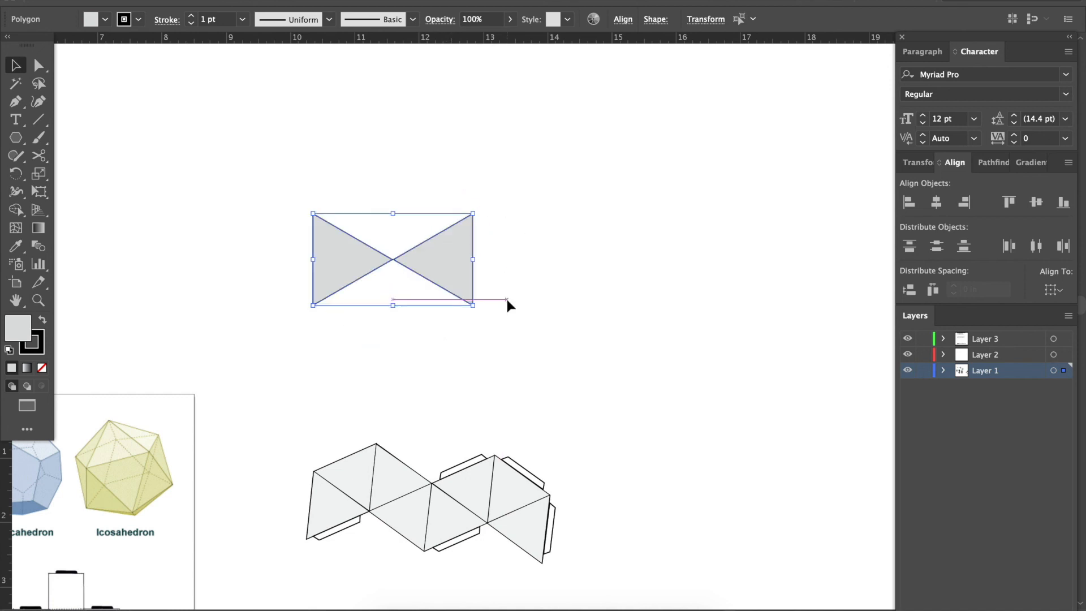
Try duplicating the tip-to-tip triangle pair to the right, edge against edge, and delete the copy.
left_click(520, 328)
left_click(349, 240)
key("ctrl+plus")
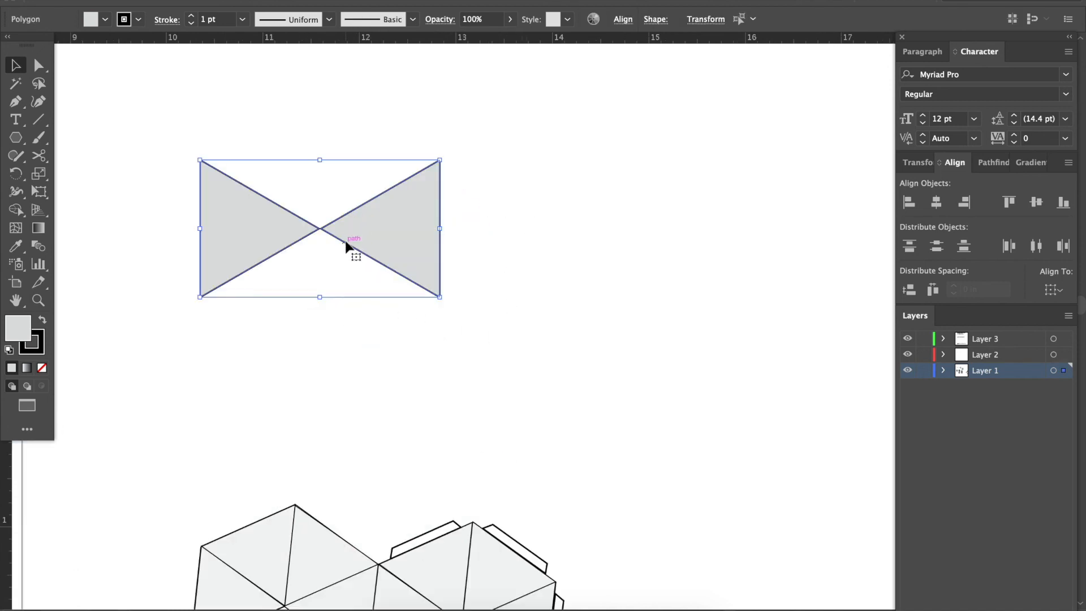
left_click_drag(348, 245, 584, 264)
left_click_drag(587, 260, 585, 266)
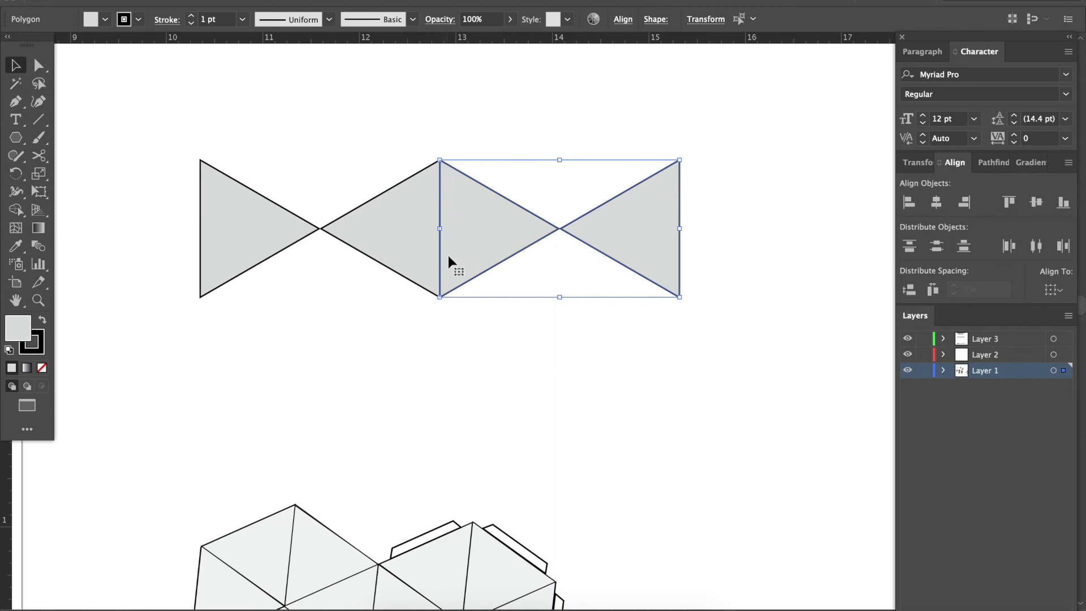
left_click(447, 354)
left_click_drag(500, 303, 582, 204)
key("Delete")
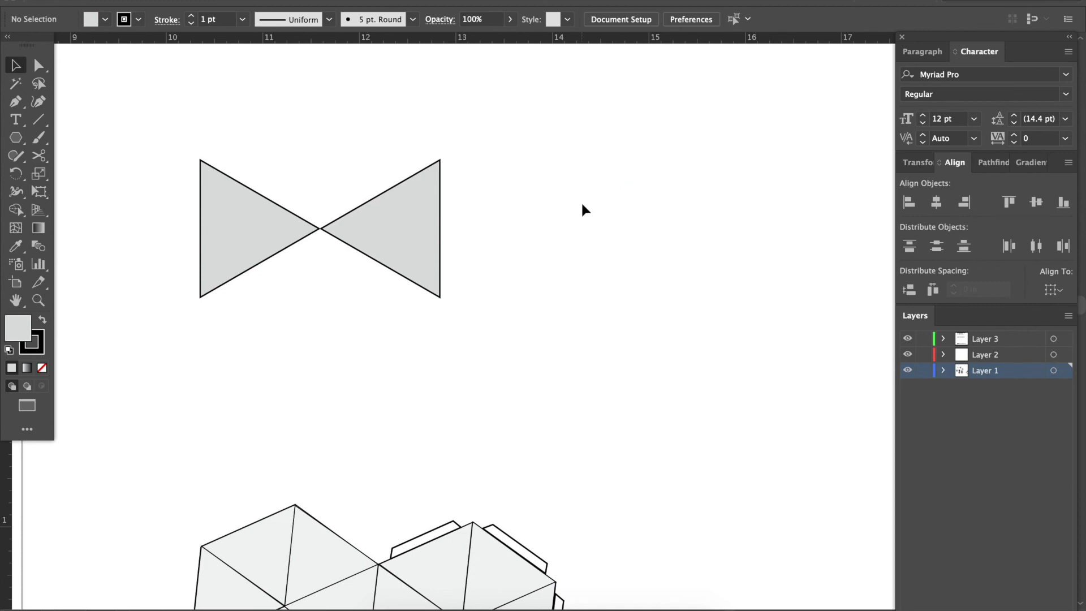
Duplicate the tip-to-tip triangle pair horizontally to the right, snapping the copy's vertical edge onto the original's vertical edge.
left_click(316, 231)
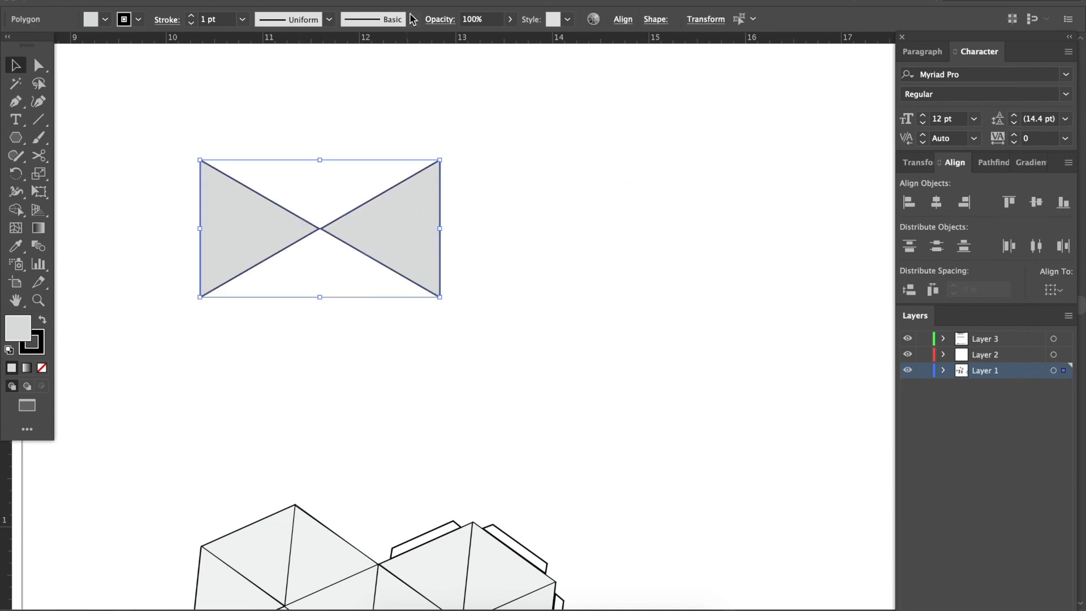
left_click(347, 1)
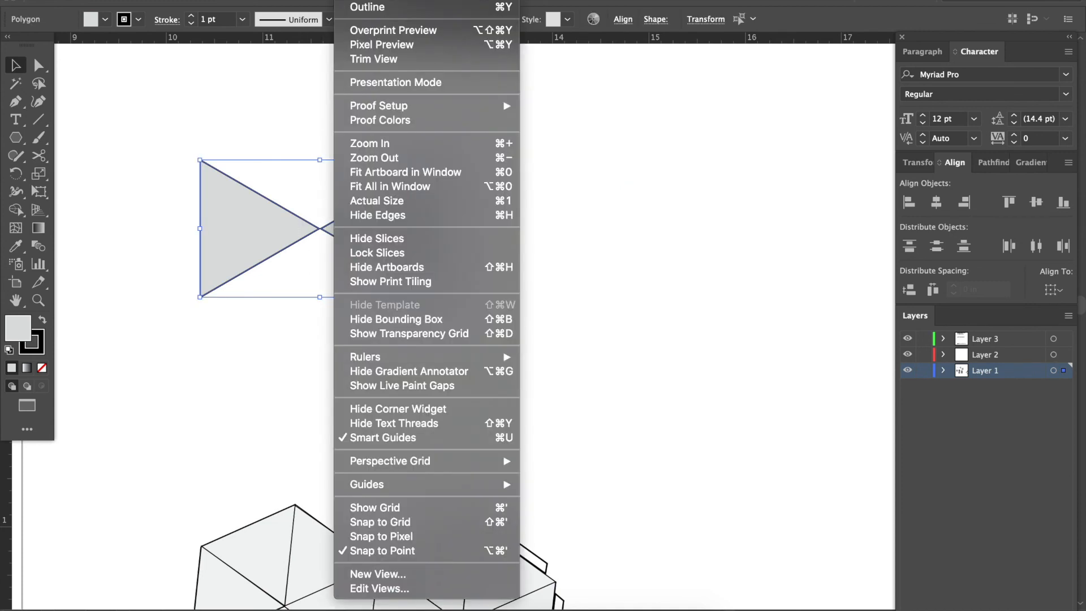
left_click(398, 439)
left_click_drag(413, 257, 655, 273)
left_click(611, 345)
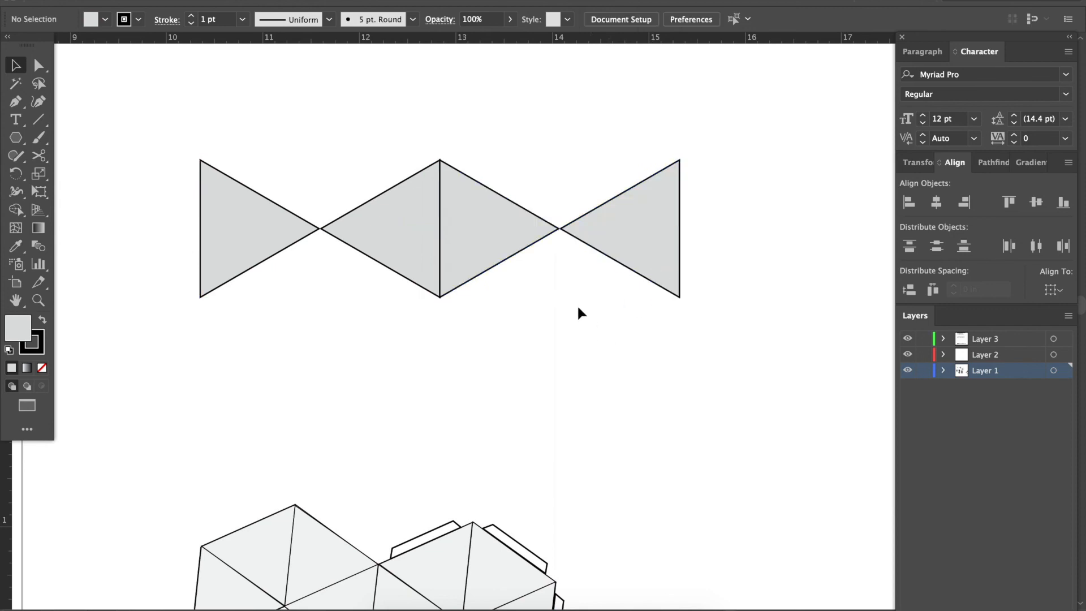
Duplicate the two middle triangles 1.23 in left and 0.71 in up, into the notch above the first pair.
scroll(421, 323, "down", 3)
scroll(421, 323, "right", 1)
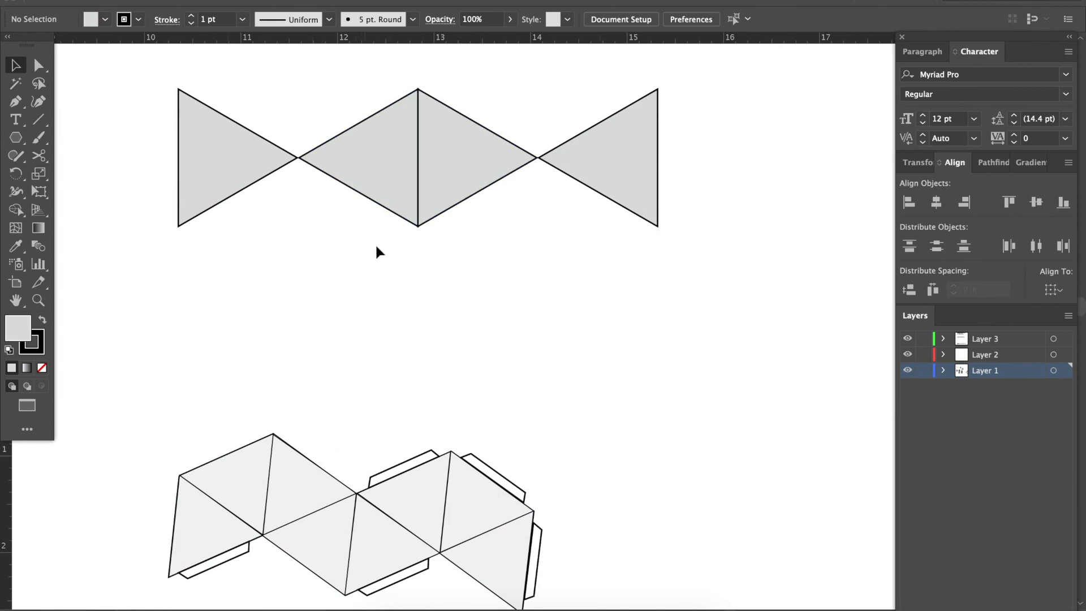
scroll(377, 239, "up", 2)
scroll(377, 239, "left", 1)
left_click_drag(374, 290, 314, 194)
scroll(432, 239, "up", 2)
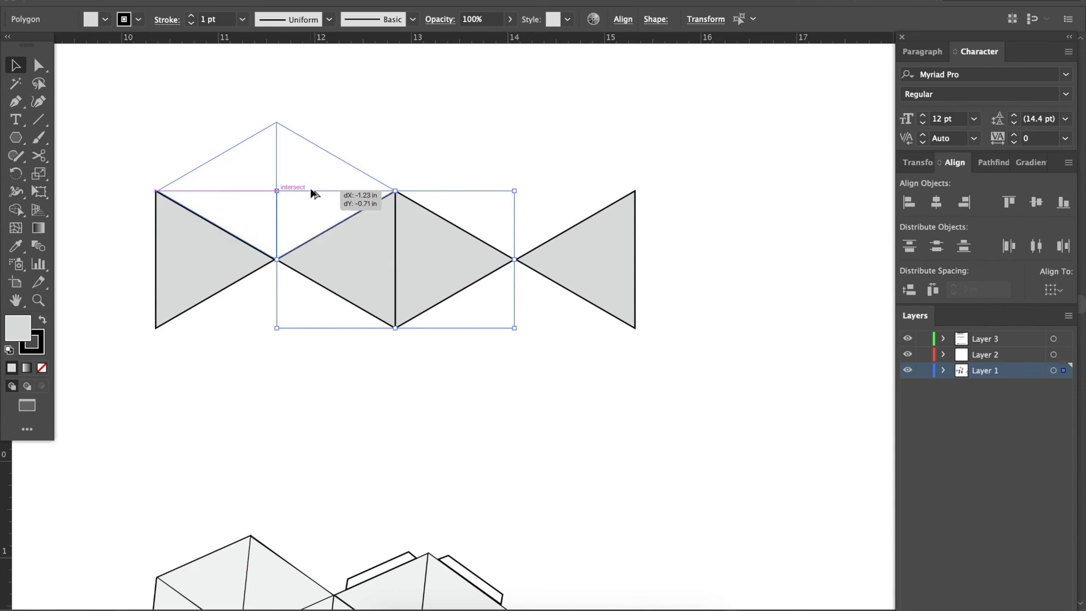
left_click_drag(312, 194, 312, 194)
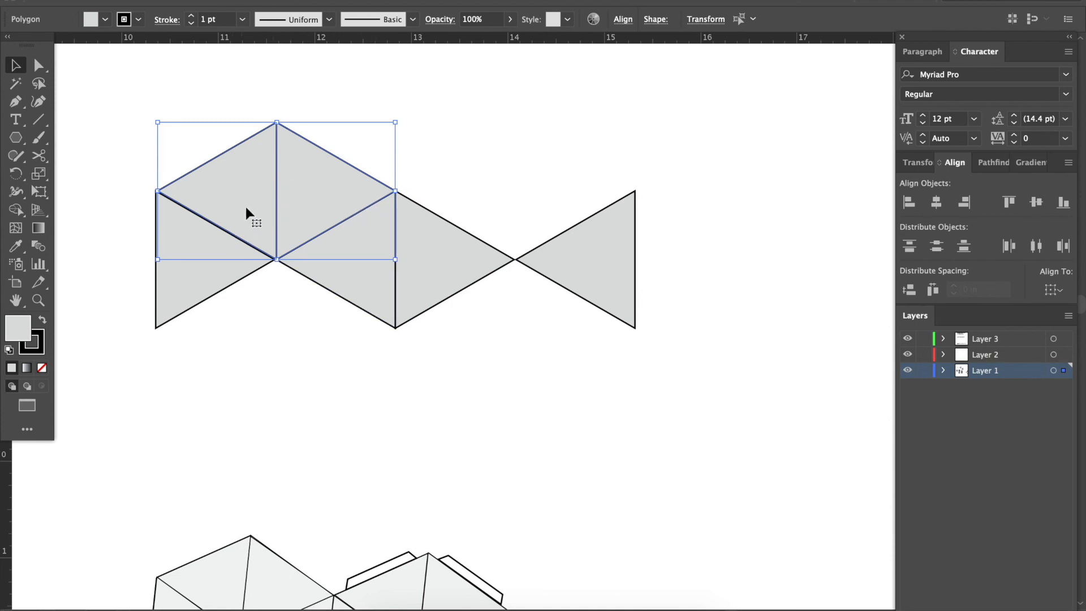
Duplicate the upper two-triangle rhombus horizontally to the right, into the notch above the second pair.
left_click_drag(245, 209, 486, 209)
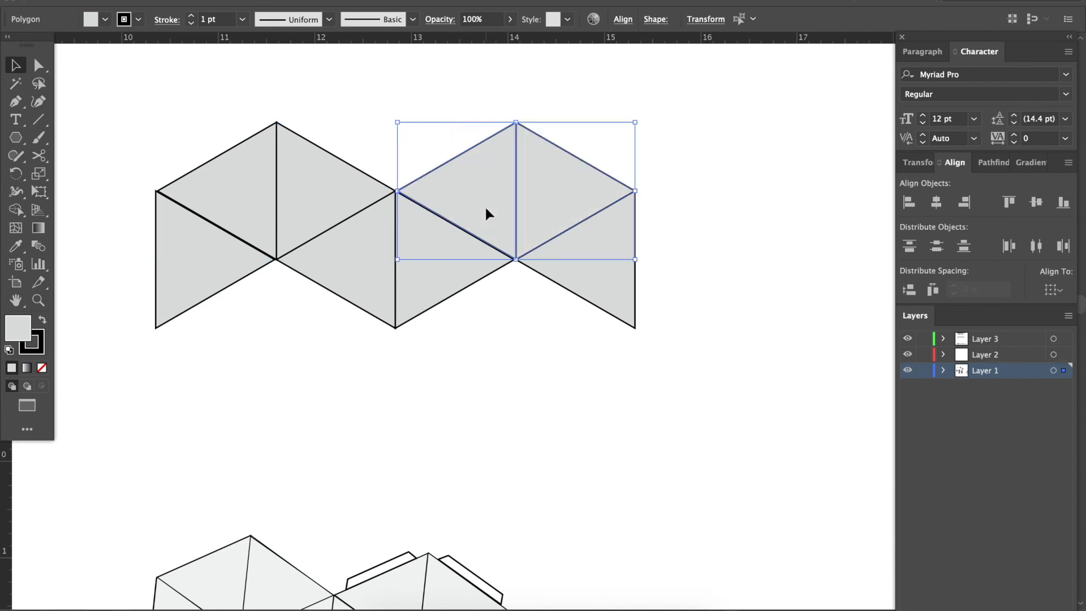
left_click(511, 346)
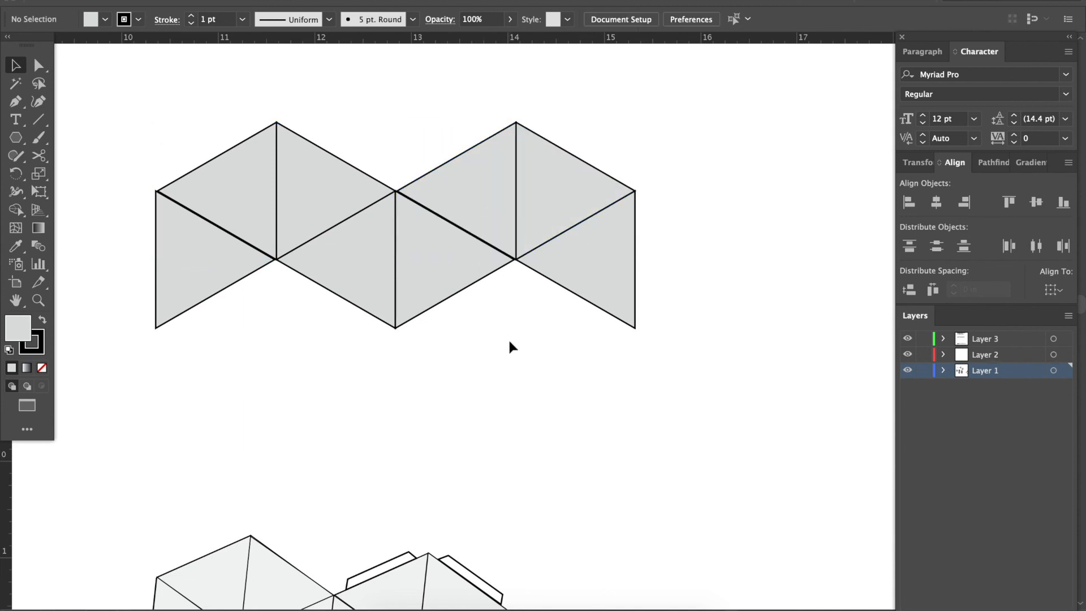
key("ctrl+minus")
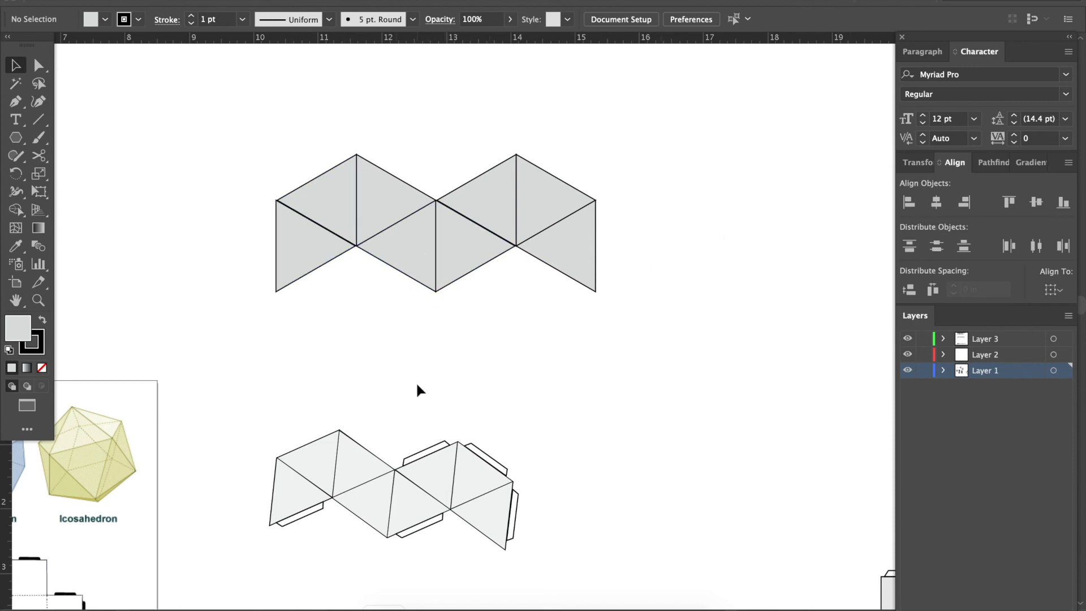
Examine the corners and shared edges of the triangle net up close for gaps and overlaps.
key("ctrl+equal")
key("ctrl+equal")
key("ctrl+equal")
key("ctrl+equal")
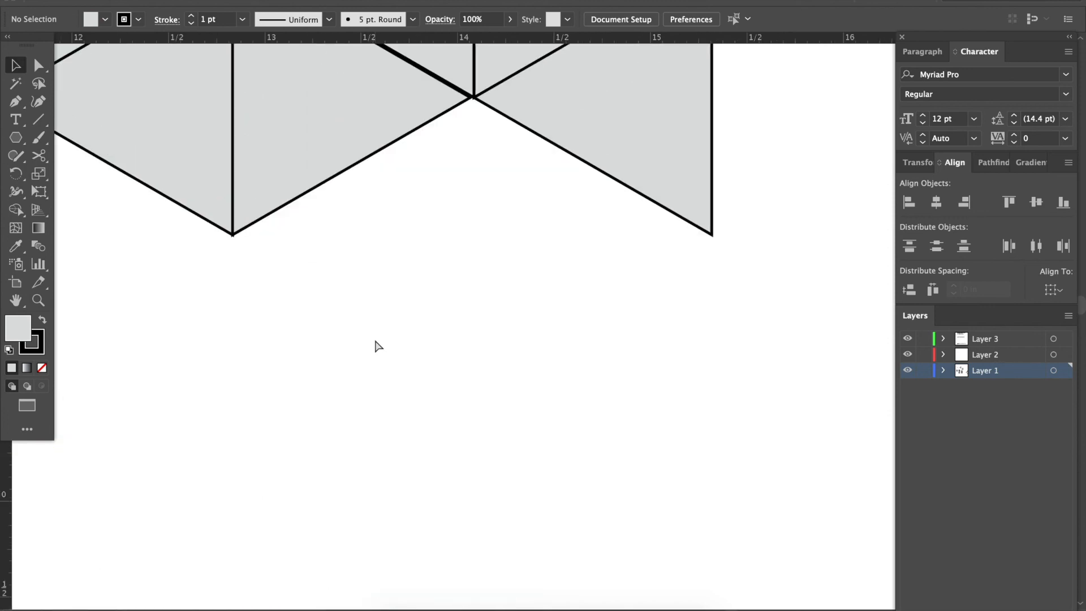
key("ctrl+equal")
scroll(375, 340, "up", 5)
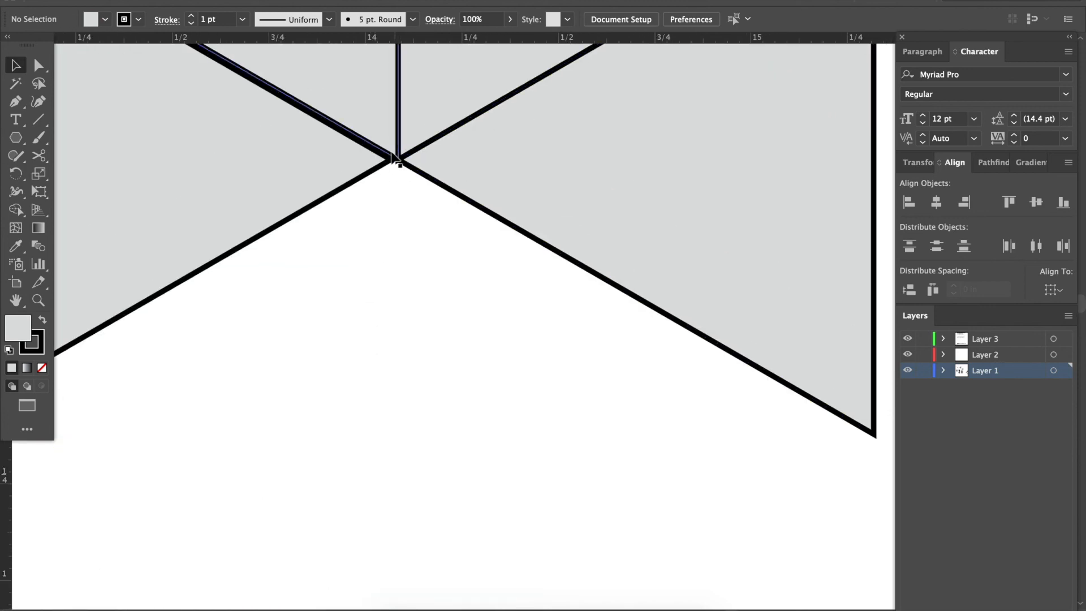
scroll(397, 177, "up", 10)
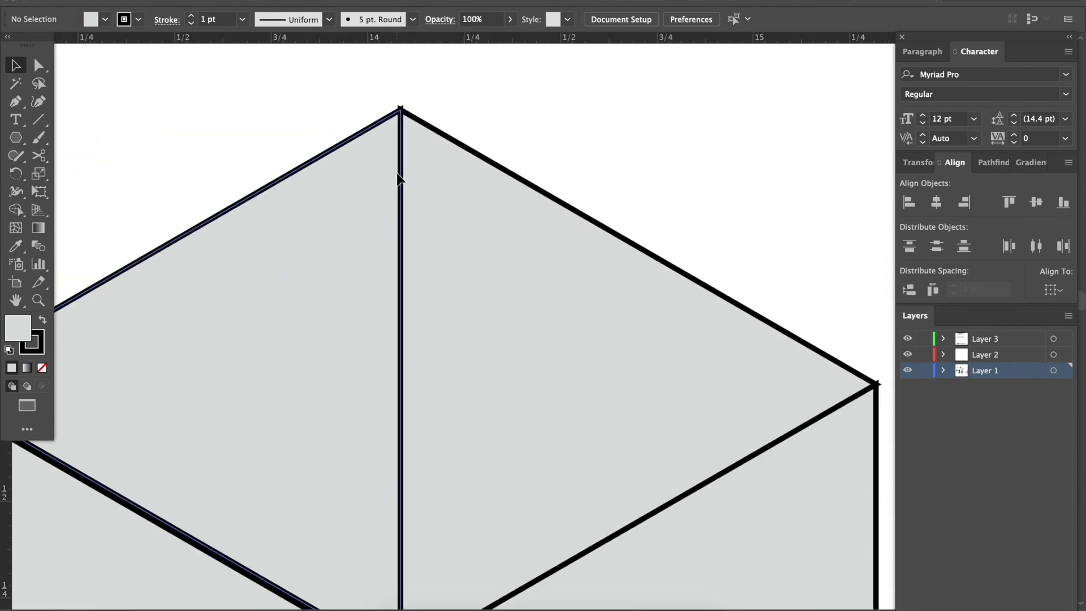
scroll(412, 165, "down", 2)
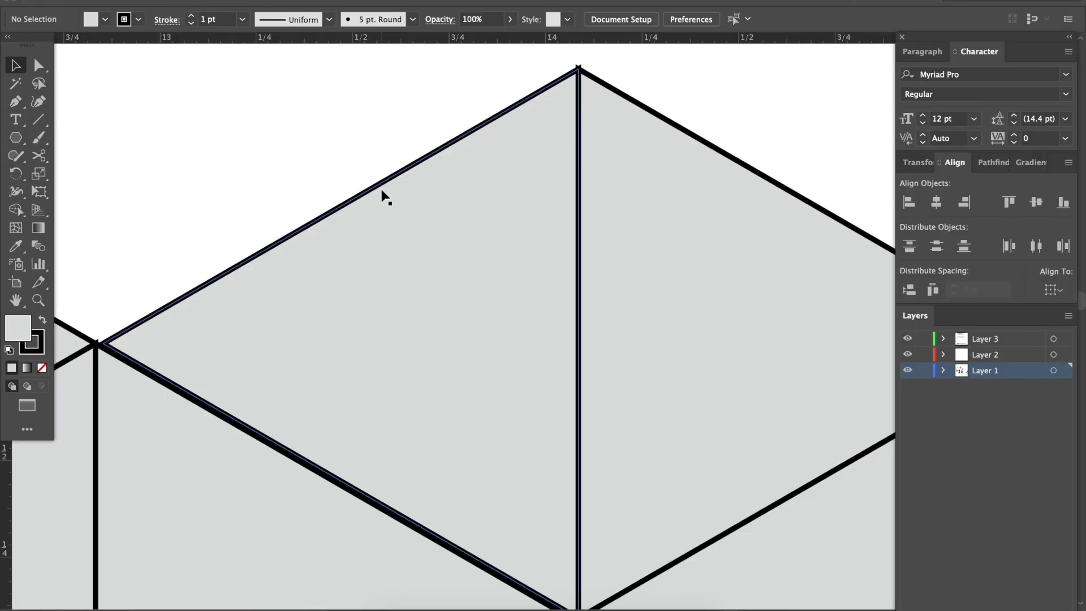
key("ctrl+minus")
key("ctrl+minus")
key("ctrl+minus")
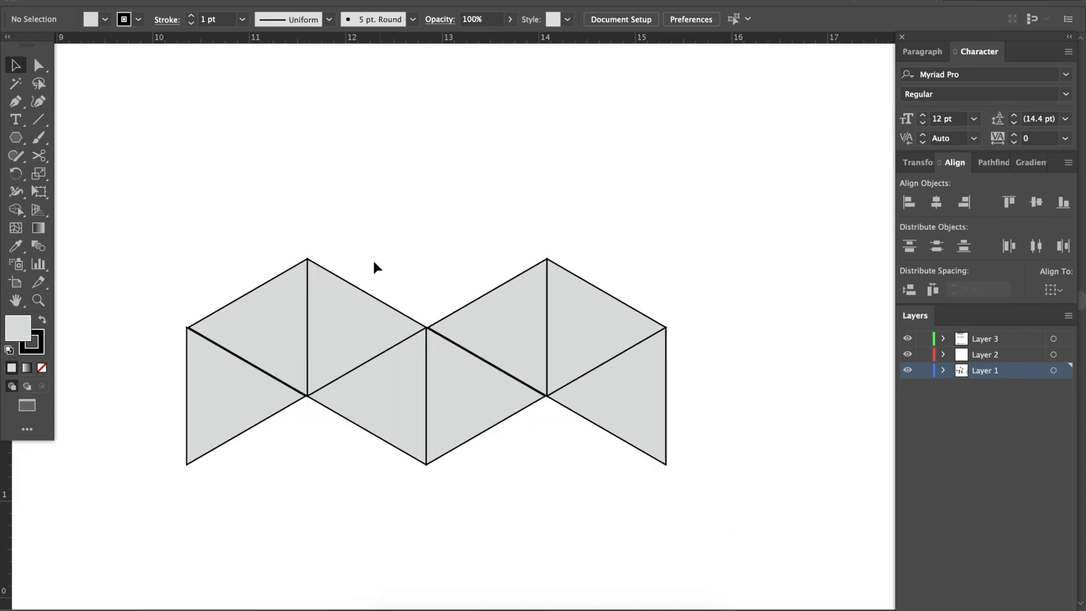
key("ctrl+plus")
key("ctrl+plus")
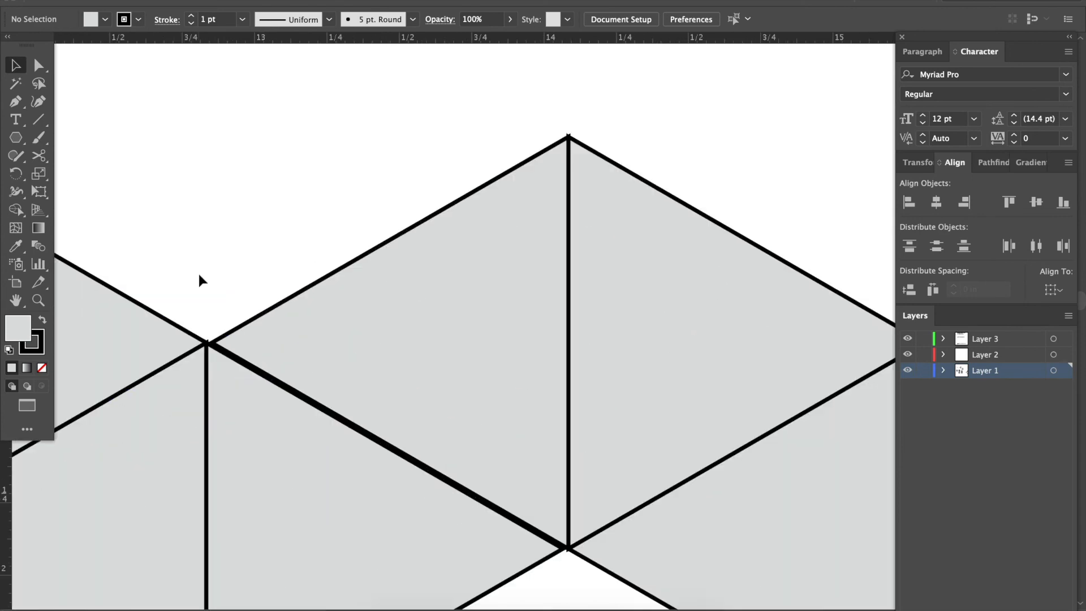
scroll(198, 274, "left", 10)
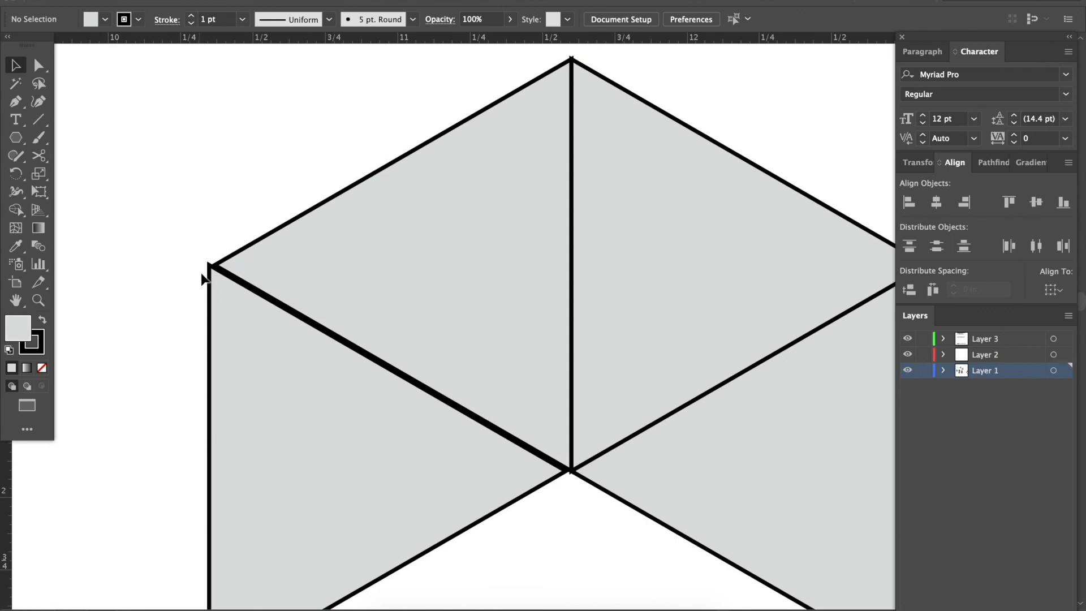
key("ctrl+minus")
key("ctrl+minus")
key("ctrl+minus")
key("ctrl+minus")
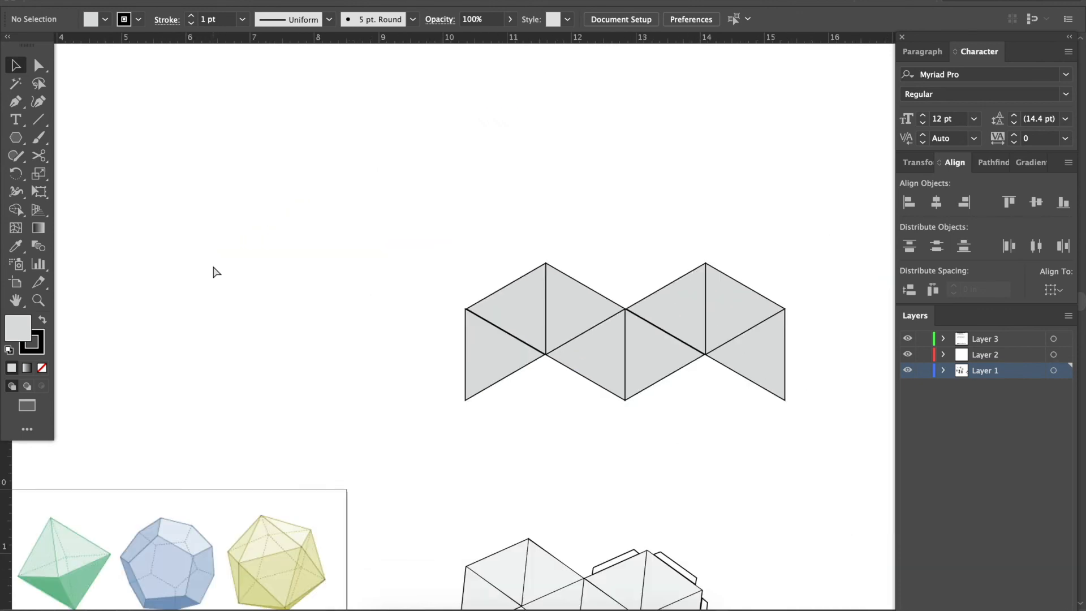
Select all eight triangles of the net and set their stroke to none.
left_click_drag(321, 237, 711, 405)
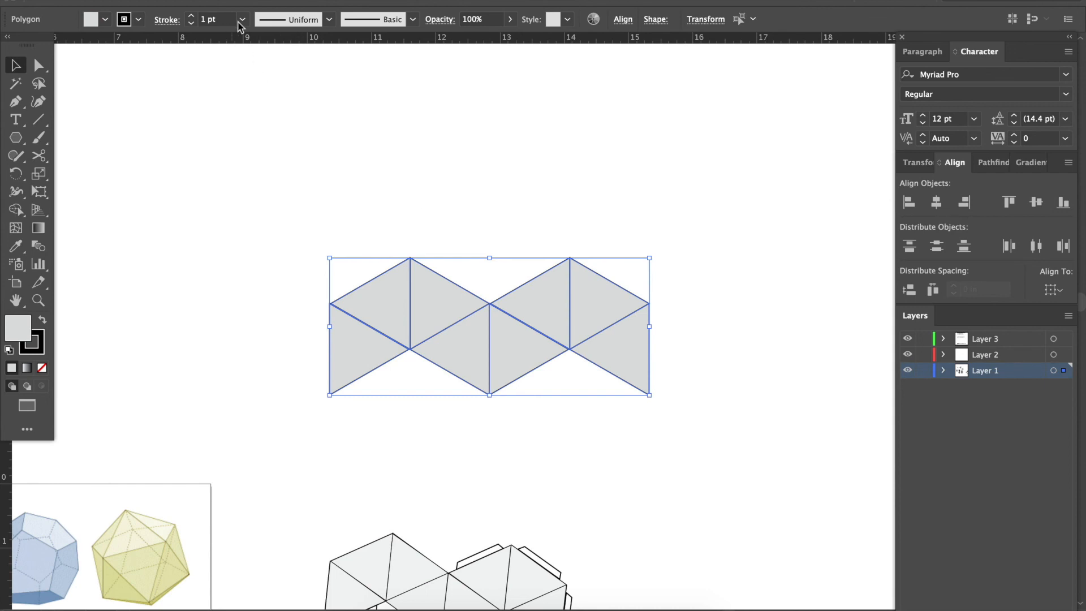
left_click(42, 347)
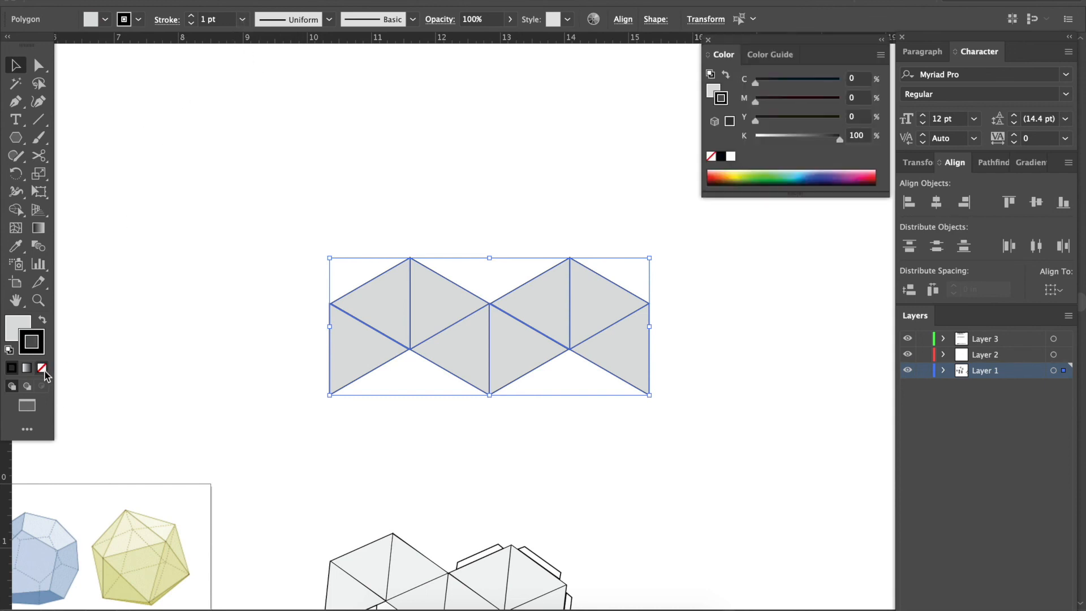
left_click(42, 367)
left_click(153, 354)
Nudge the upper-left rhombus left until it closes the diagonal gap with the leftmost lower triangle.
key("ctrl+plus")
key("super+plus")
key("super+plus")
key("super+plus")
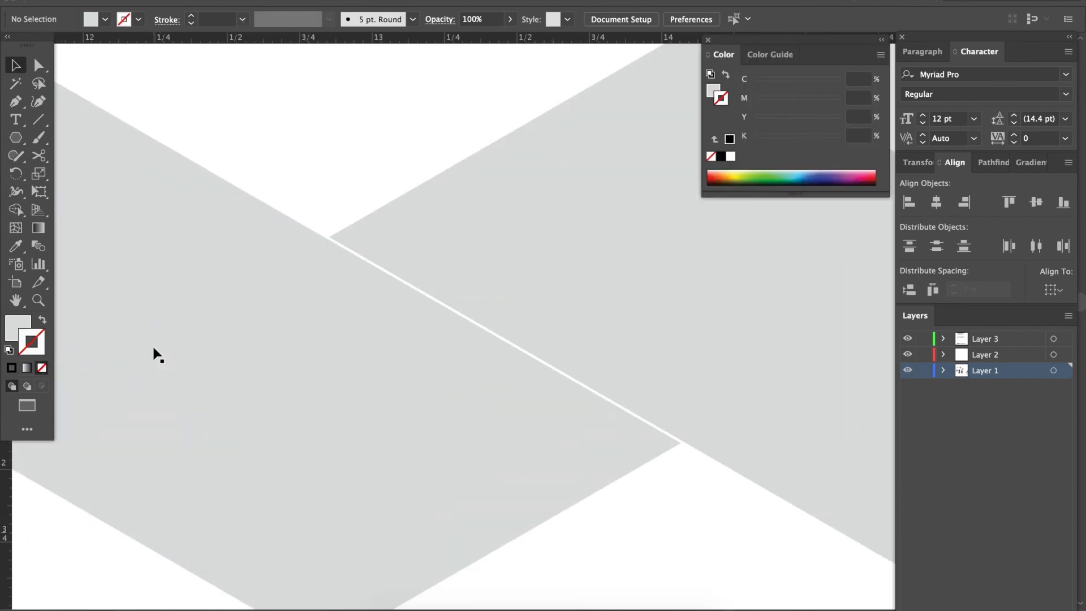
scroll(463, 338, "left", 1)
scroll(463, 345, "left", 6)
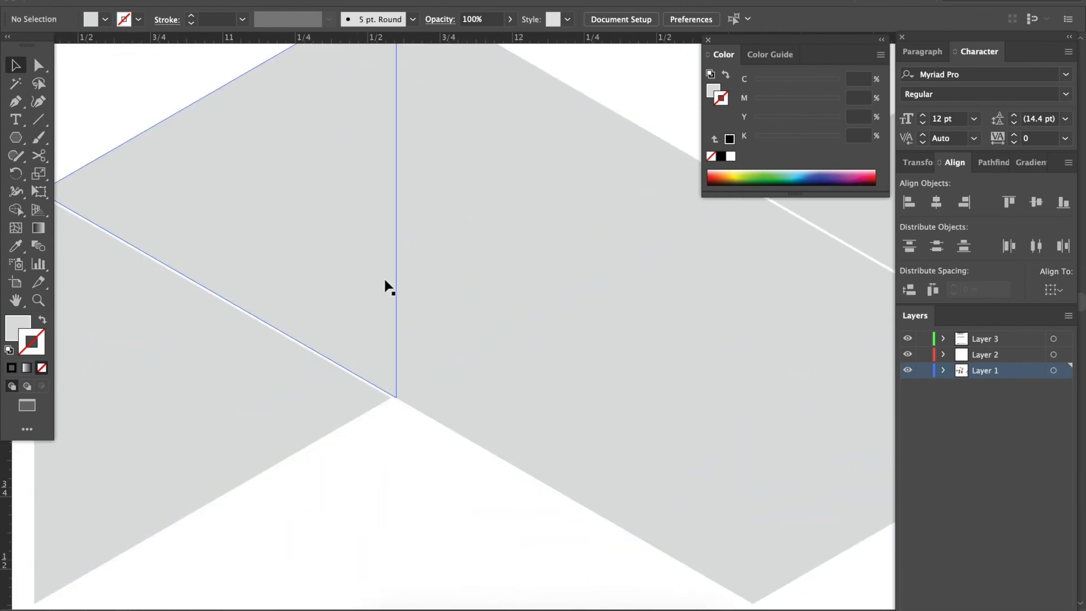
scroll(403, 167, "up", 2)
left_click(444, 143)
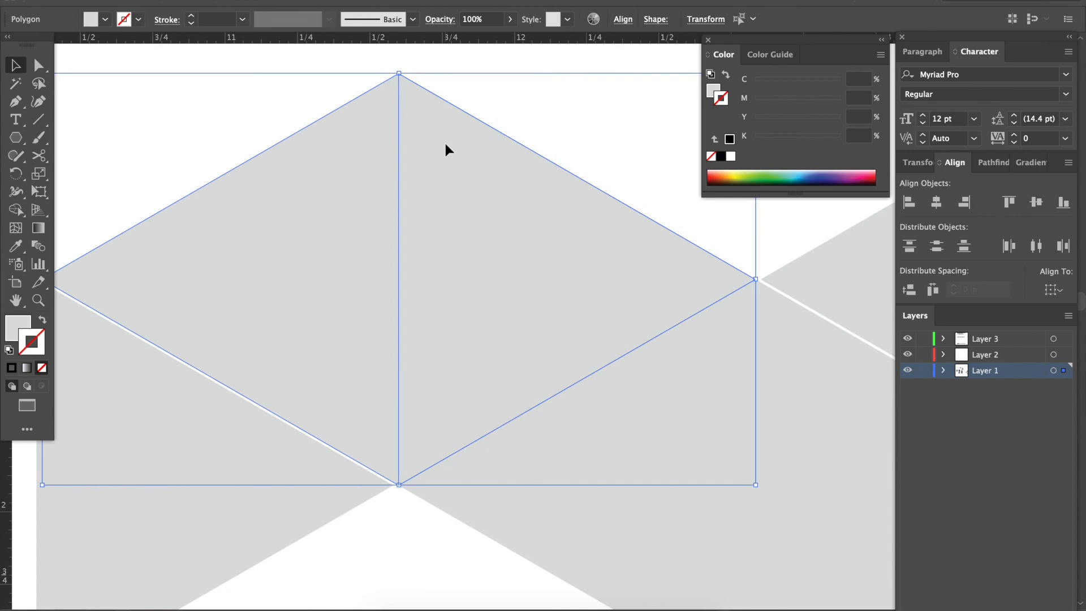
key("Down")
key("Down")
key("Down")
key("Right")
key("Right")
key("Right")
key("Up")
key("Up")
key("Up")
left_click_drag(424, 186, 426, 186)
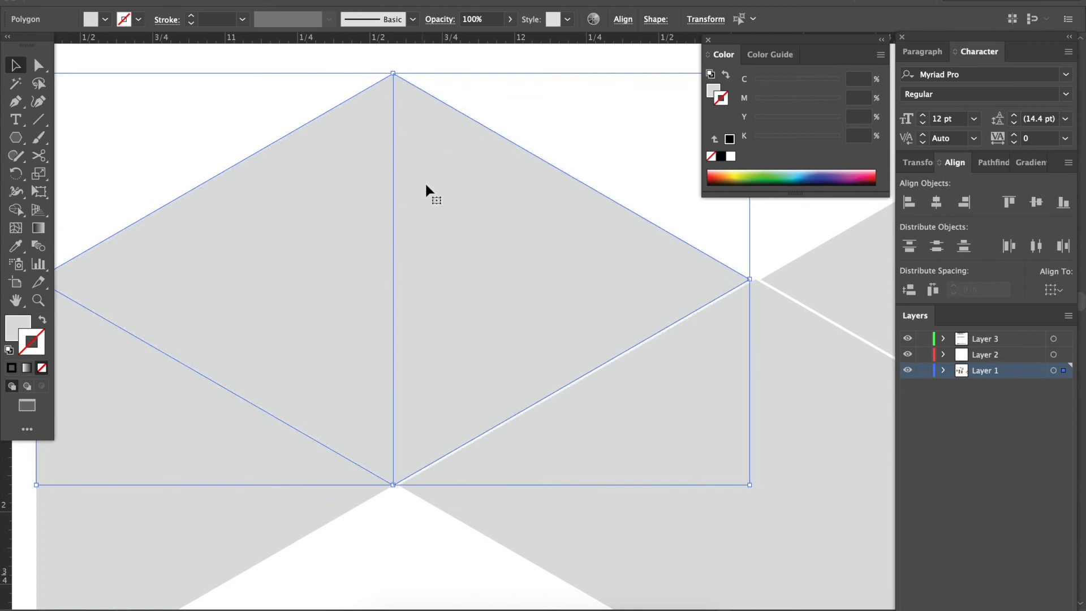
left_click(523, 111)
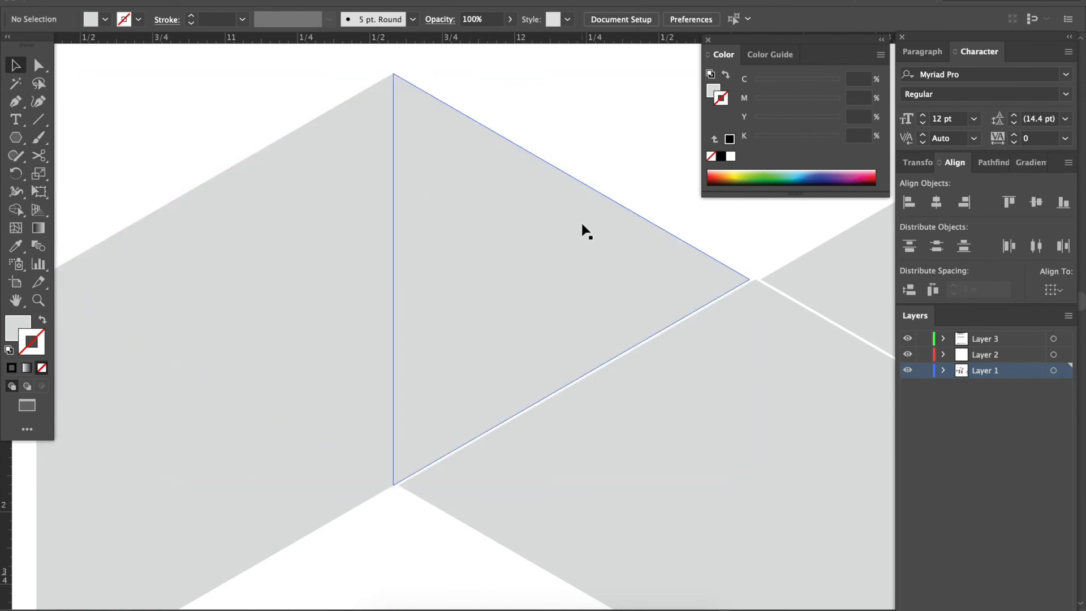
Nudge the lower middle rhombus up to close the diagonal gaps with the two upper rhombi.
key("super+minus")
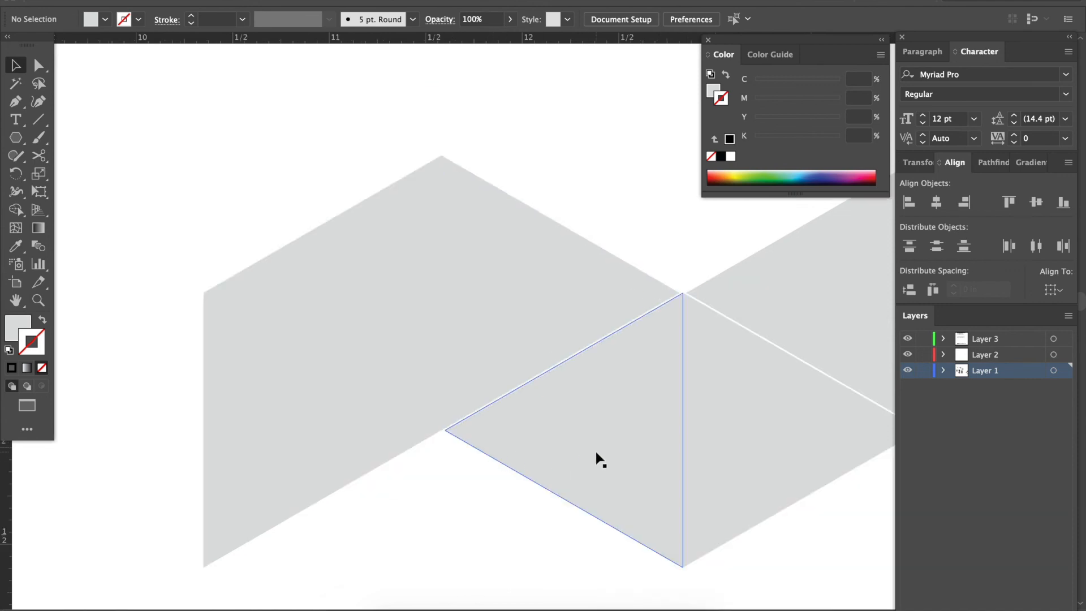
scroll(607, 526, "right", 2)
right_click(595, 542)
key("Escape")
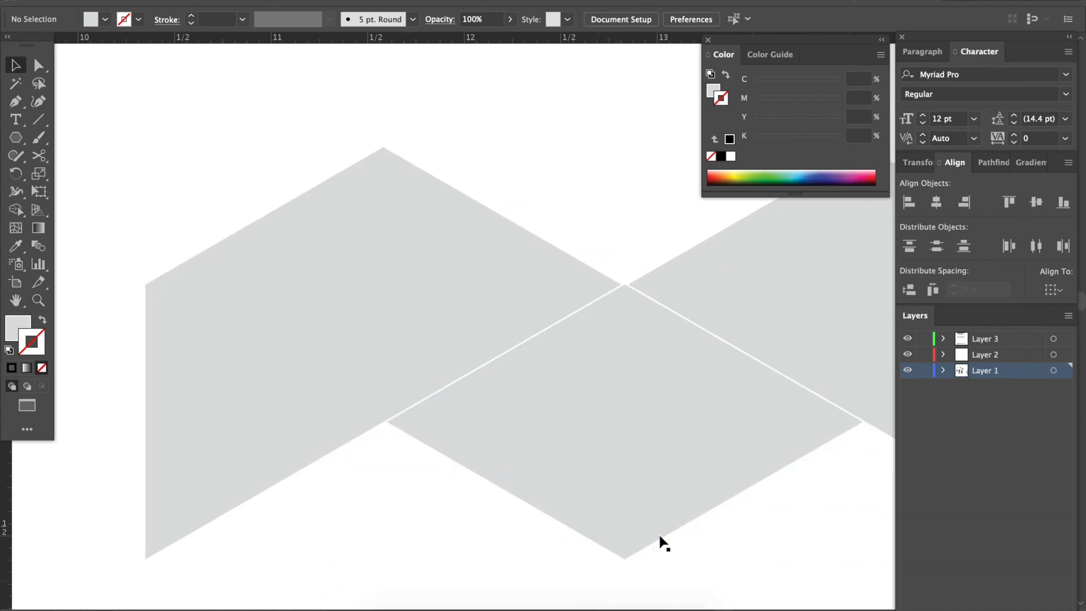
left_click(660, 540)
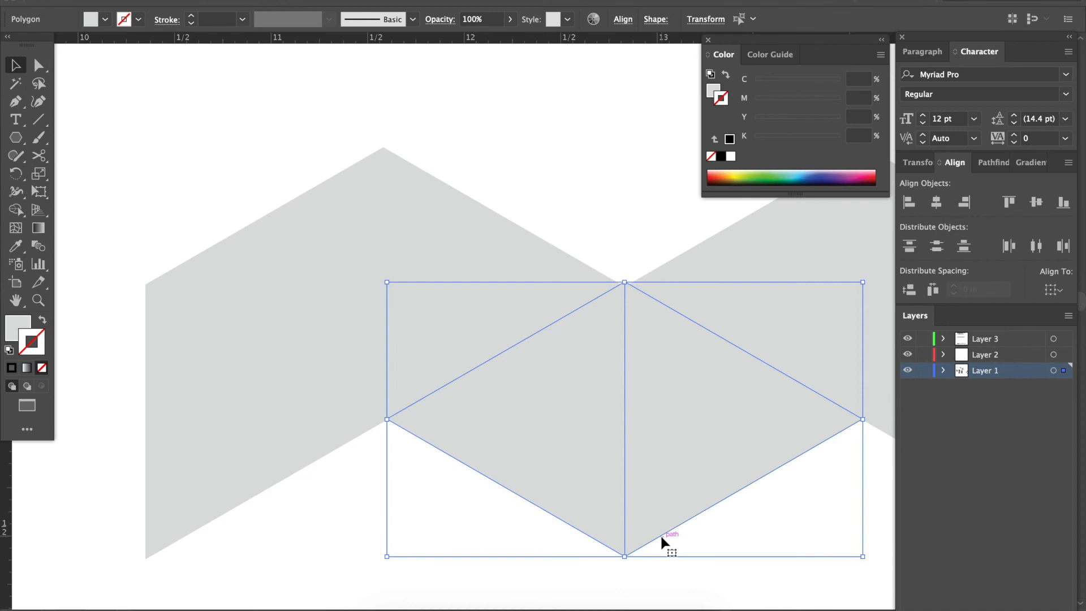
left_click(334, 538)
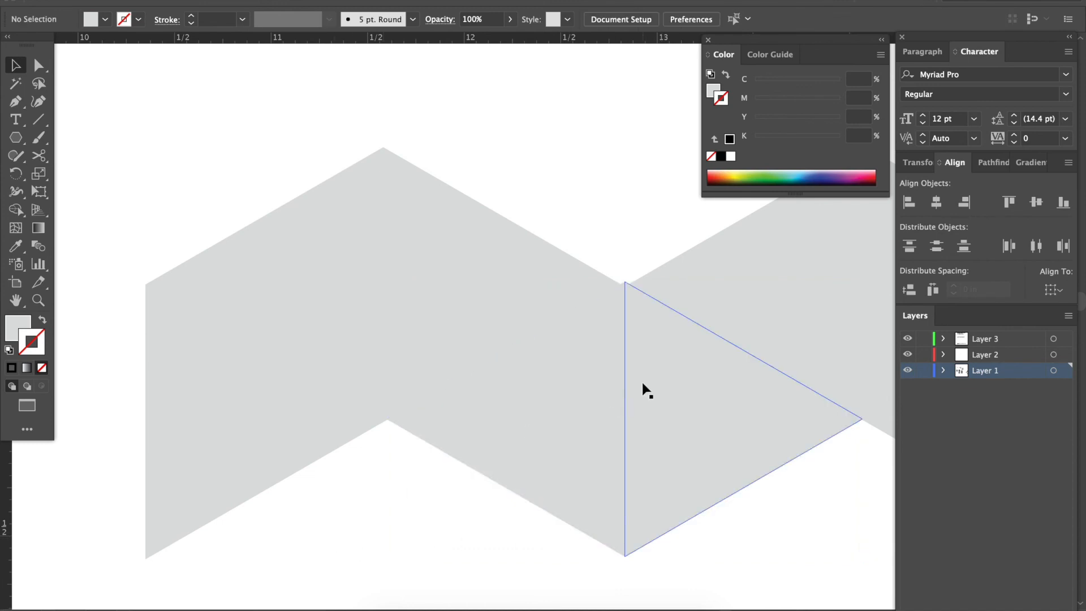
Reselect the lower middle rhombus and nudge it slightly down so its top corner meets the corners of the upper rhombi.
left_click_drag(582, 562, 651, 517)
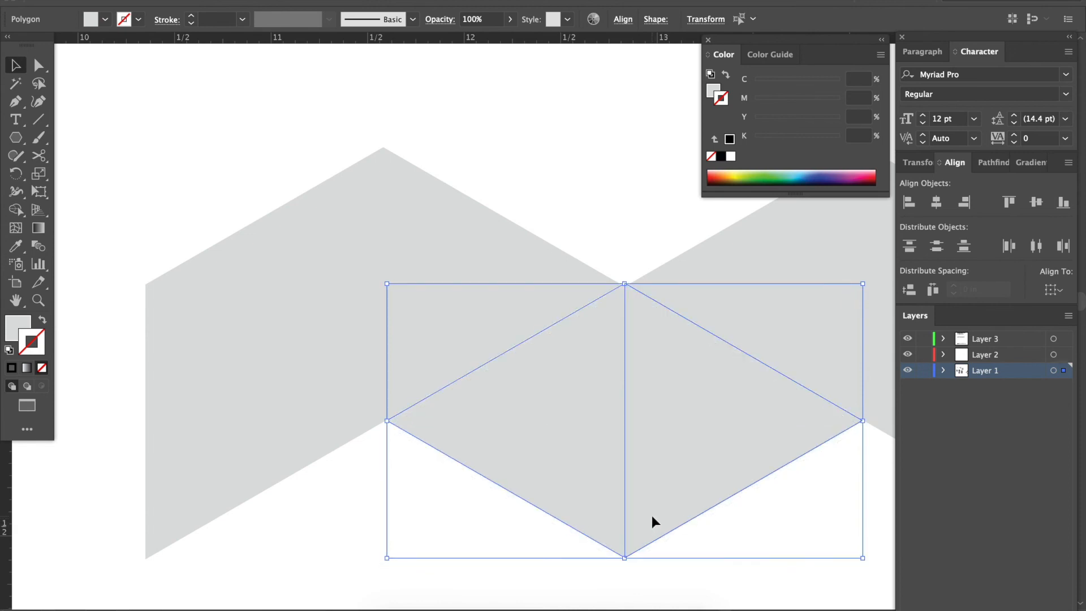
left_click(642, 232)
scroll(641, 232, "right", 3)
scroll(641, 232, "up", 1)
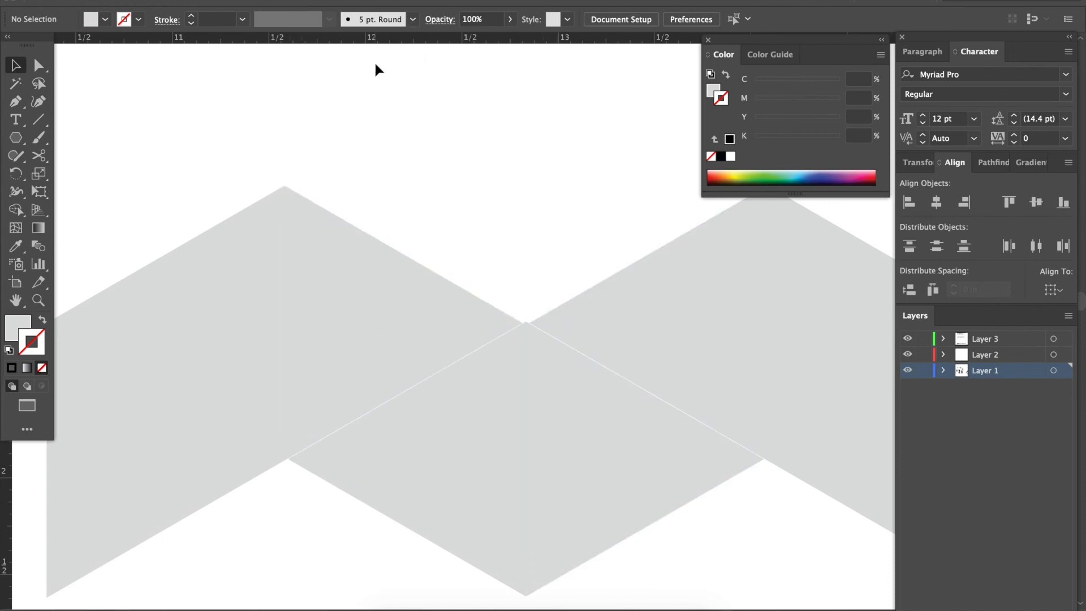
Select all eight triangles of the net and give them a solid black 1 pt stroke.
key("ctrl+minus")
left_click_drag(263, 251, 793, 422)
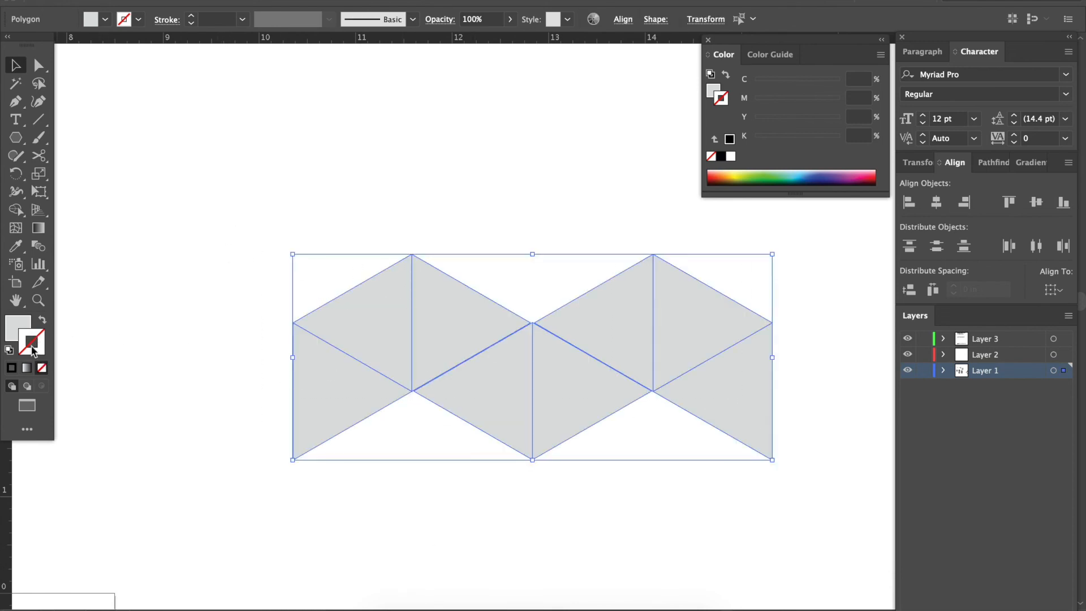
left_click(11, 368)
left_click(286, 176)
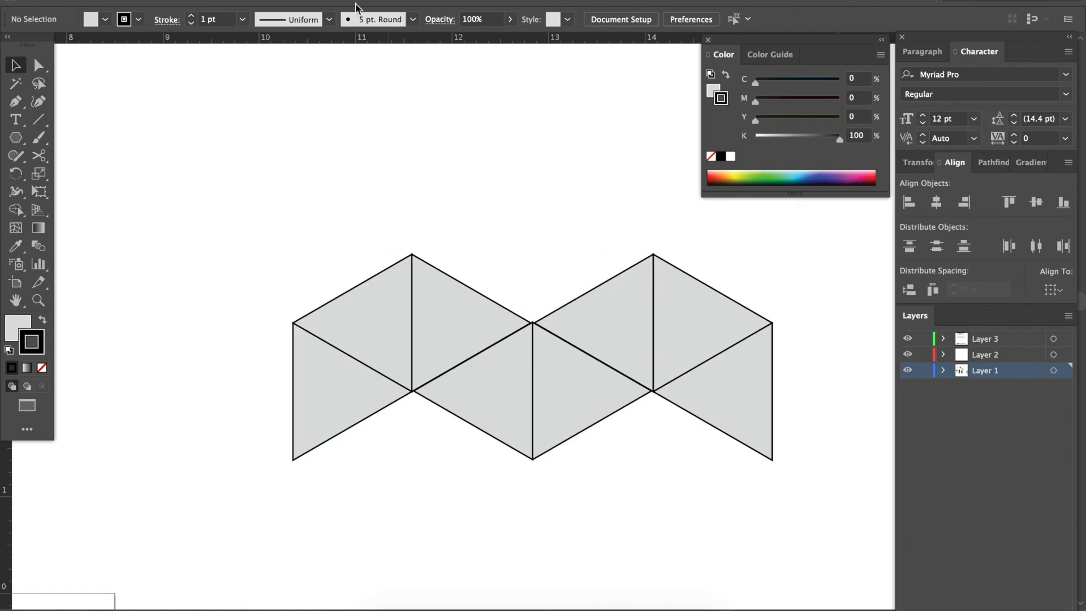
Place a horizontal guide through the net's middle corners and vertical guides along the centre edges of both upper rhombi.
left_click_drag(388, 38, 437, 330)
left_click_drag(11, 479, 412, 463)
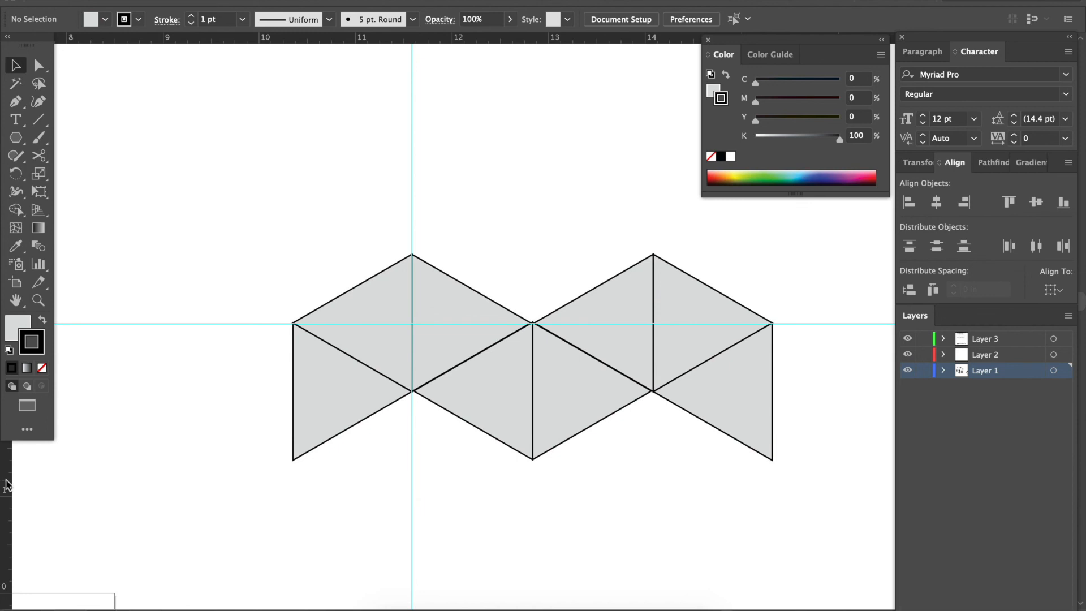
left_click_drag(514, 455, 656, 443)
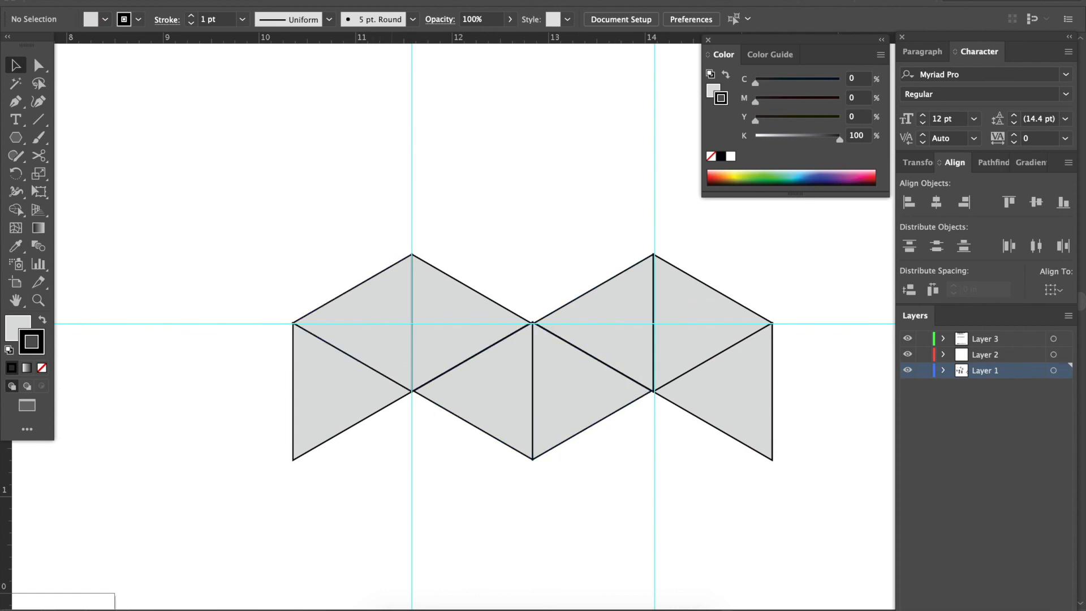
Display the document grid behind the triangle net.
left_click(348, 1)
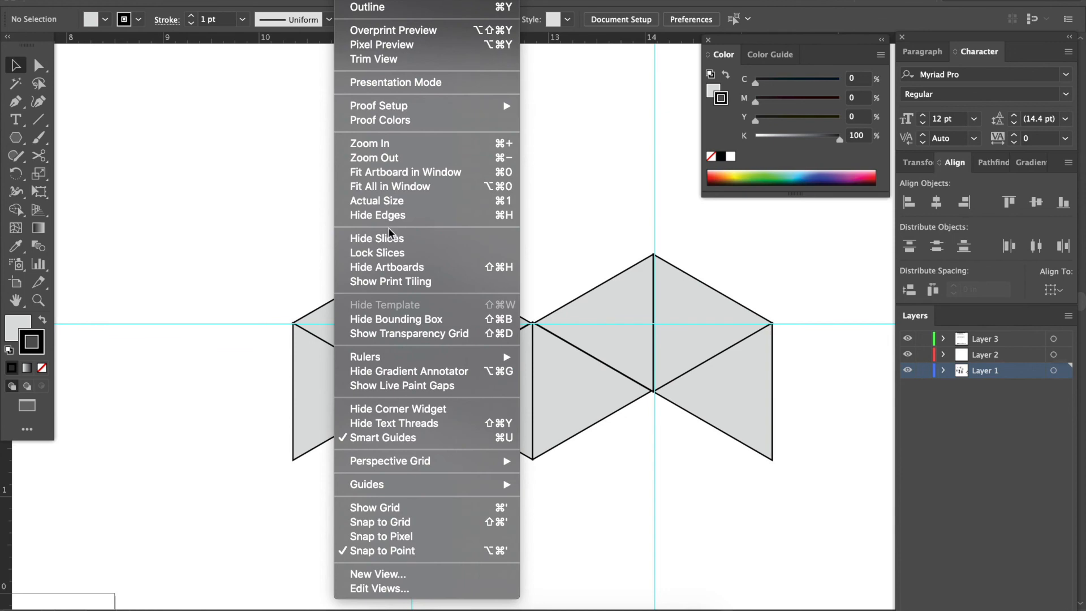
left_click(399, 508)
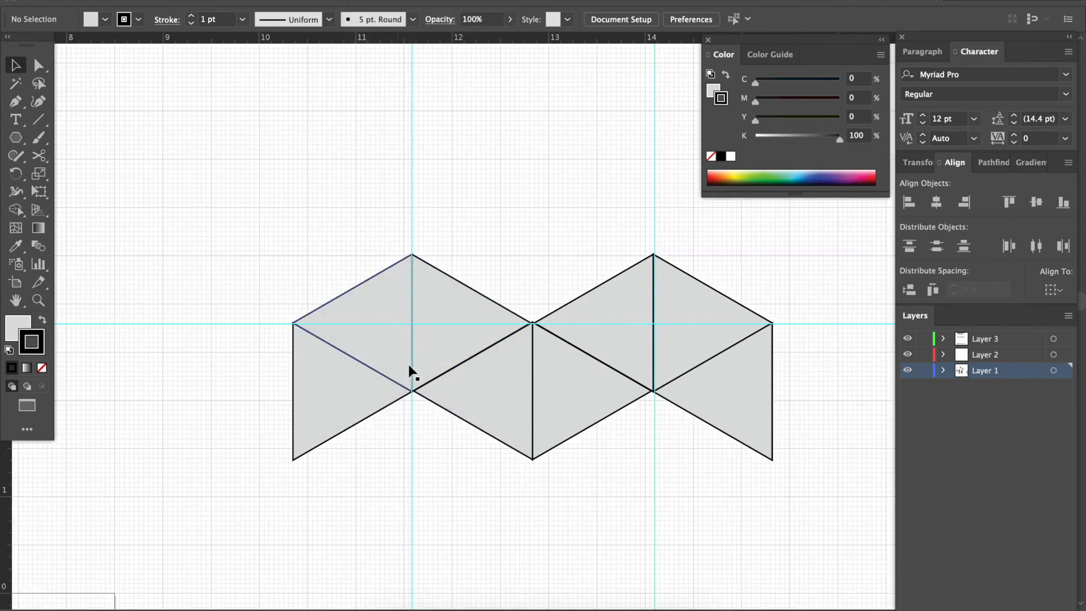
left_click(355, 0)
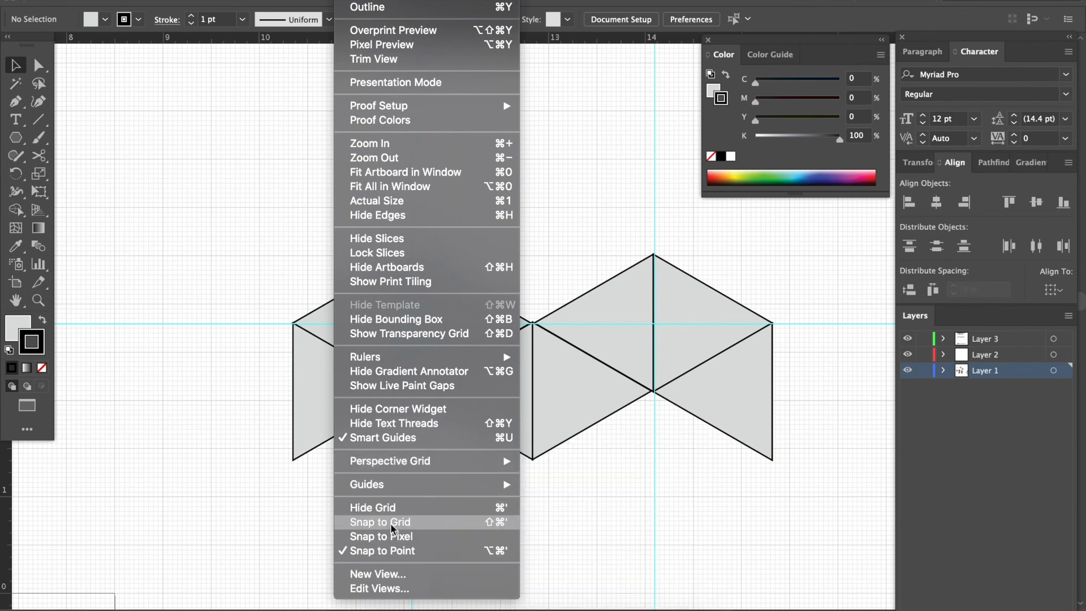
left_click(286, 289)
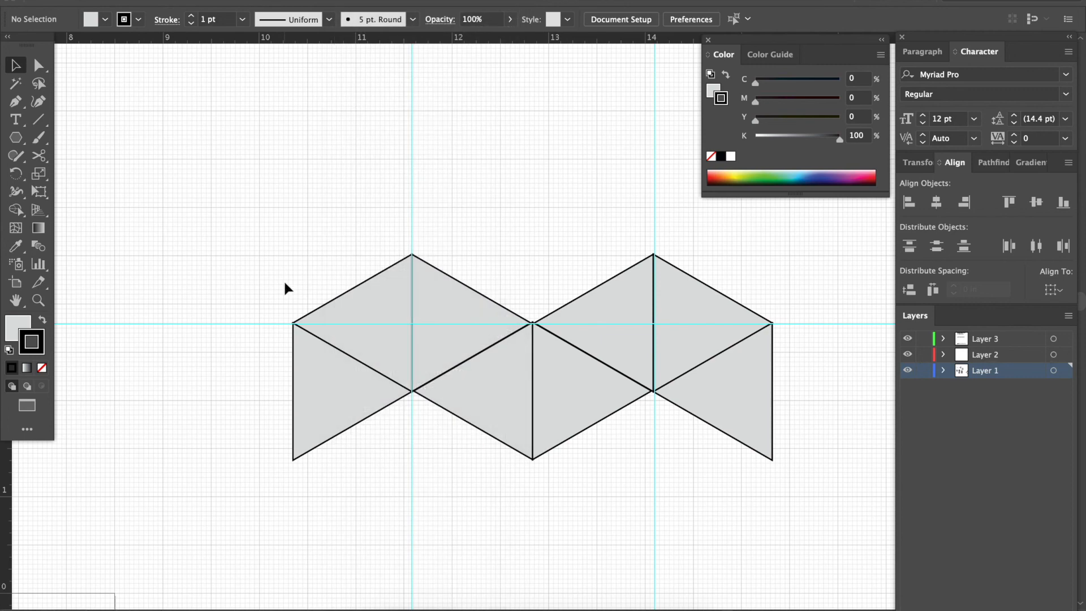
Hide the guides, and clear and restore the solid black stroke on all eight triangles.
key("ctrl+semicolon")
key("ctrl+a")
key("slash")
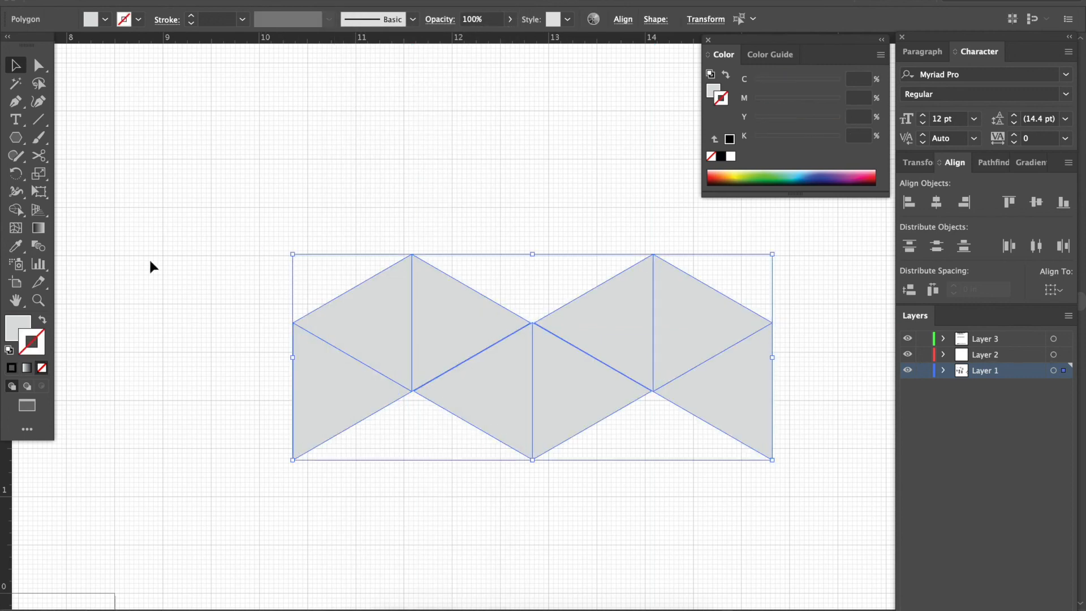
left_click(12, 368)
left_click(170, 237)
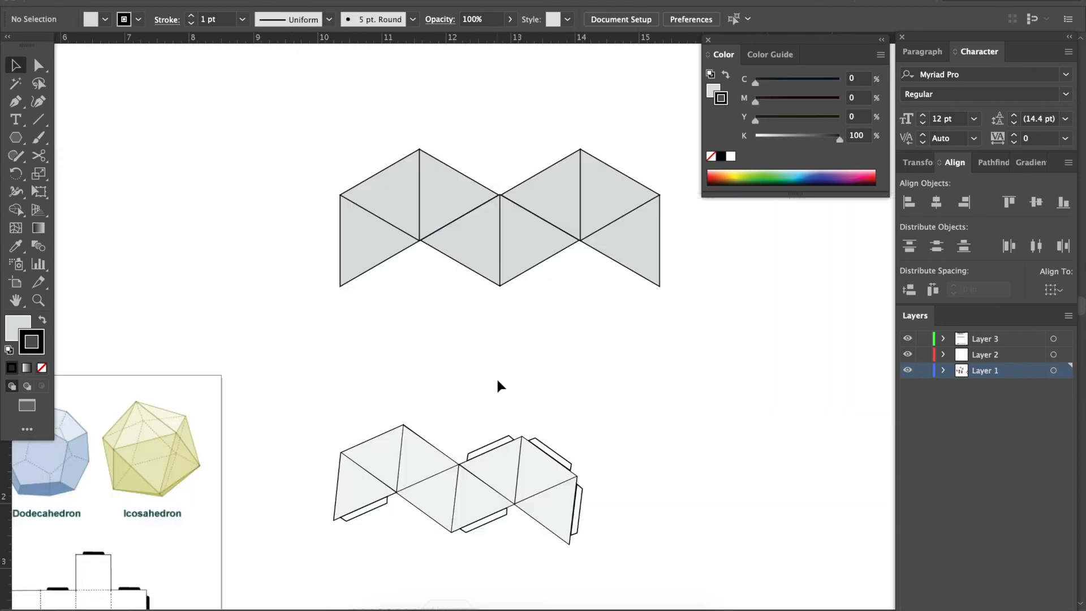
Examine the glue tabs on the older net below and compare their placement with the outer edges of the new net.
key("super+equal")
key("super+equal")
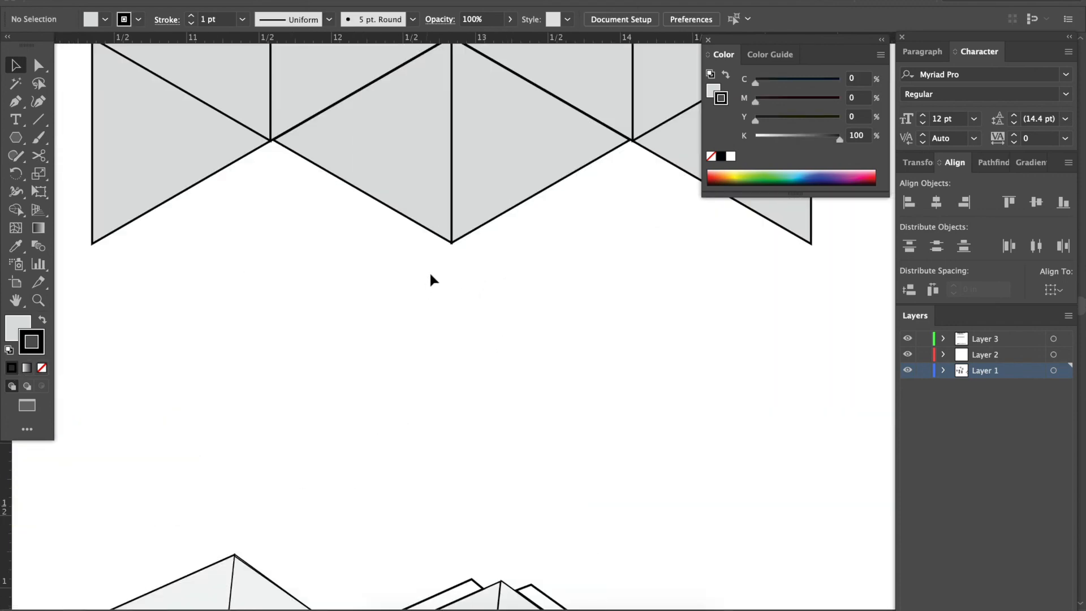
left_click(488, 211)
scroll(487, 210, "up", 2)
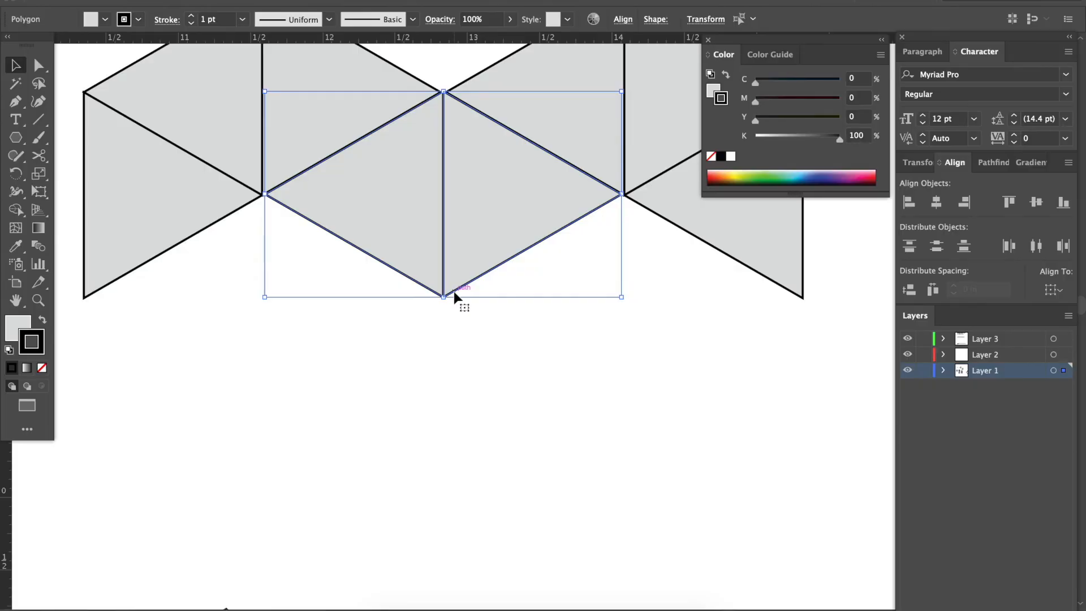
scroll(439, 292, "right", 6)
scroll(439, 292, "up", 3)
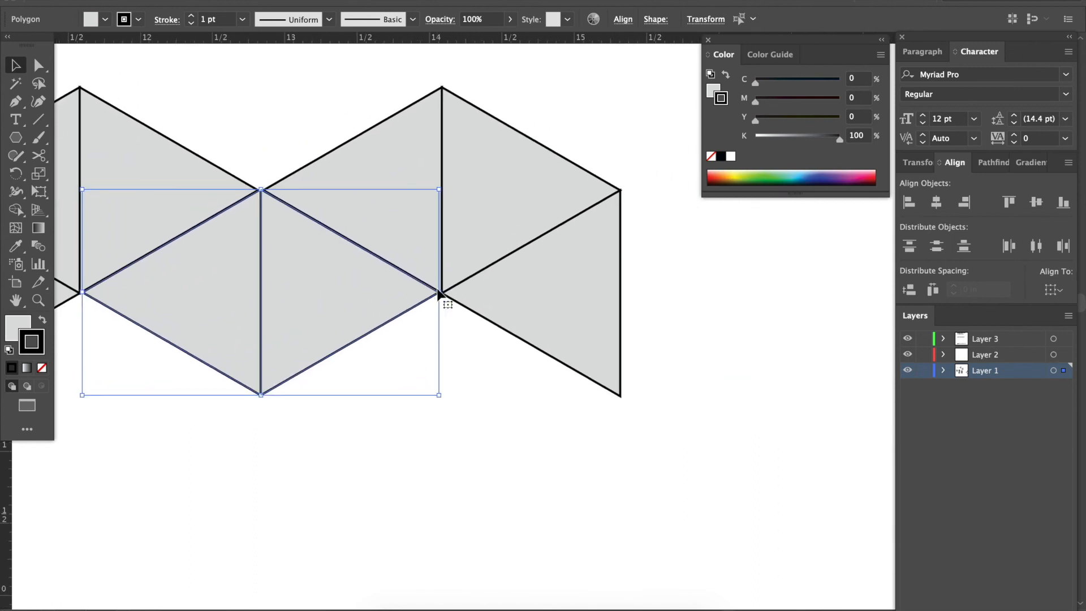
scroll(439, 294, "down", 1)
key("super+minus")
key("super+minus")
scroll(439, 294, "down", 4)
key("super+equal")
key("super+equal")
key("super+equal")
scroll(439, 294, "down", 5)
scroll(439, 294, "left", 1)
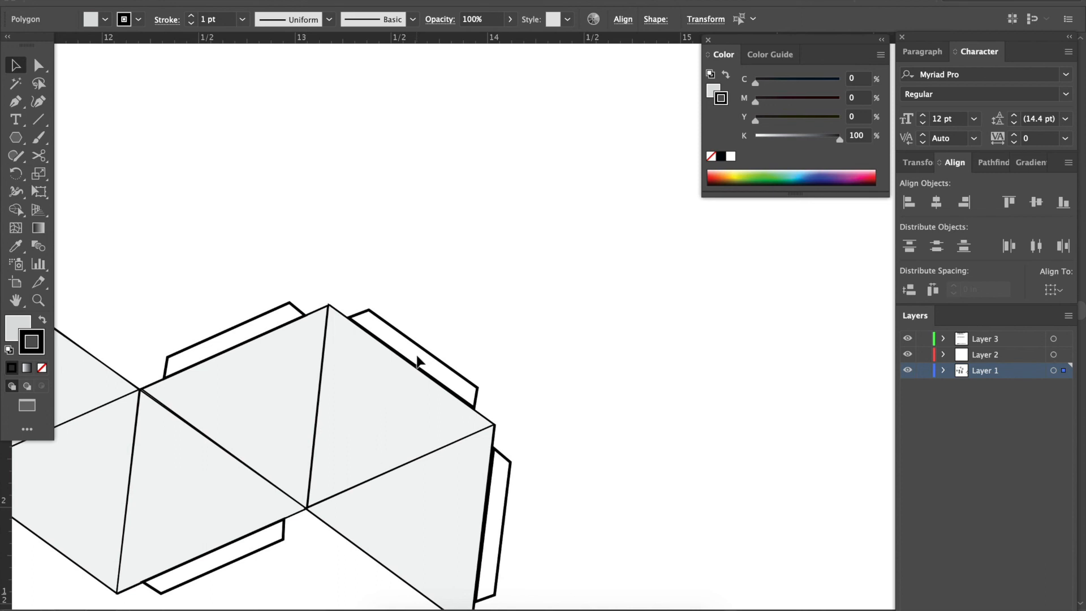
key("super+minus")
scroll(418, 360, "up", 8)
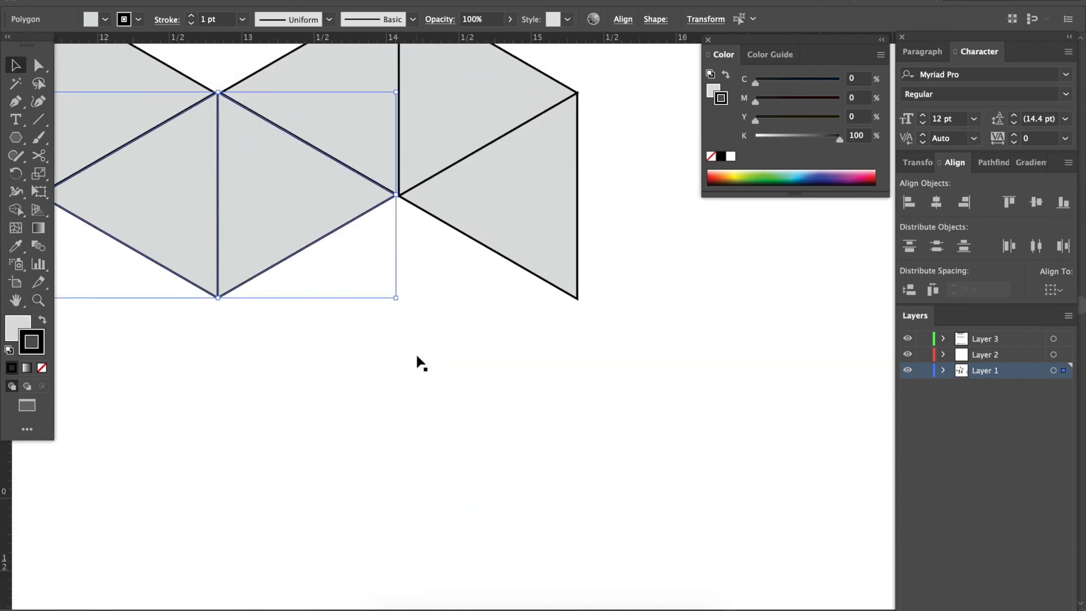
scroll(418, 361, "up", 3)
scroll(419, 361, "right", 1)
key("super+minus")
key("super+minus")
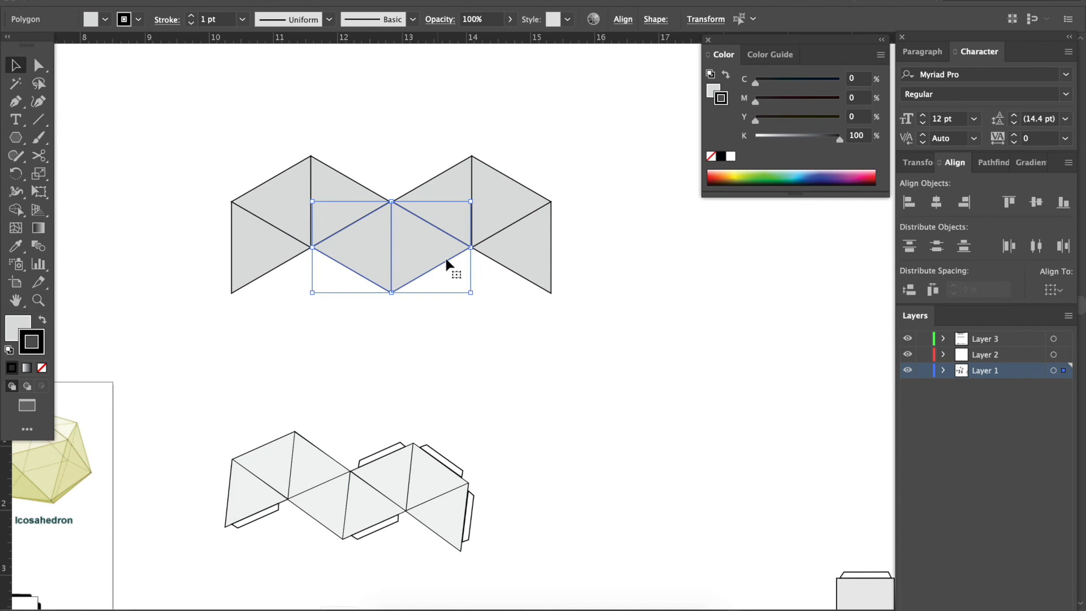
Draw a closed rectangular tab with the Pen tool along the leftmost lower triangle's bottom edge, about 1.26 in long and 0.2 in deep.
key("super+plus")
key("super+plus")
key("super+plus")
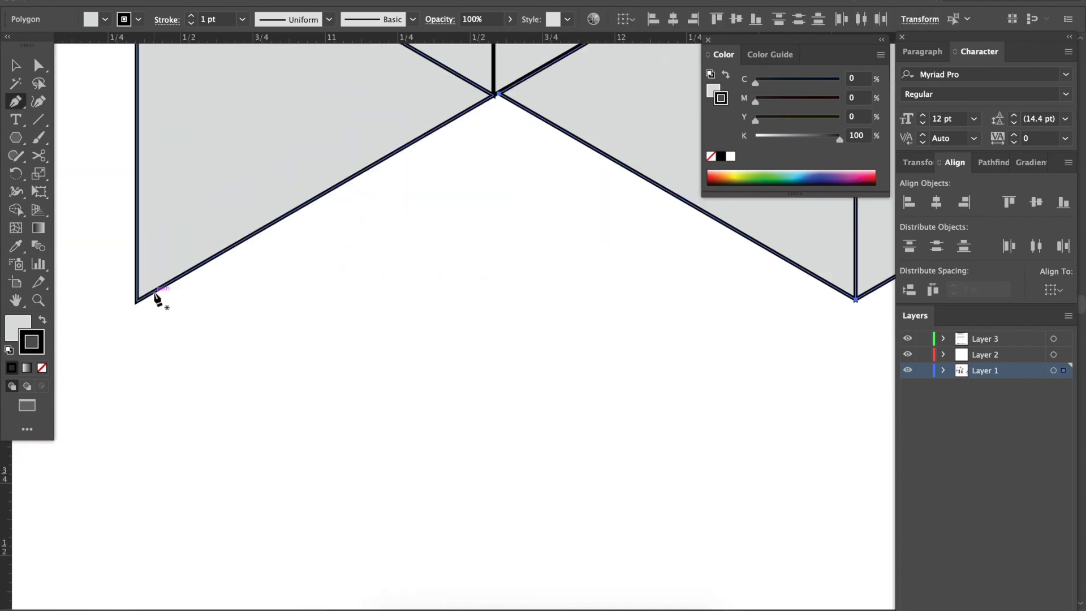
left_click(154, 291)
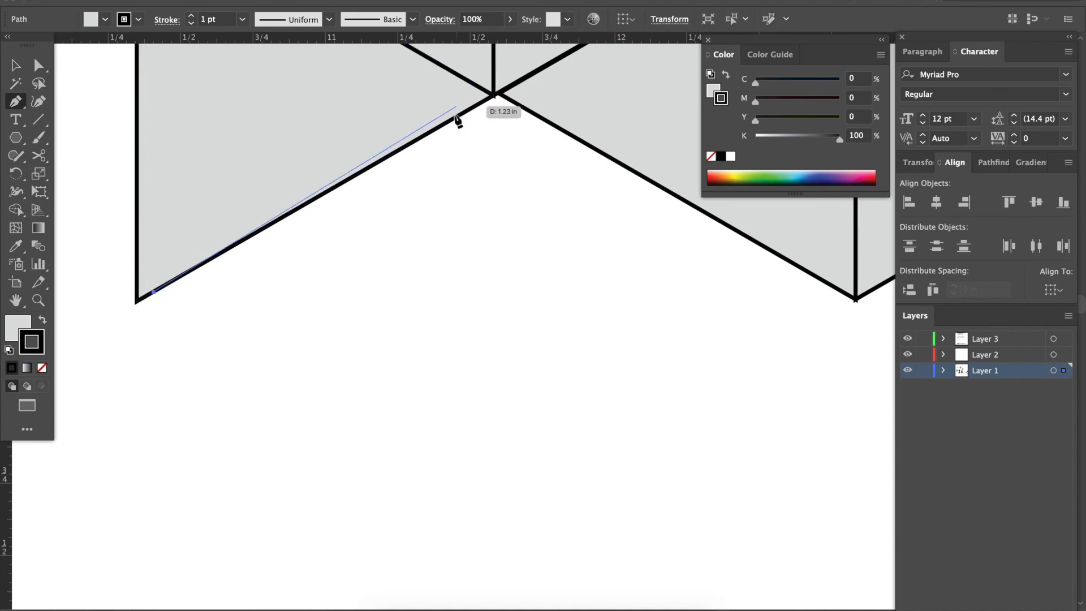
left_click(468, 111)
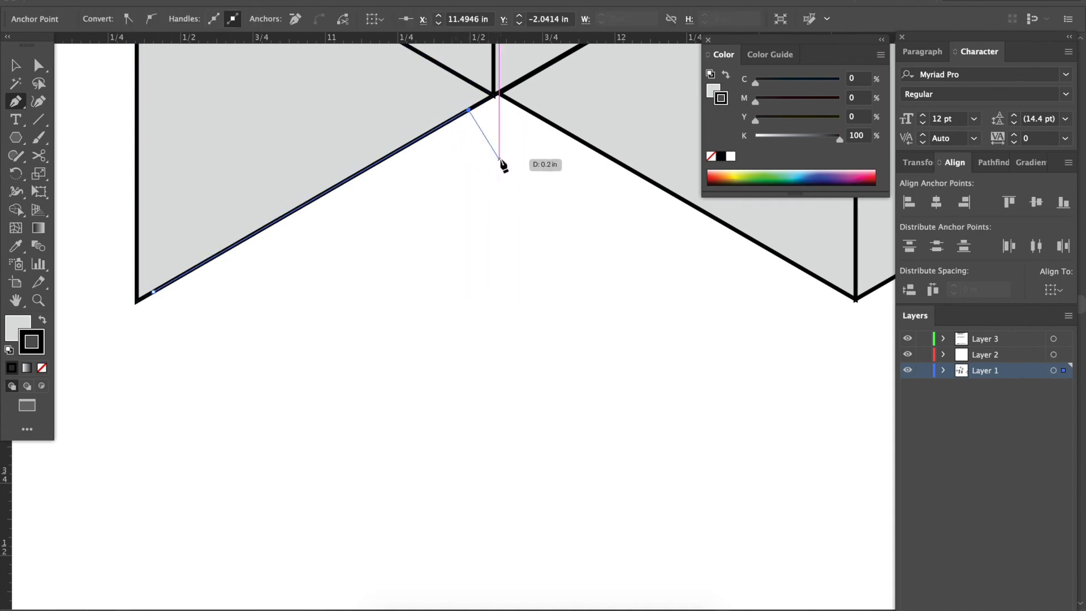
left_click(498, 159)
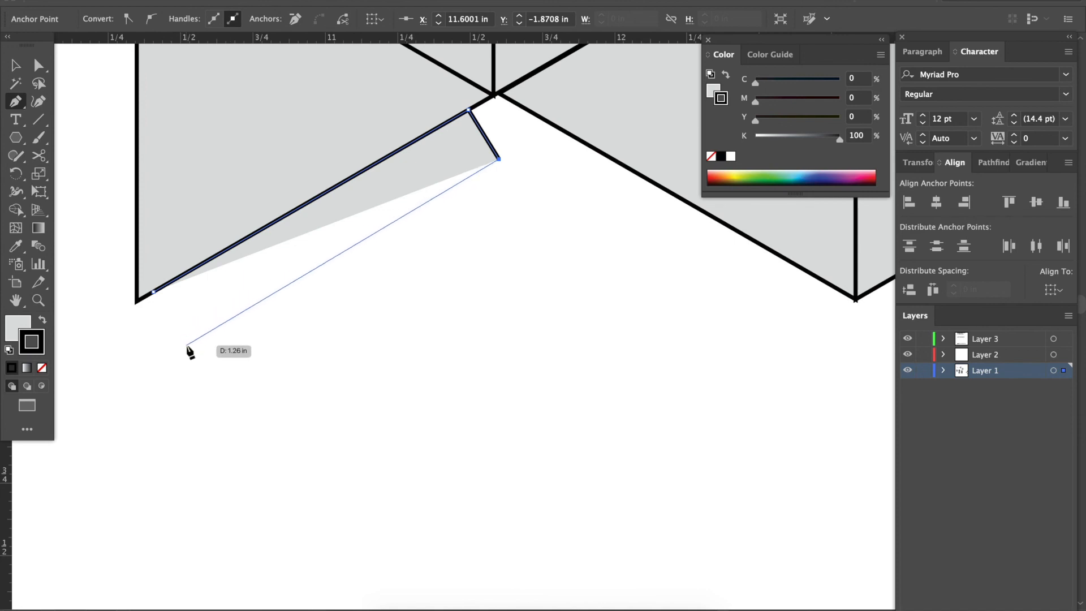
left_click(186, 344)
left_click(154, 293)
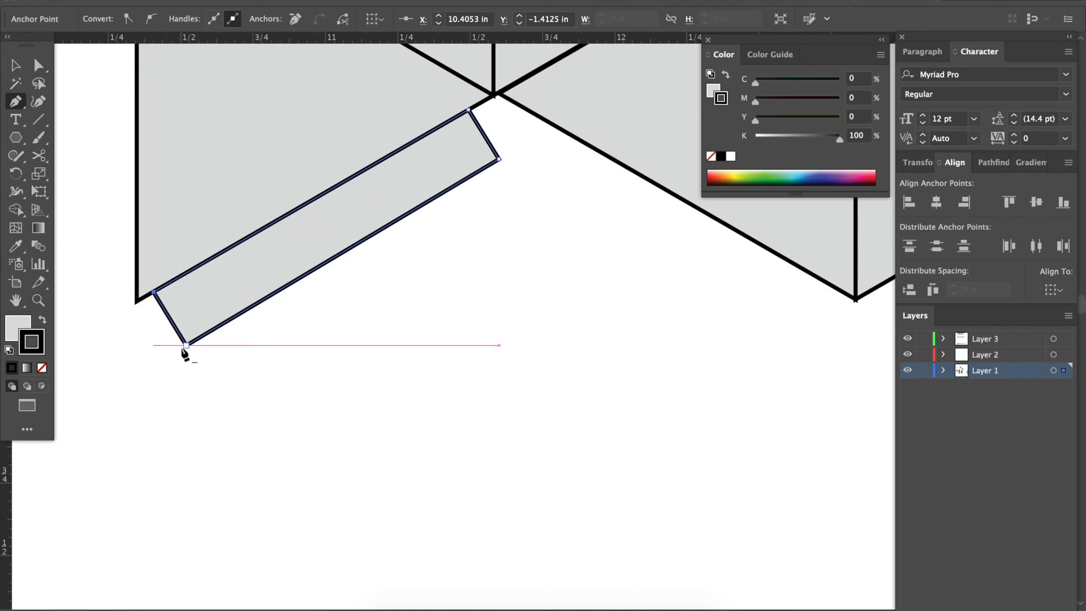
Move the tab's two outer corner points inward to taper it into a trapezoid.
key("a")
left_click_drag(187, 345, 221, 329)
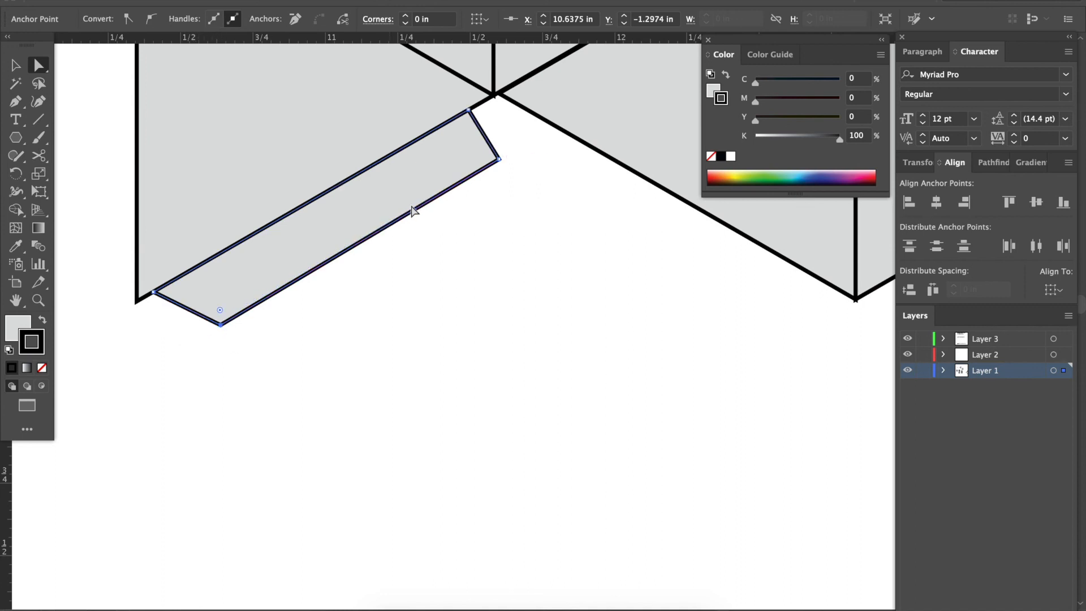
left_click_drag(499, 160, 473, 176)
left_click(495, 234)
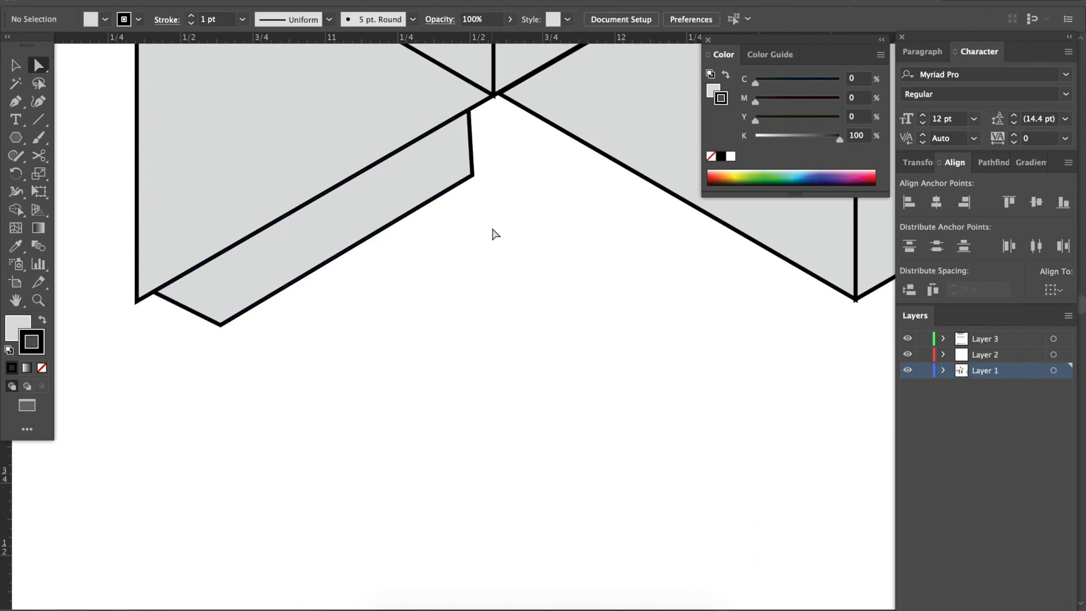
key("v")
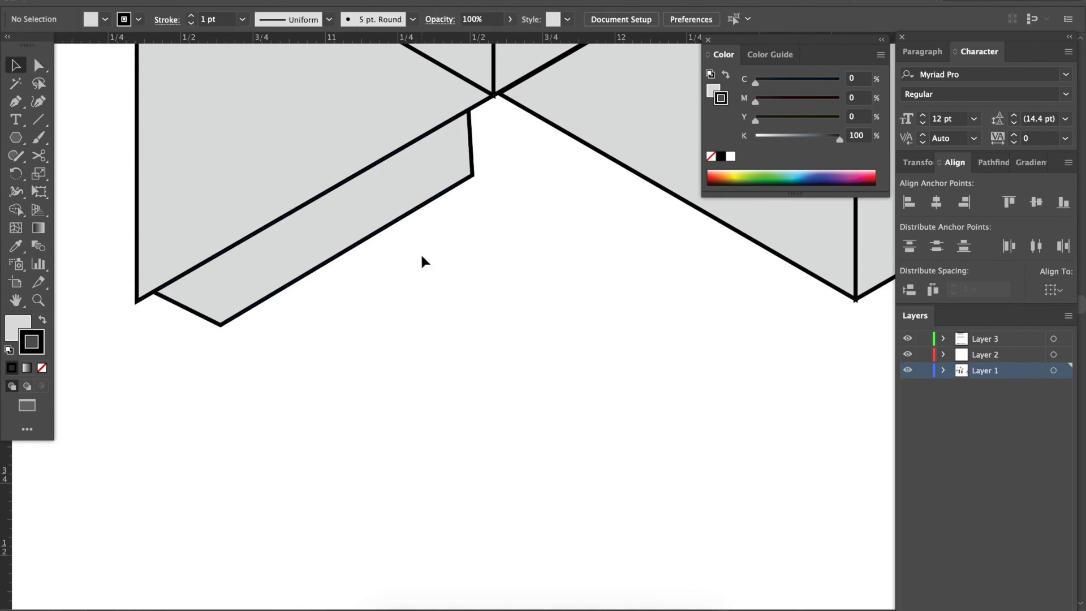
Set the fill of the tapered tab to none, keeping its black stroke.
left_click(397, 219)
scroll(412, 243, "up", 3)
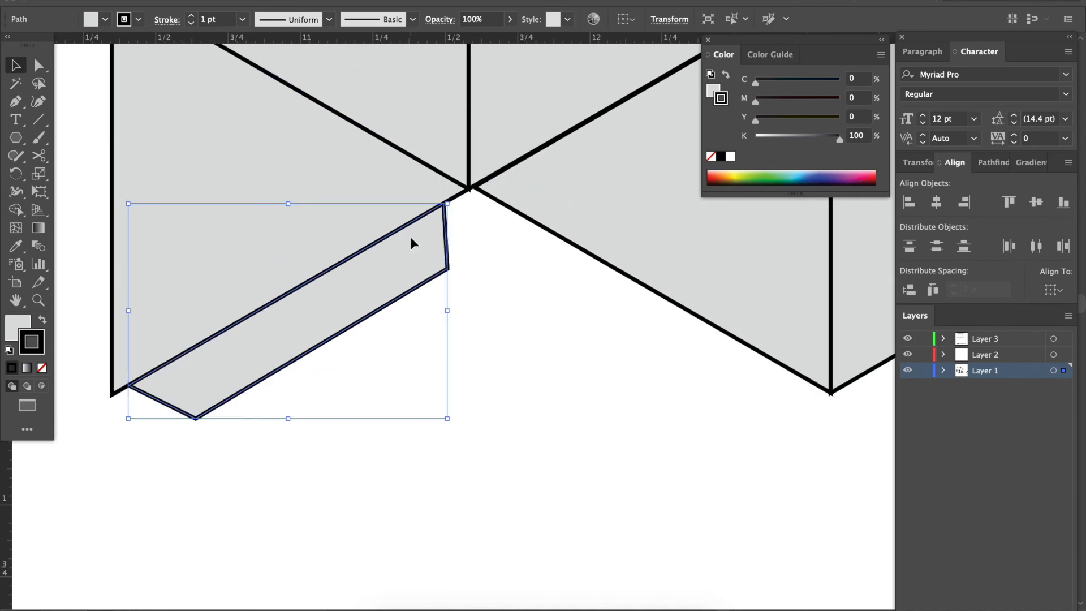
left_click(16, 332)
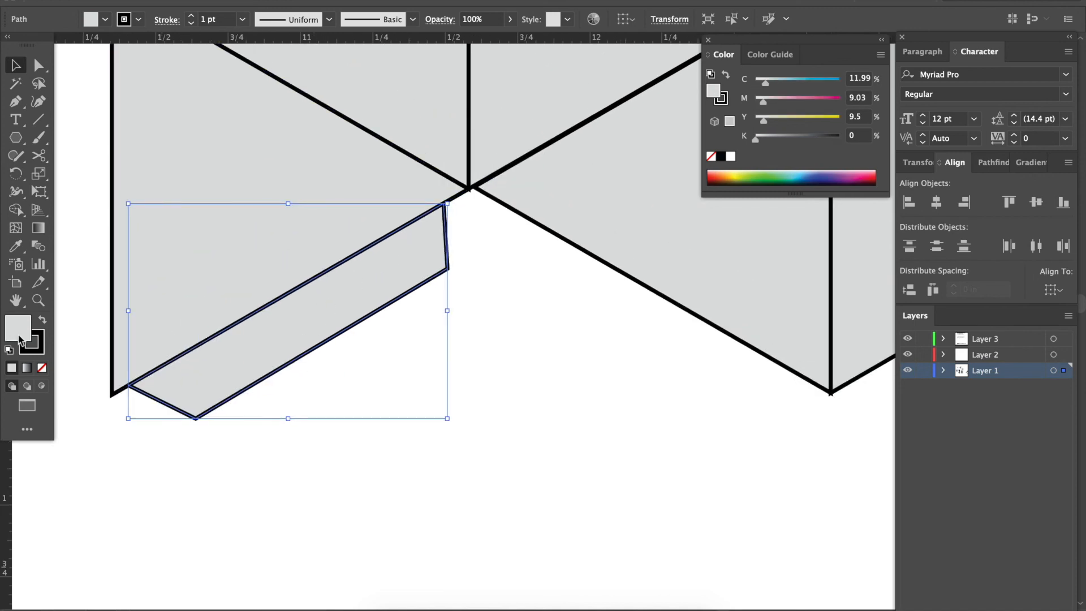
left_click(43, 368)
left_click(292, 451)
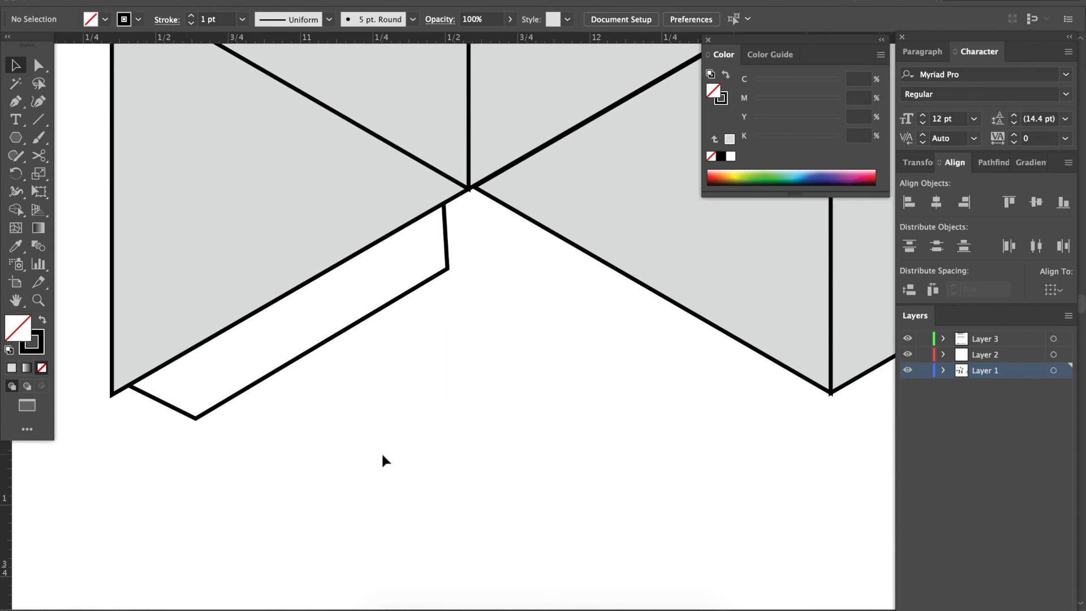
key("ctrl+minus")
key("ctrl+minus")
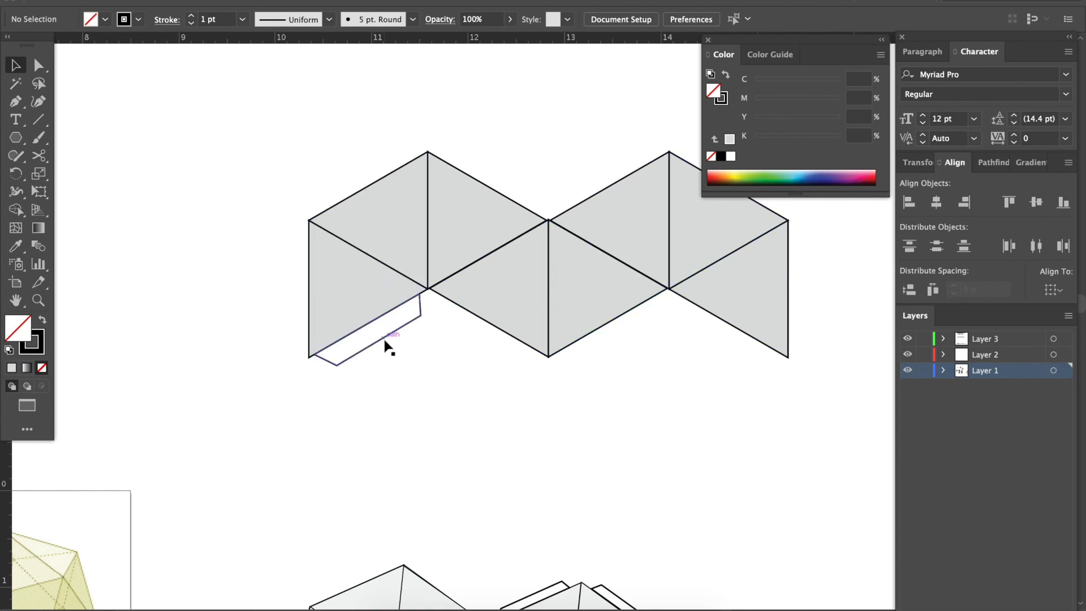
scroll(398, 365, "right", 3)
scroll(397, 365, "down", 1)
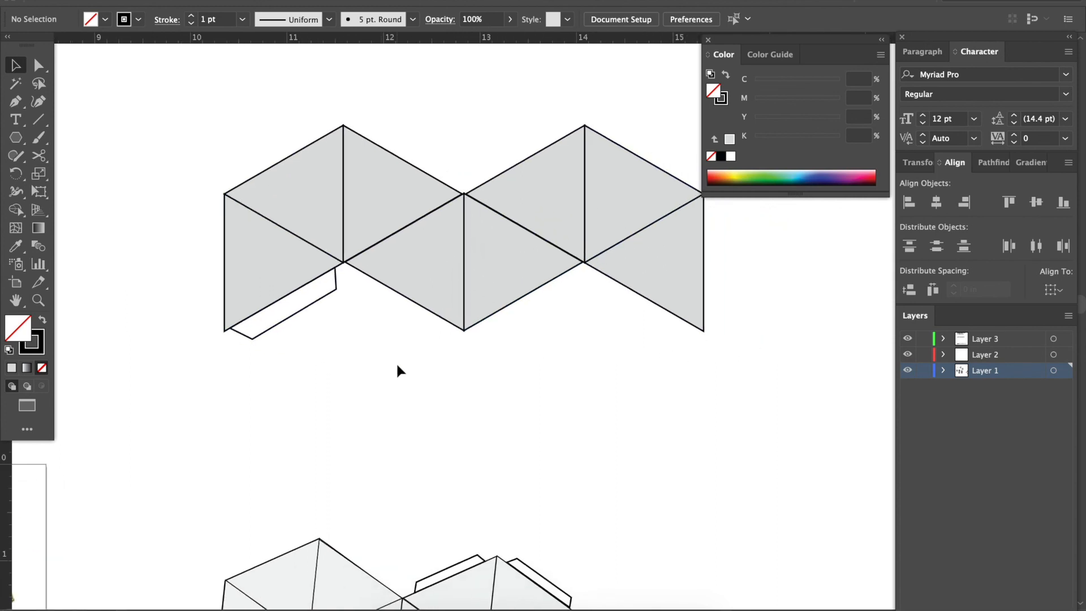
Duplicate the glue tab and align the copy along the bottom edge of the third lower triangle from the left.
scroll(398, 365, "down", 3)
scroll(397, 365, "right", 2)
scroll(398, 365, "up", 3)
scroll(397, 365, "left", 1)
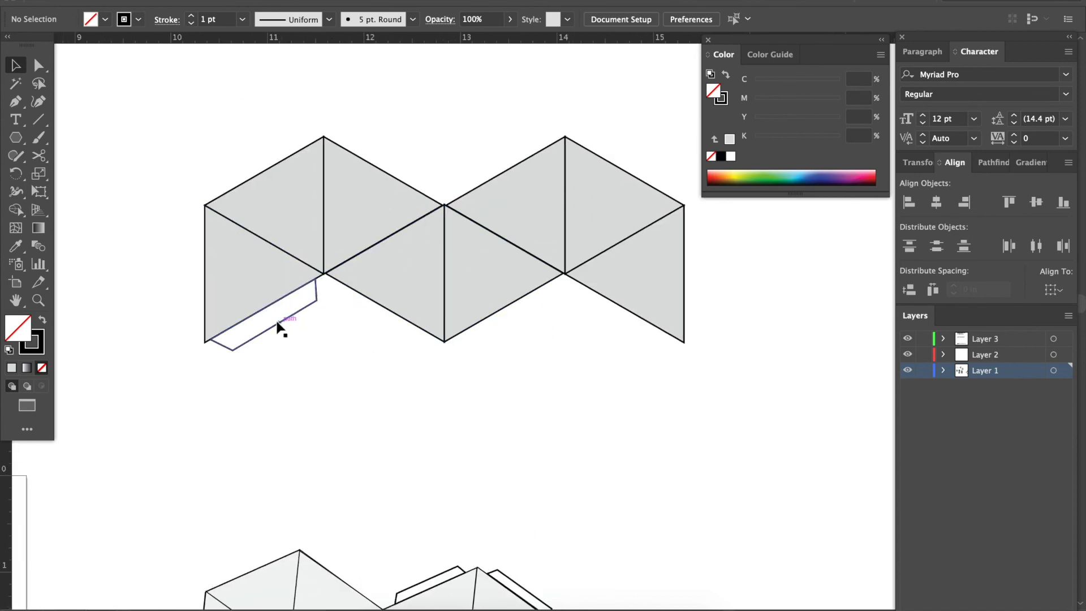
left_click_drag(278, 330, 520, 327)
left_click(573, 382)
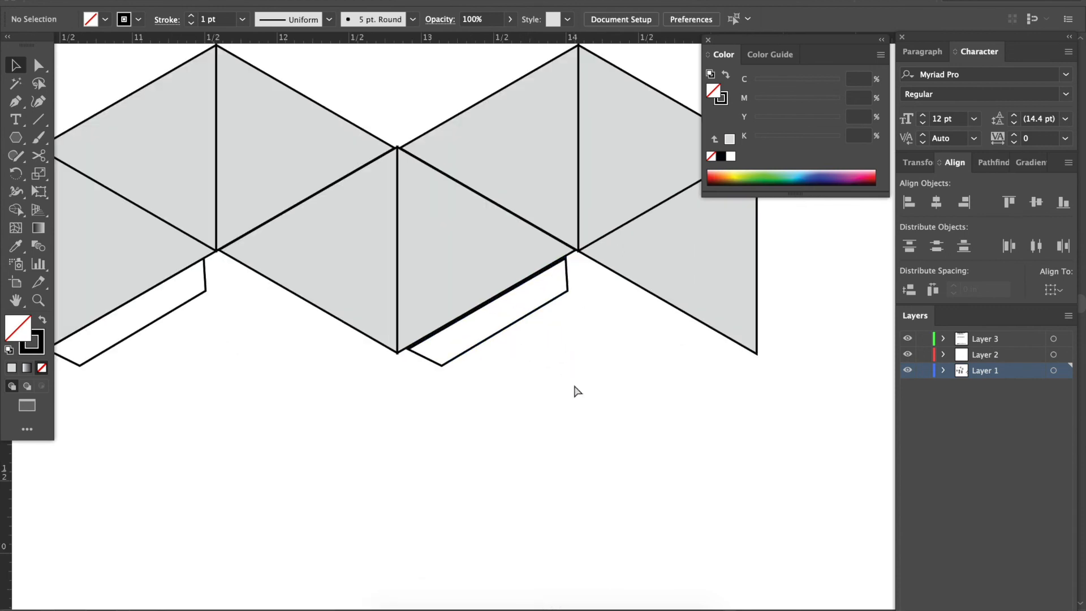
key("ctrl+equal")
left_click_drag(489, 334, 494, 334)
left_click(527, 391)
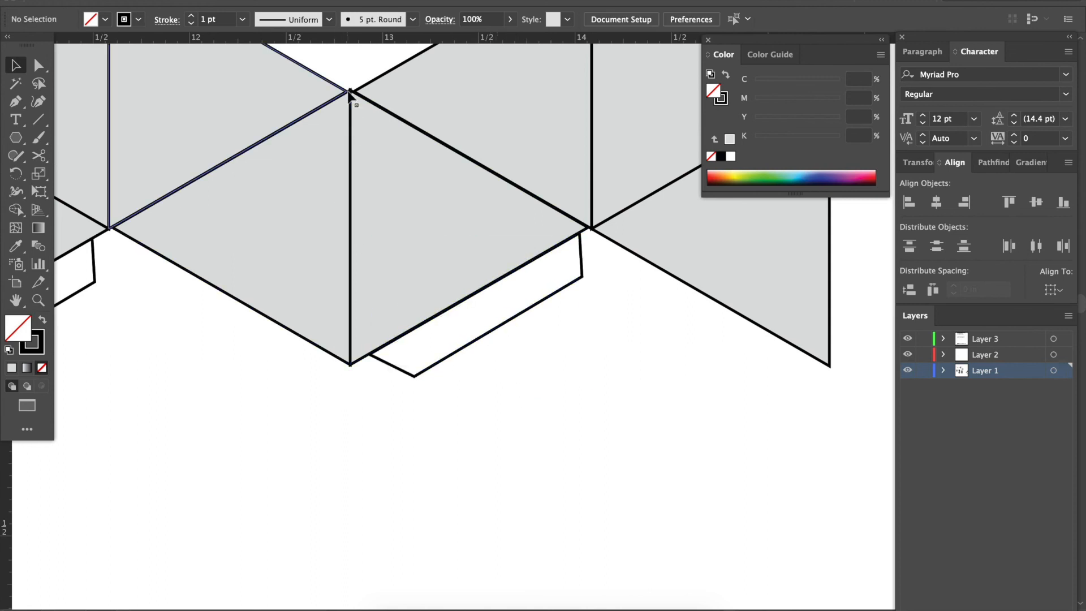
Copy the tab above the third upper triangle, rotate it 180° and fit it along the triangle's outer edge.
key("ctrl+minus")
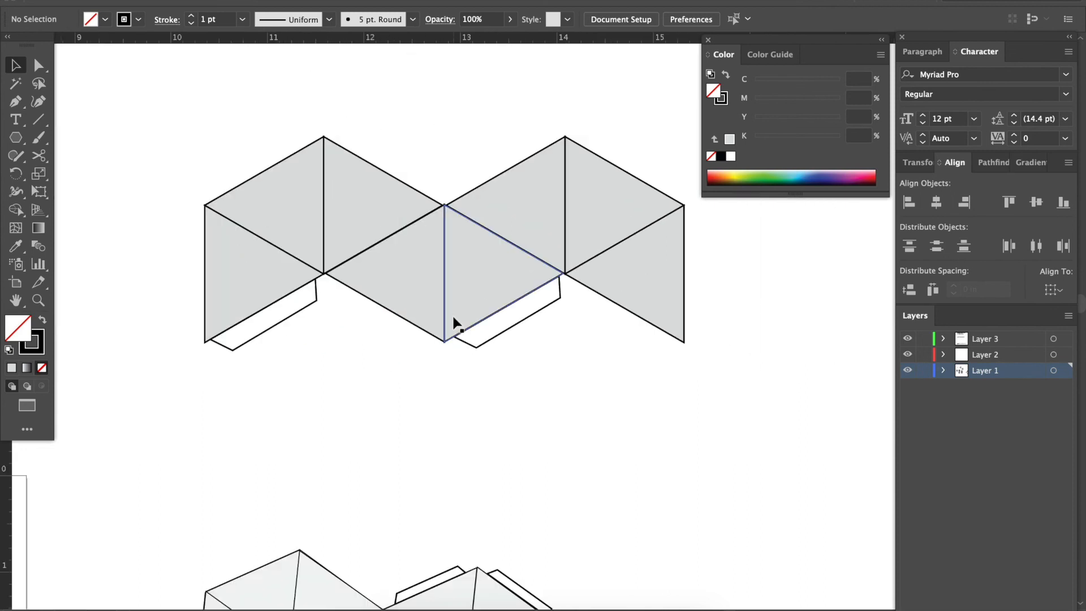
key("ctrl+minus")
scroll(453, 323, "down", 2)
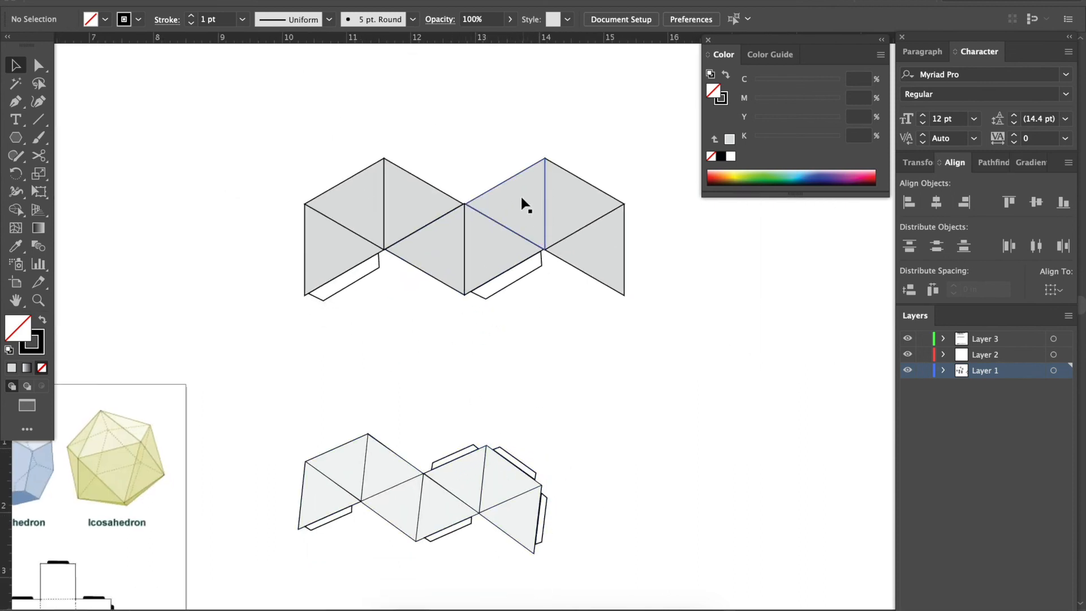
key("ctrl+plus")
key("ctrl+plus")
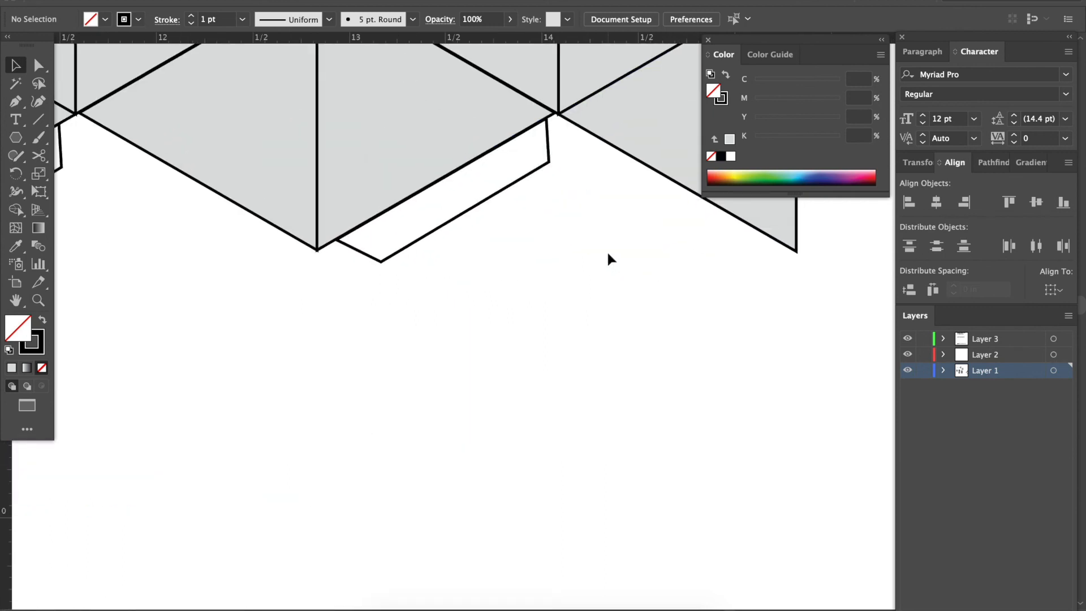
scroll(606, 250, "up", 3)
left_click_drag(447, 355, 386, 57)
scroll(393, 79, "up", 4)
scroll(399, 99, "right", 2)
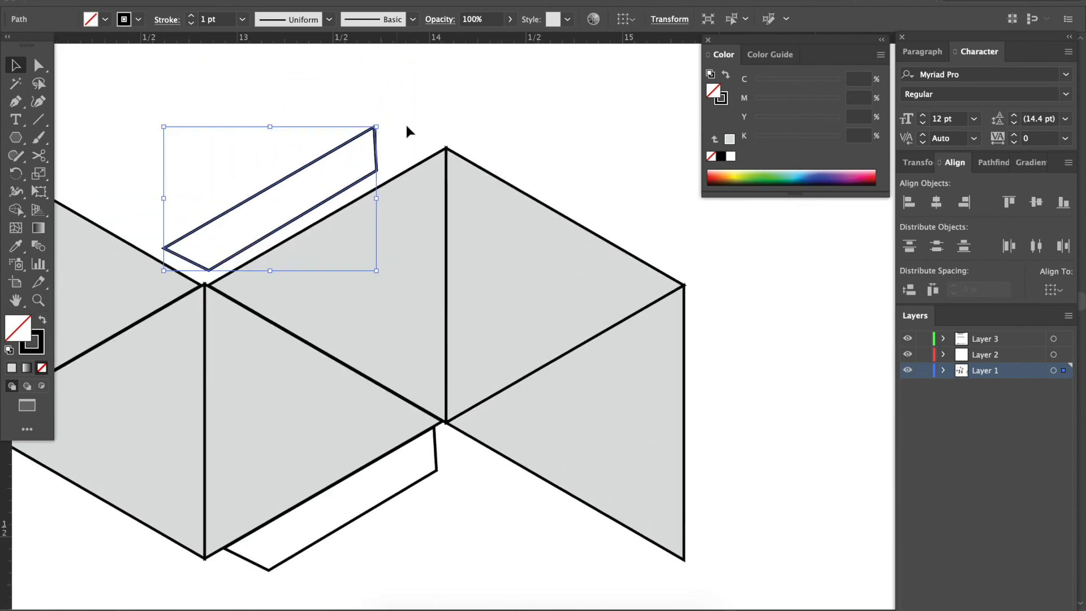
left_click_drag(362, 139, 376, 127)
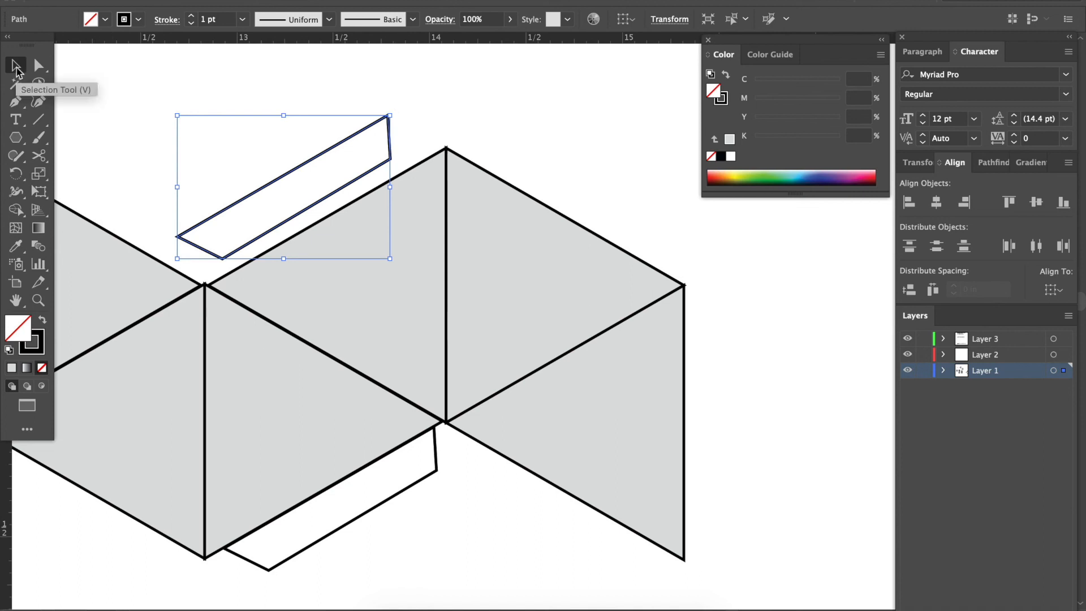
left_click_drag(396, 114, 312, 230)
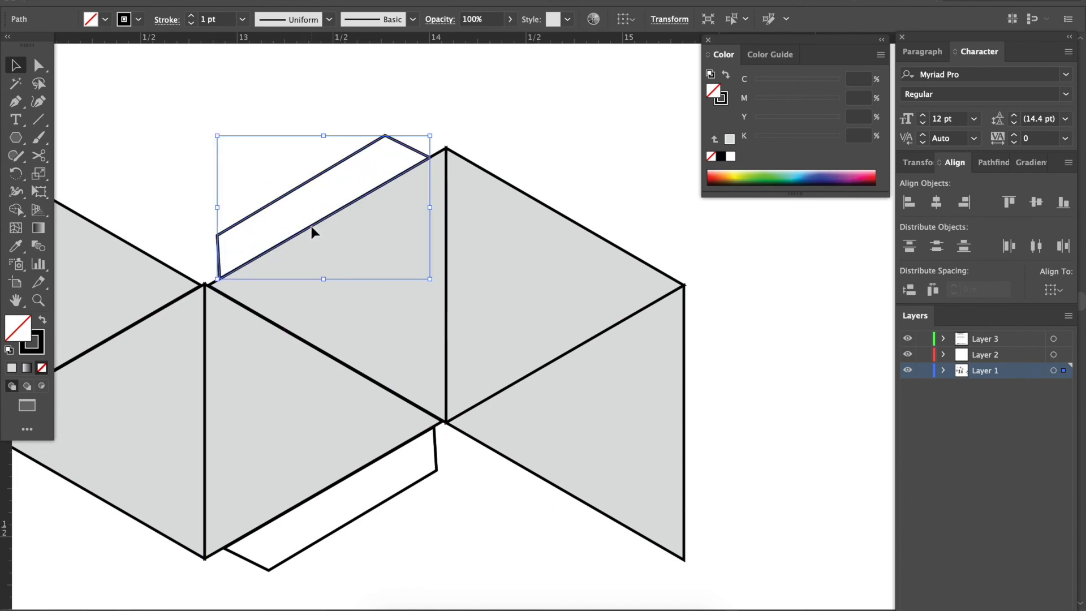
left_click(241, 151)
Duplicate the upper tab and rotate the copy about its corner to lie along the outer edge of the rightmost upper triangle.
scroll(240, 150, "right", 3)
scroll(239, 150, "up", 1)
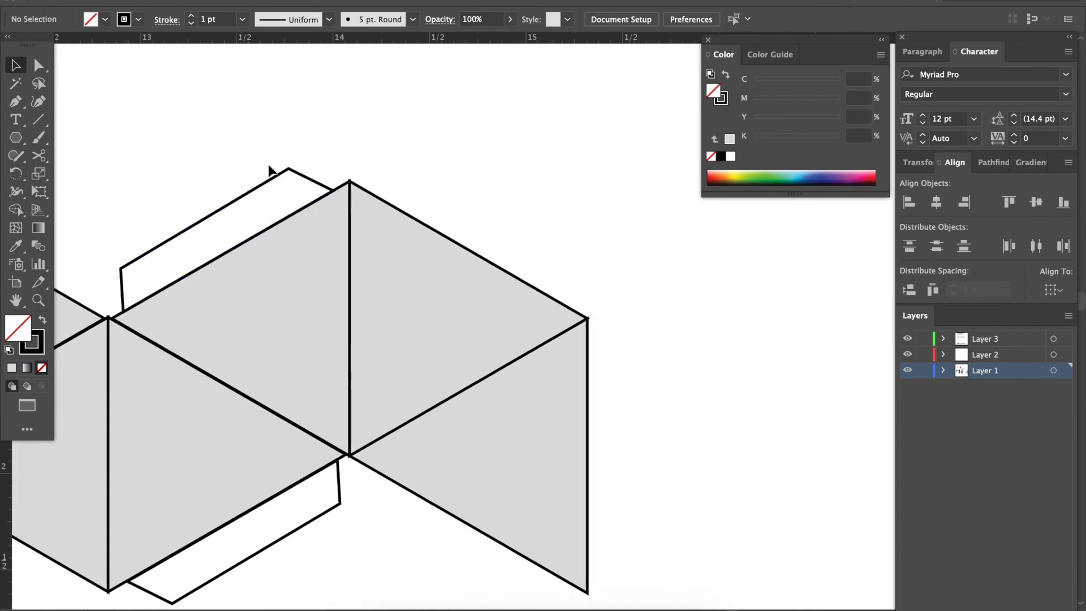
left_click_drag(220, 210, 481, 93)
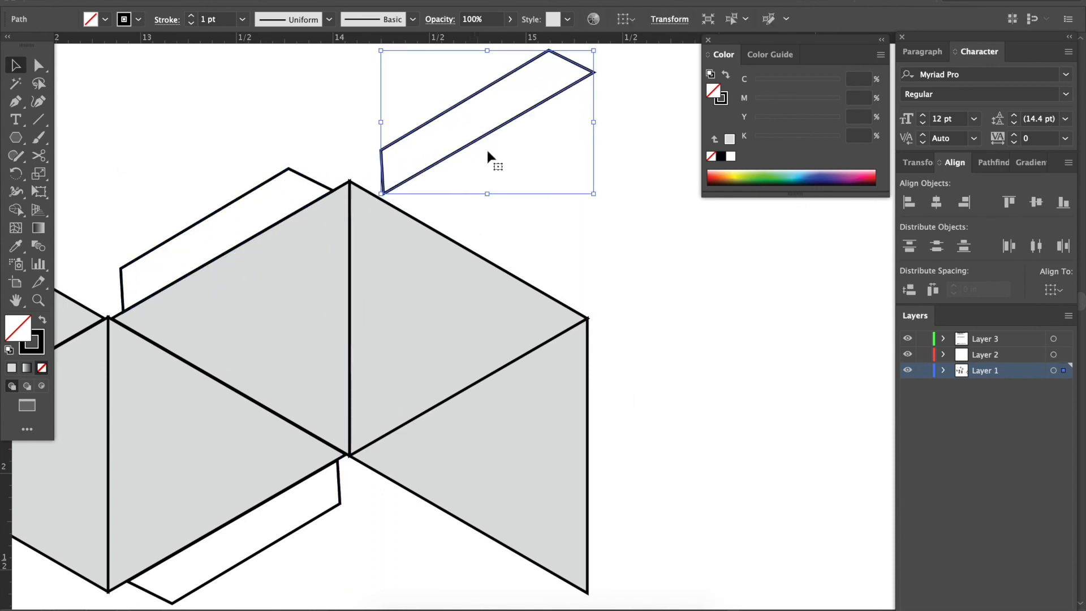
left_click(585, 181)
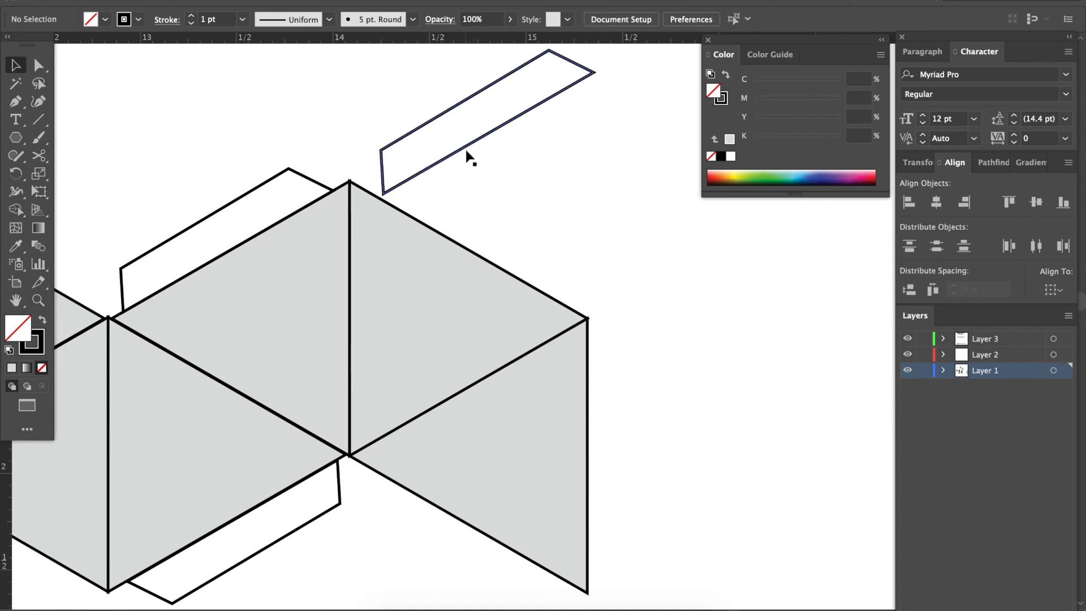
left_click_drag(470, 144, 461, 144)
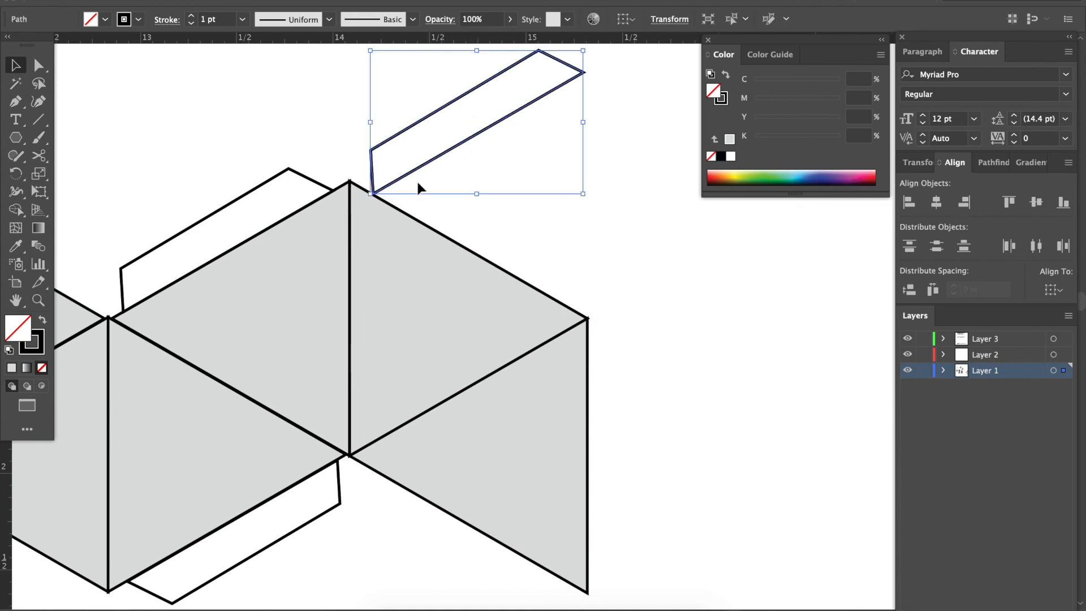
key("r")
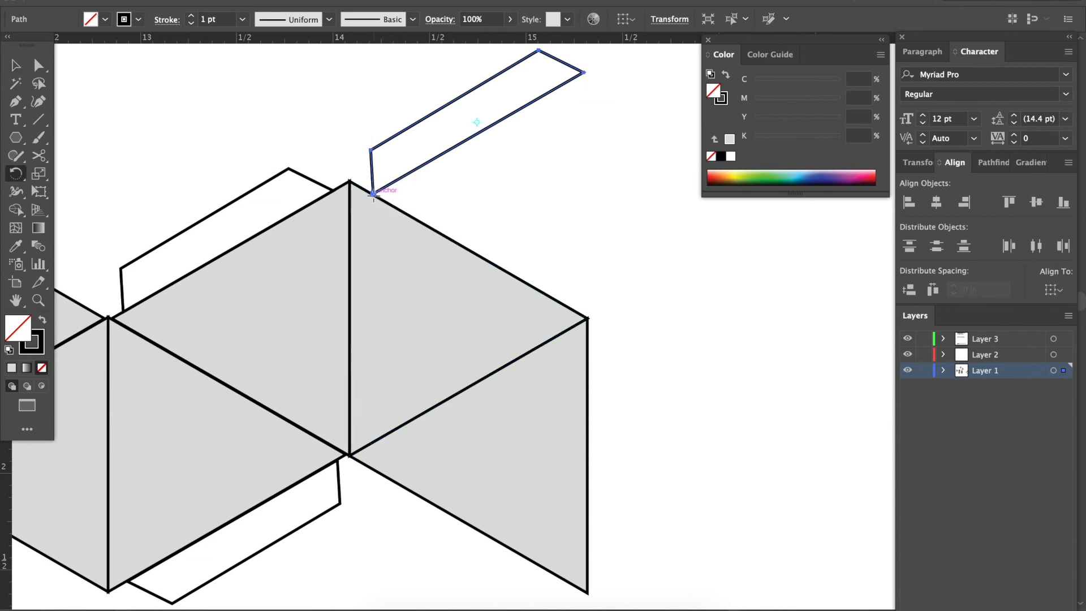
left_click_drag(534, 107, 540, 243)
key("v")
left_click(610, 198)
scroll(609, 198, "down", 2)
scroll(610, 198, "right", 2)
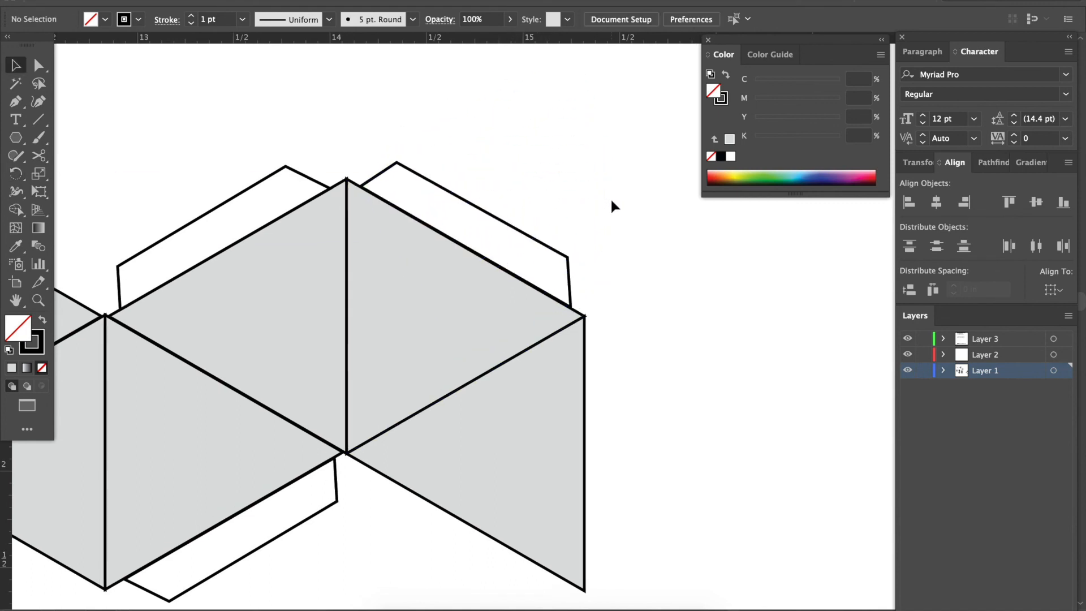
Duplicate that tab and rotate the copy to stand along the vertical outer edge of the rightmost lower triangle.
left_click_drag(462, 178, 686, 335)
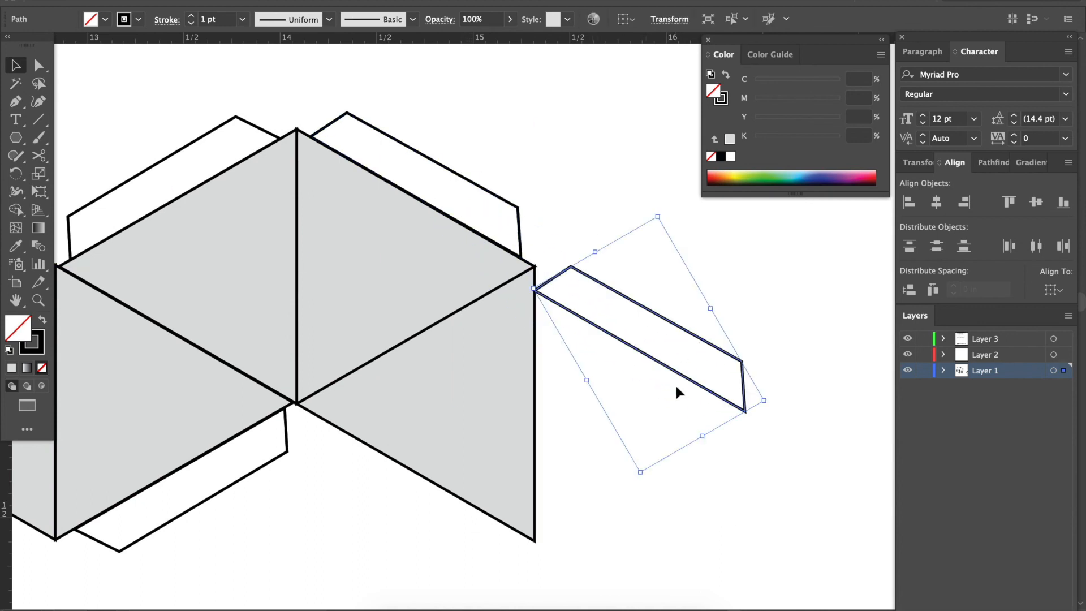
scroll(674, 382, "down", 2)
scroll(675, 383, "right", 1)
key("r")
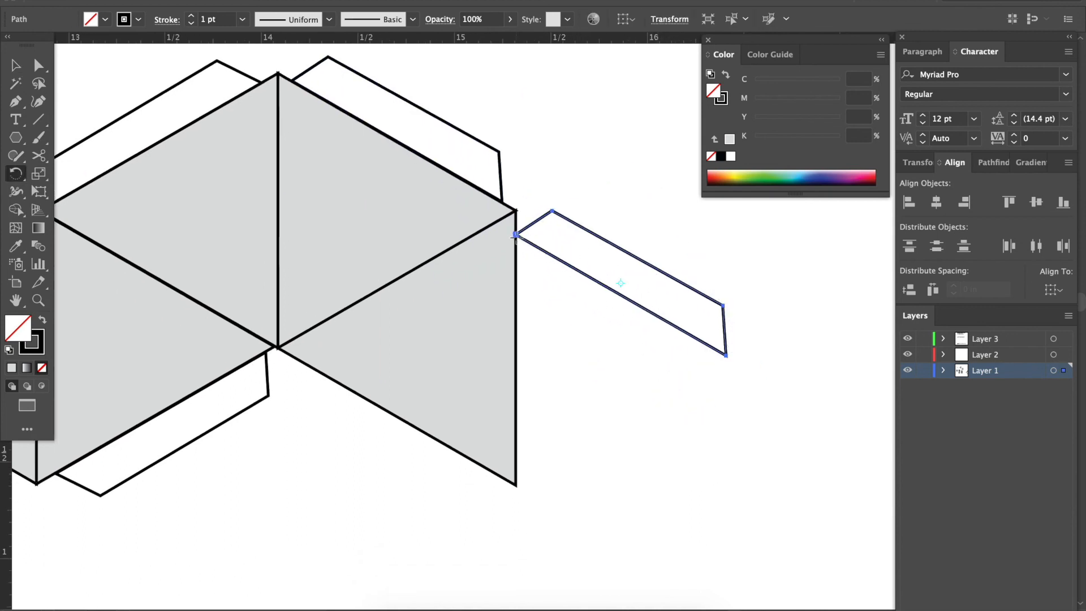
left_click_drag(726, 355, 559, 387)
key("v")
left_click(653, 433)
key("ctrl+minus")
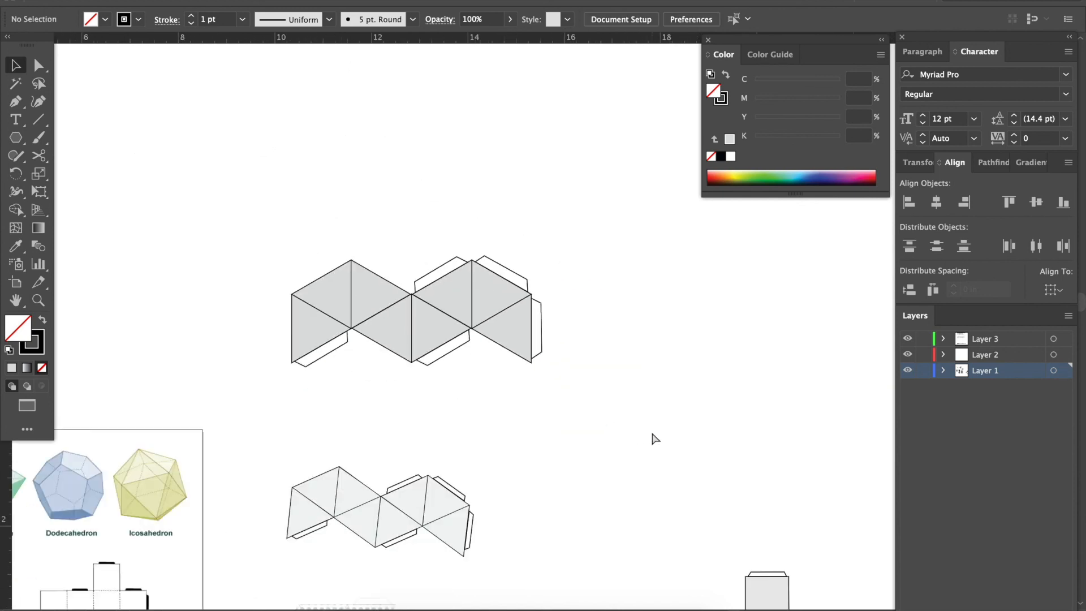
Compare the tab placement on the new net with the older net and the printed octahedron template.
scroll(449, 371, "down", 5)
scroll(449, 373, "left", 5)
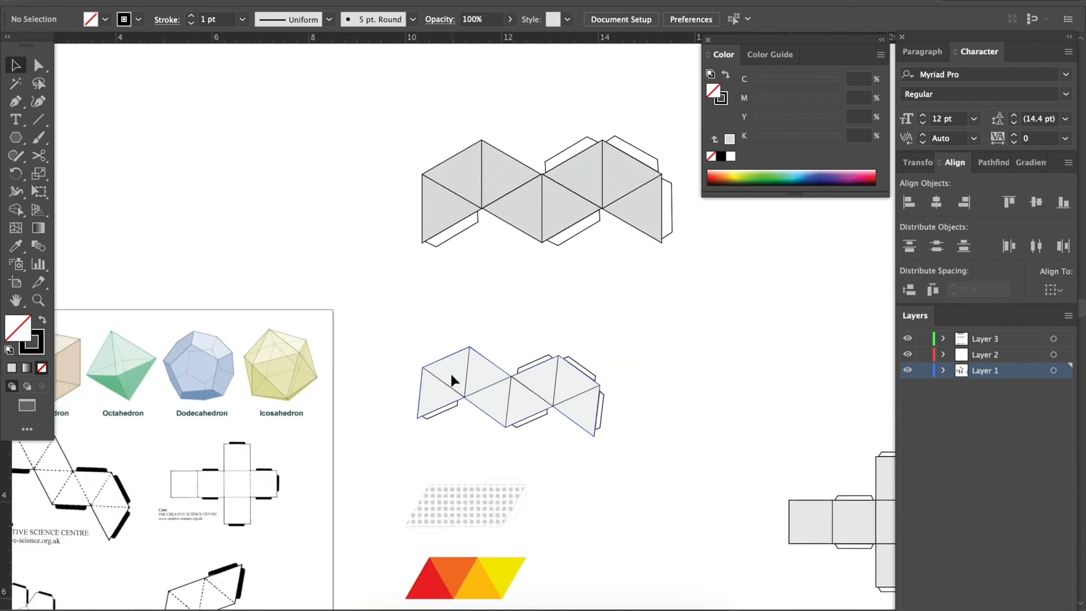
scroll(350, 378, "down", 2)
scroll(350, 378, "left", 2)
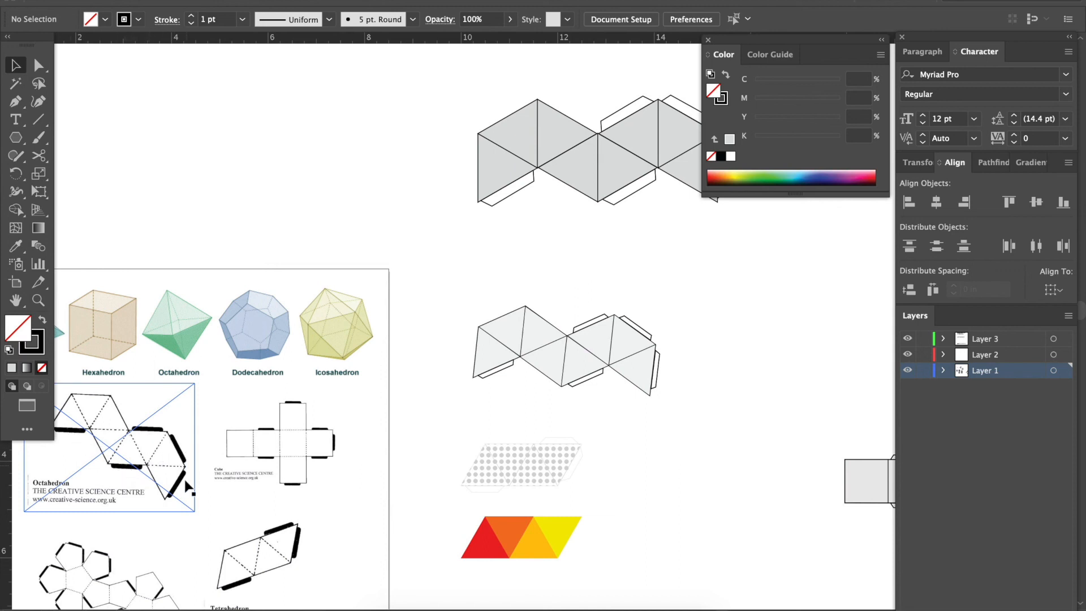
scroll(494, 339, "right", 5)
scroll(494, 339, "up", 1)
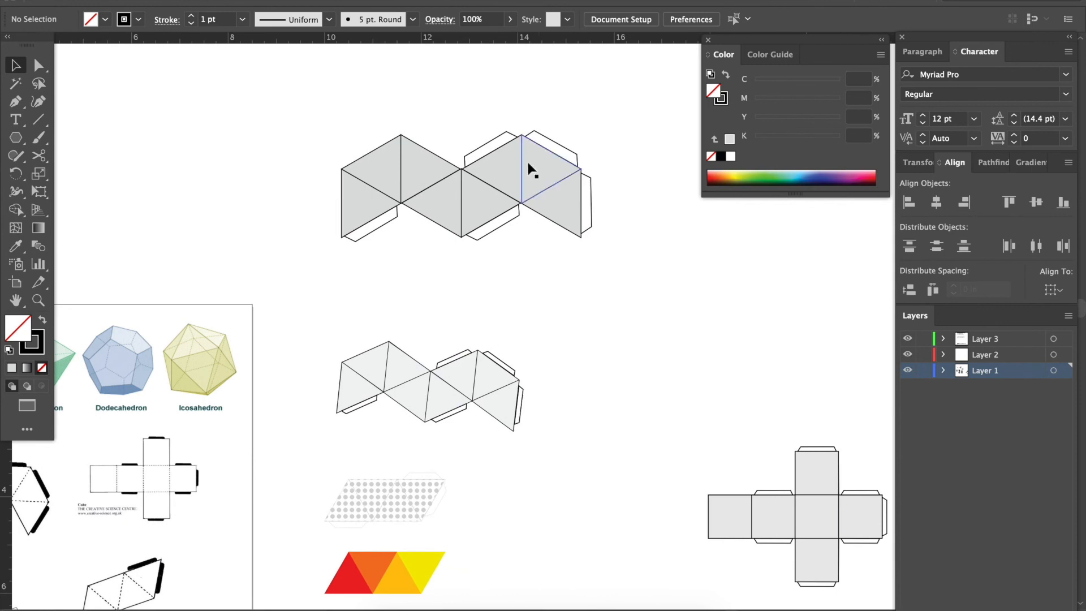
key("super+equal")
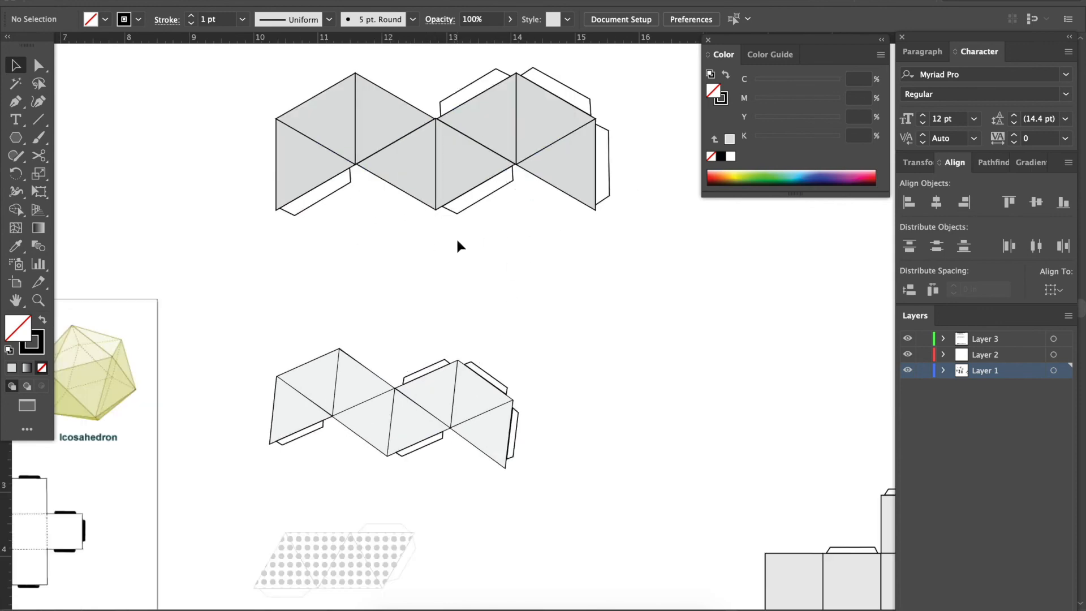
scroll(457, 240, "up", 2)
scroll(457, 240, "right", 1)
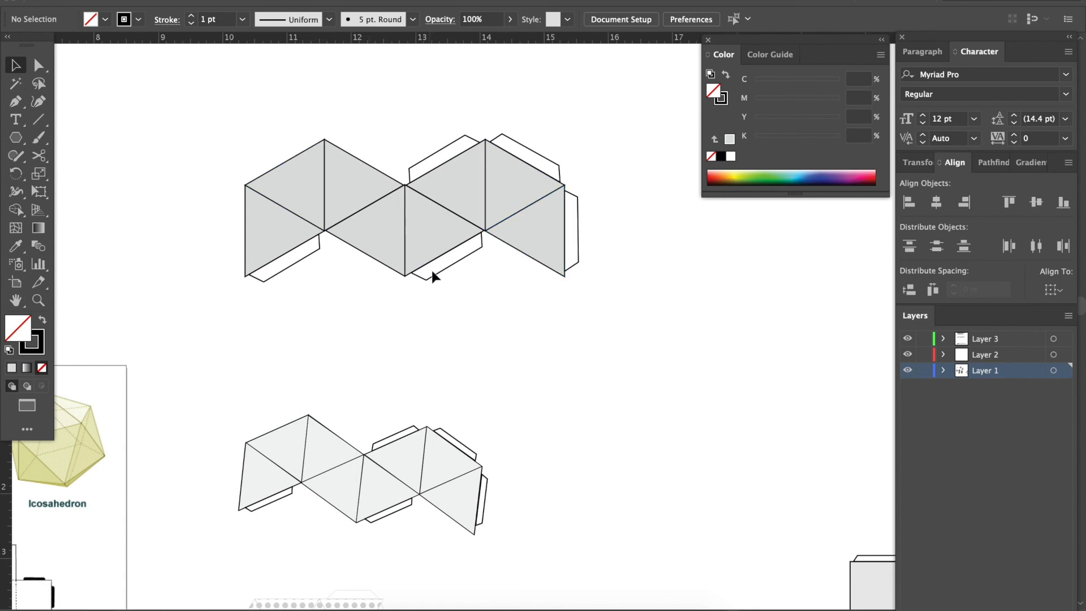
scroll(433, 276, "up", 3)
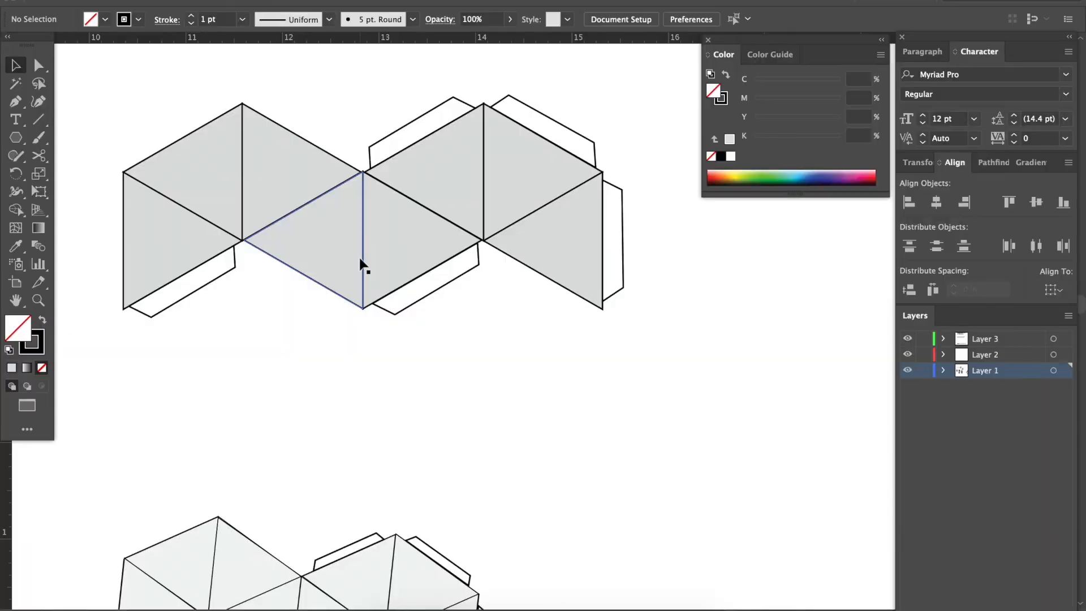
Set the opacity of the whole new net, including its tabs, to 34%.
left_click_drag(98, 142, 680, 289)
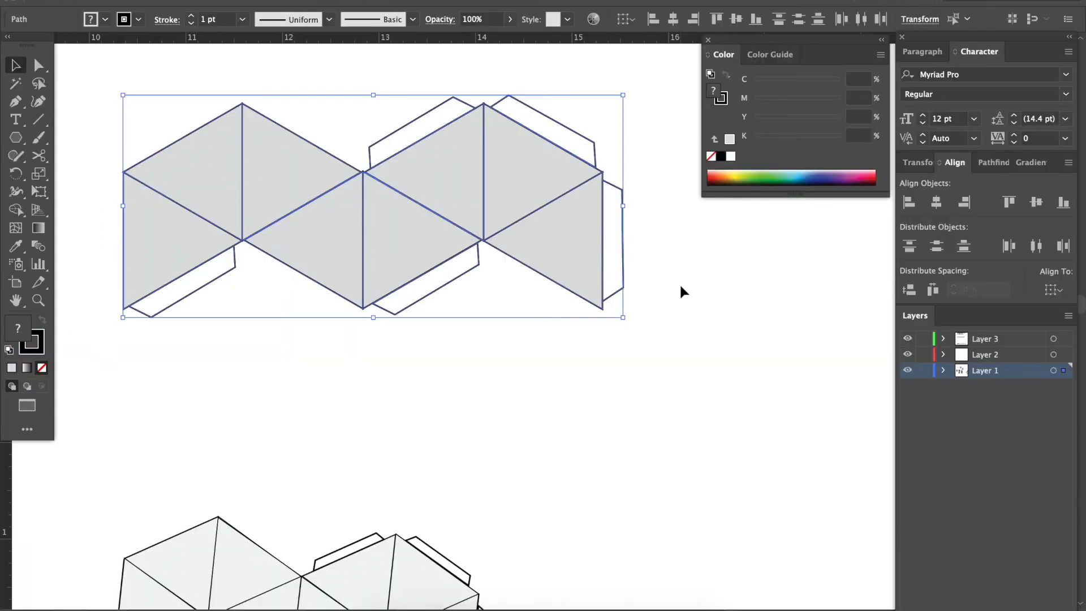
left_click(513, 21)
left_click_drag(509, 38, 454, 49)
left_click(399, 82)
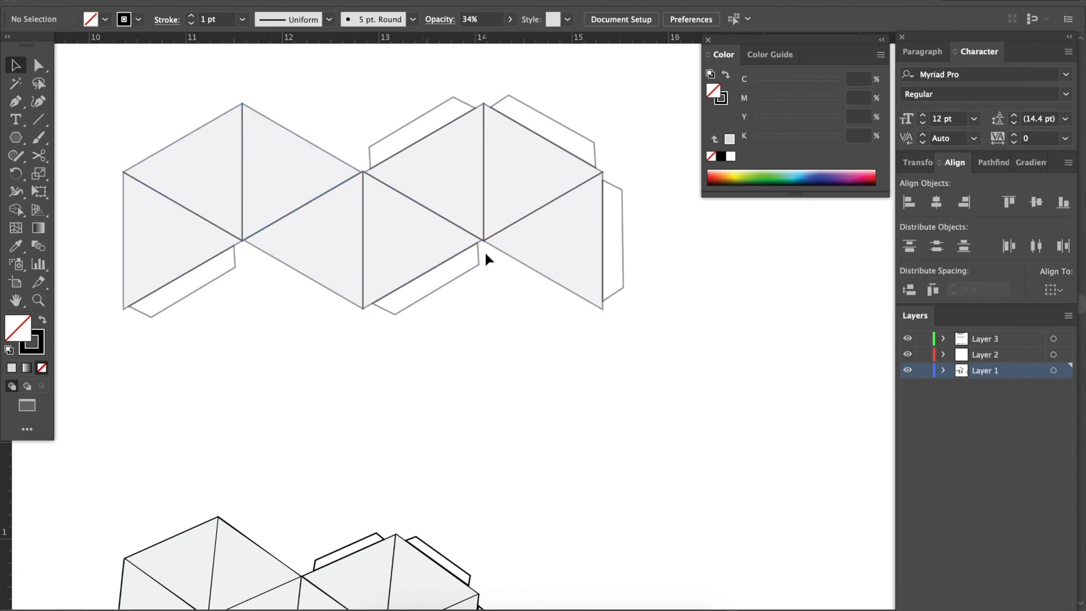
Examine the dotted and coloured four-triangle nets below the older octahedron net.
key("super+minus")
key("super+minus")
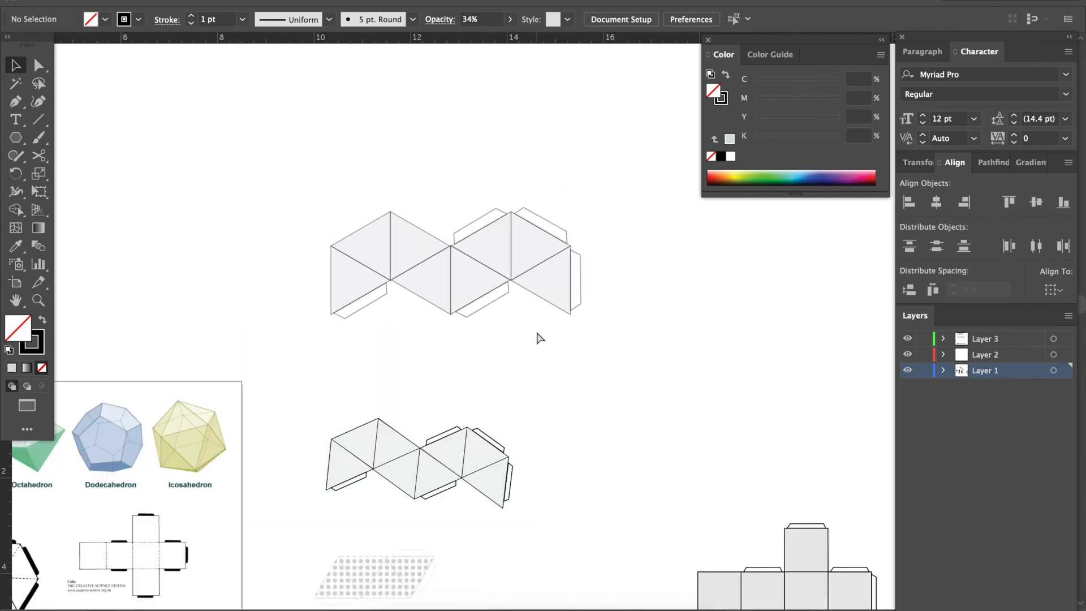
scroll(536, 332, "down", 3)
scroll(536, 332, "down", 2)
key("super+plus")
key("super+plus")
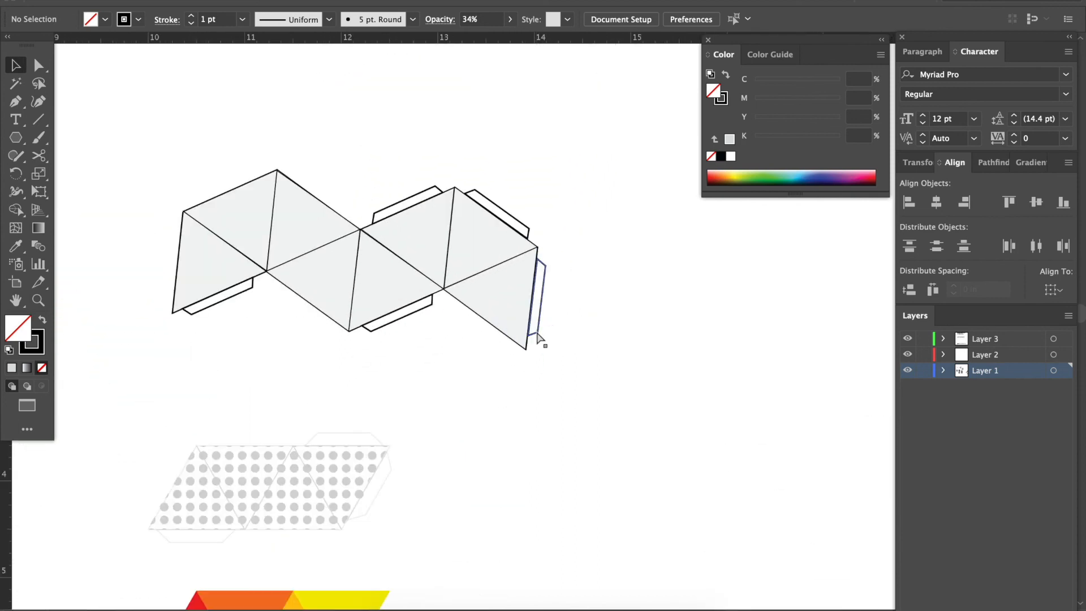
scroll(537, 332, "down", 5)
scroll(536, 333, "down", 2)
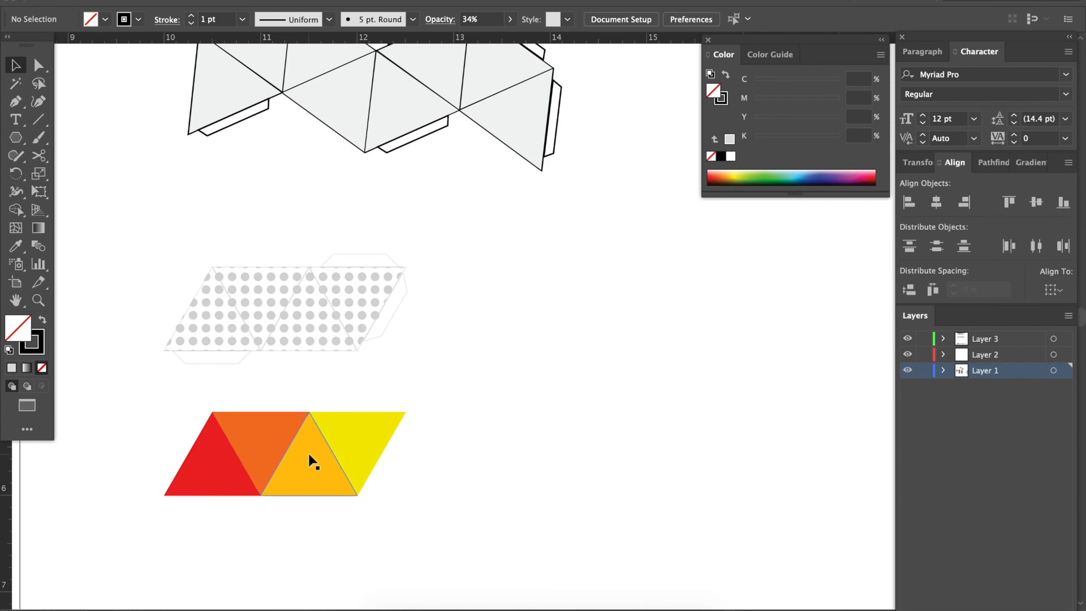
key("super+minus")
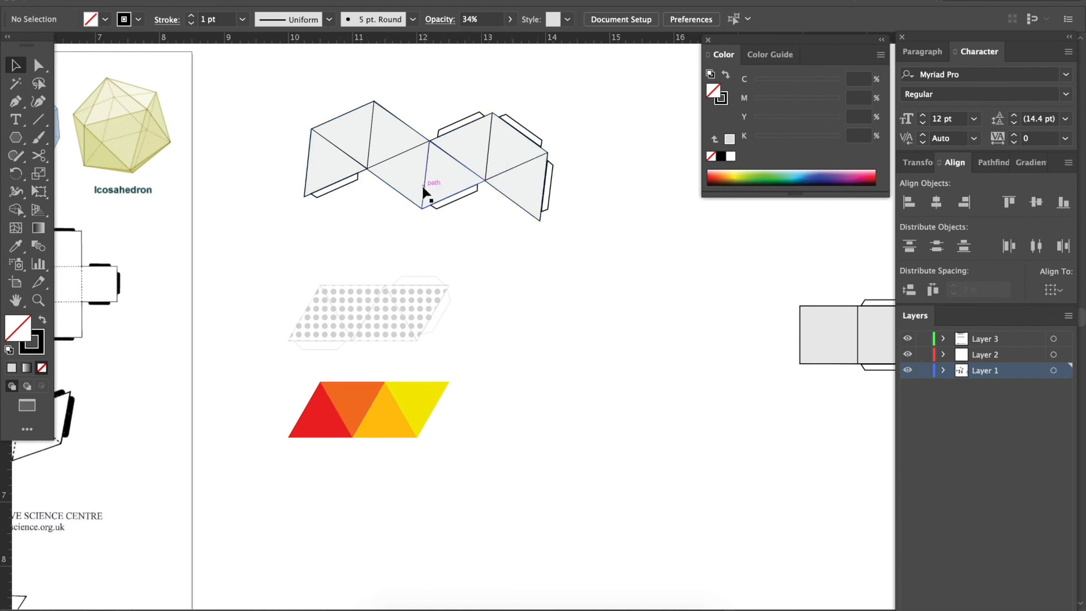
Inspect the older octahedron net and compare it with the lightened new net above it.
key("ctrl+=")
key("ctrl+minus")
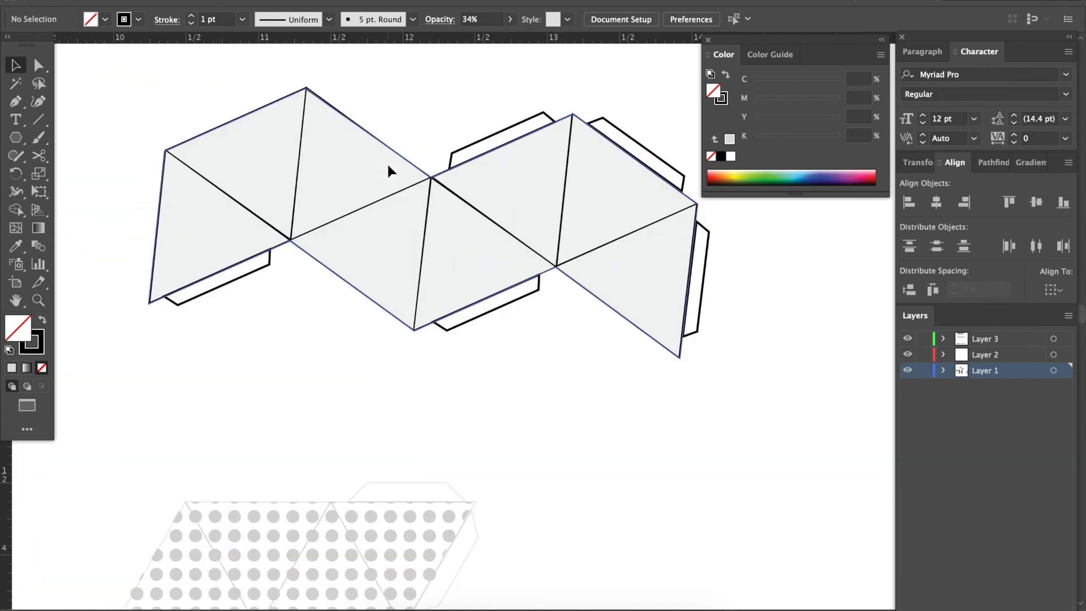
key("ctrl+minus")
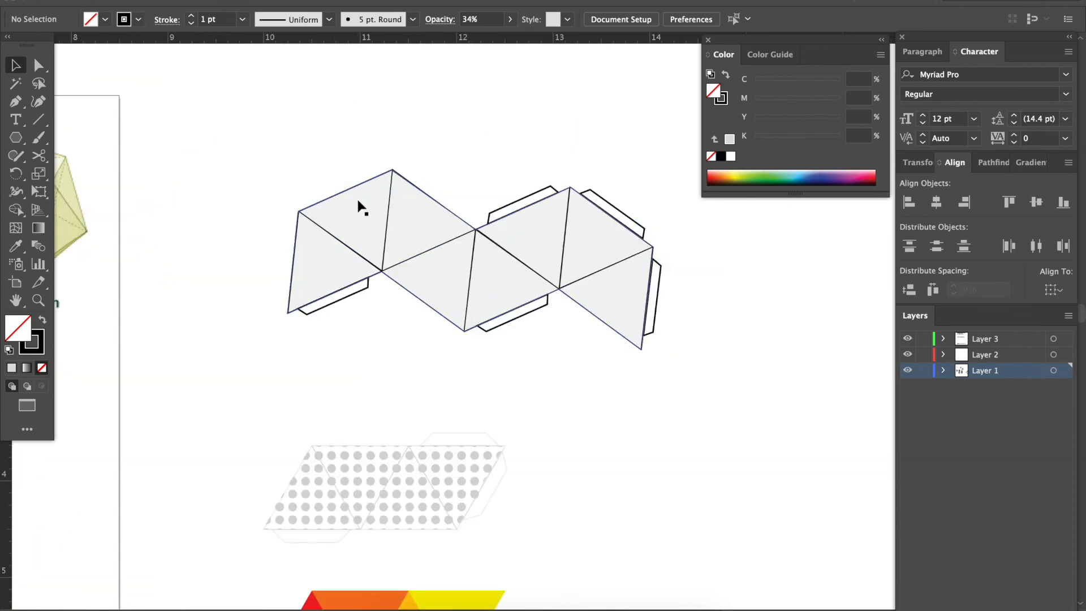
left_click_drag(416, 242, 433, 269)
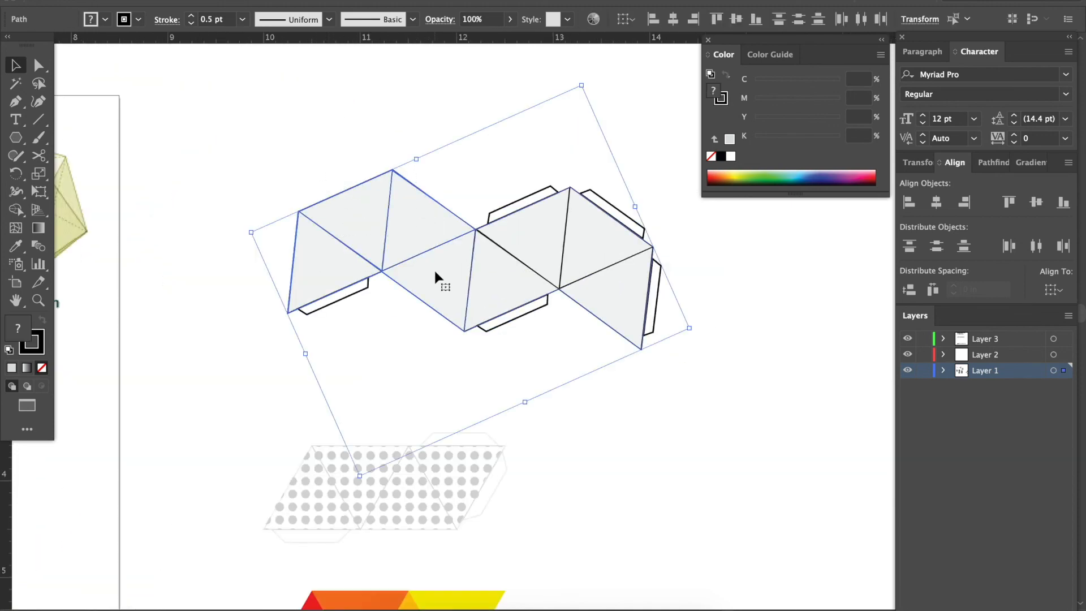
scroll(434, 268, "up", 4)
scroll(433, 268, "right", 2)
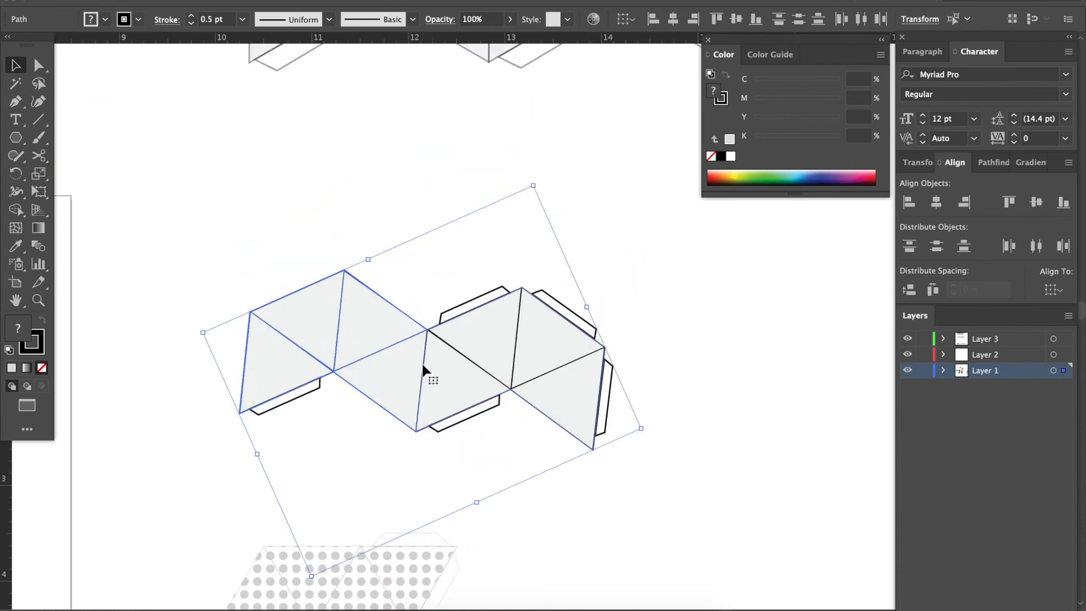
scroll(422, 362, "up", 6)
scroll(422, 361, "right", 1)
key("ctrl+minus")
key("ctrl+minus")
left_click(613, 321)
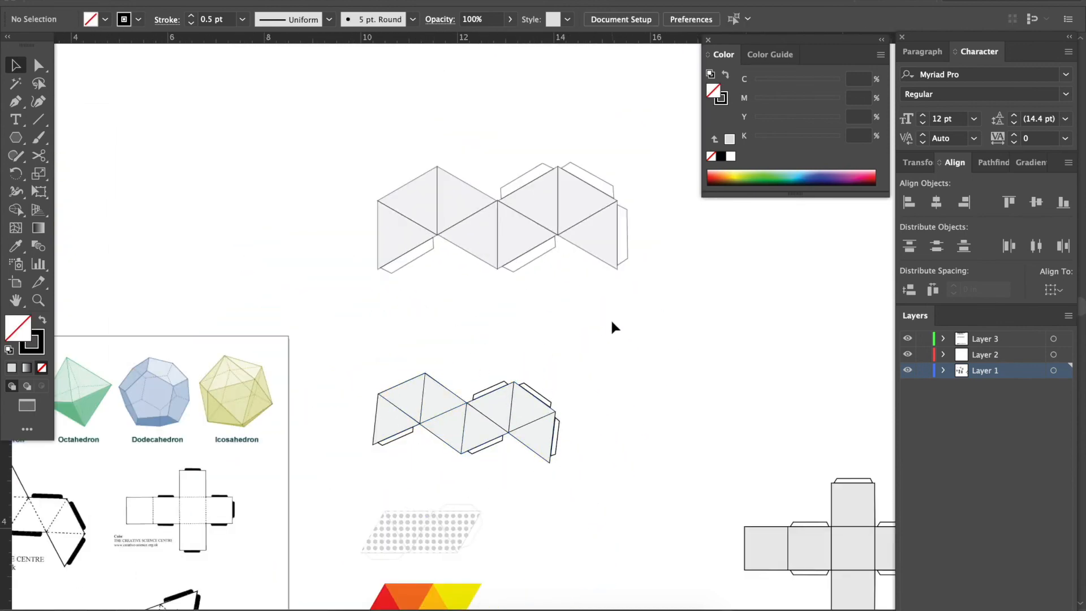
Duplicate the left four triangles of the lightened net and place the copy directly above them.
key("ctrl+equal")
key("ctrl+equal")
scroll(613, 321, "up", 5)
scroll(612, 321, "right", 1)
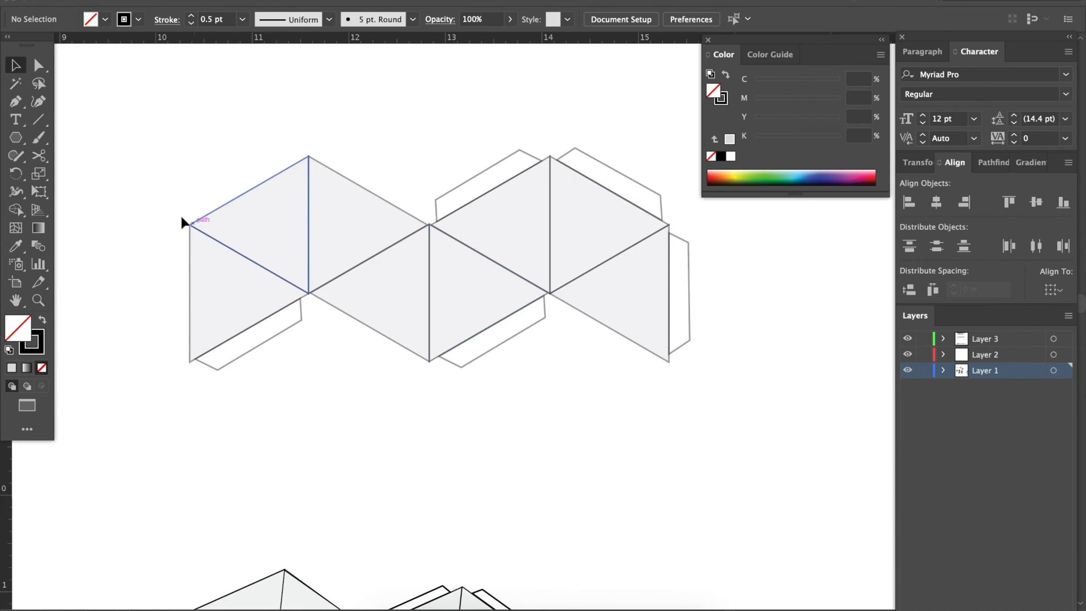
left_click_drag(396, 251, 403, 260)
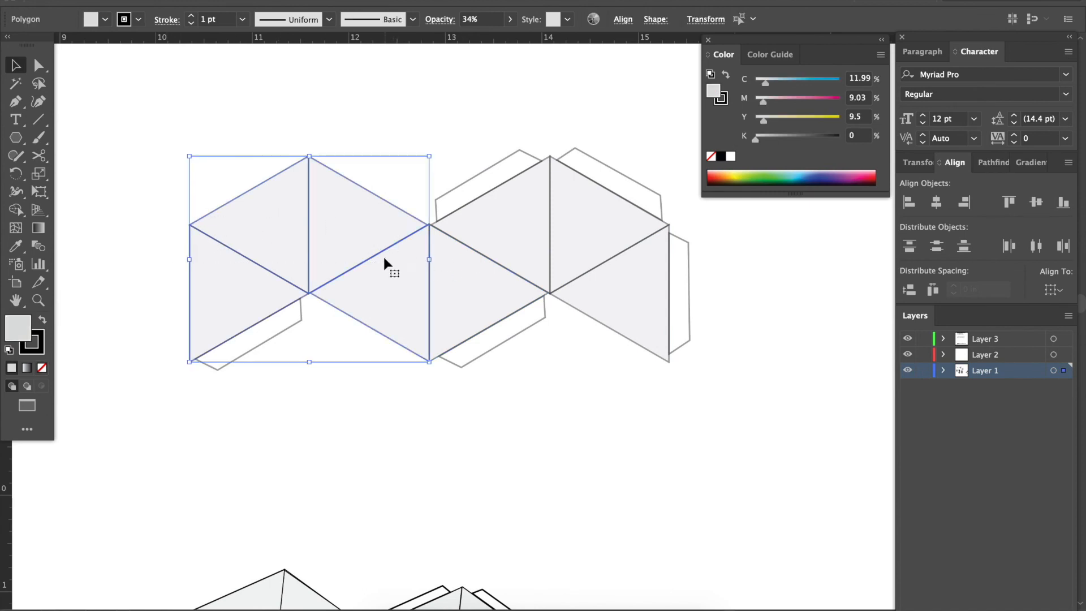
scroll(379, 258, "up", 2)
scroll(378, 257, "right", 1)
left_click_drag(369, 289, 371, 76)
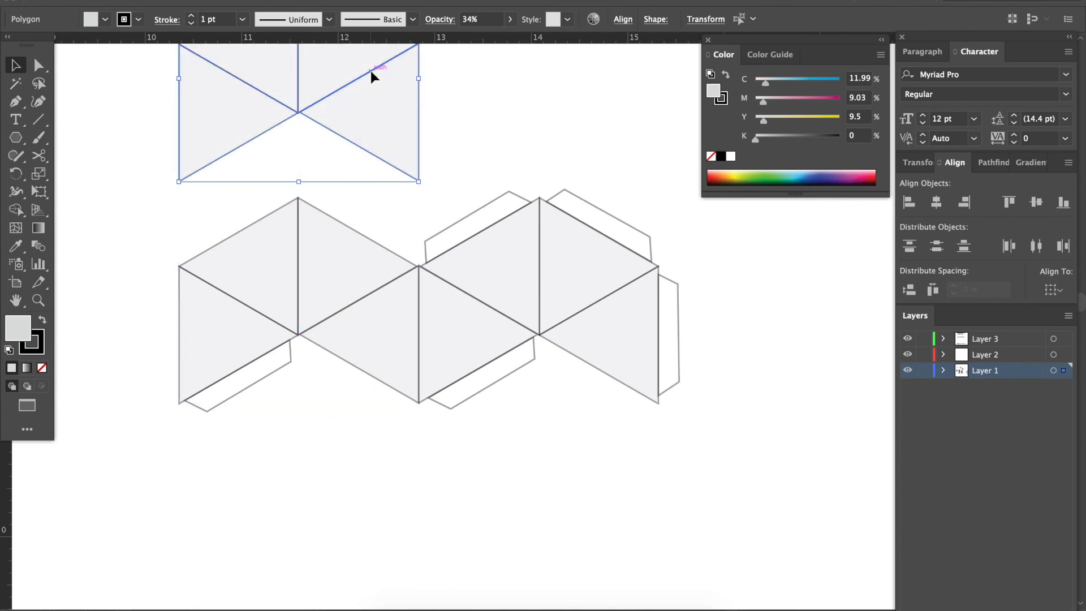
left_click(466, 117)
scroll(466, 117, "up", 4)
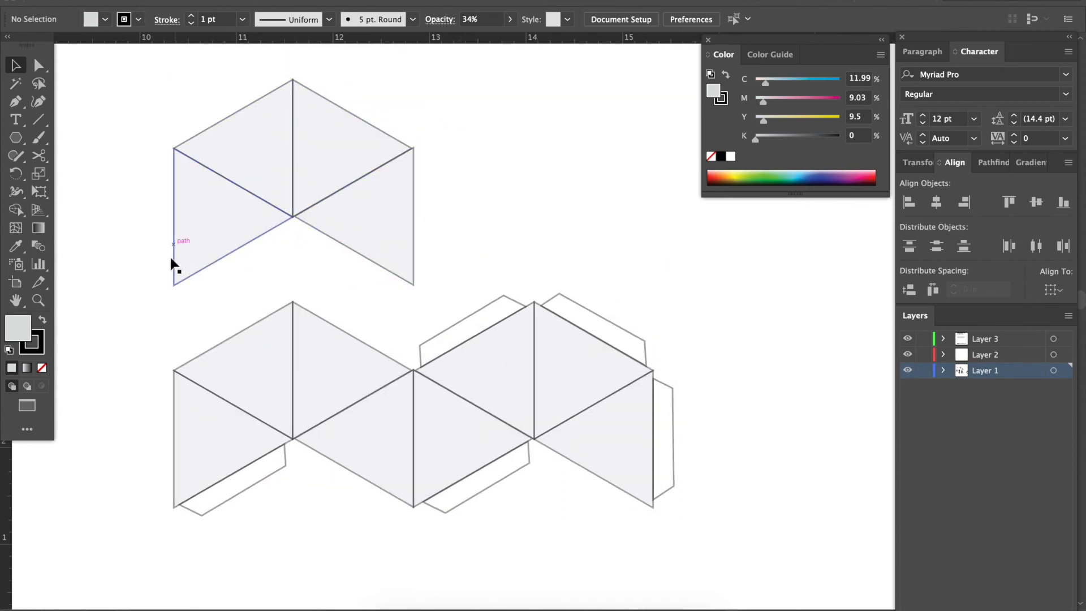
Fill the four copied triangles with red (C 0, M 100, Y 100, K 0) and set their opacity to 100%.
left_click_drag(343, 211, 344, 209)
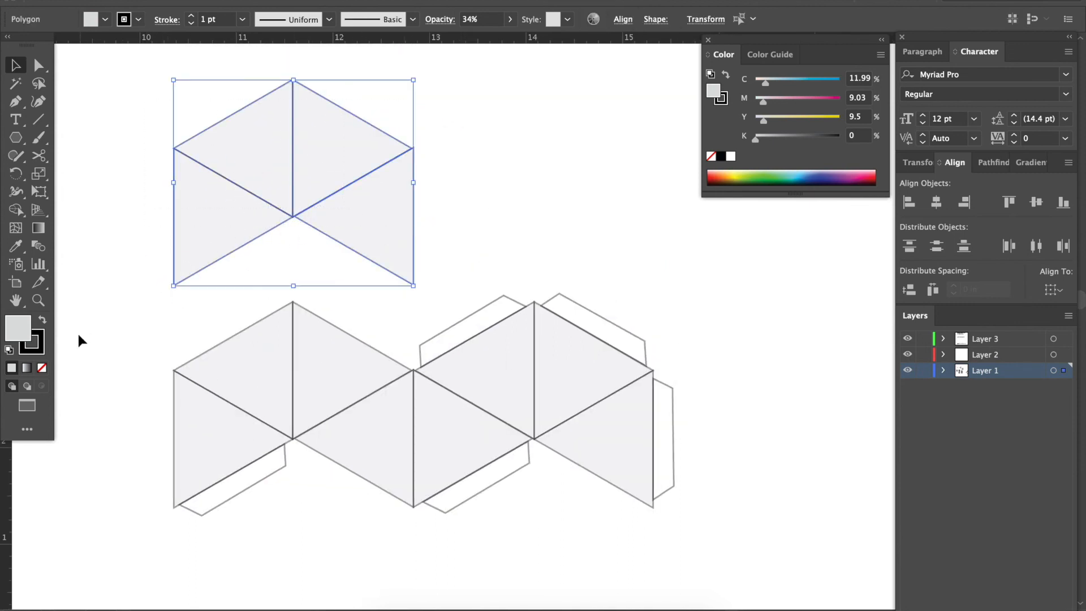
double_click(19, 334)
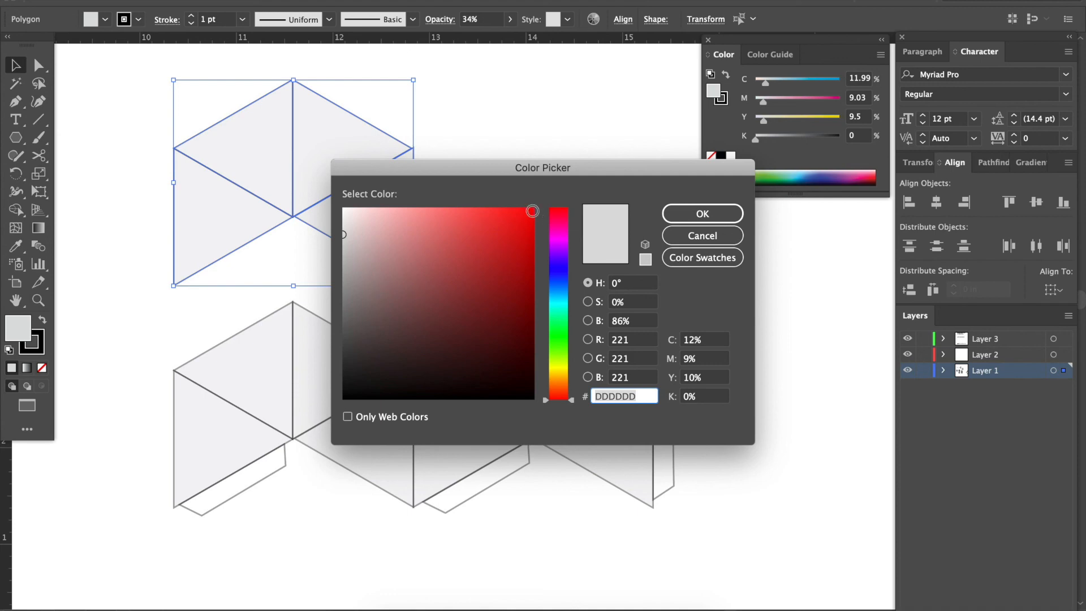
left_click(532, 211)
left_click(724, 207)
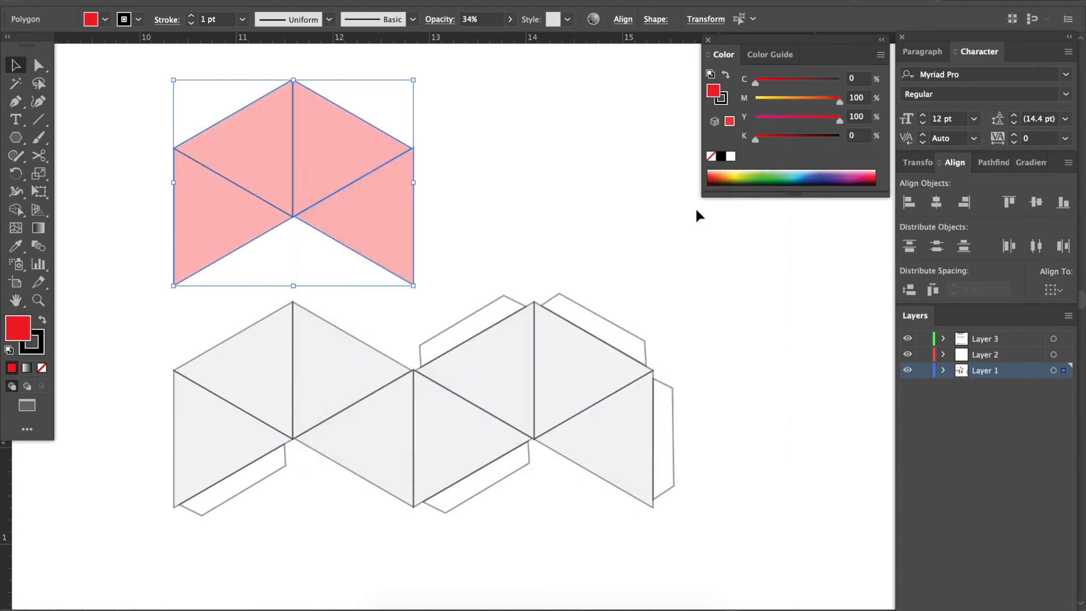
left_click(511, 21)
left_click_drag(470, 41, 569, 45)
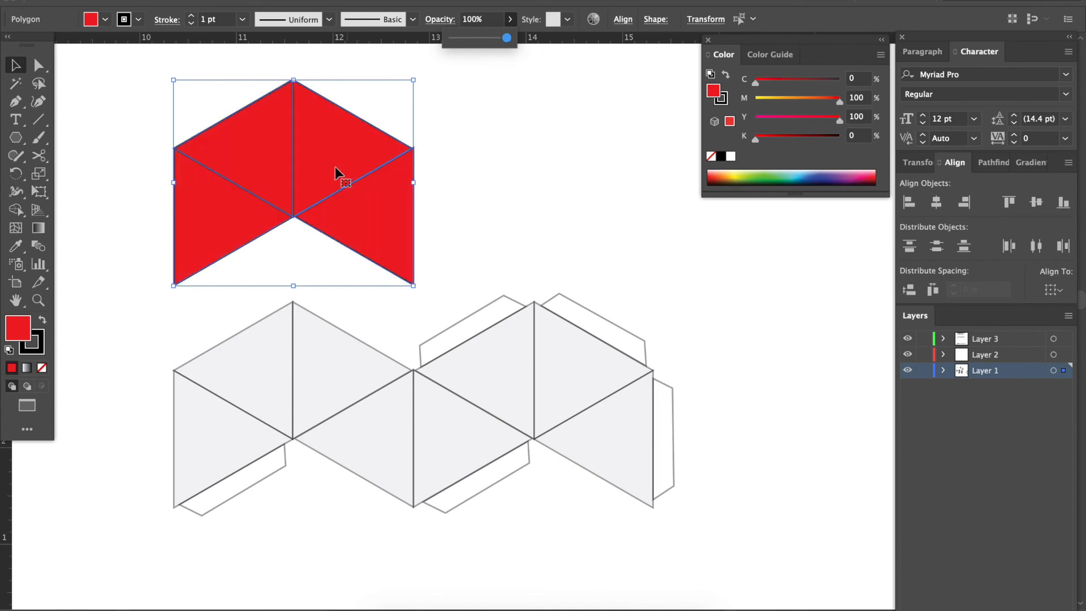
left_click(468, 177)
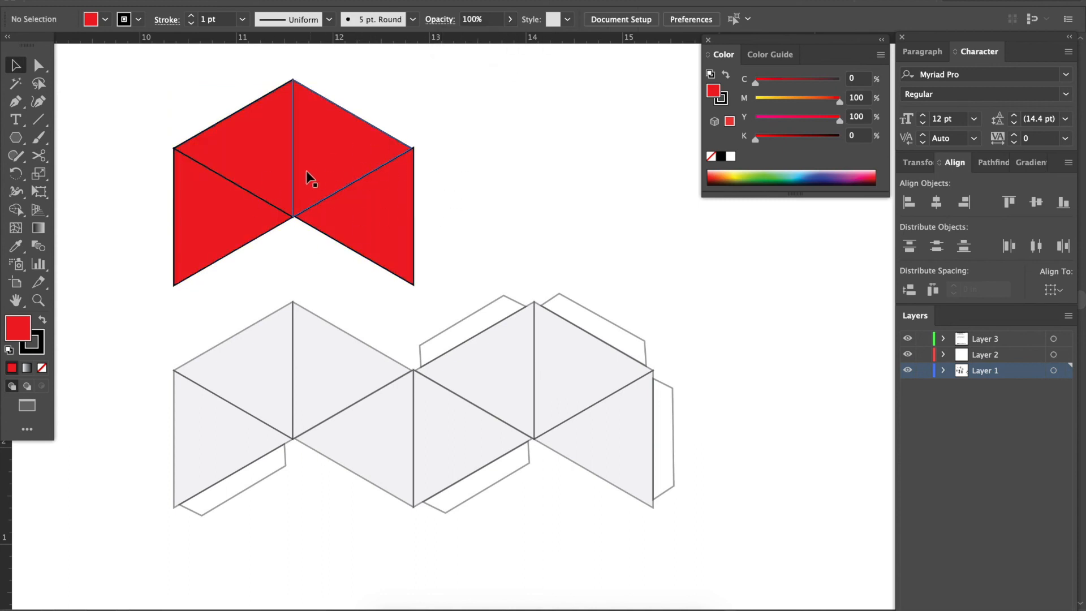
Change the upper-left copied triangle's fill to orange (C 0, M 61.61, Y 100, K 0).
left_click(249, 163)
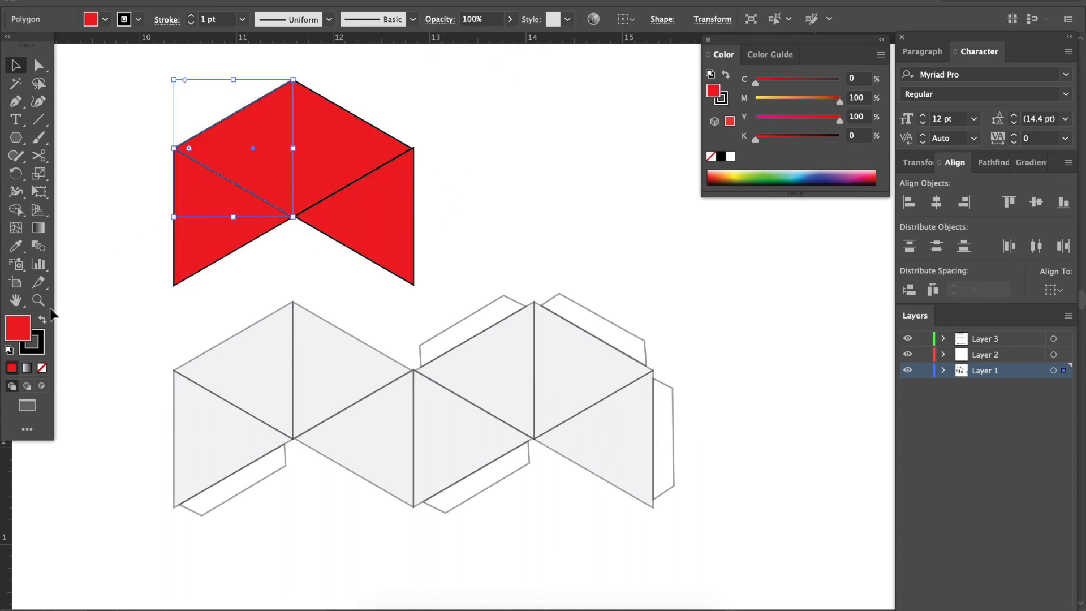
double_click(18, 328)
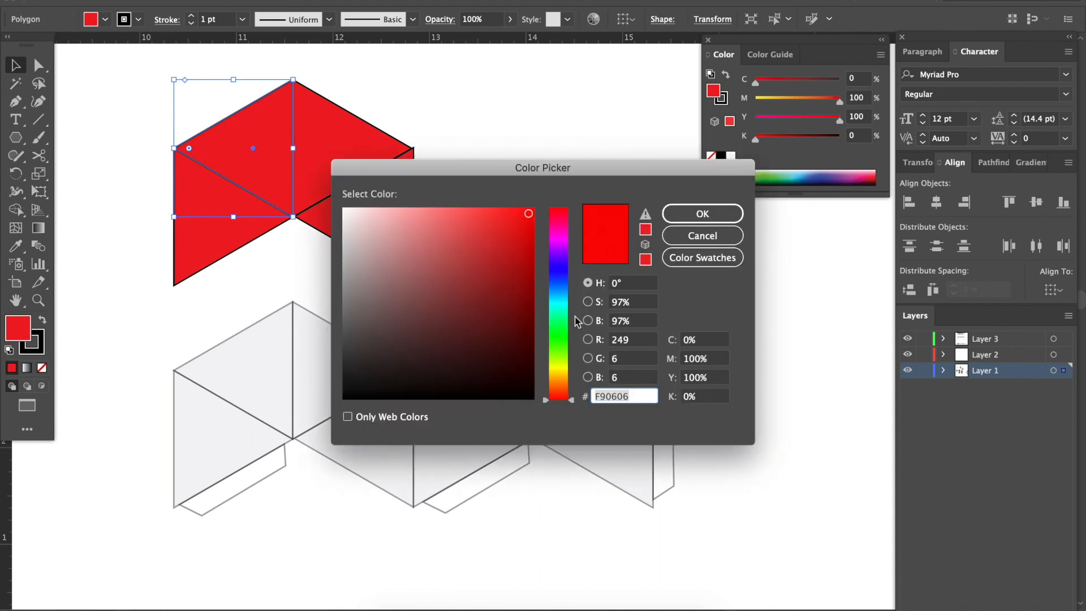
left_click_drag(573, 403, 580, 375)
left_click(703, 214)
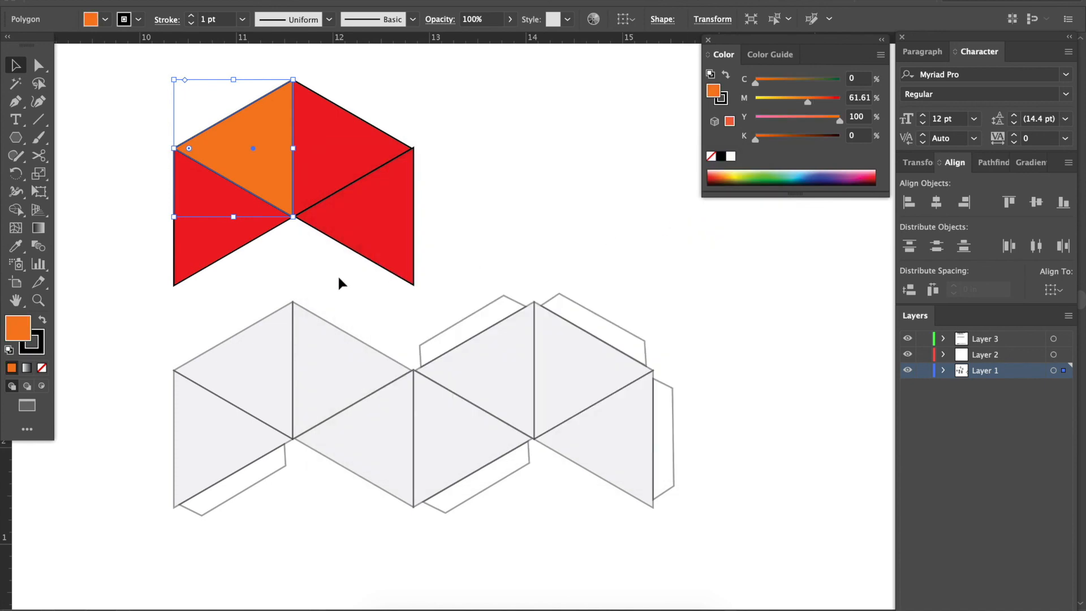
Change the lower-left copied triangle's fill to yellow, EAE01F.
left_click(236, 247)
double_click(21, 334)
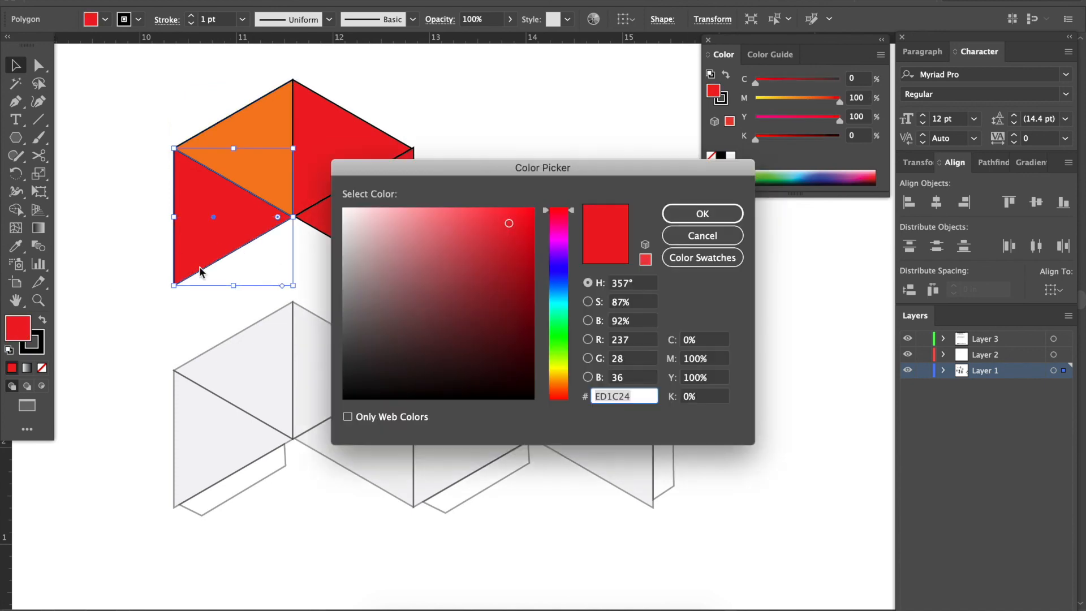
left_click_drag(572, 215, 574, 371)
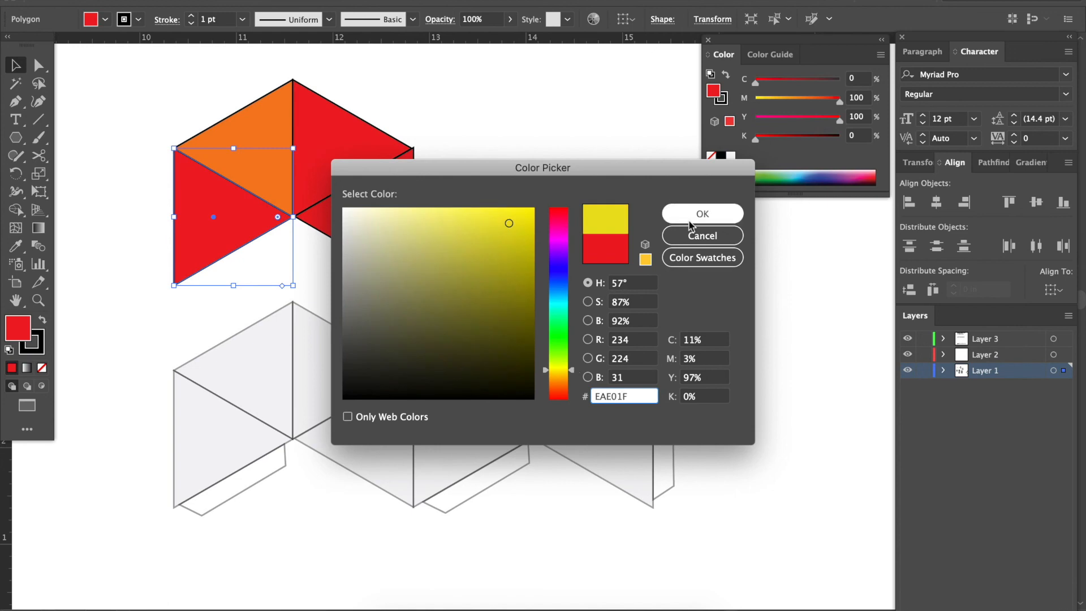
left_click(702, 213)
Change the lower-right copied triangle's fill to magenta, EA1FB1.
double_click(368, 217)
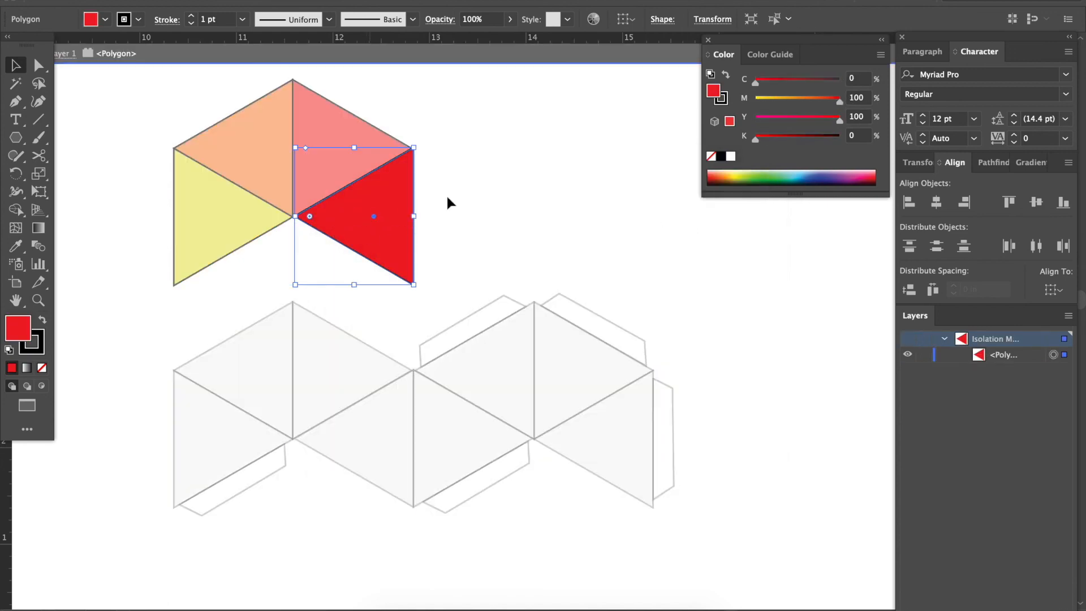
key("Escape")
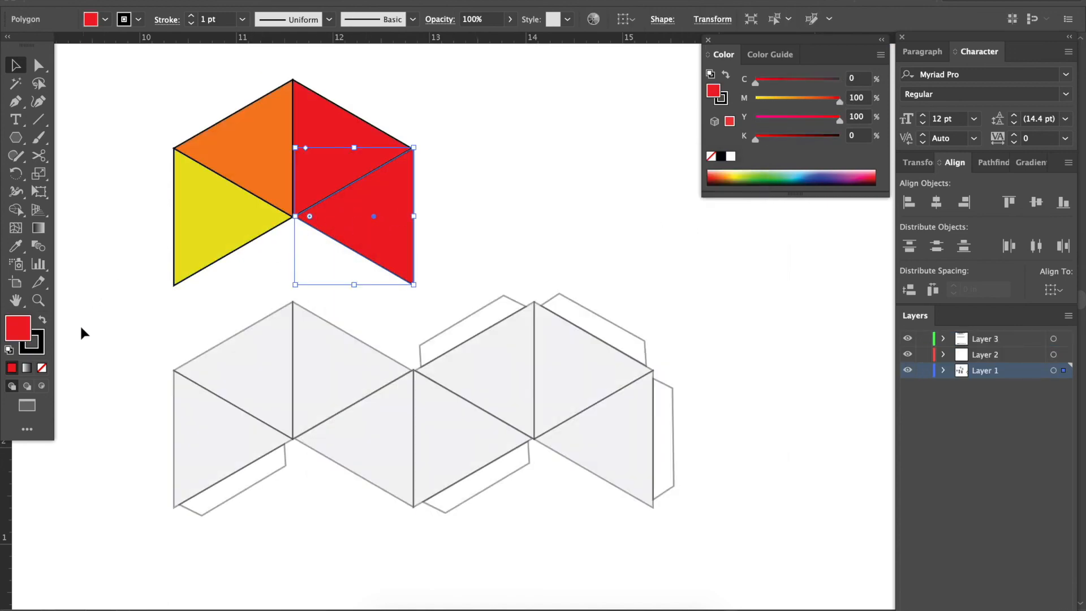
double_click(22, 336)
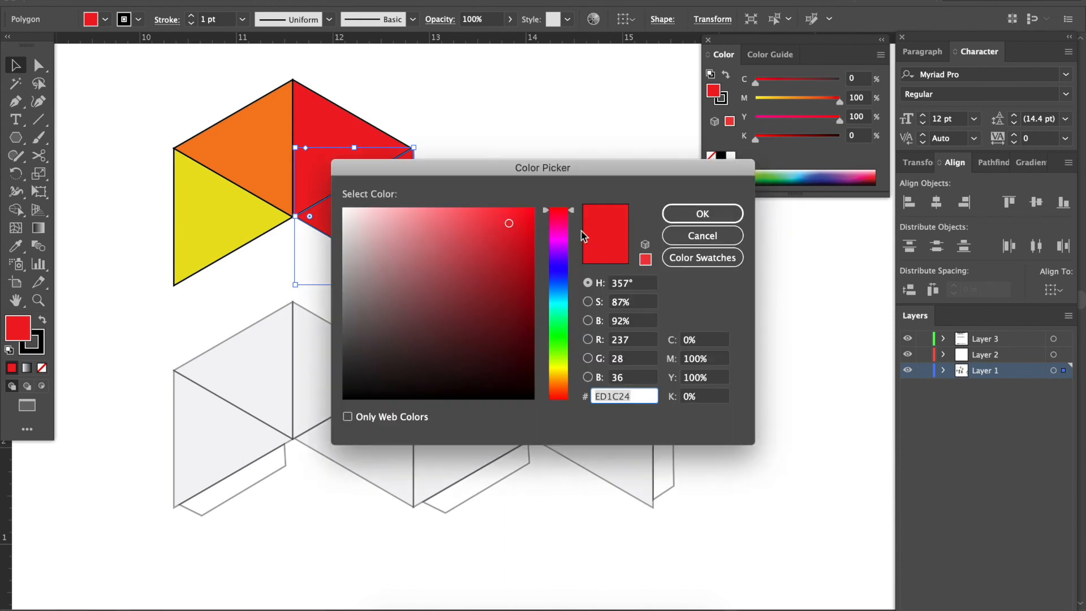
left_click_drag(571, 213, 572, 230)
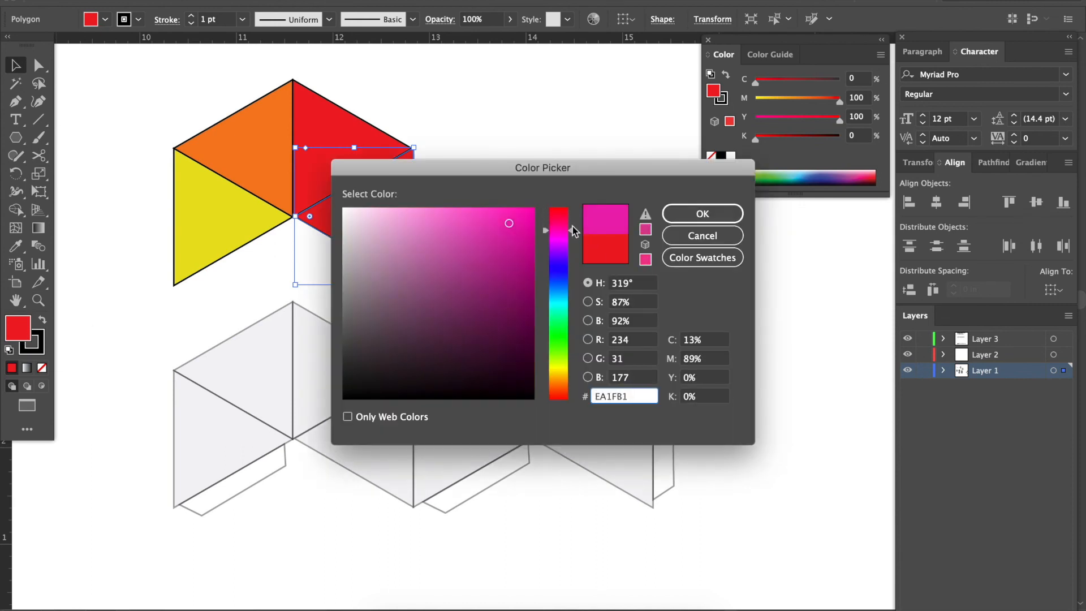
left_click(700, 214)
left_click(511, 167)
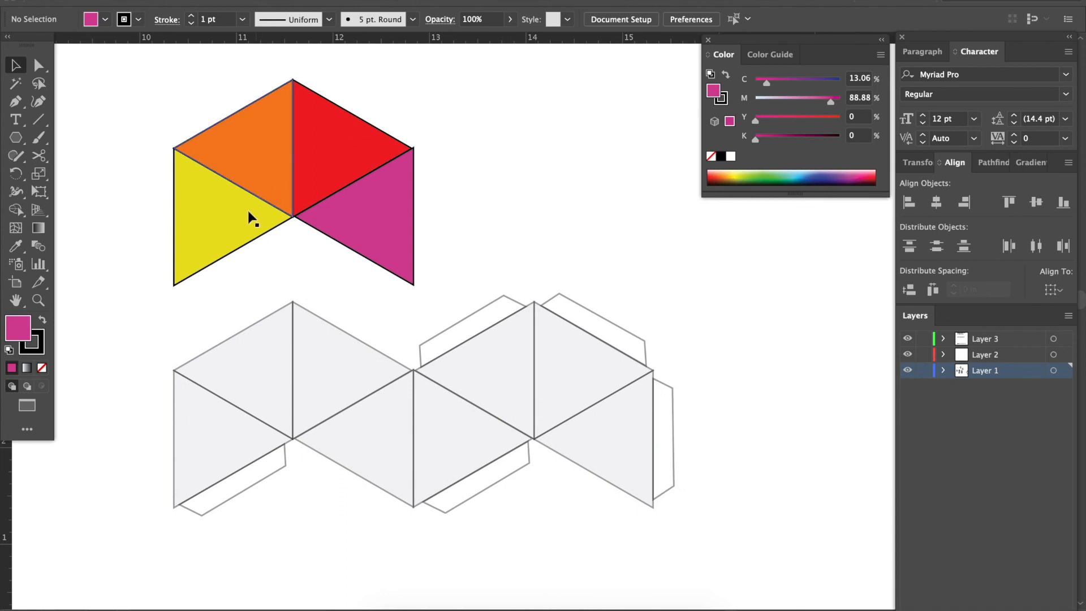
Remove the stroke from all four coloured triangles.
left_click_drag(182, 110, 372, 250)
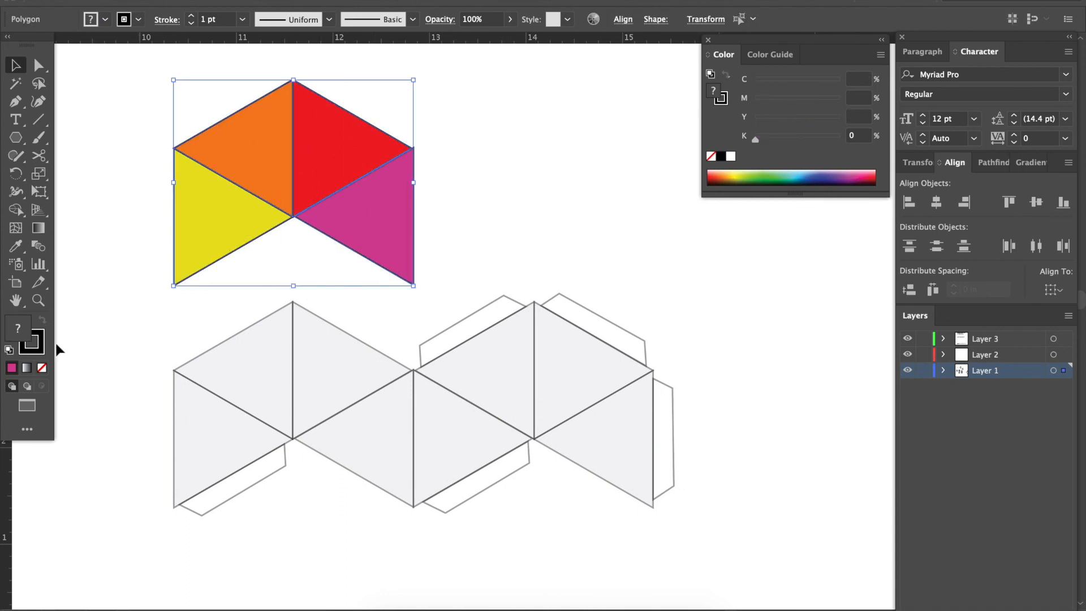
left_click(41, 369)
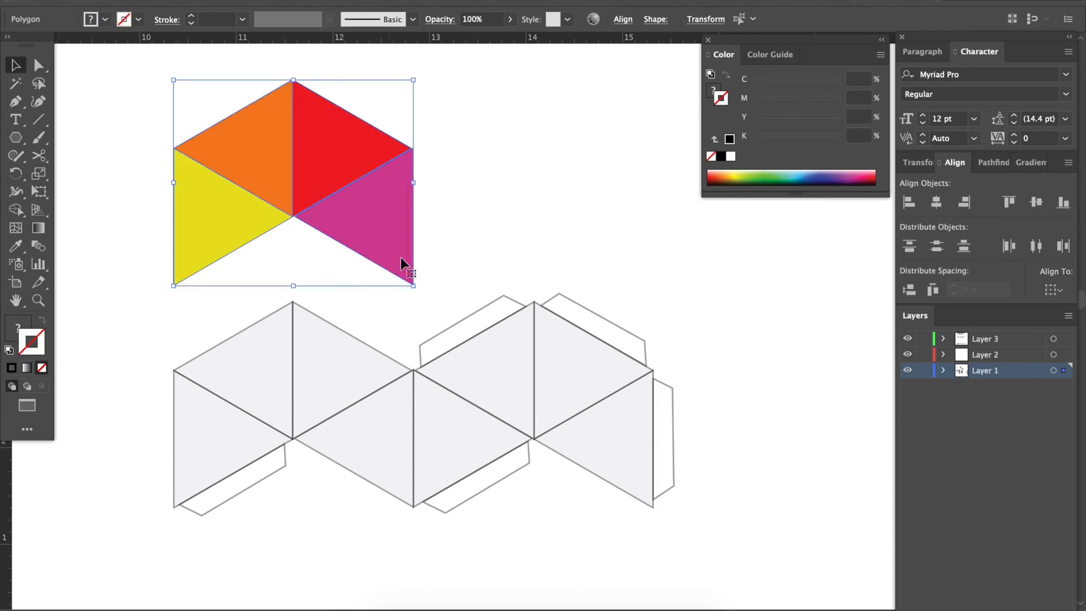
left_click(463, 223)
Place the four coloured triangles exactly over the matching left triangles of the grey net.
left_click(315, 199)
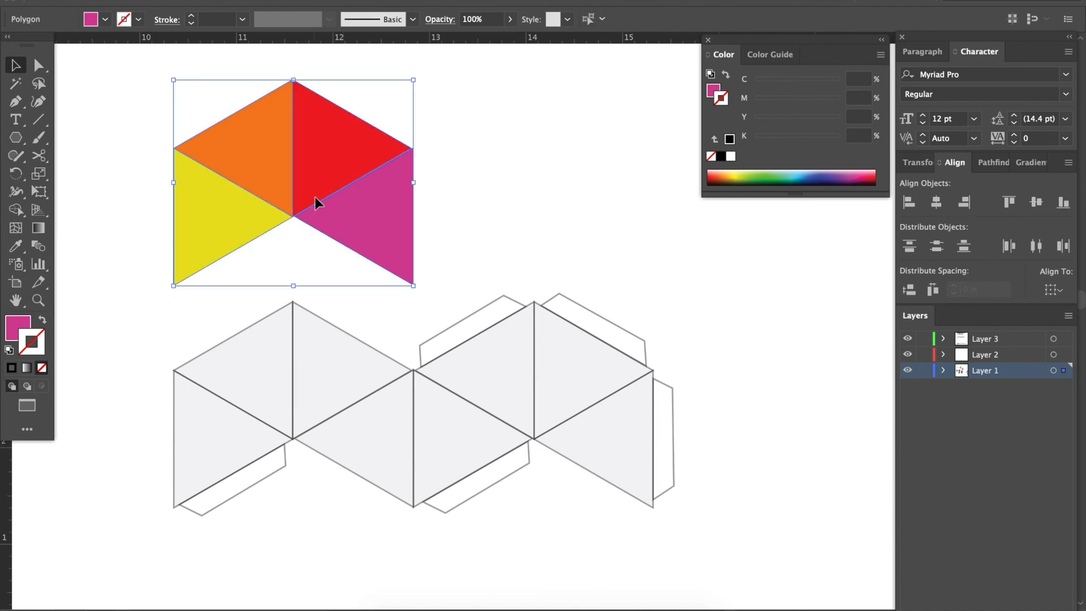
left_click_drag(339, 218, 335, 439)
left_click(429, 202)
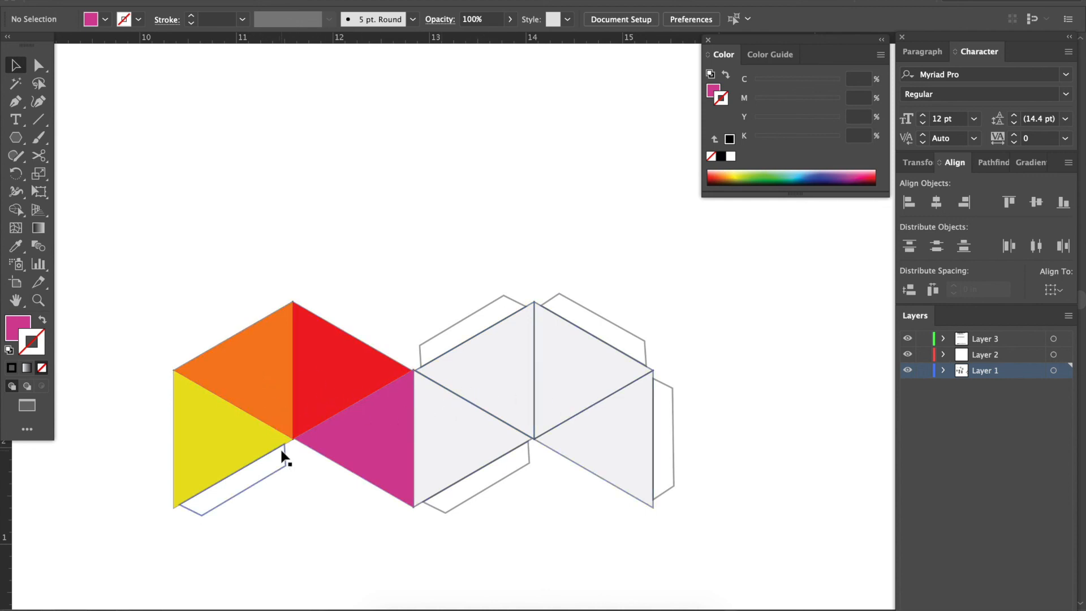
Move the four coloured triangles off the grey net to the empty space just above it.
left_click(241, 424)
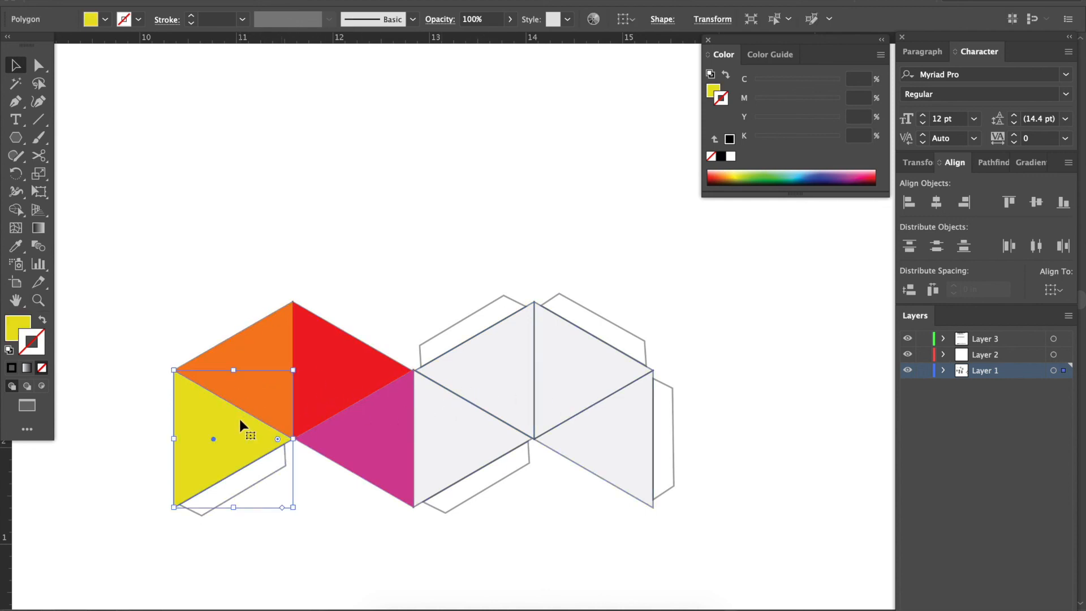
left_click(256, 364, "shift")
left_click(327, 359, "shift")
left_click(388, 436, "shift")
left_click_drag(392, 435, 391, 240)
left_click(517, 205)
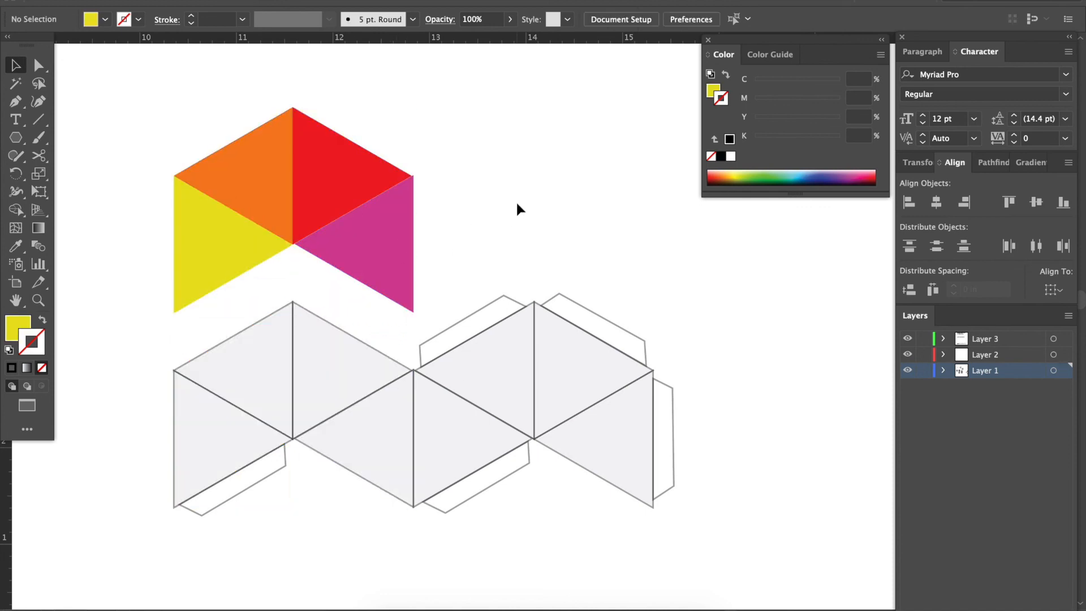
Examine the finished plain and striped octahedron nets laid out on the second artboard.
scroll(517, 205, "down", 3)
scroll(517, 205, "down", 5)
scroll(516, 205, "down", 2)
scroll(517, 204, "down", 3)
scroll(517, 205, "down", 1)
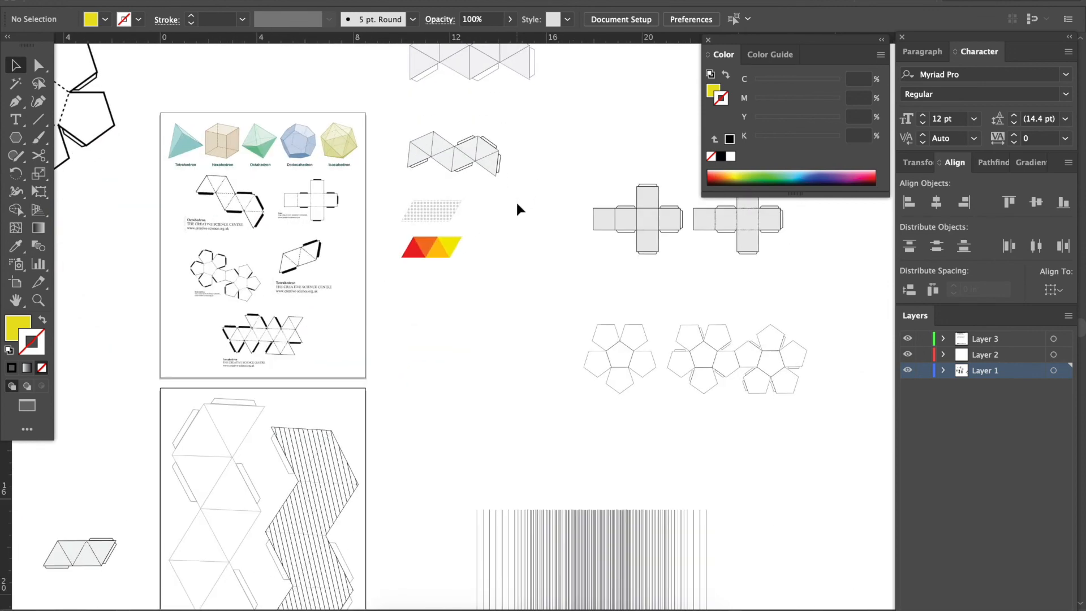
scroll(516, 205, "down", 6)
scroll(509, 206, "up", 2)
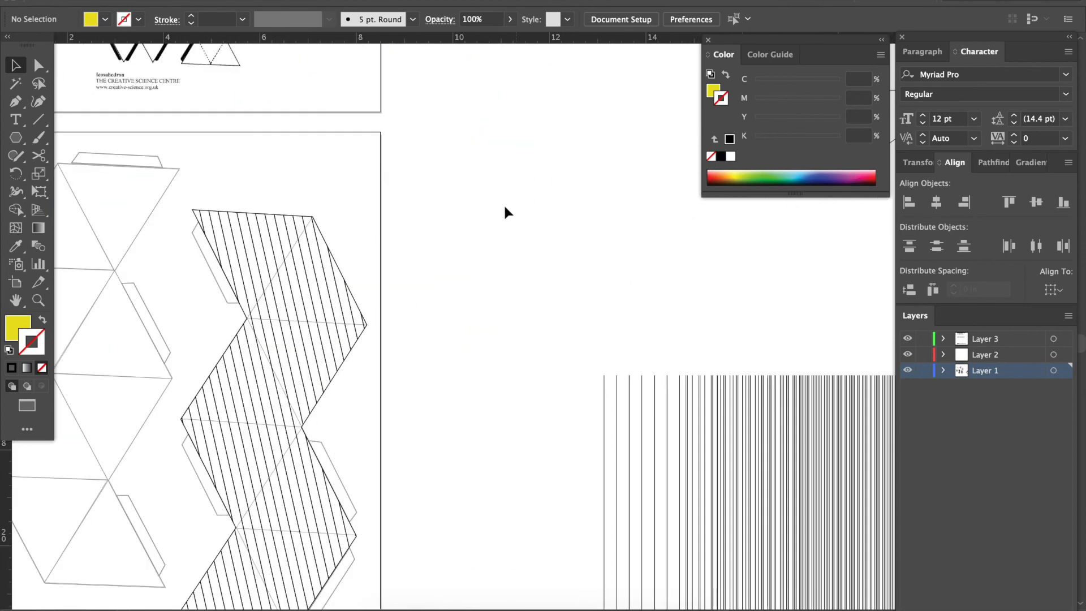
scroll(273, 260, "down", 2)
scroll(274, 260, "left", 3)
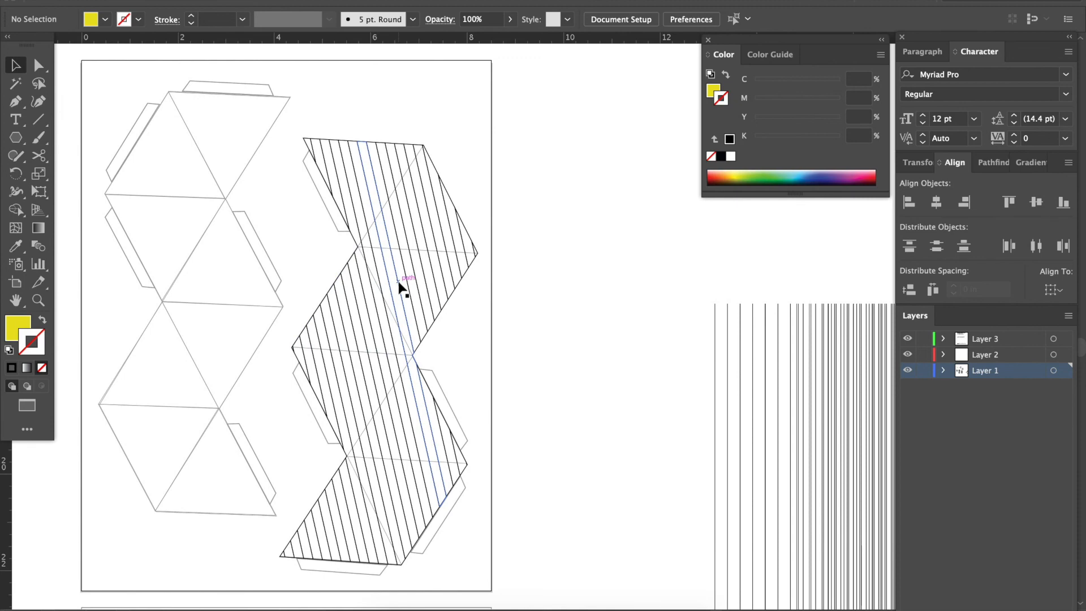
key("ctrl+minus")
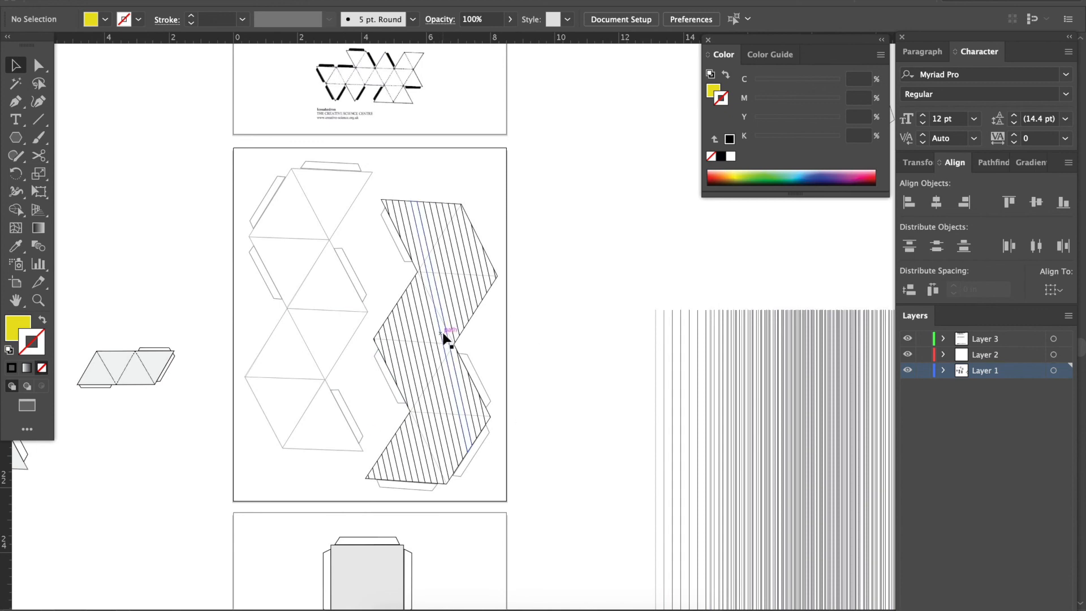
scroll(444, 337, "down", 5)
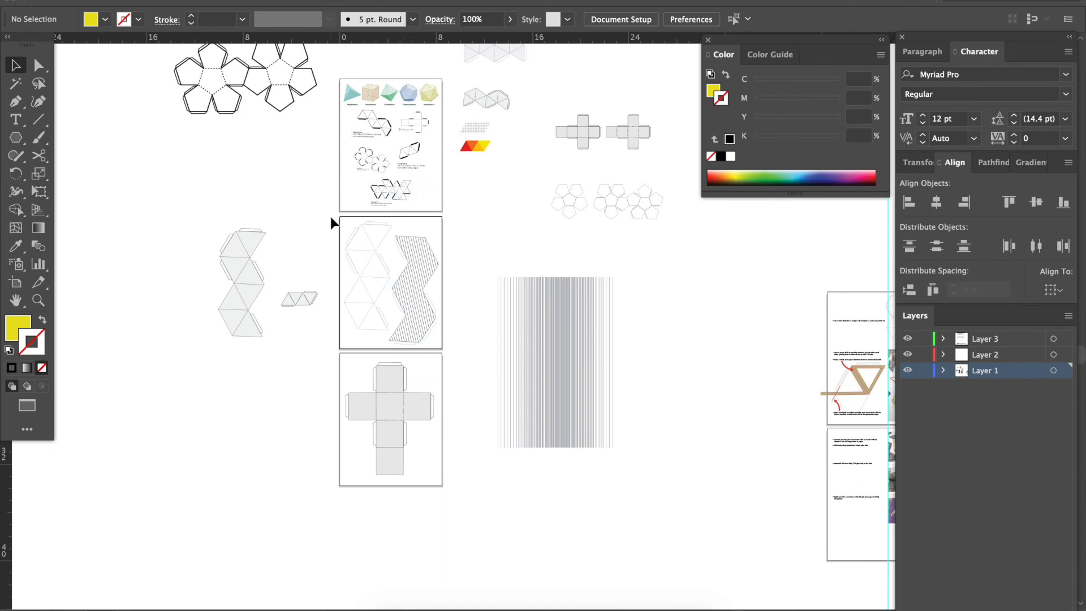
Move the plain and striped octahedron nets off the second artboard to the empty area left of it.
left_click_drag(426, 334, 194, 323)
left_click(384, 310)
scroll(384, 312, "up", 3)
scroll(384, 312, "right", 2)
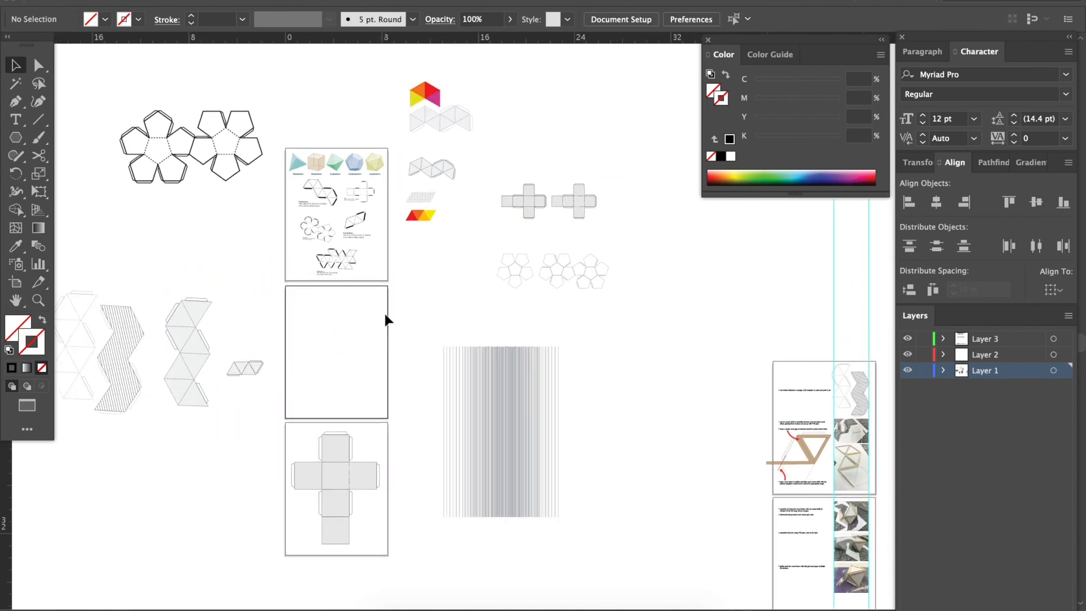
Inspect the cleared second artboard and locate the new net with its coloured triangles.
key("super+equal")
key("super+equal")
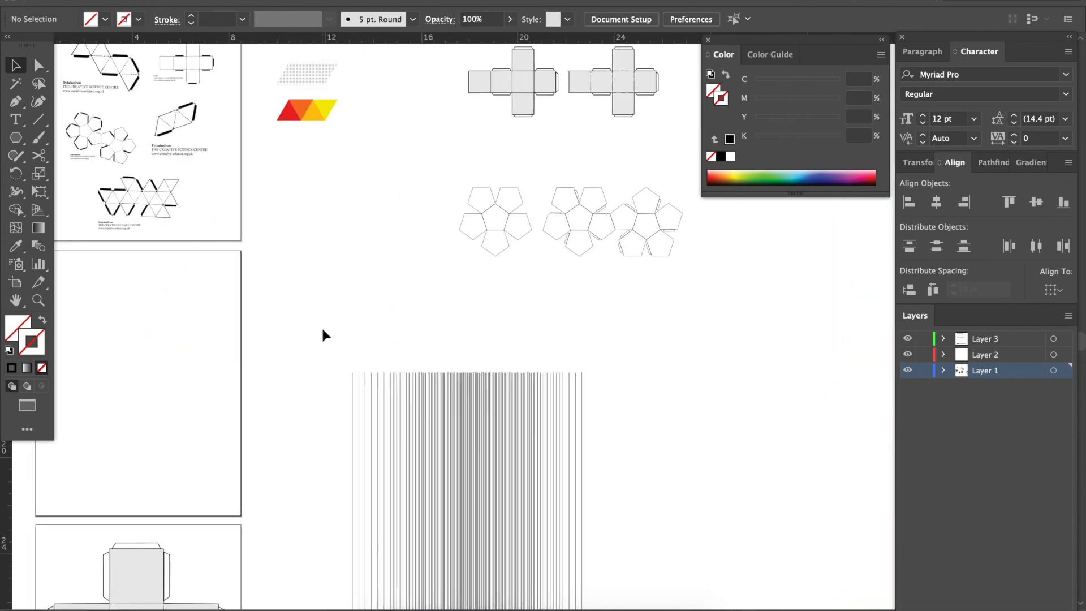
scroll(322, 329, "left", 3)
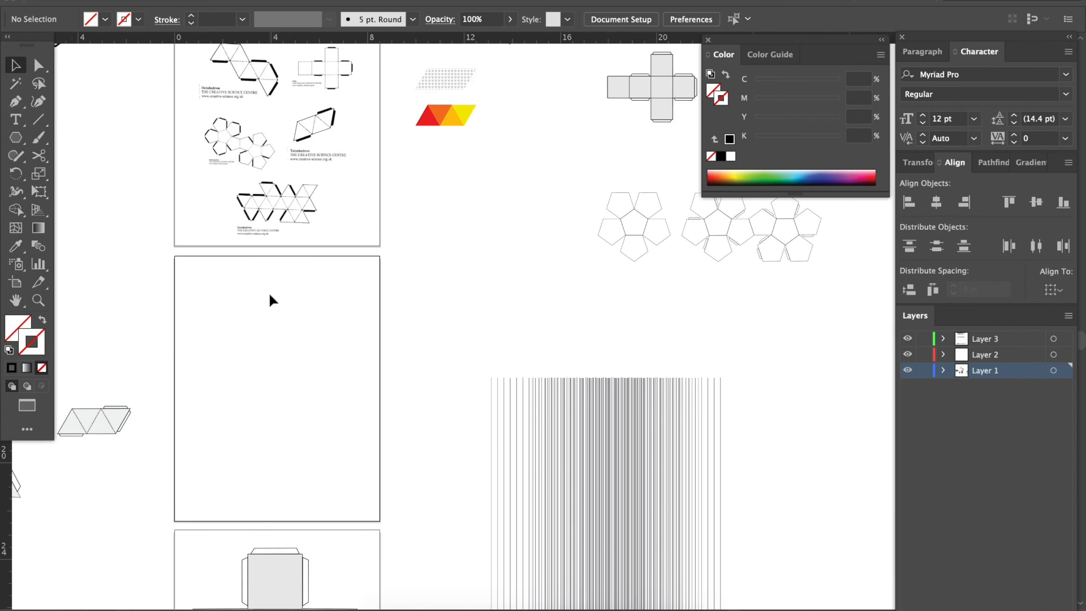
key("super+minus")
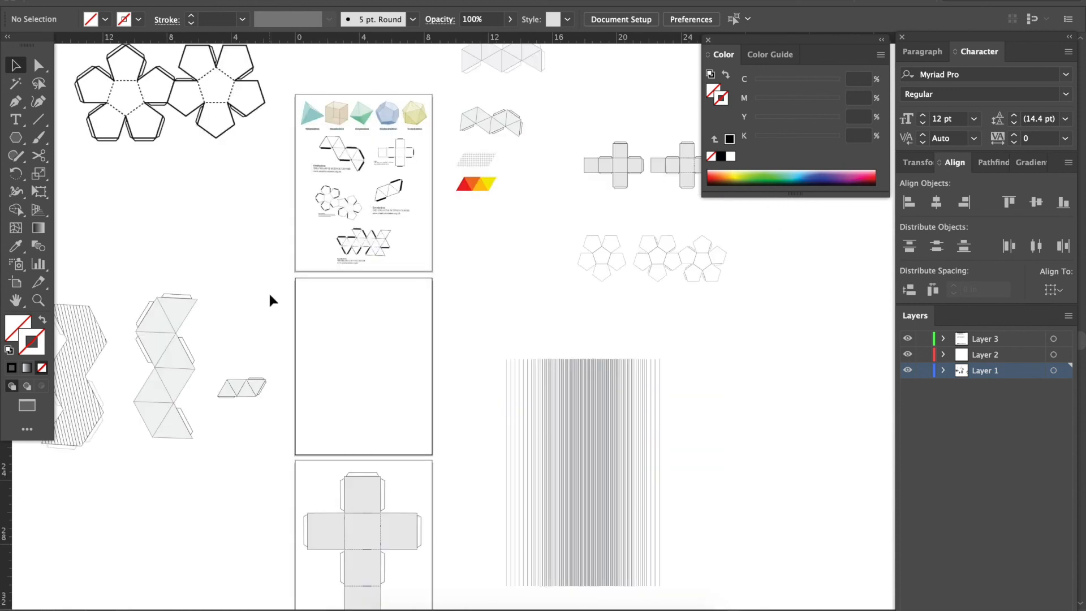
scroll(373, 229, "up", 1)
scroll(390, 222, "up", 3)
scroll(390, 221, "right", 2)
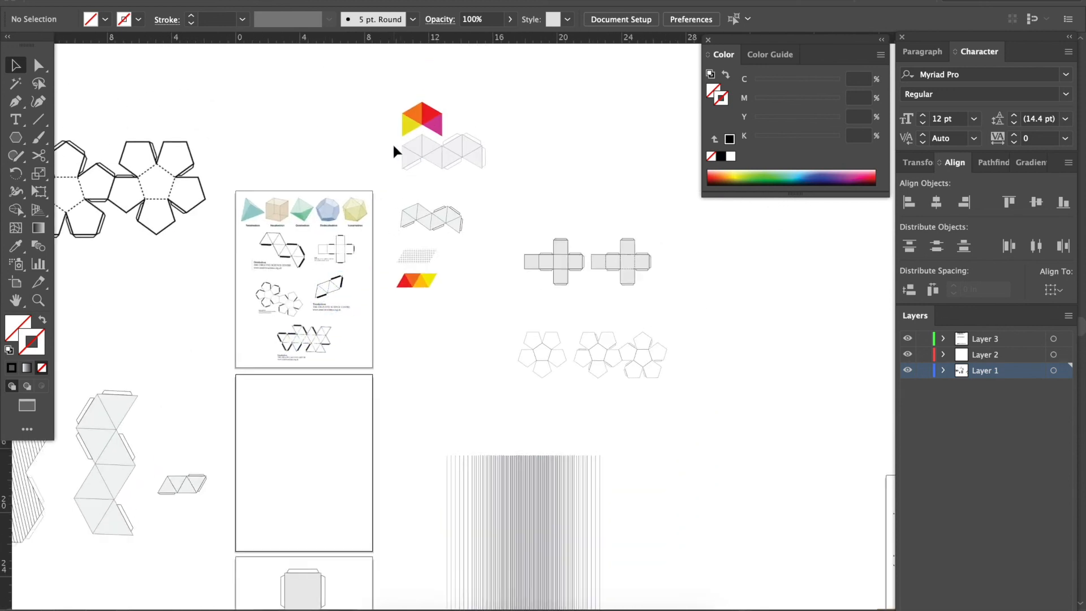
Copy the grey octahedron net with its glue tabs and paste the copy onto the empty second artboard.
left_click(511, 172)
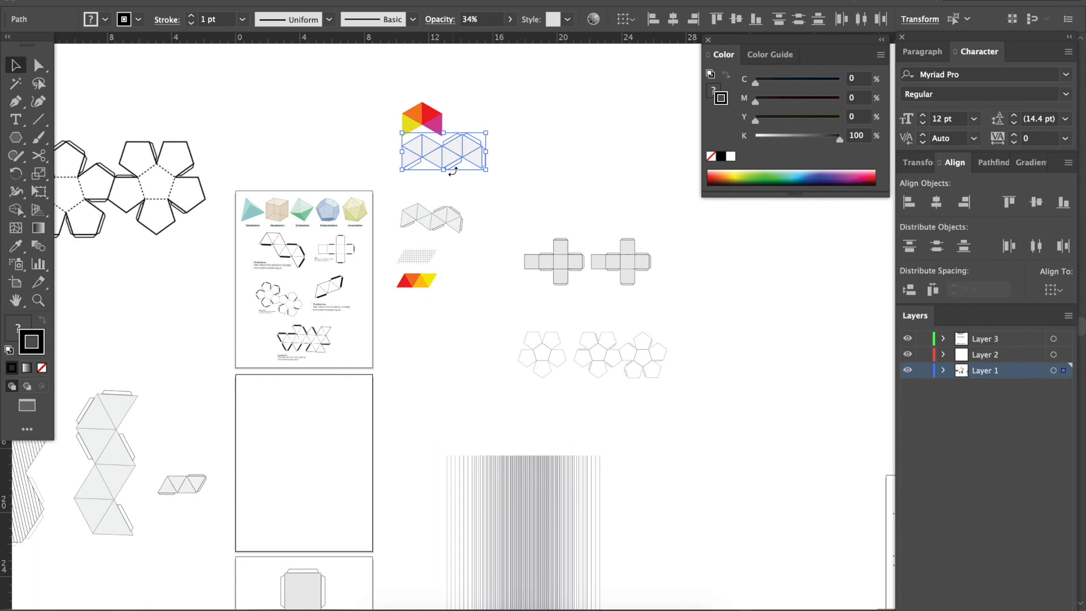
key("super+c")
left_click(430, 380)
scroll(429, 380, "down", 4)
key("super+plus")
key("super+plus")
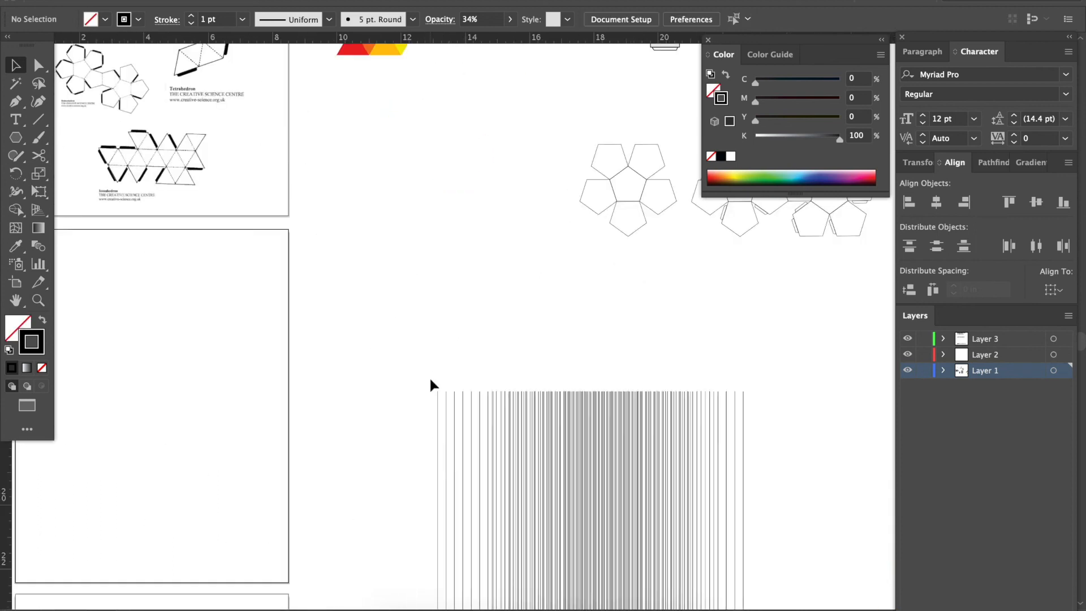
scroll(430, 380, "left", 5)
key("super+v")
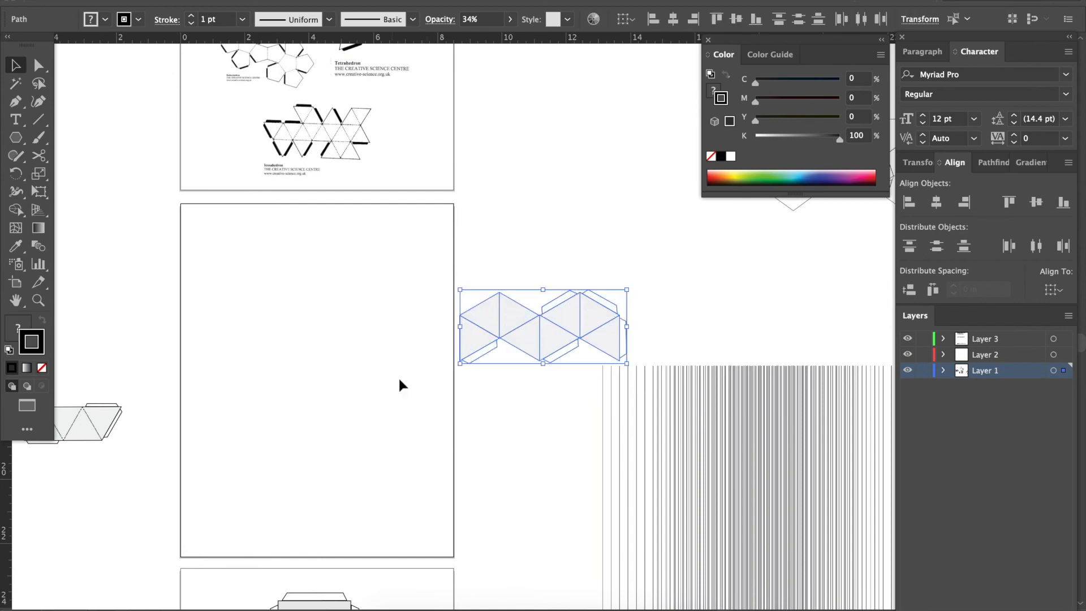
left_click_drag(554, 332, 323, 339)
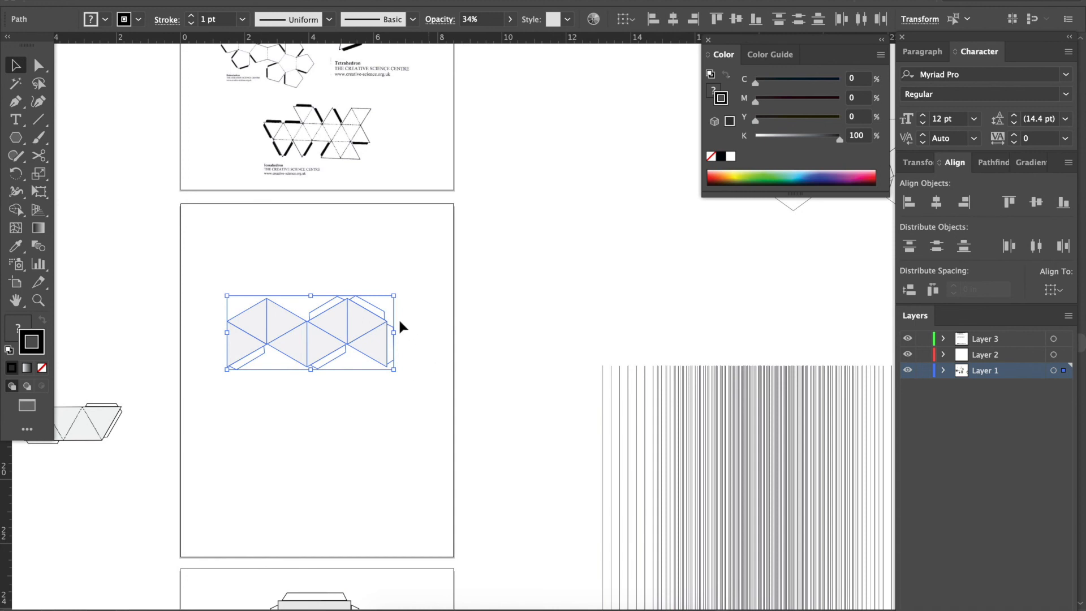
left_click(370, 418)
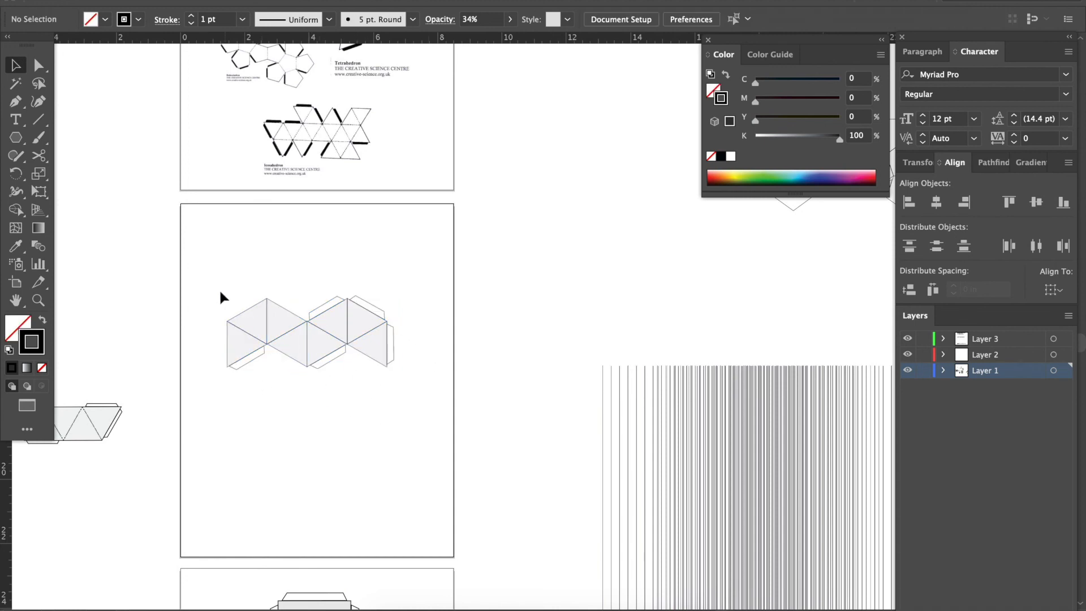
Group the pasted net's parts, then rotate the group upright and place it in the artboard's lower-right corner.
left_click_drag(405, 392, 421, 408)
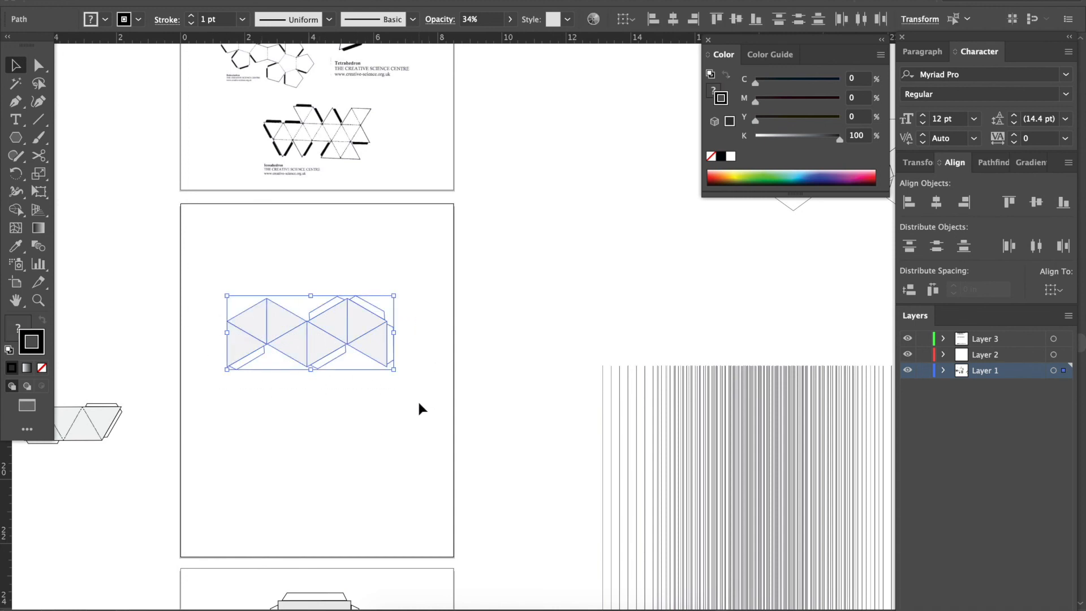
key("ctrl+g")
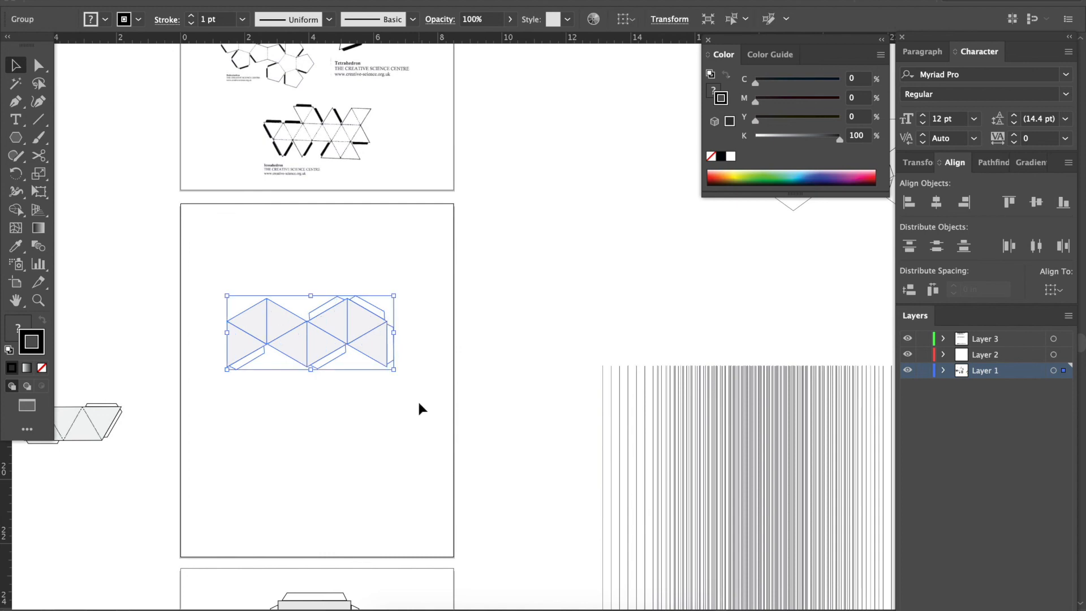
left_click(413, 416)
mouse_move(376, 368)
left_mouse_down()
mouse_move(396, 400)
mouse_move(383, 351)
left_mouse_up()
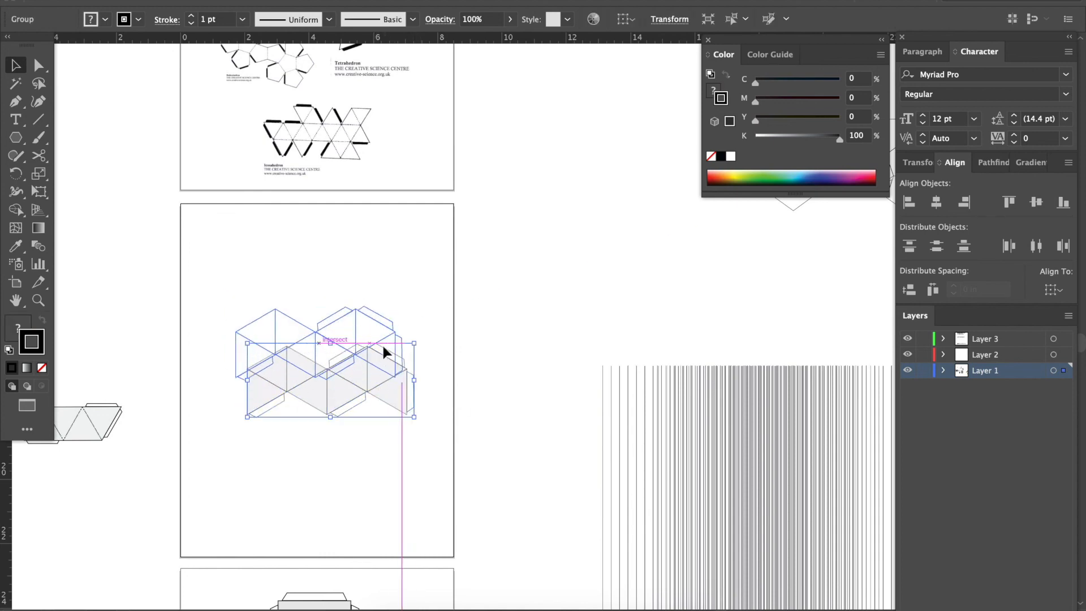
left_click_drag(407, 292, 420, 518)
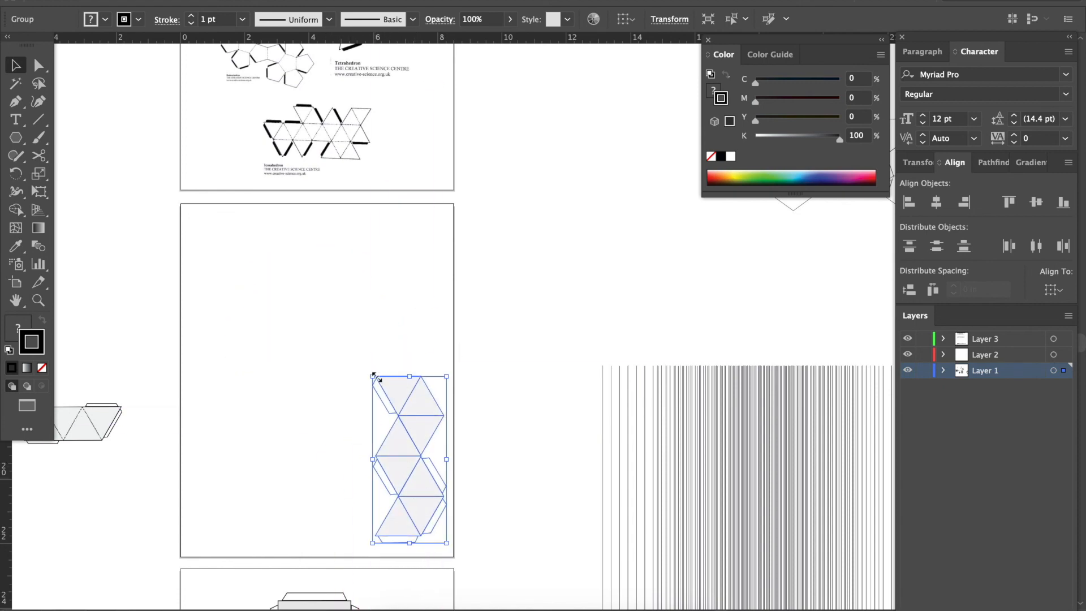
Scale the upright net proportionally to almost the artboard's full height and nudge it to the artboard's right edge.
left_click_drag(373, 374, 419, 146)
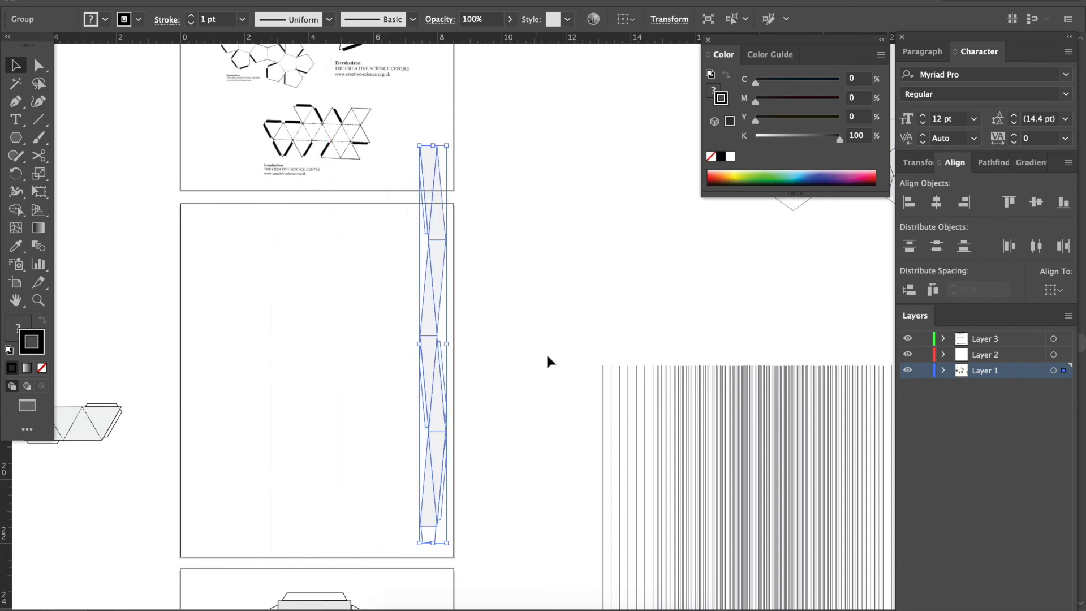
key("ctrl+z")
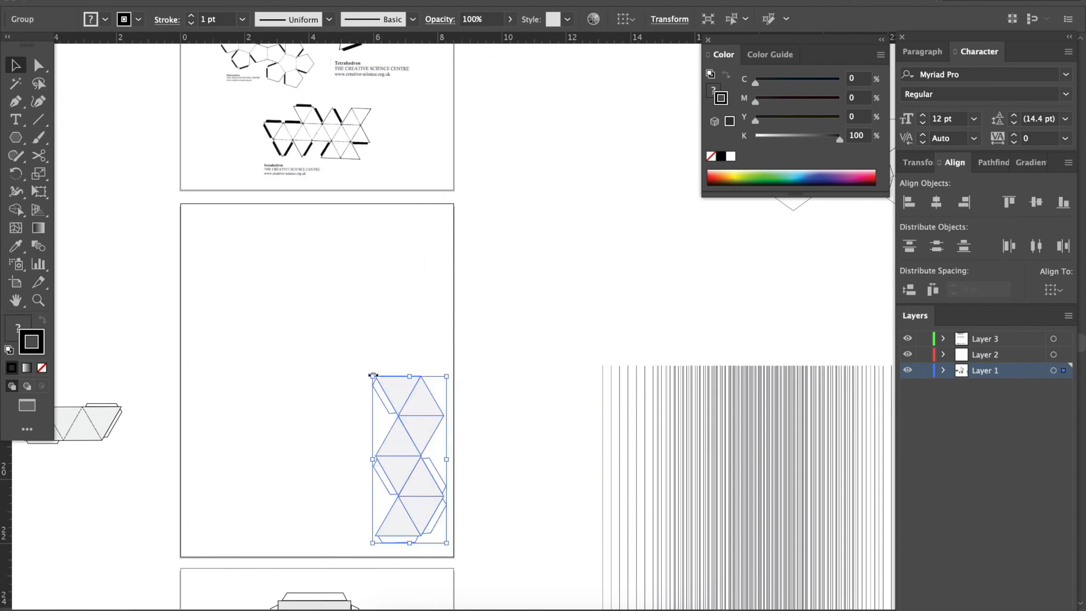
left_click_drag(372, 376, 263, 224)
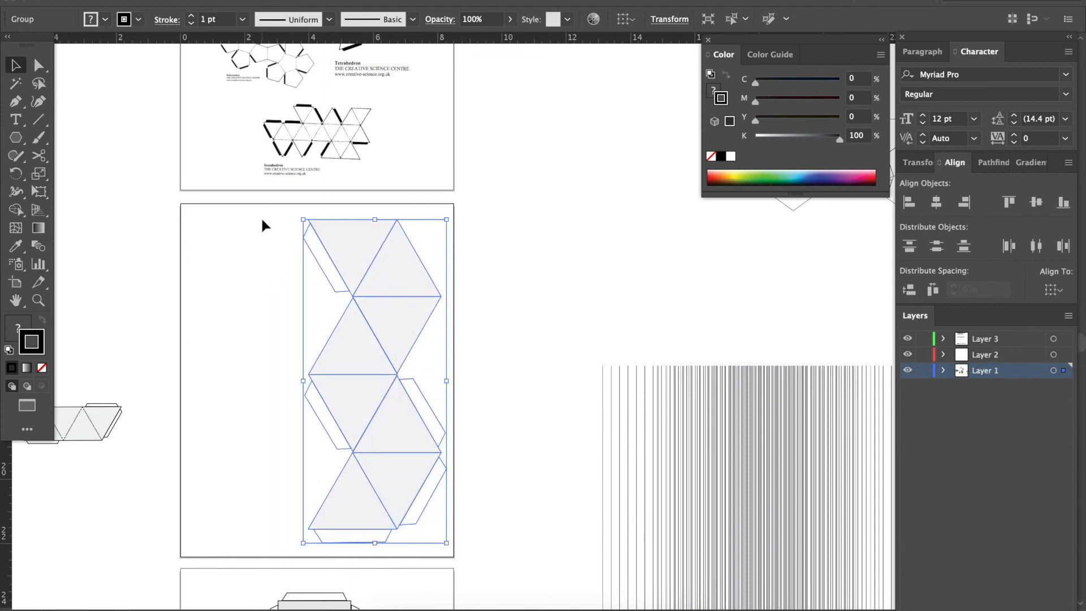
key("shift+Right")
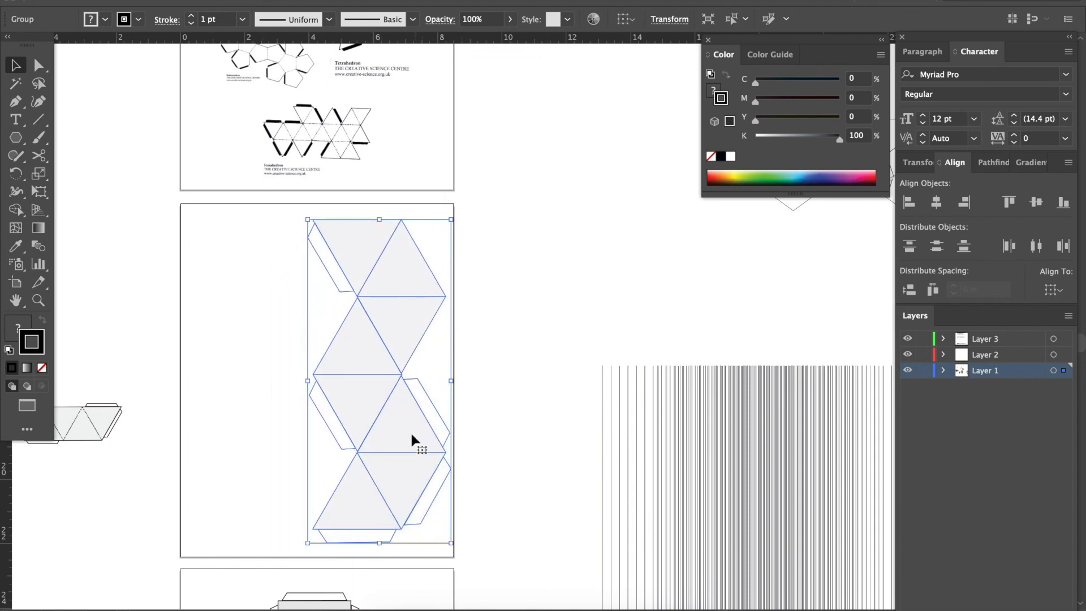
Duplicate the net onto the artboard's left half, rotate the copy 180 degrees and nest it beside the original.
left_click_drag(414, 442, 279, 453)
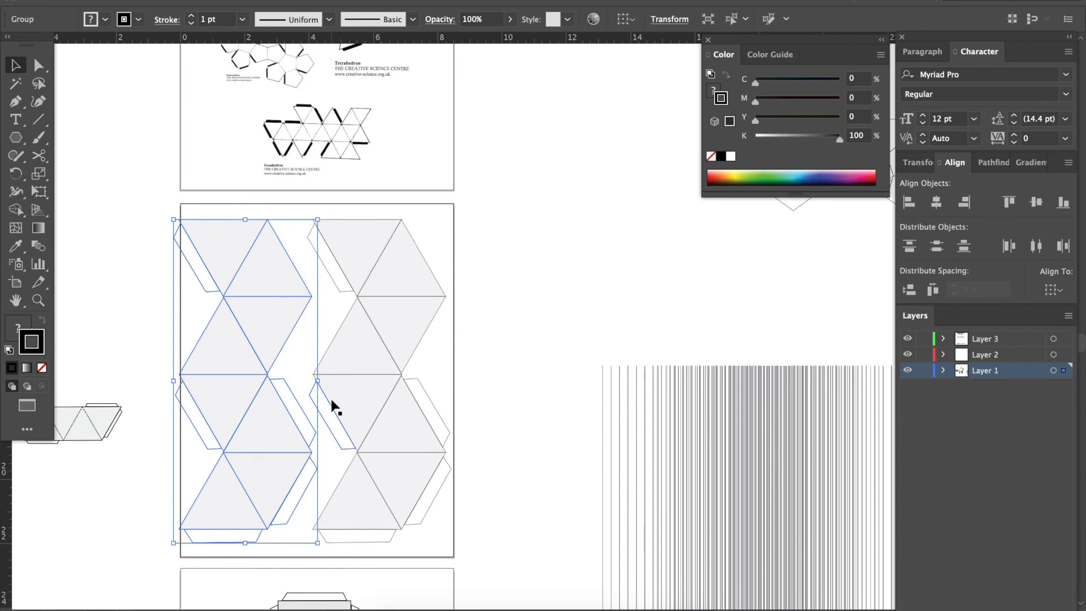
left_click_drag(326, 216, 192, 543)
left_click_drag(229, 451, 235, 398)
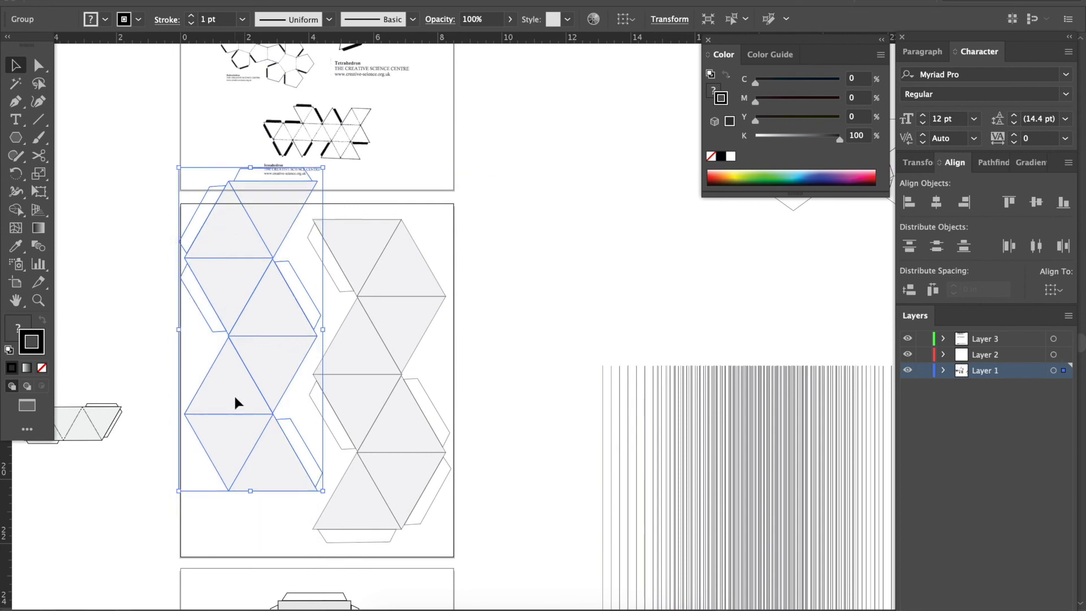
Scale both nets down together proportionally and position them inside the second artboard's edges.
left_click(332, 408, "shift")
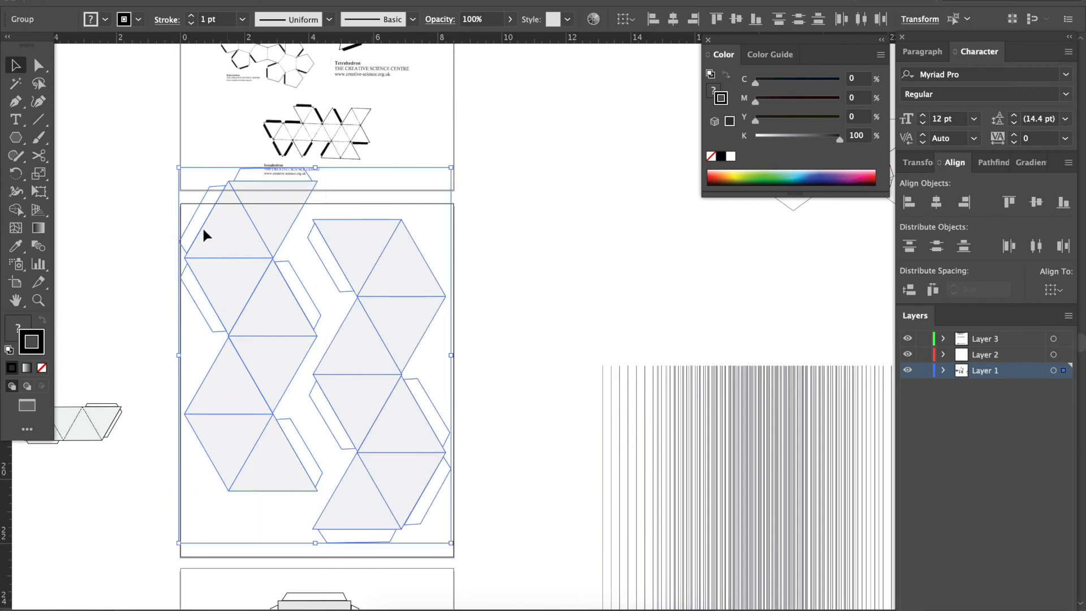
left_click_drag(178, 170, 208, 208)
left_click_drag(263, 265, 252, 276)
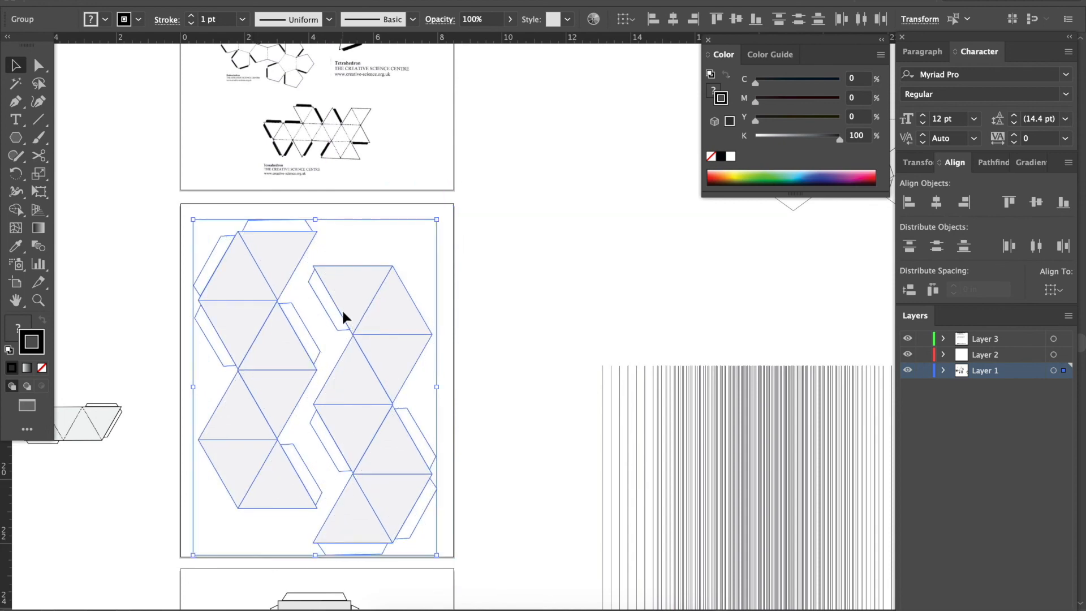
left_click(536, 302)
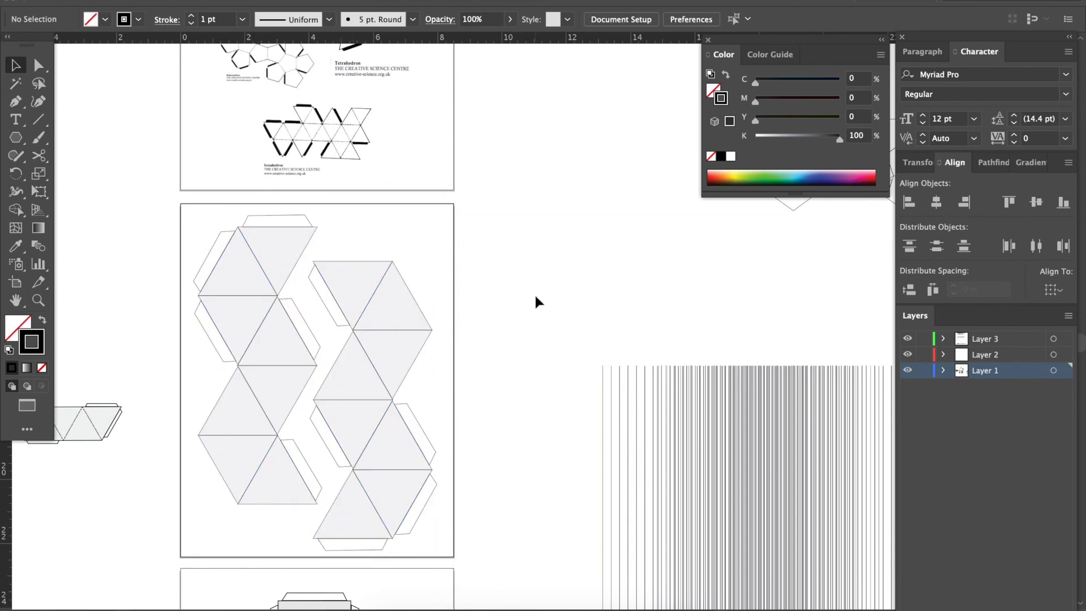
Slightly enlarge the right-hand net and adjust both nets' positions so they sit side by side without overlapping.
left_click_drag(394, 406, 398, 397)
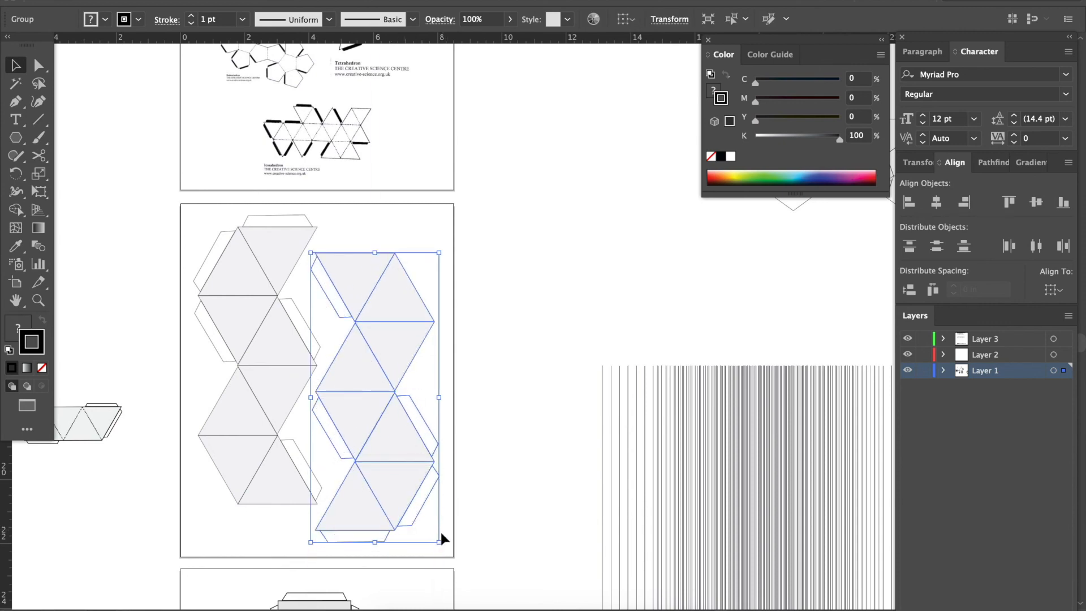
left_click_drag(445, 552, 446, 557)
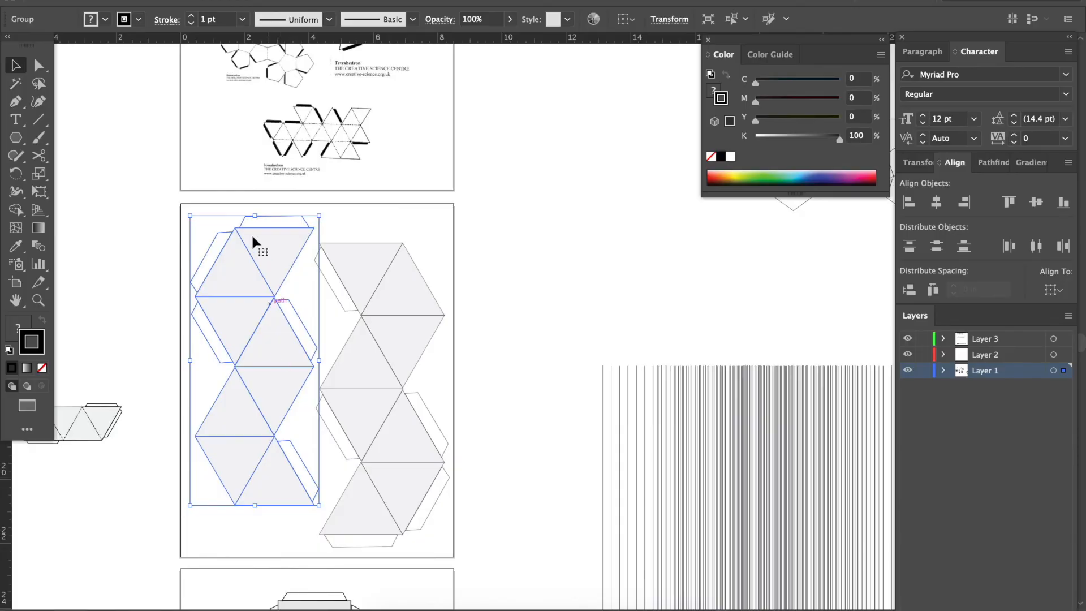
left_click(504, 279)
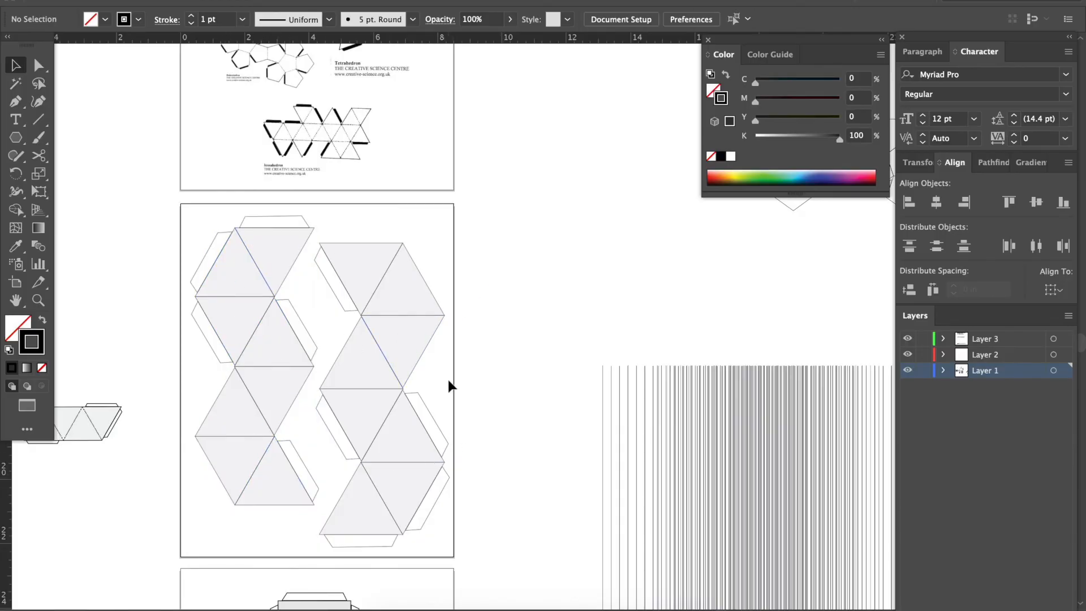